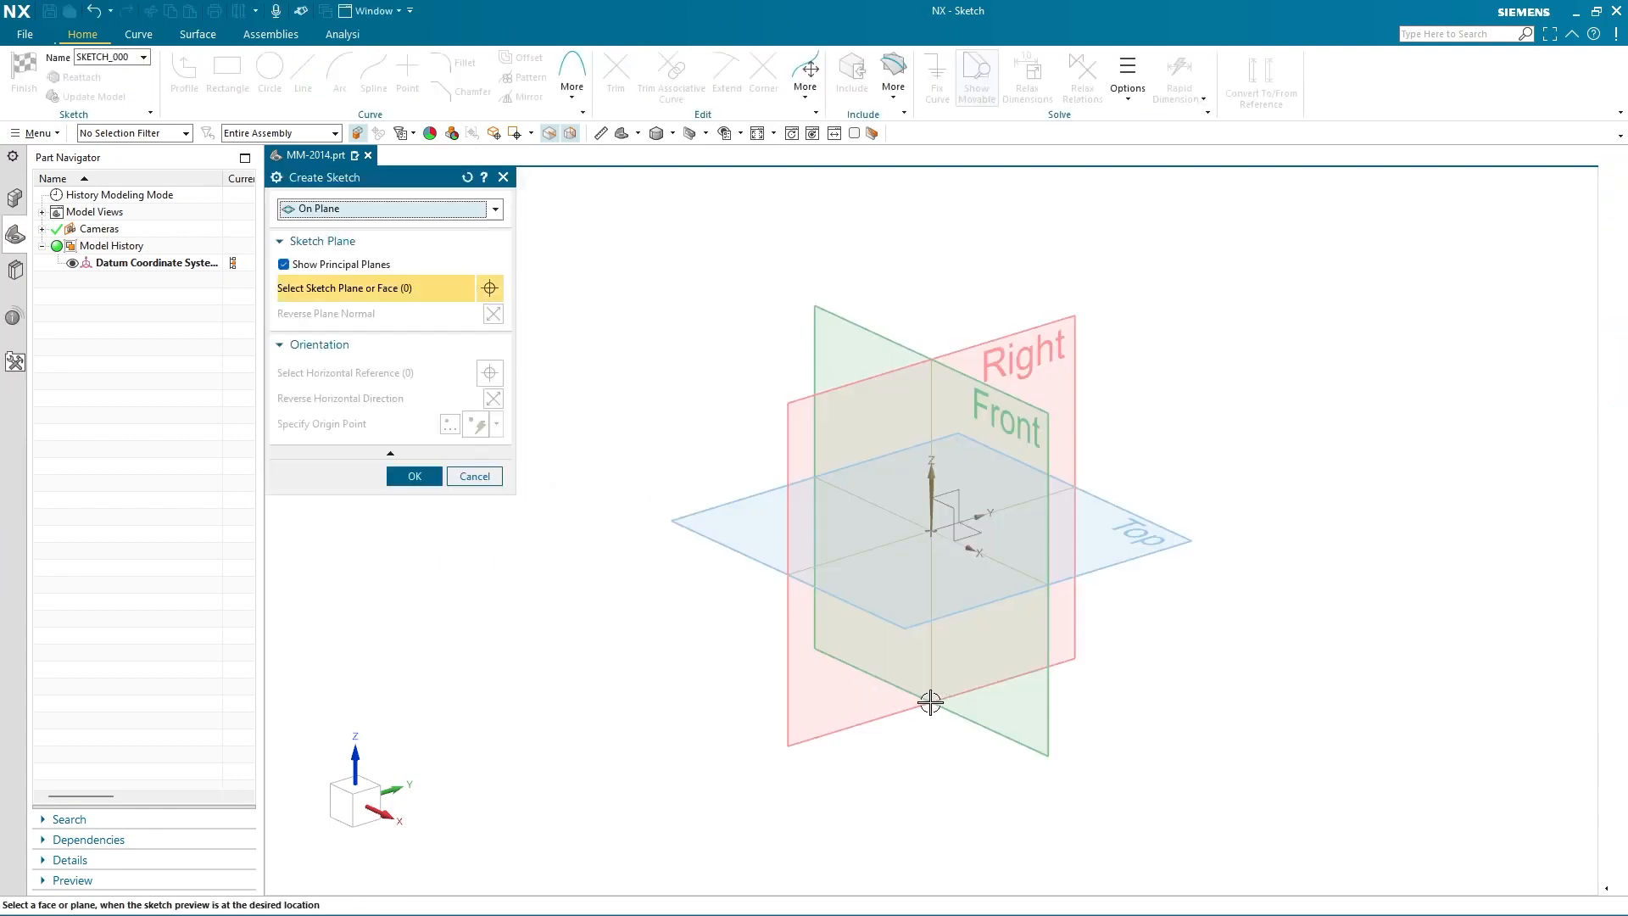
Create a sketch on the Top plane and draw a 100 mm diameter circle centred on the origin
click(1138, 552)
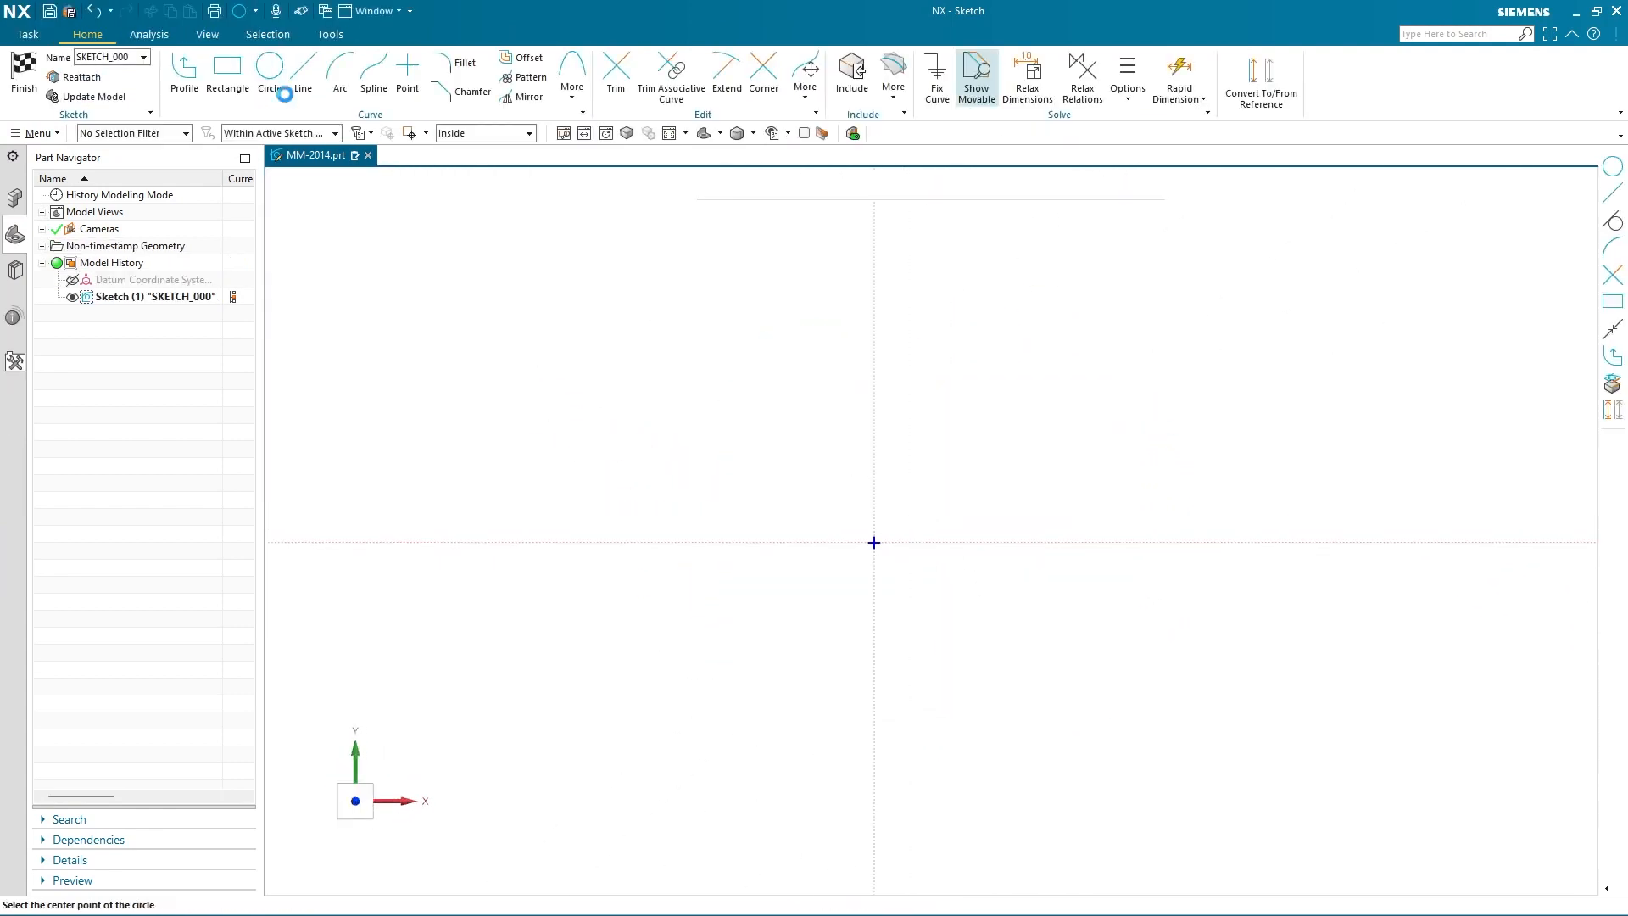
click(269, 70)
click(874, 542)
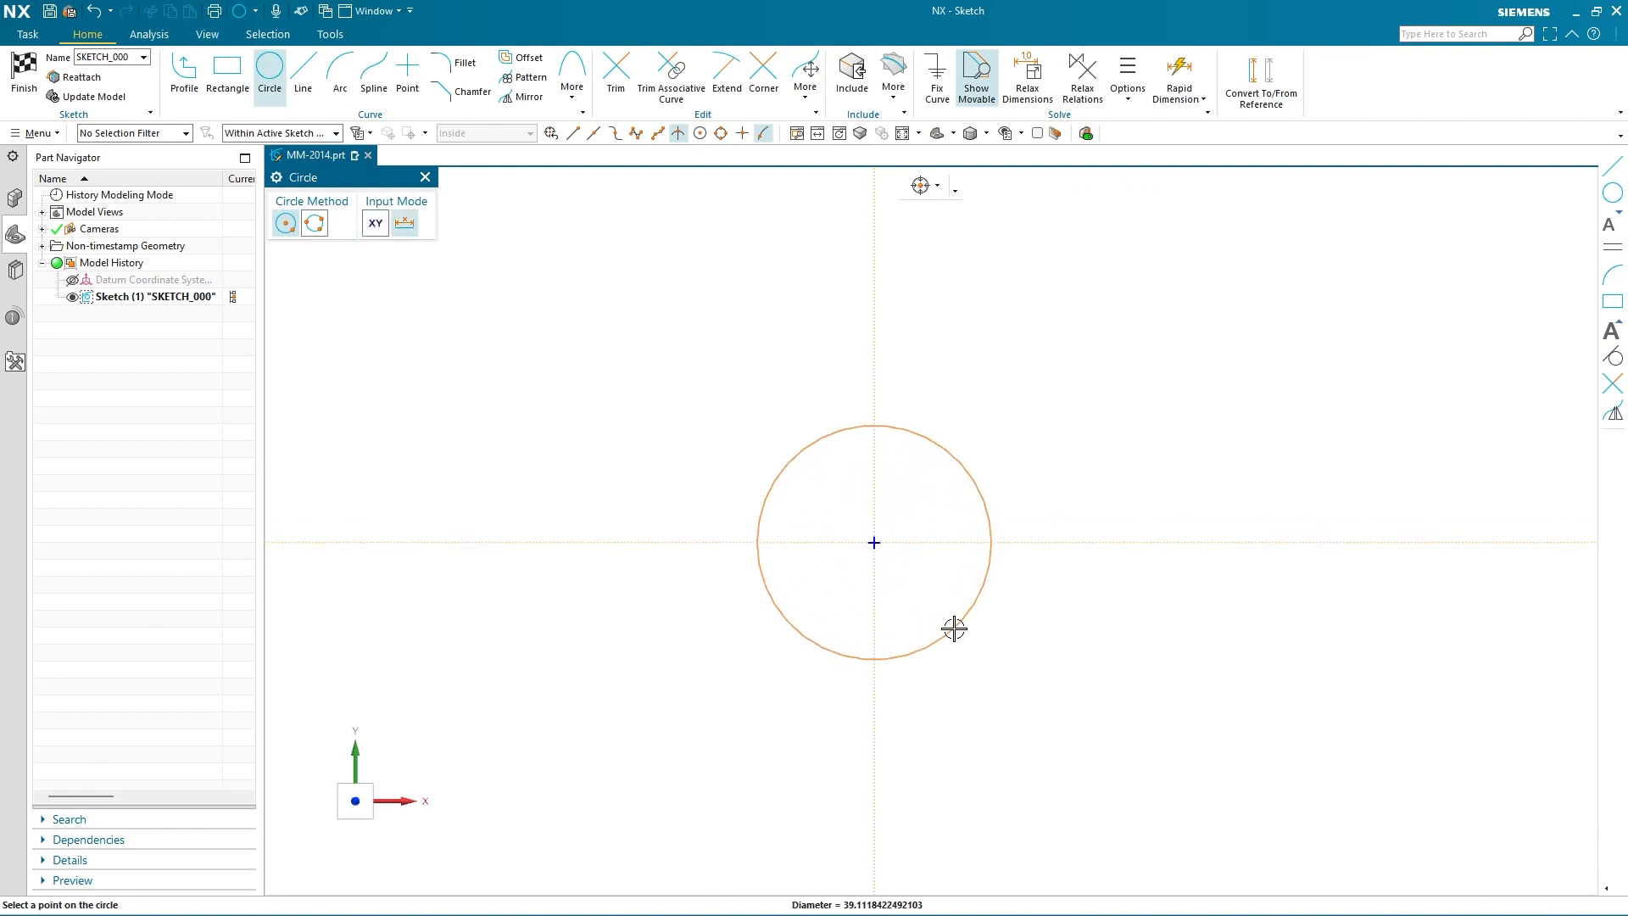
text(100)
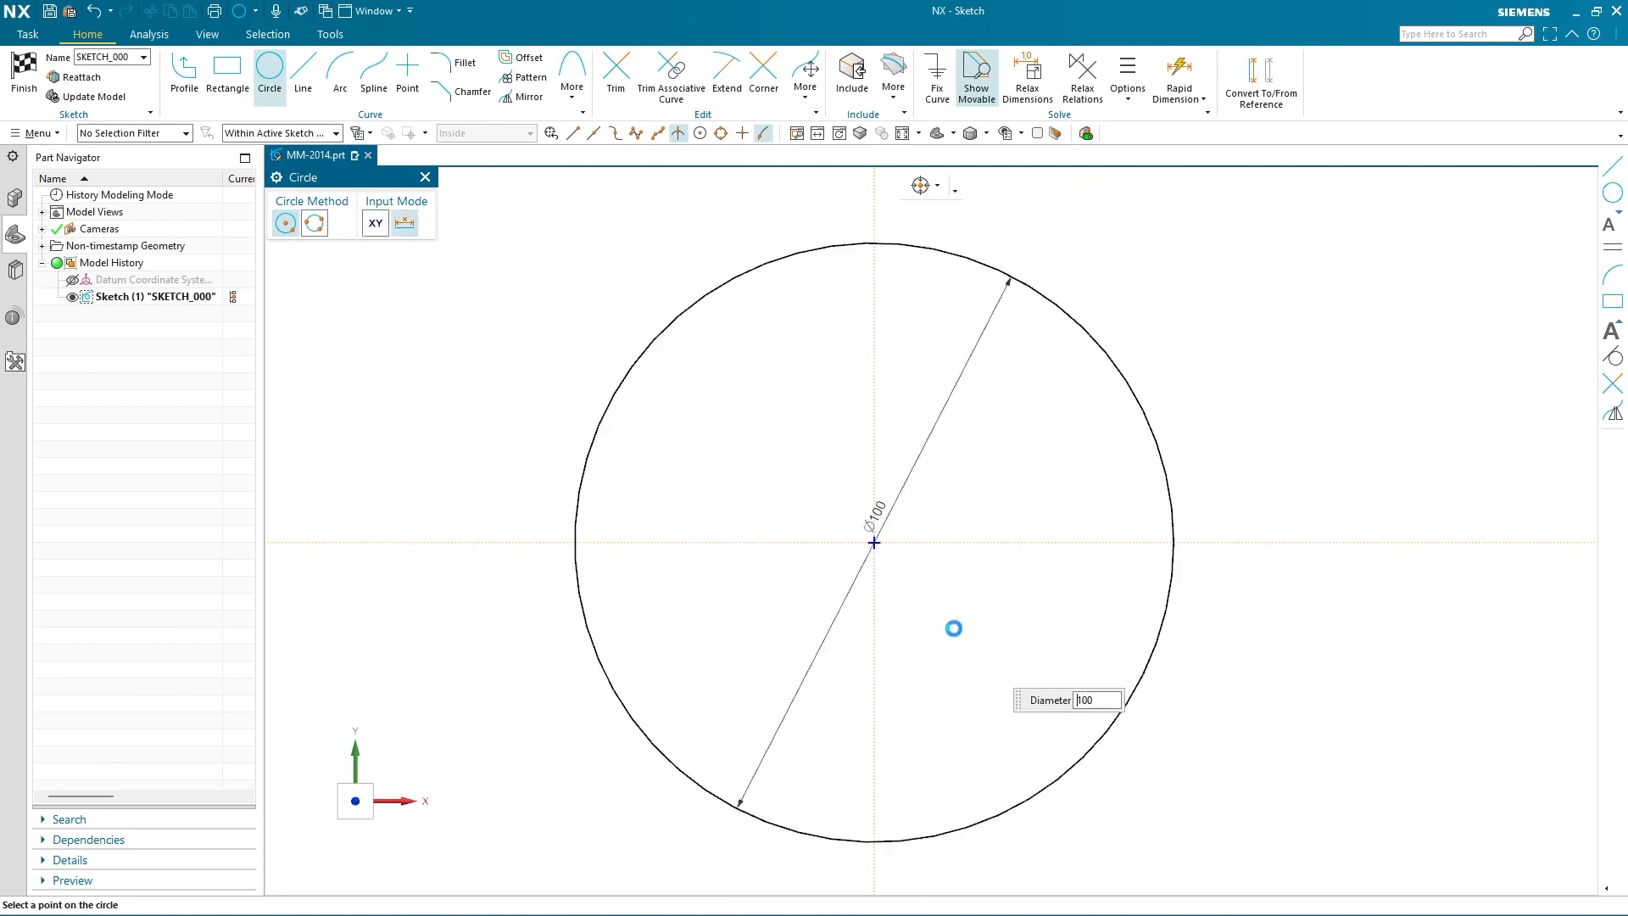
key(Return)
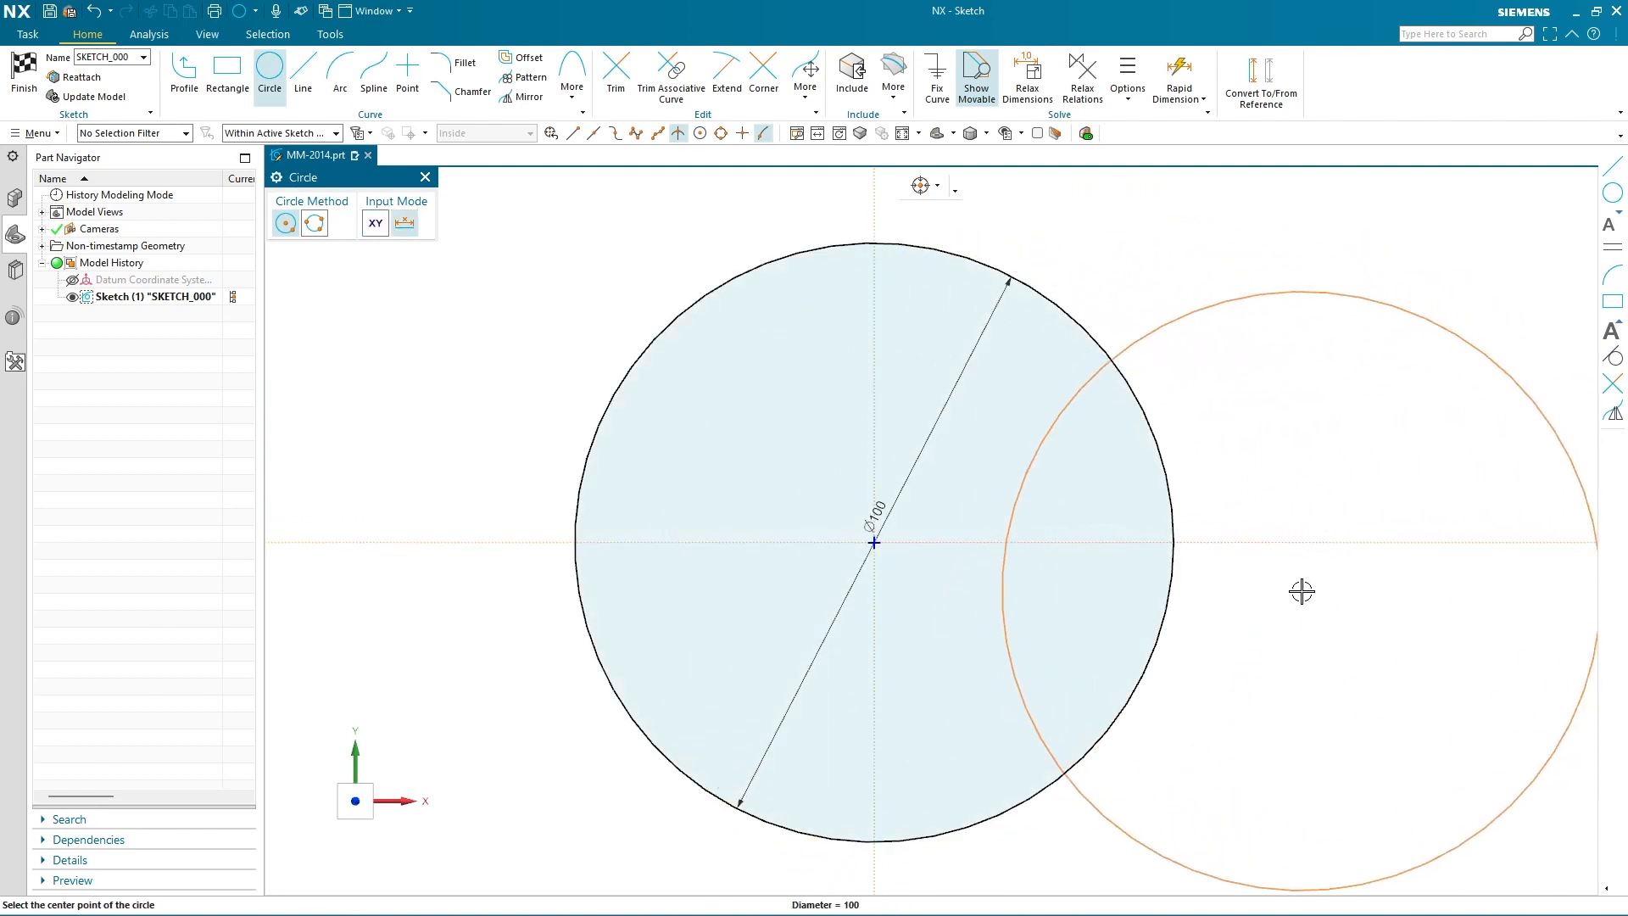
Draw a 48 mm diameter circle centred on the origin, inside the 100 mm circle
scroll(1301, 586, down, 2)
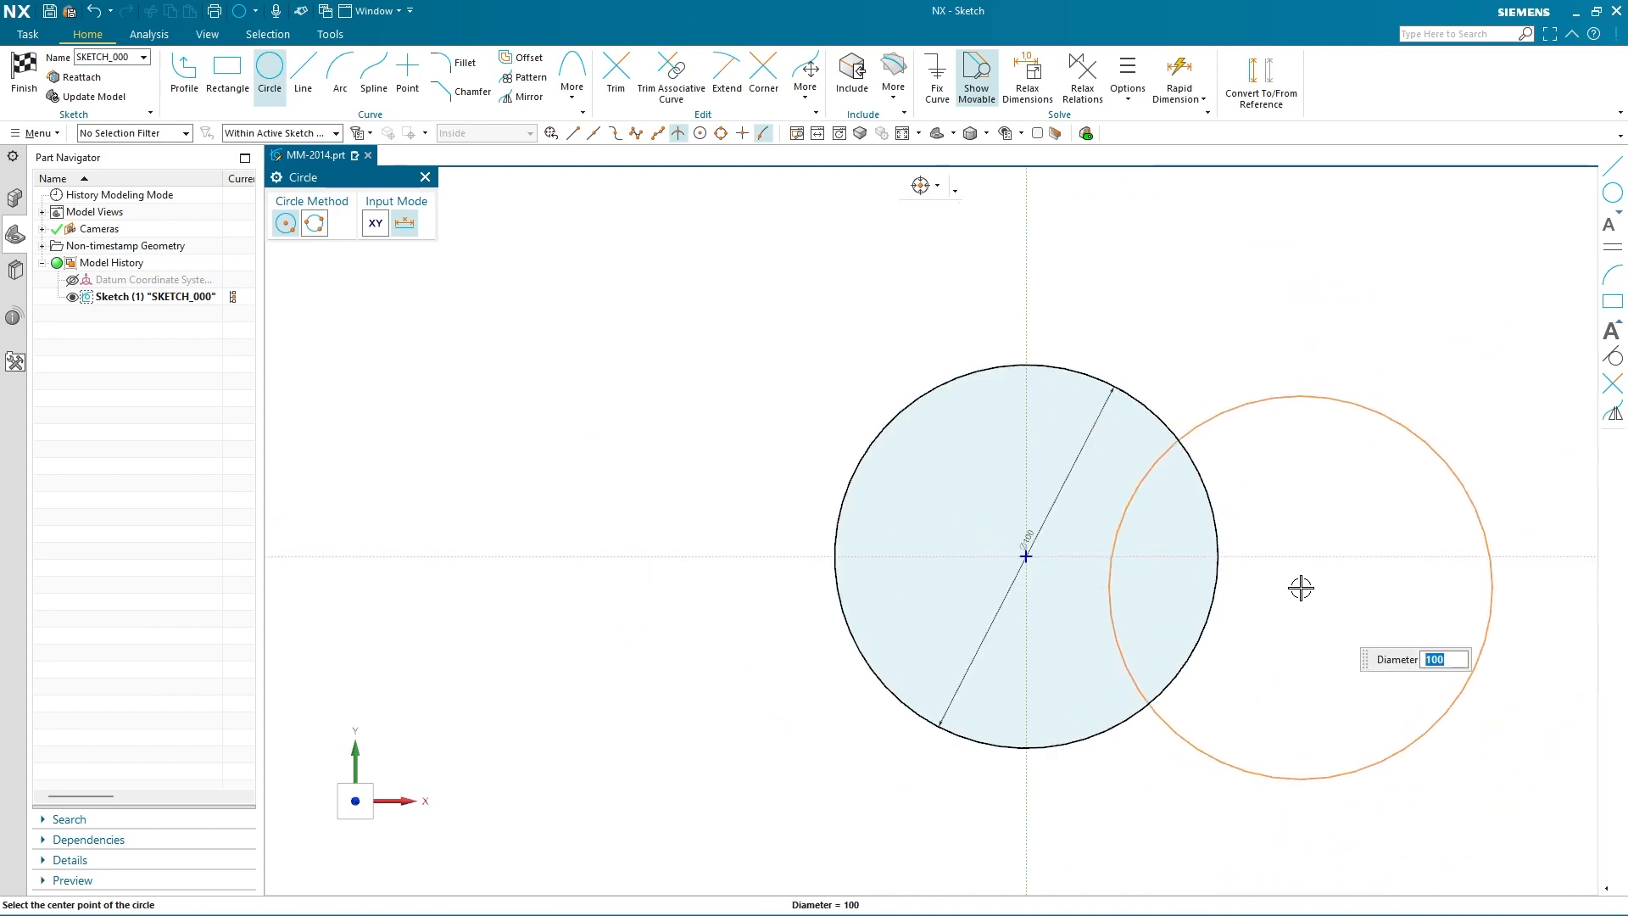
key(Return)
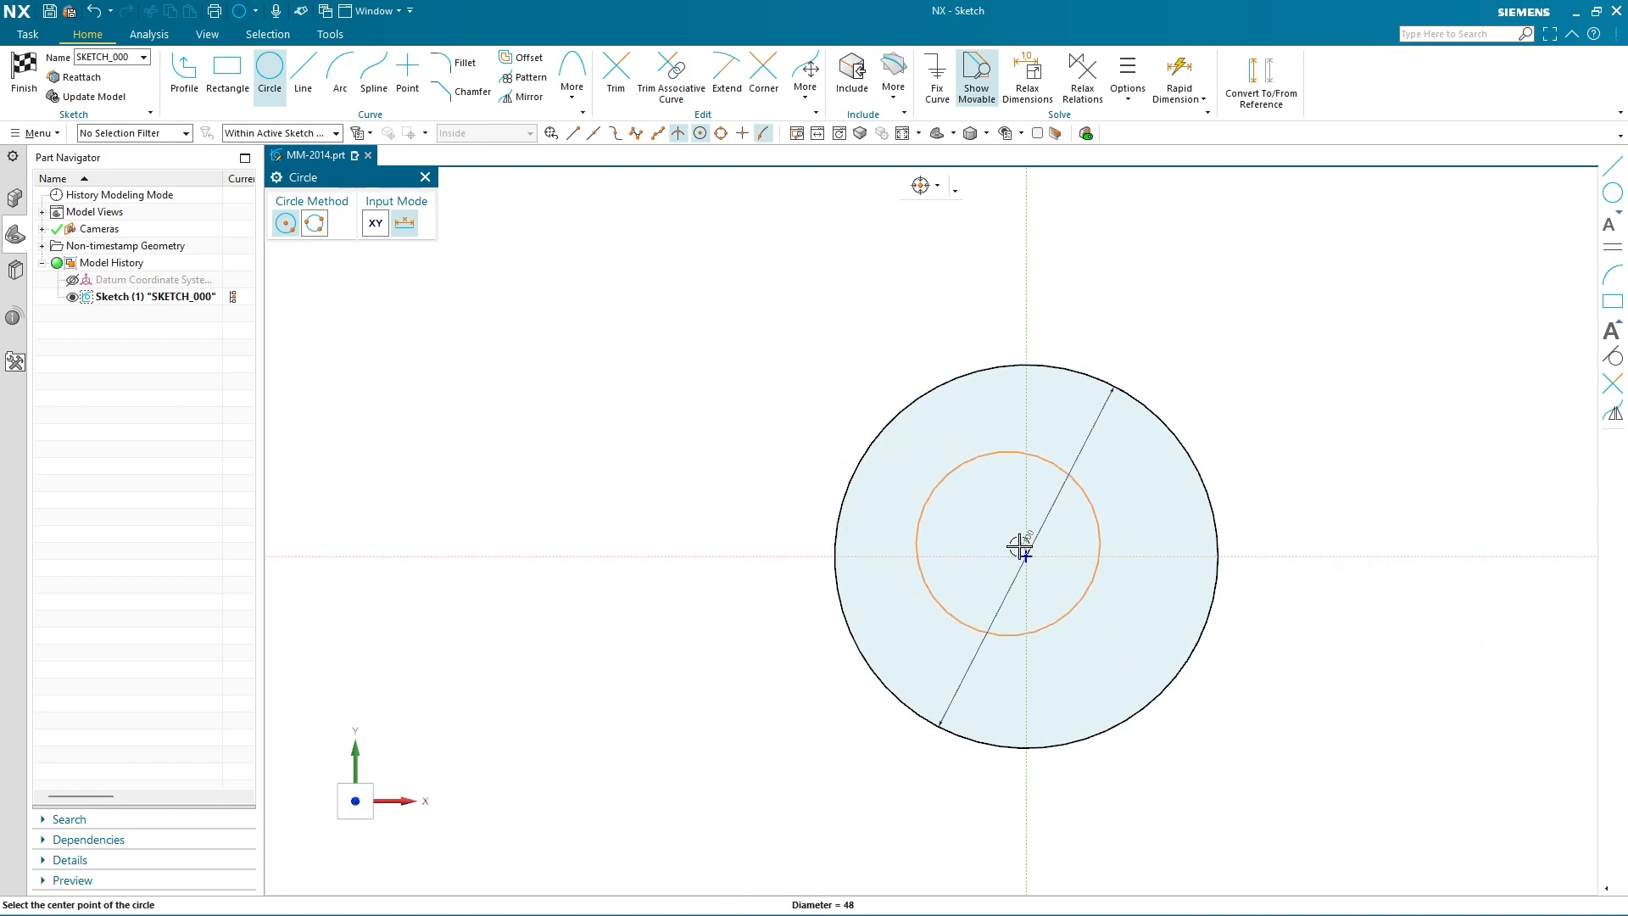
click(1026, 557)
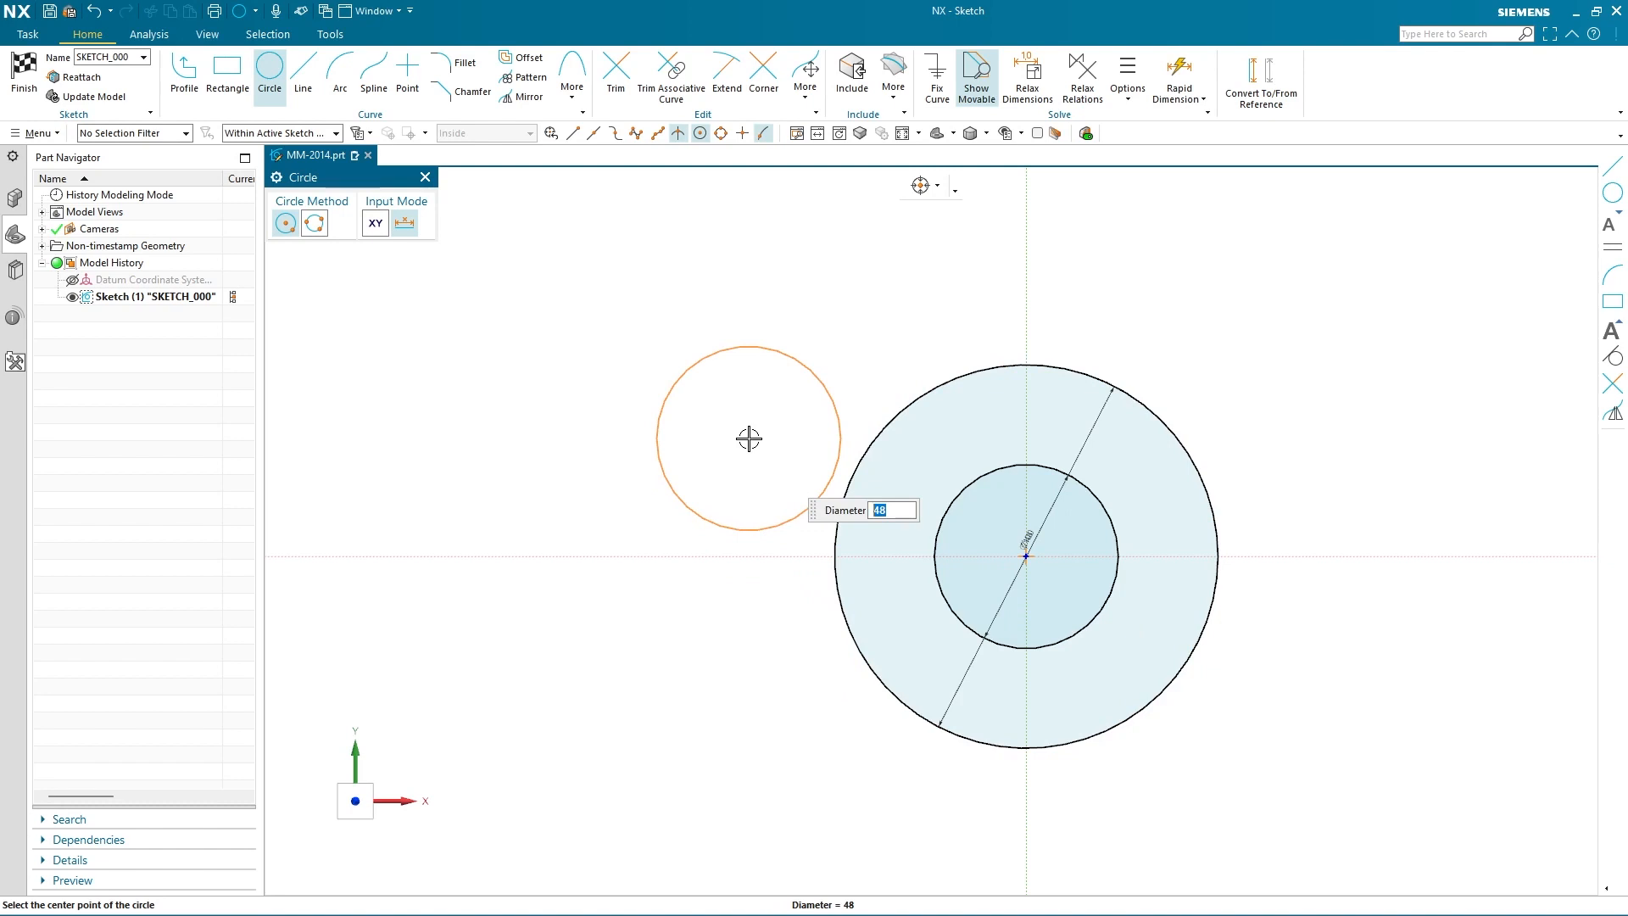
Draw a 36 mm diameter circle centred on the uppermost point of the 48 mm circle
text(36)
key(Return)
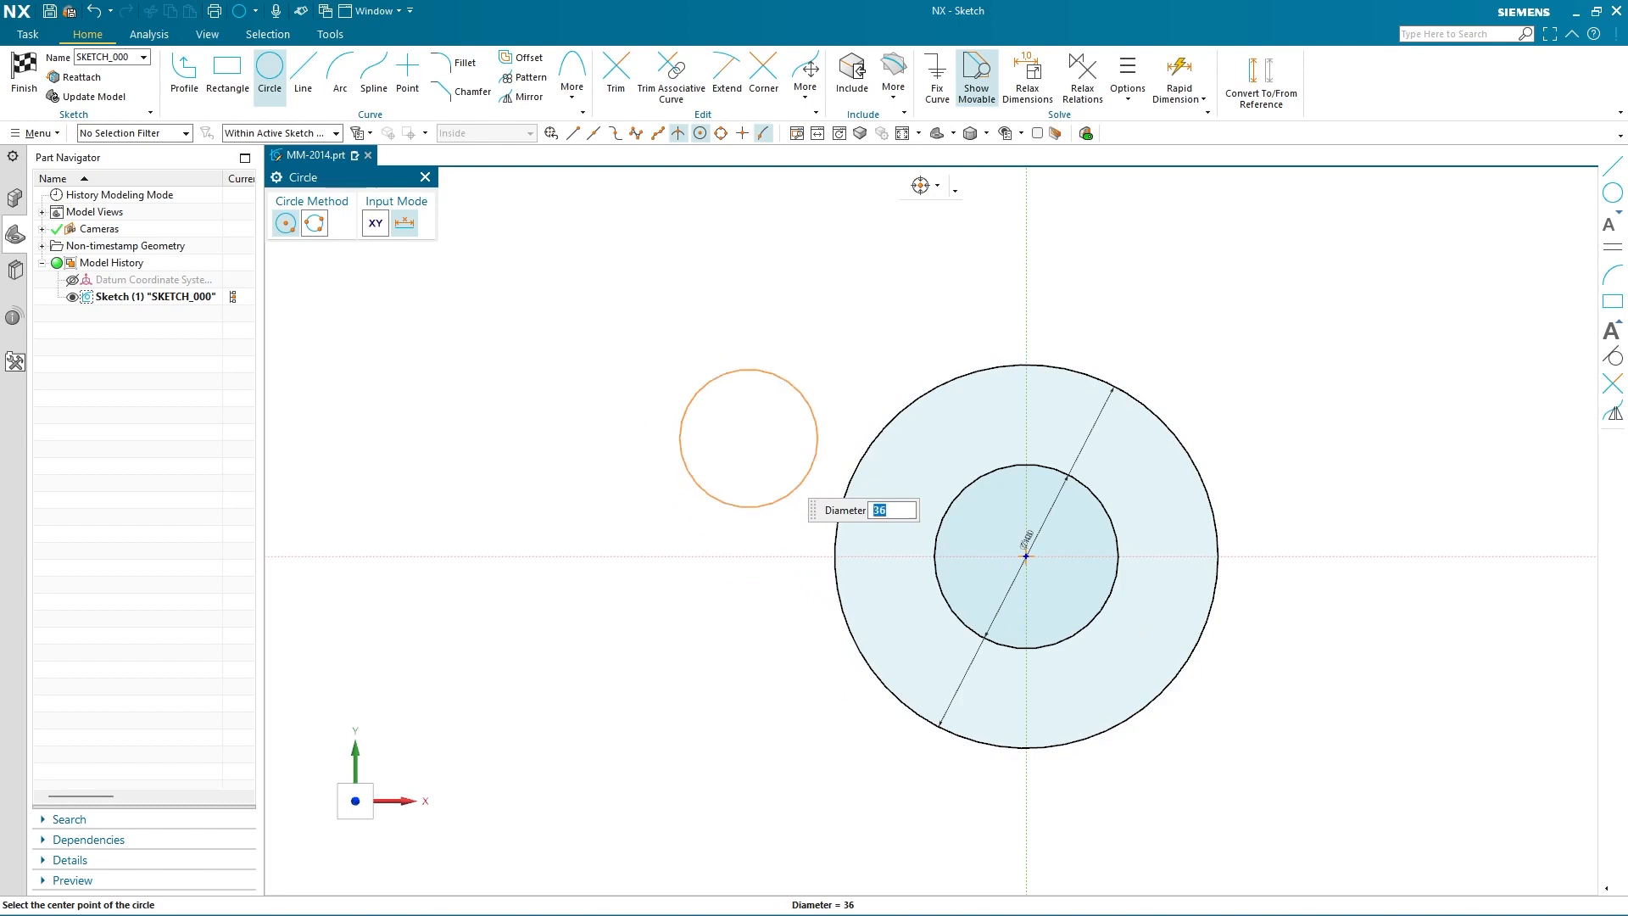
click(1031, 463)
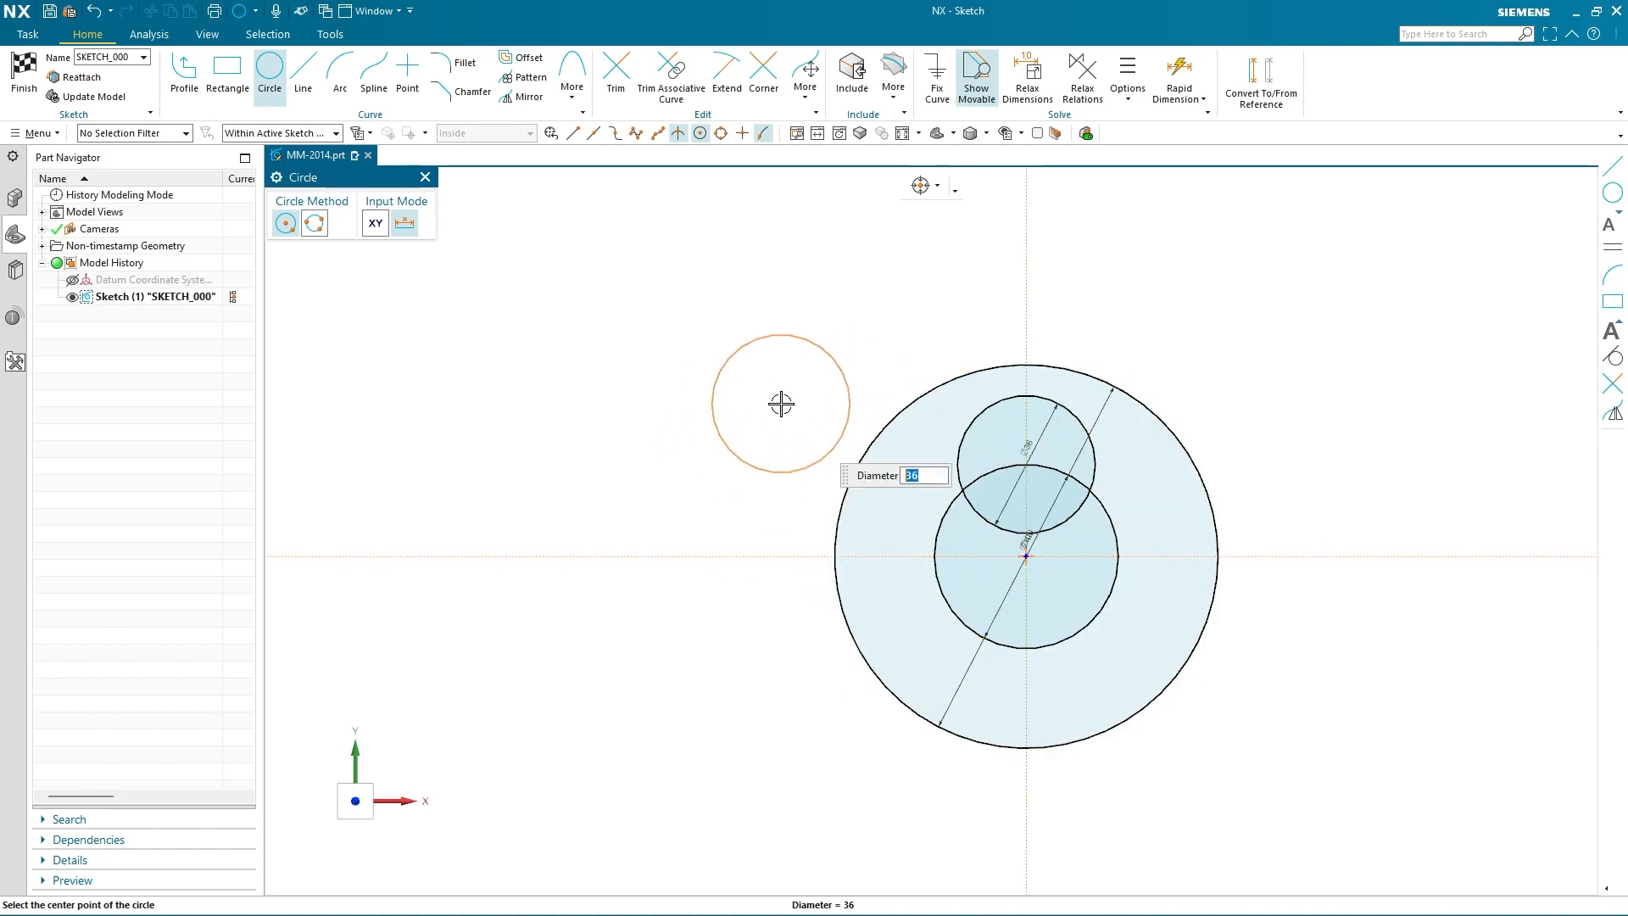
Draw a 26 mm diameter circle concentric with the 36 mm circle and end the Circle command
key(Return)
scroll(1184, 599, up, 3)
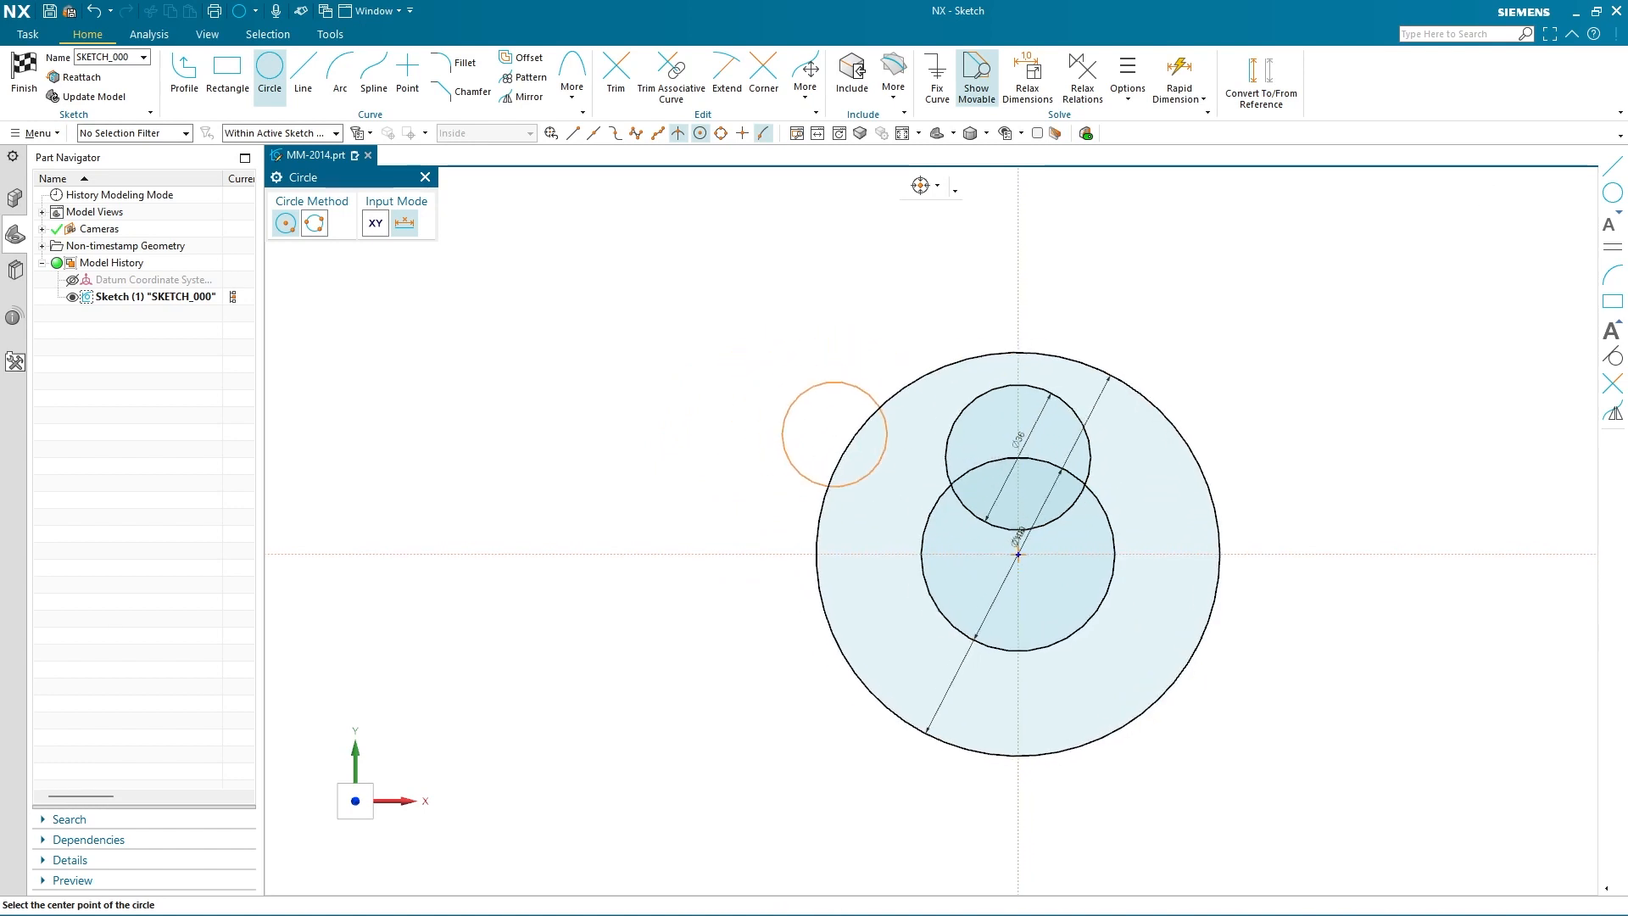
click(866, 297)
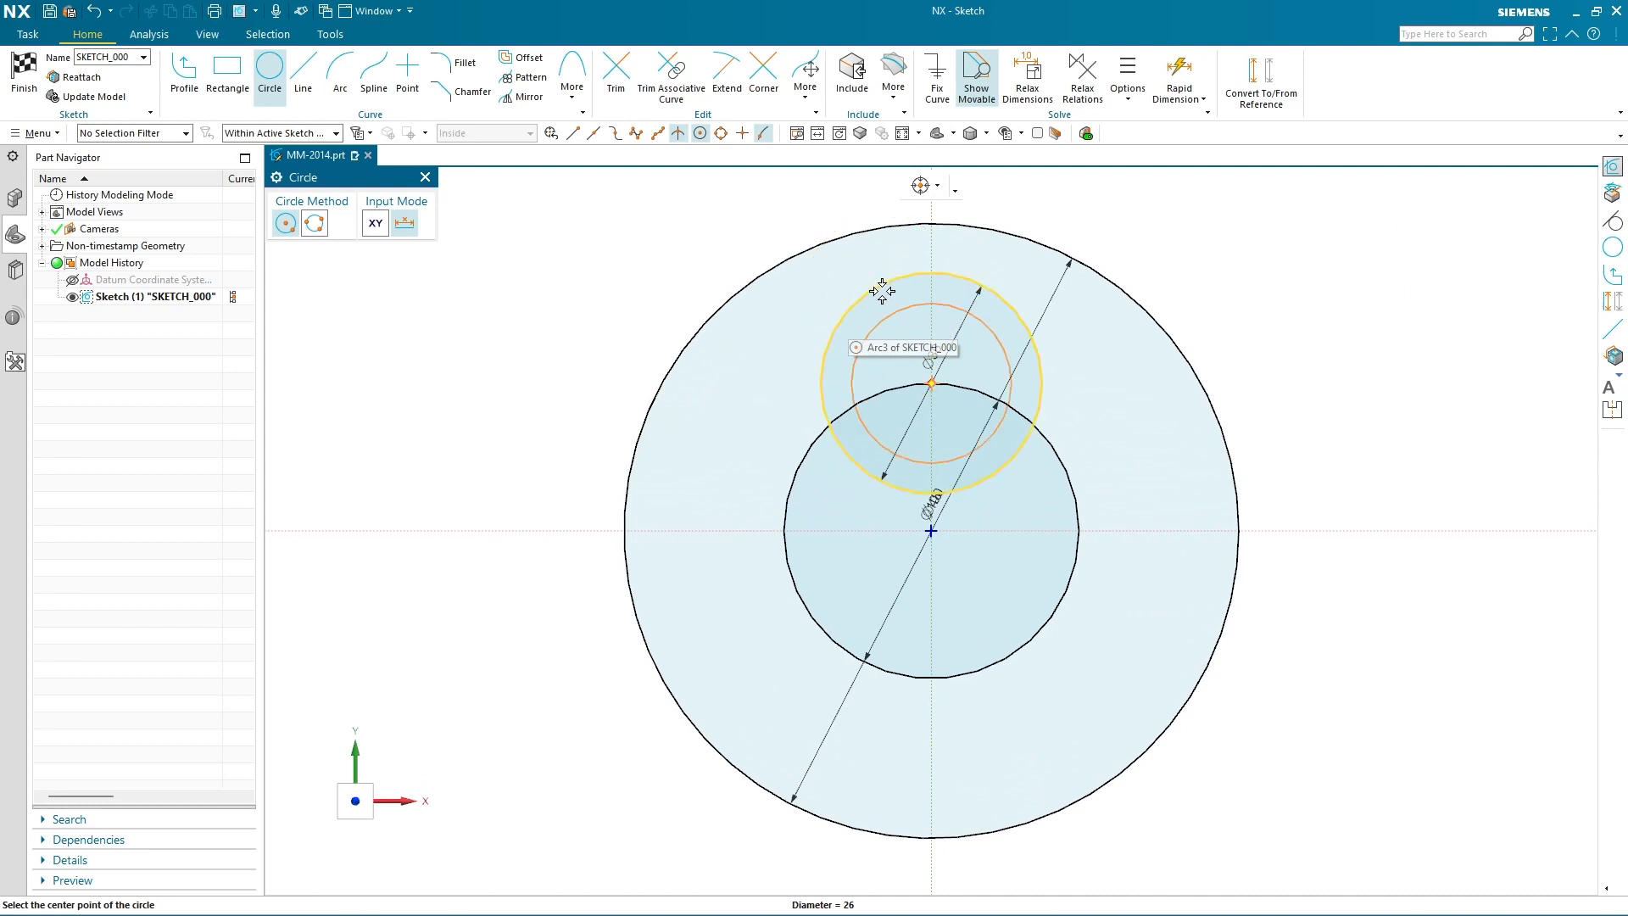
key(Escape)
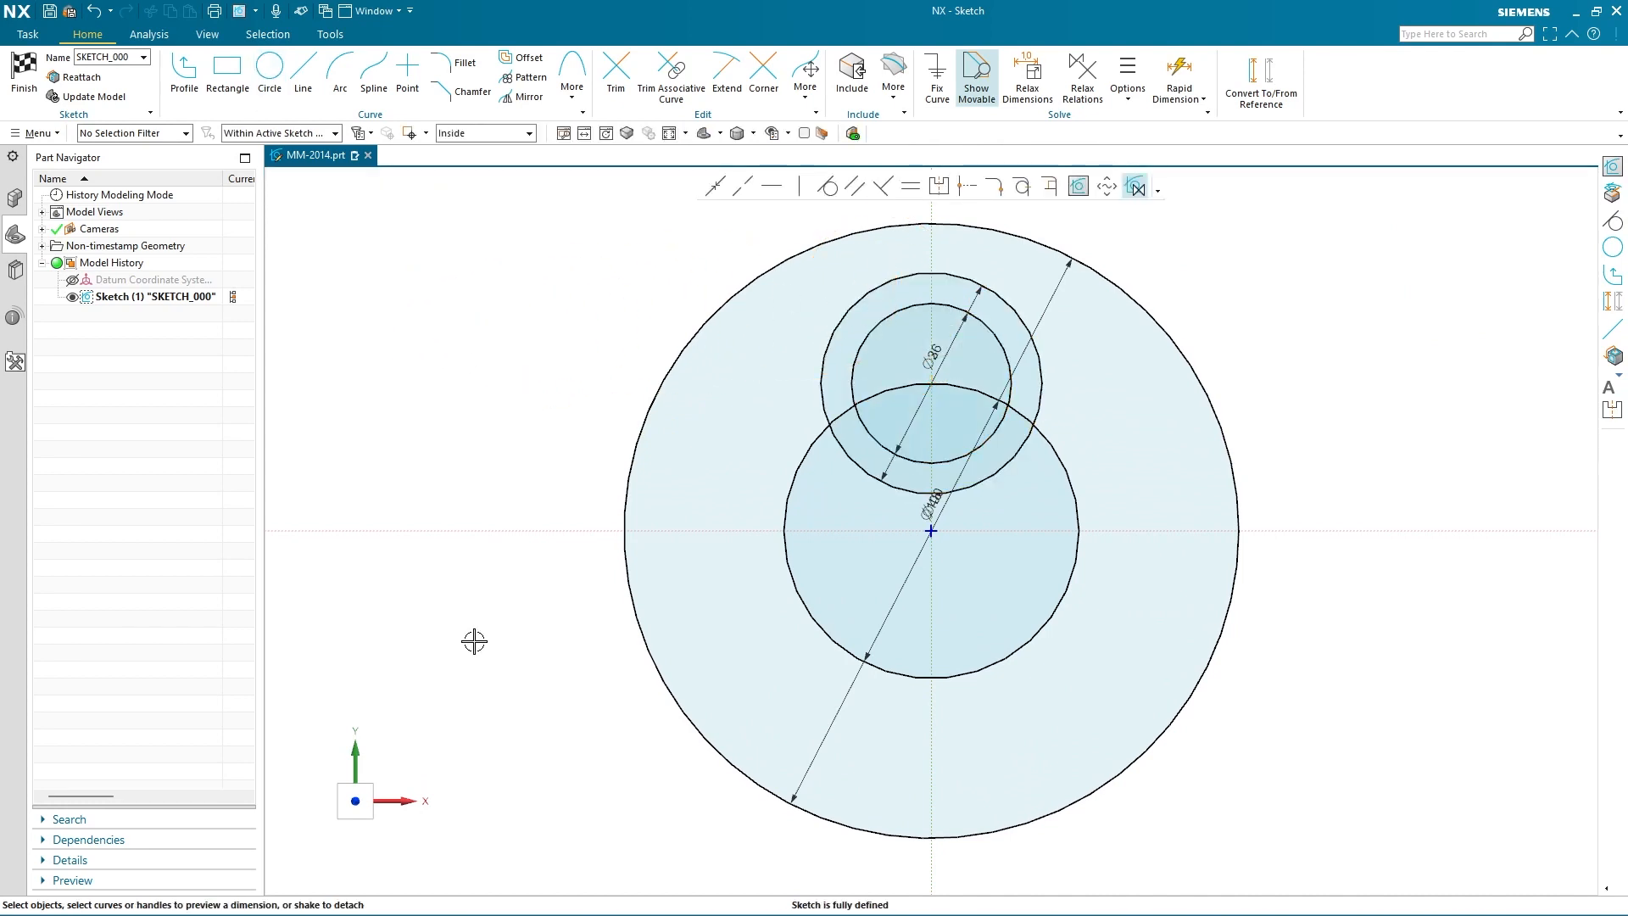
Pattern the 36 mm and 26 mm circles circularly about the origin with a count of 3 and a 120° pitch angle
scroll(560, 596, down, 2)
scroll(753, 450, up, 2)
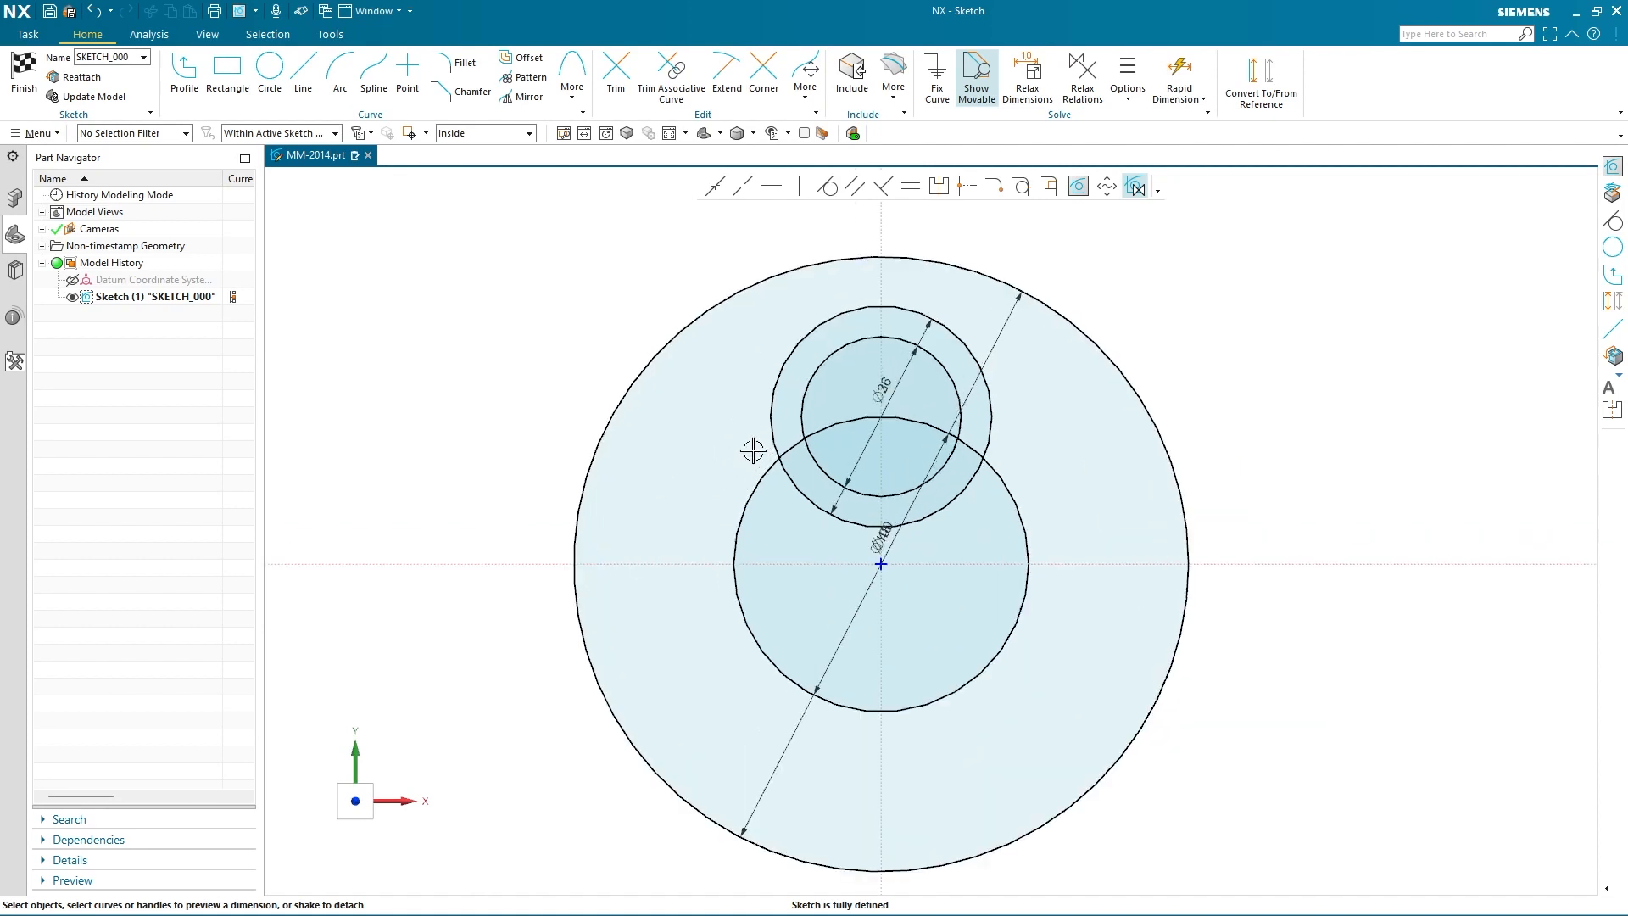
click(529, 78)
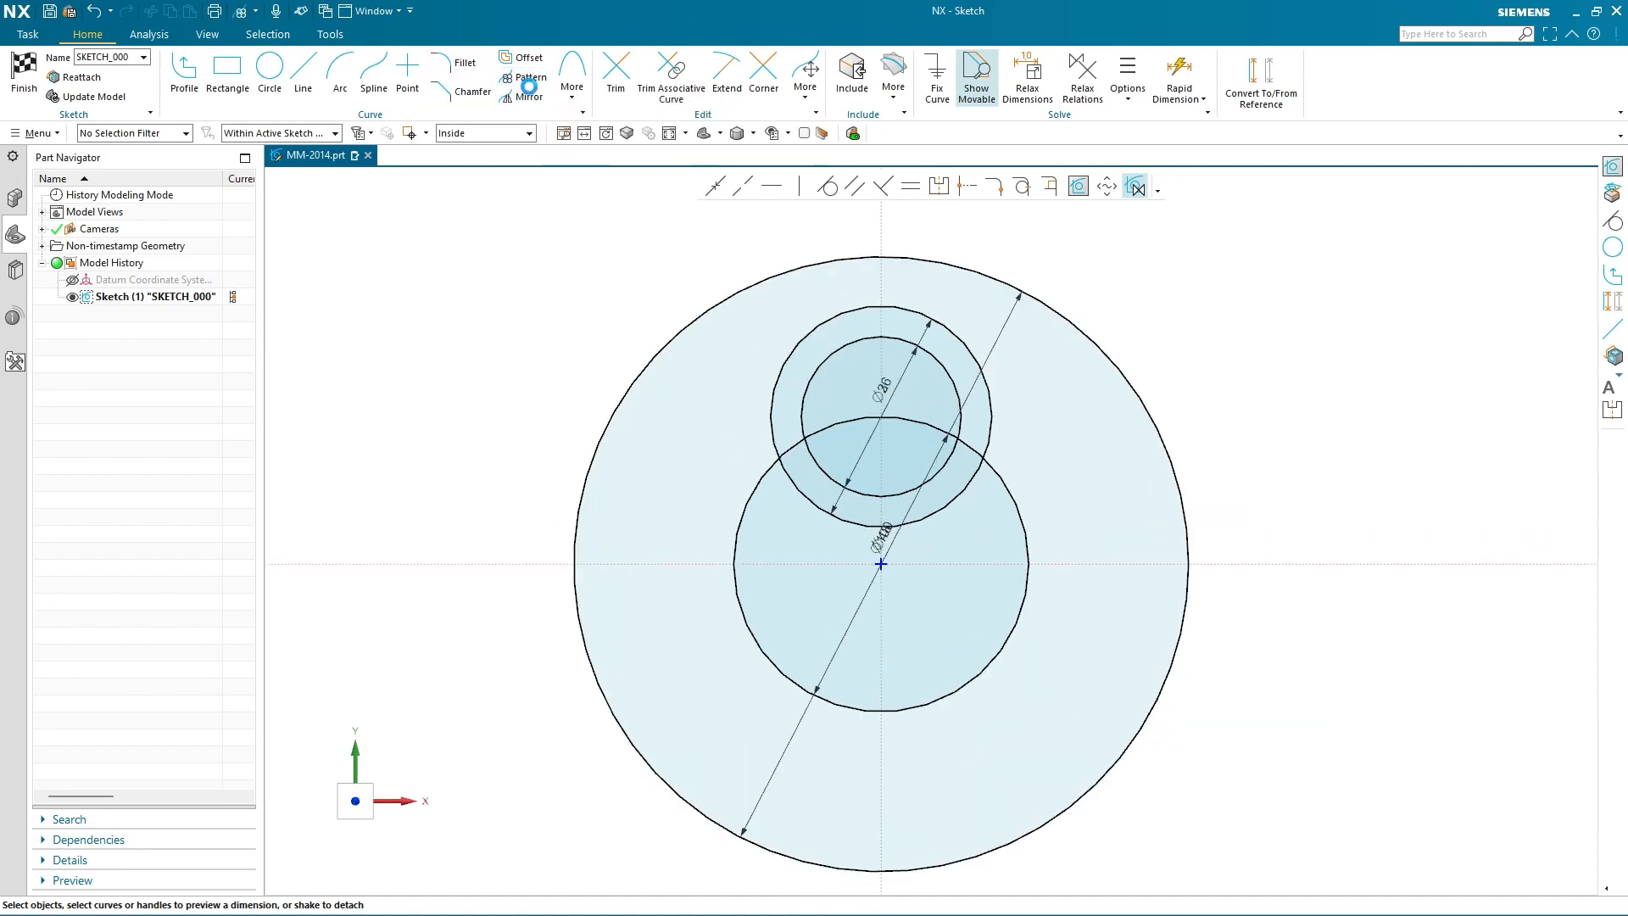
click(792, 343)
click(836, 353)
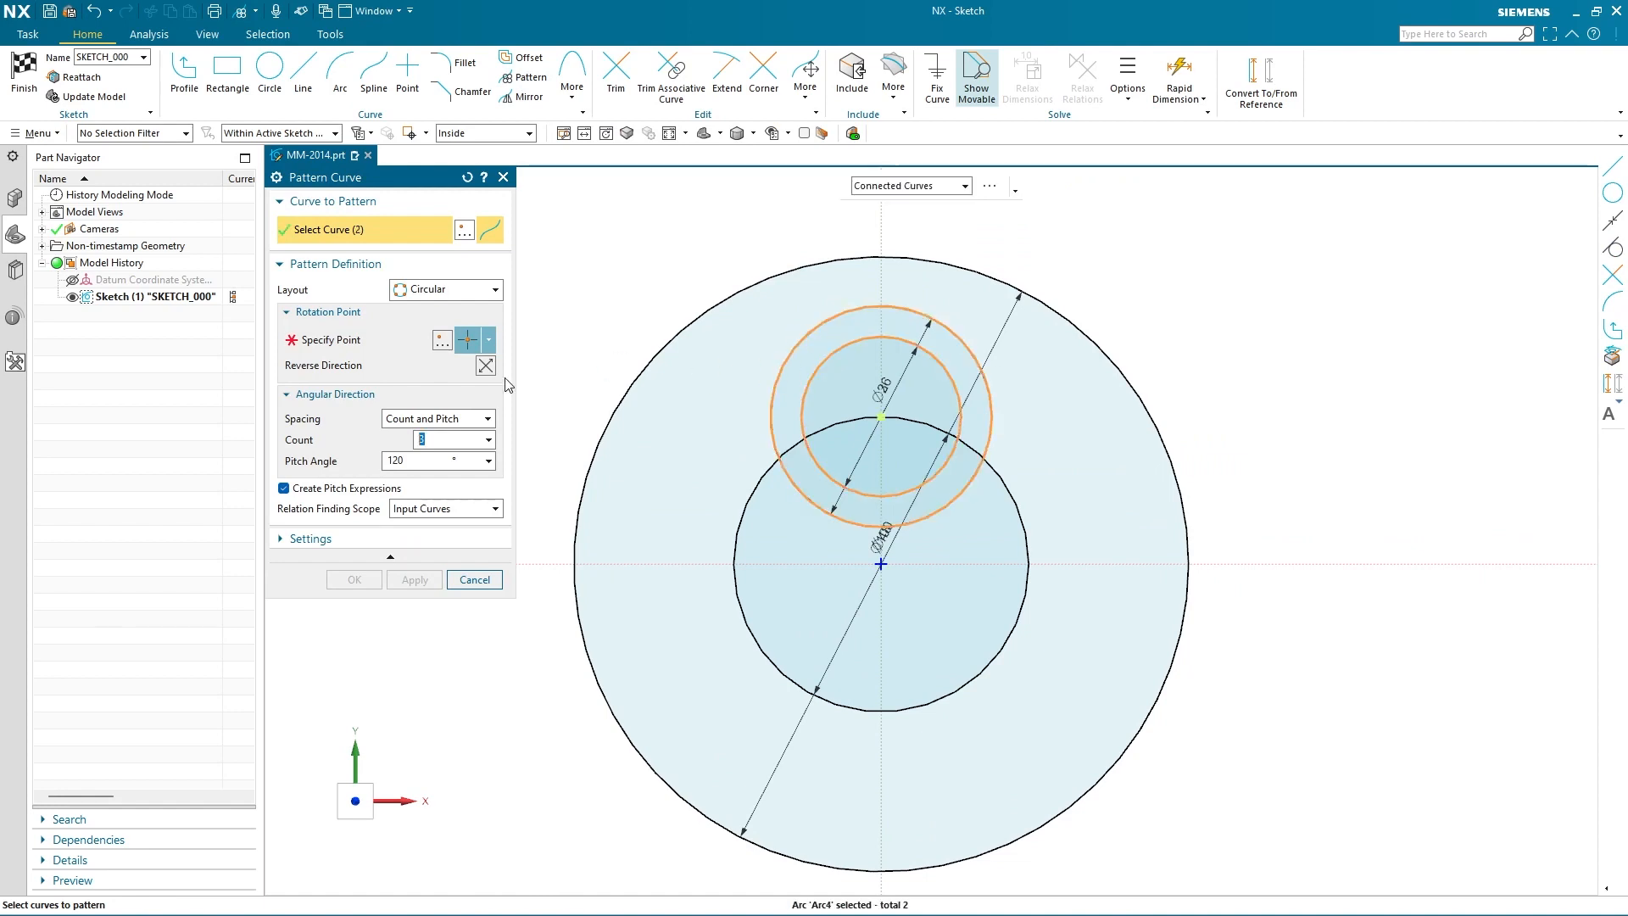
click(370, 341)
click(442, 340)
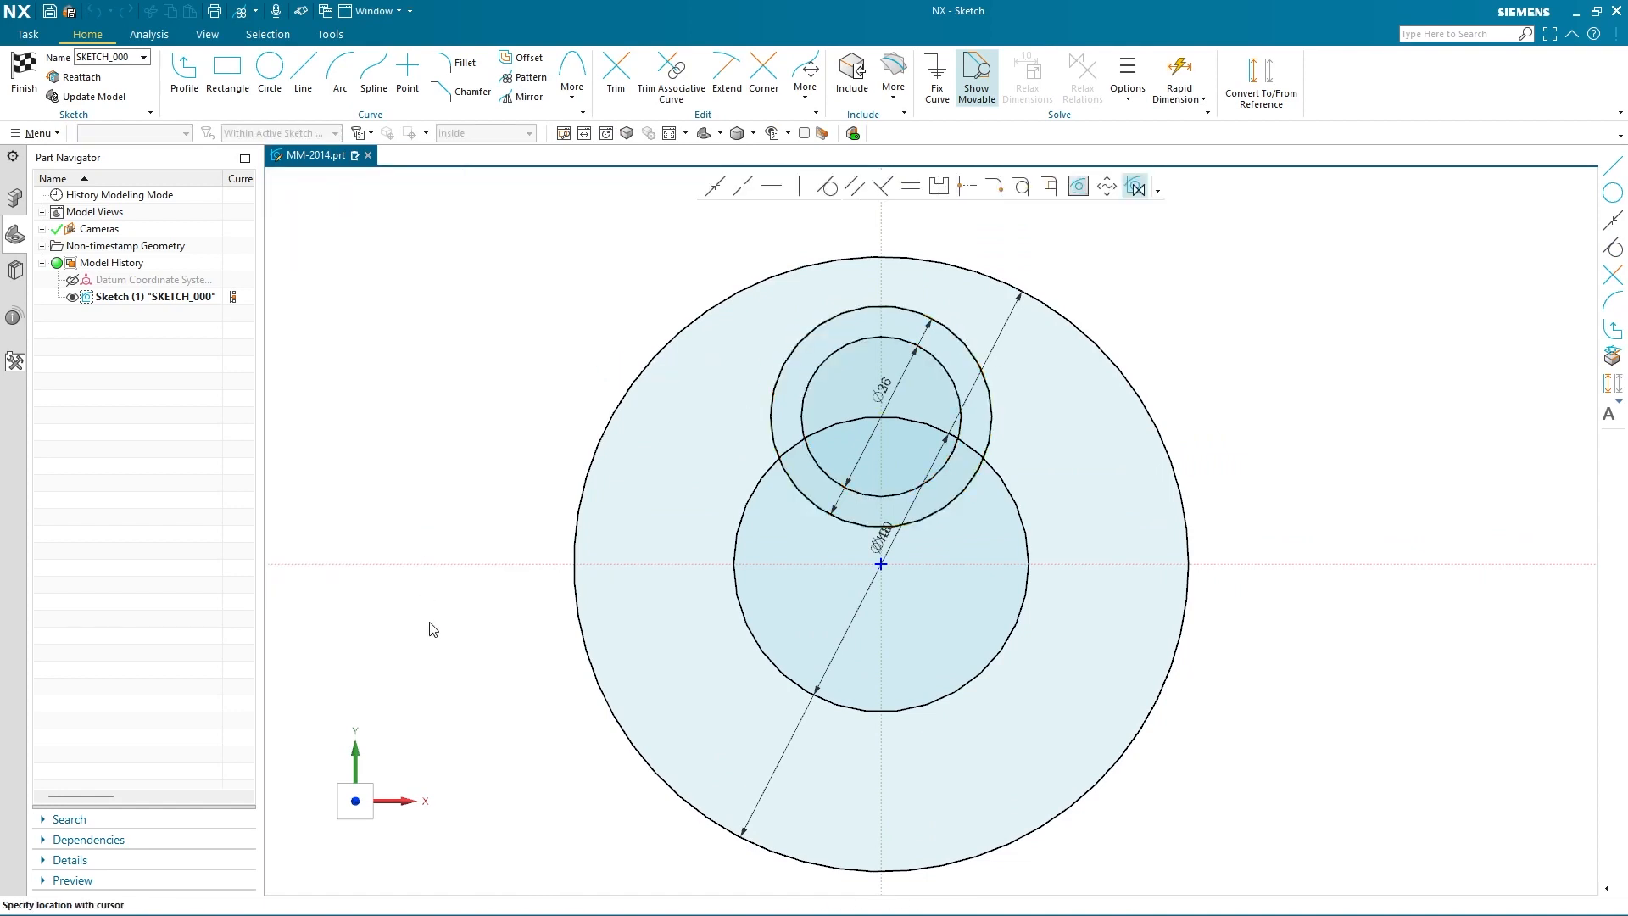
click(426, 495)
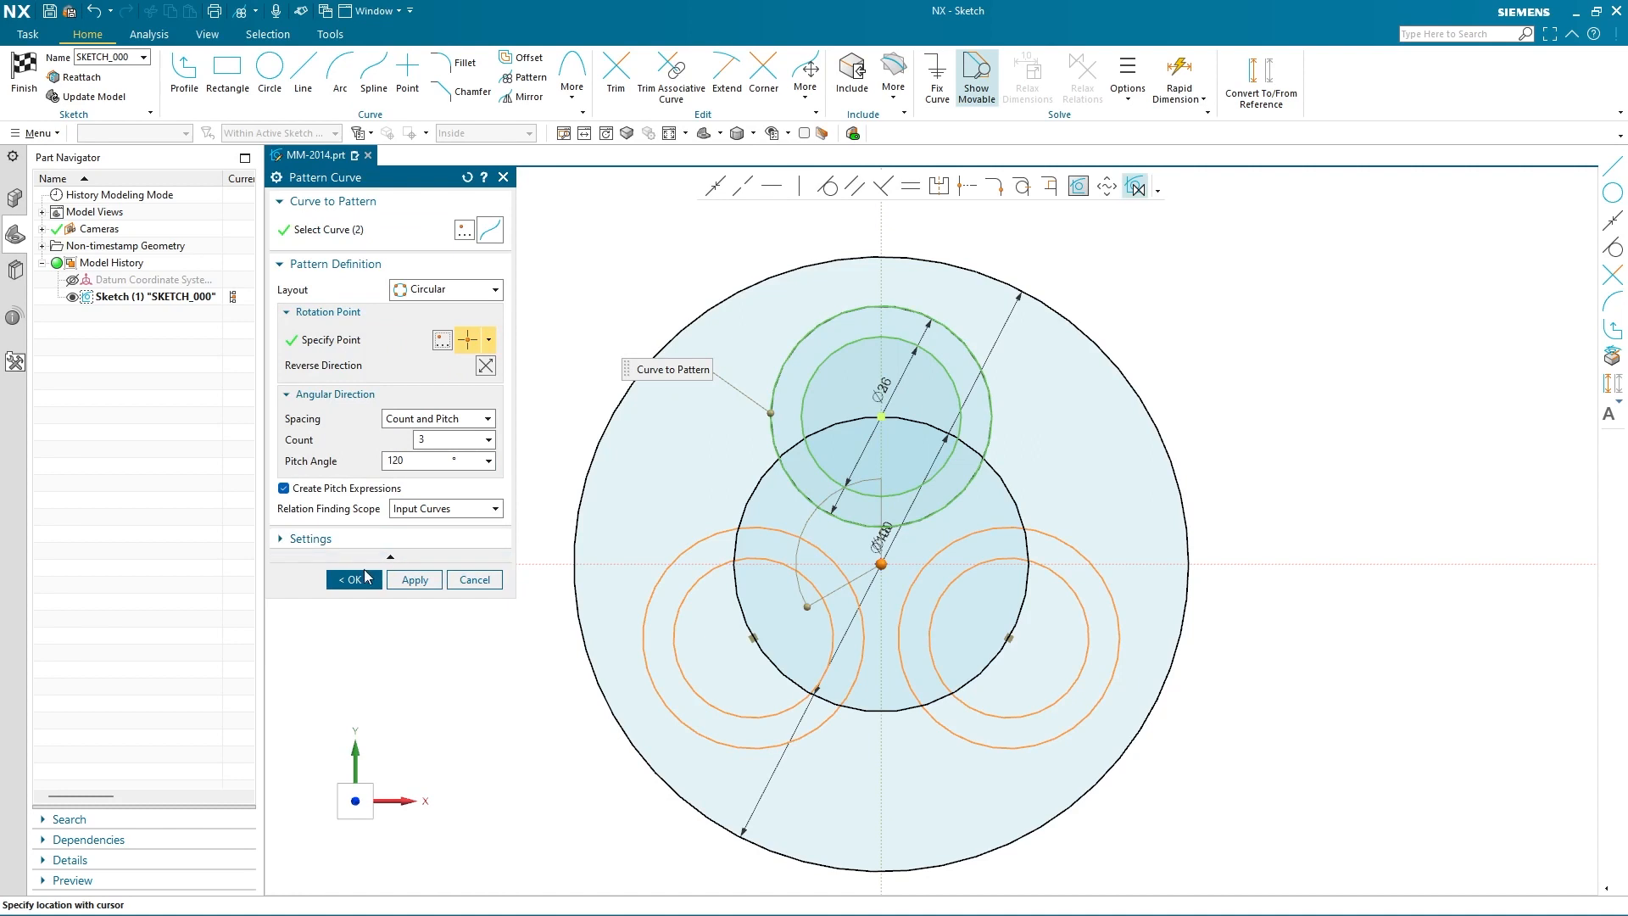
click(356, 582)
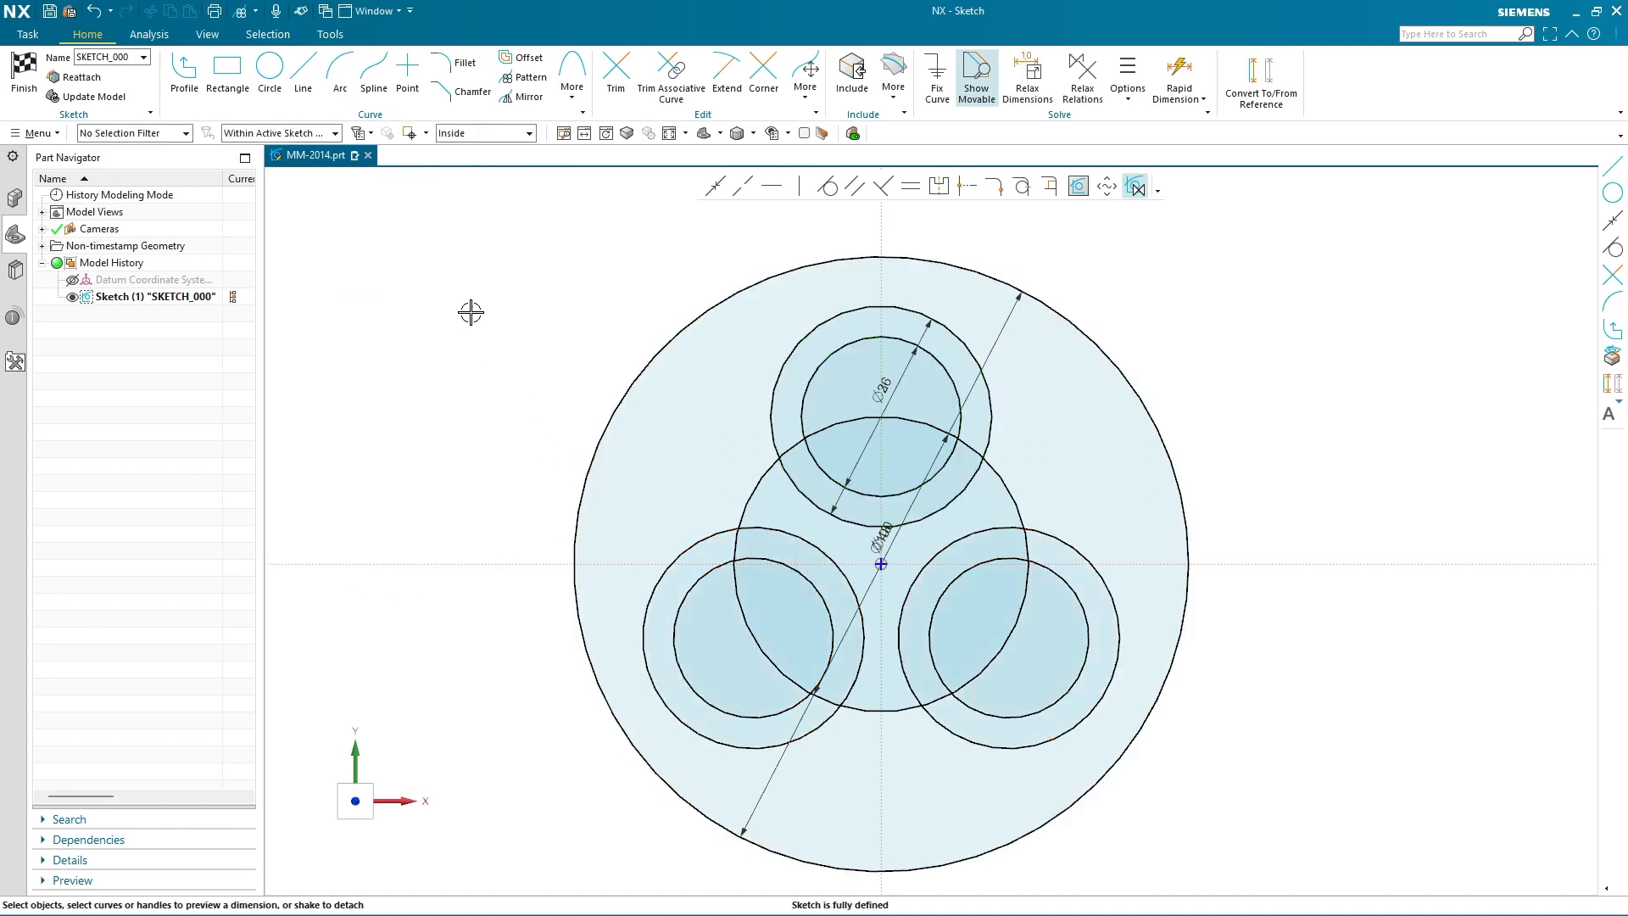
Draw three straight lines along the outside of the patterned 36 mm circles, one joining each neighbouring pair
click(303, 72)
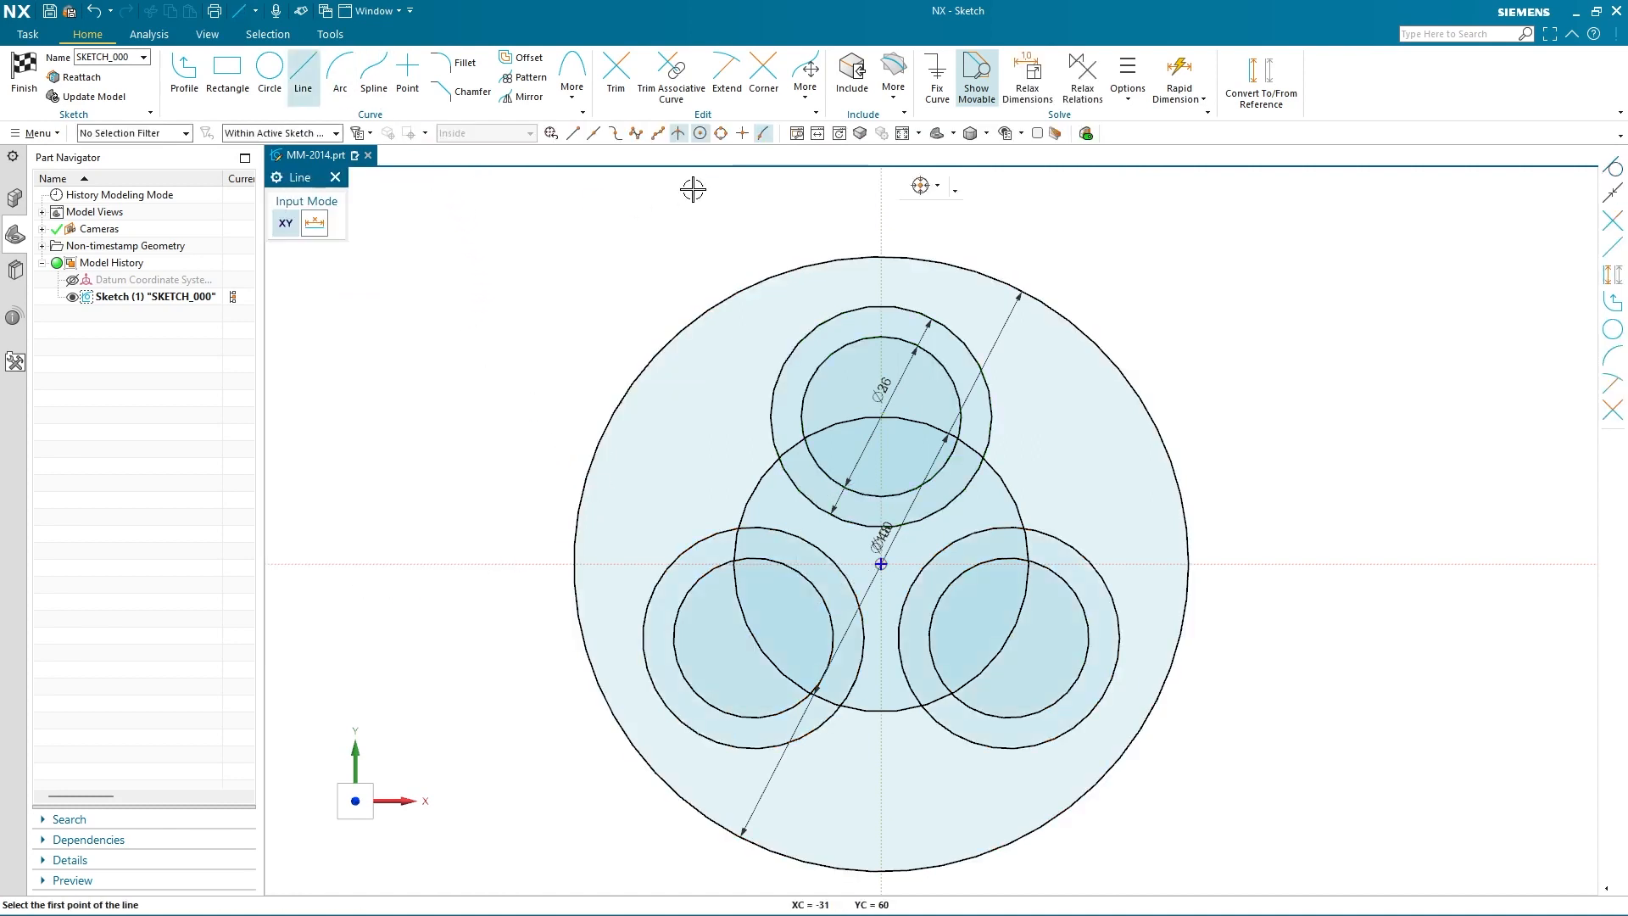
click(804, 340)
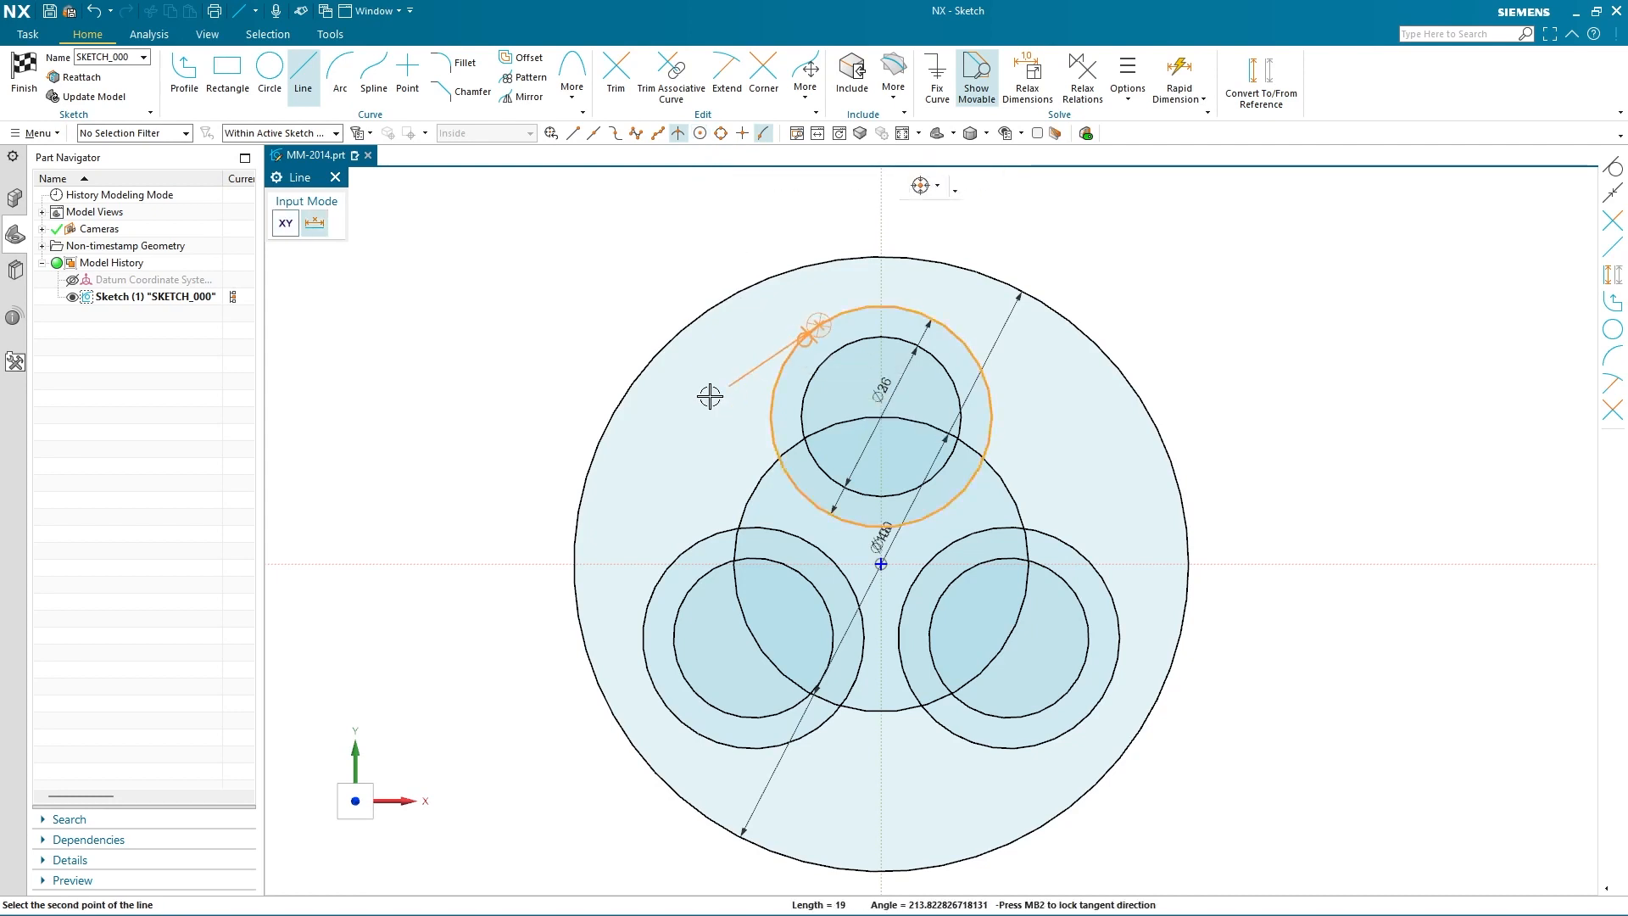
click(658, 583)
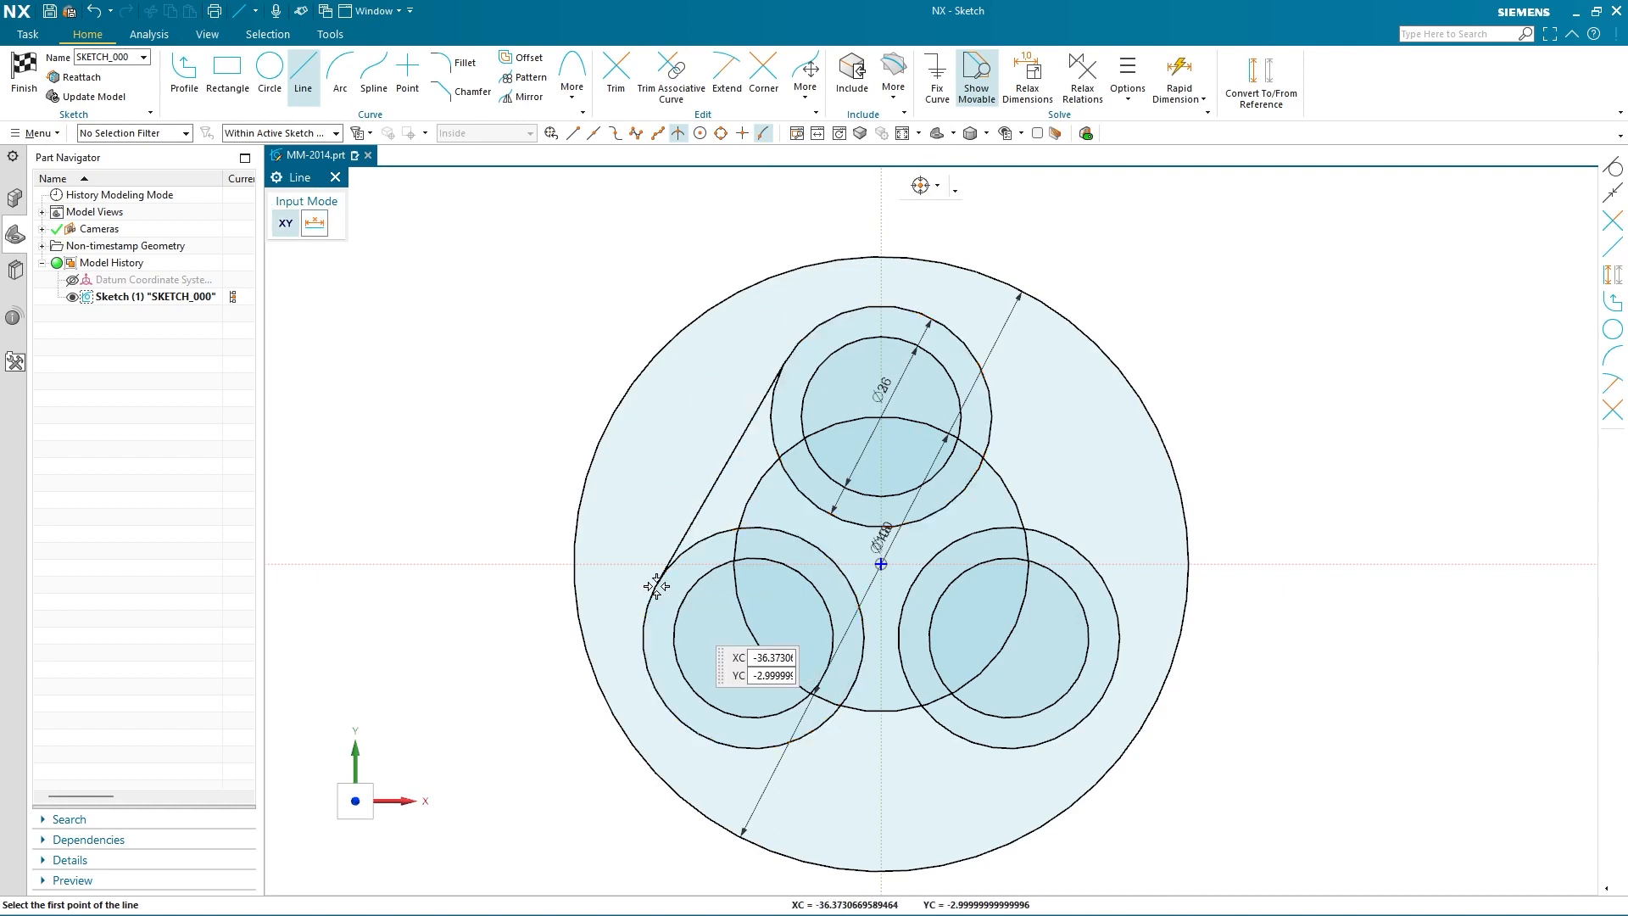
click(984, 372)
click(1097, 580)
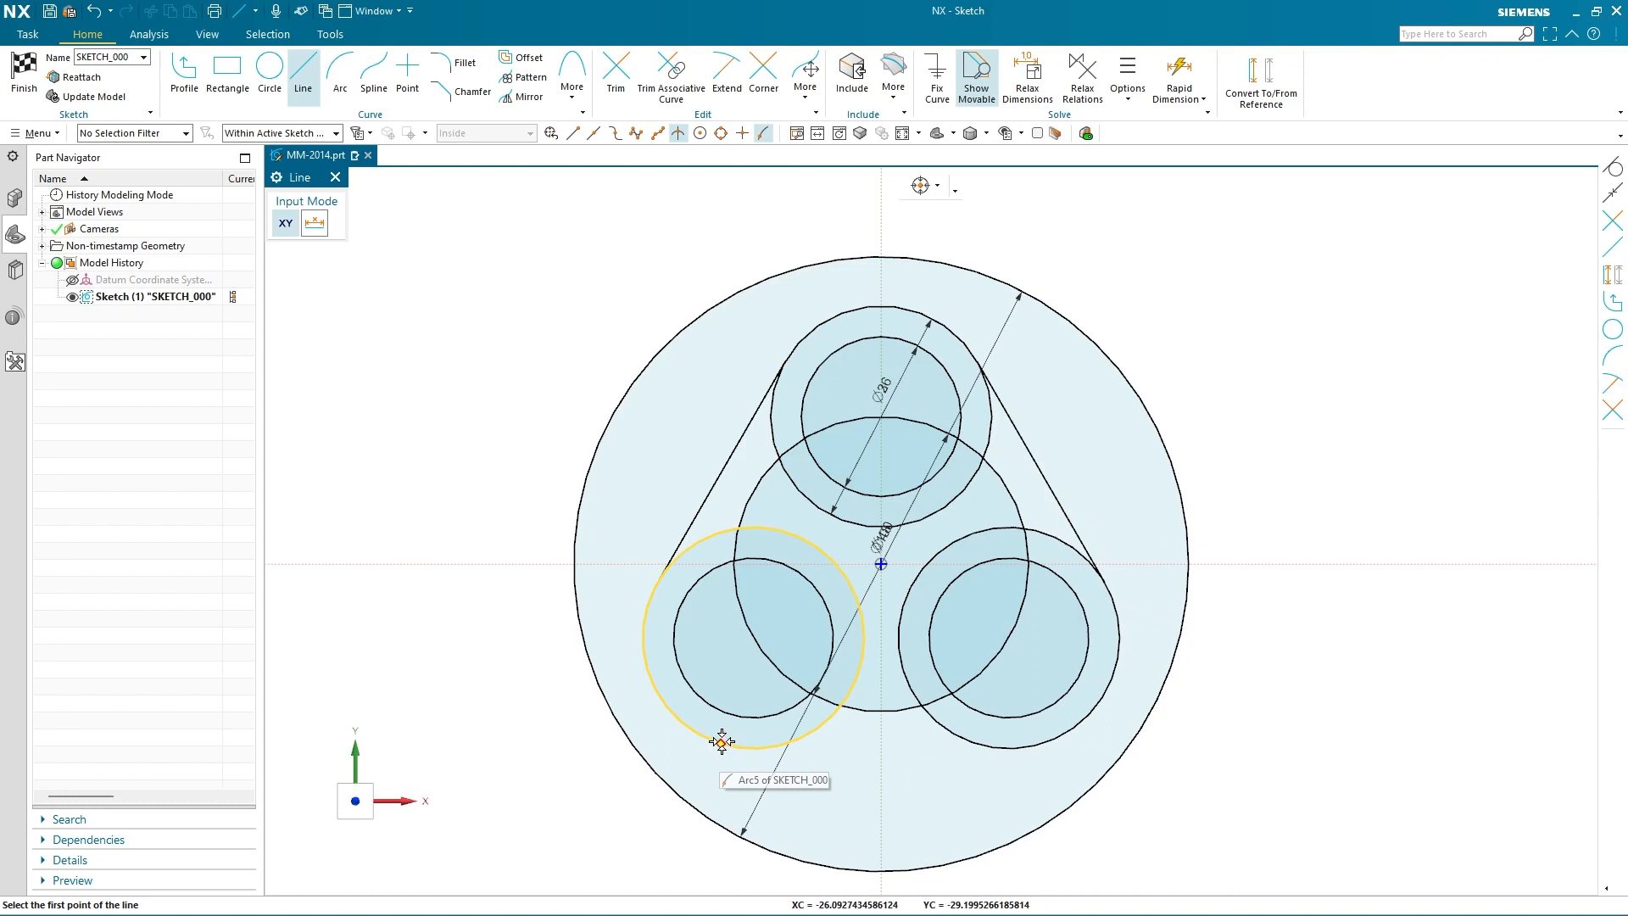
click(750, 744)
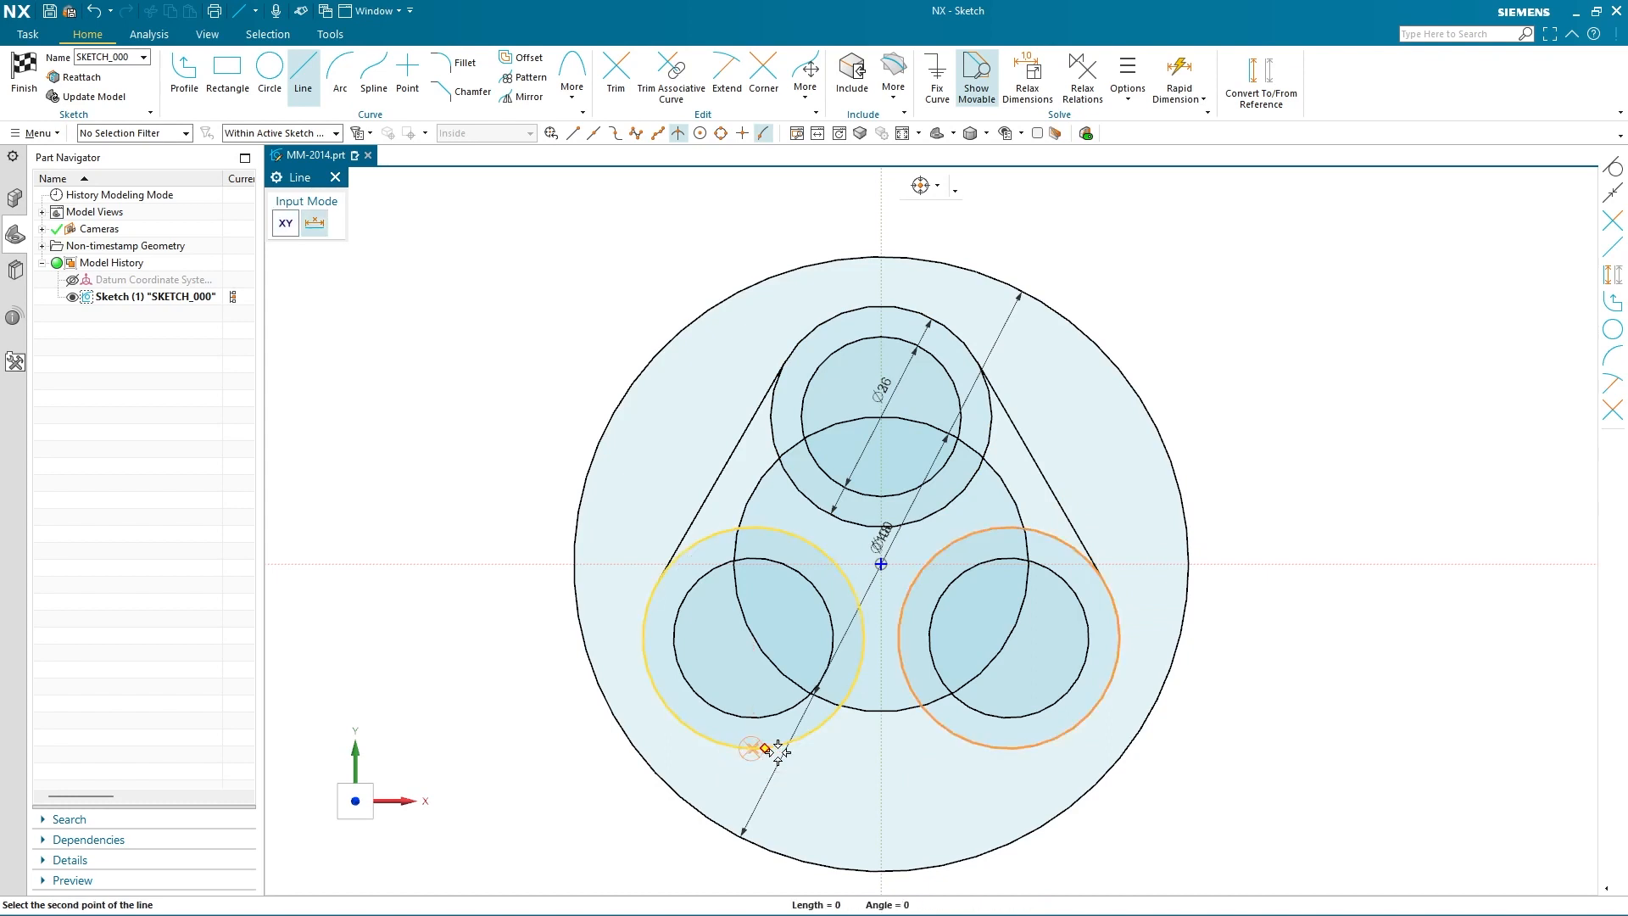
click(1018, 751)
key(Escape)
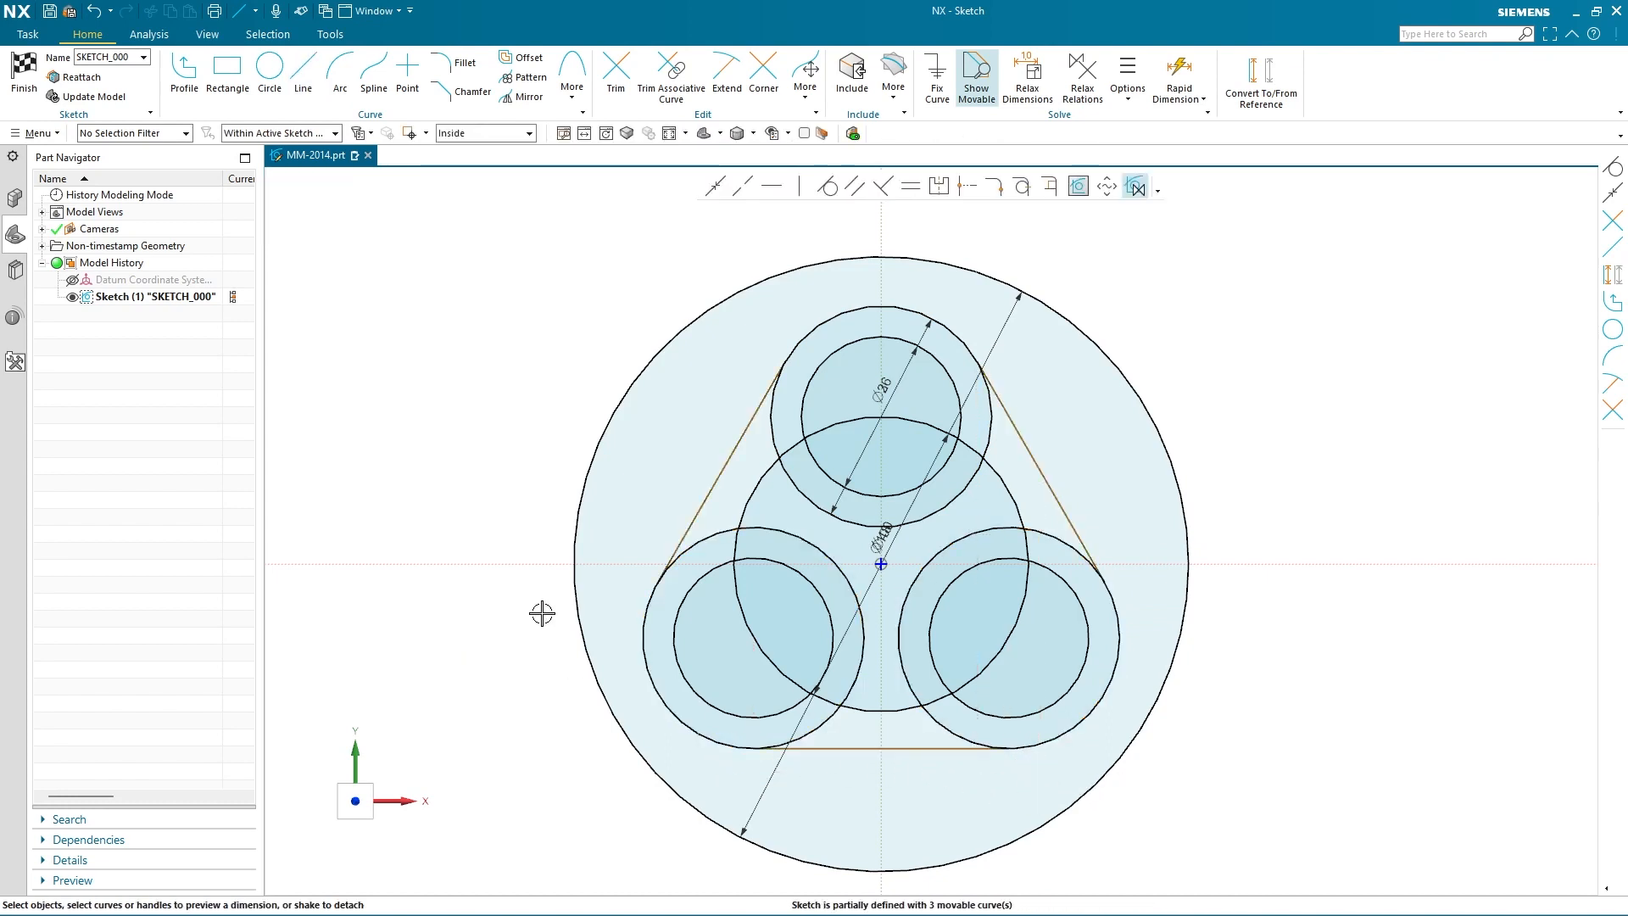
Constrain the left line's lower endpoint coincident with the lower-left 36 mm circle and make the line tangent to that circle
click(701, 490)
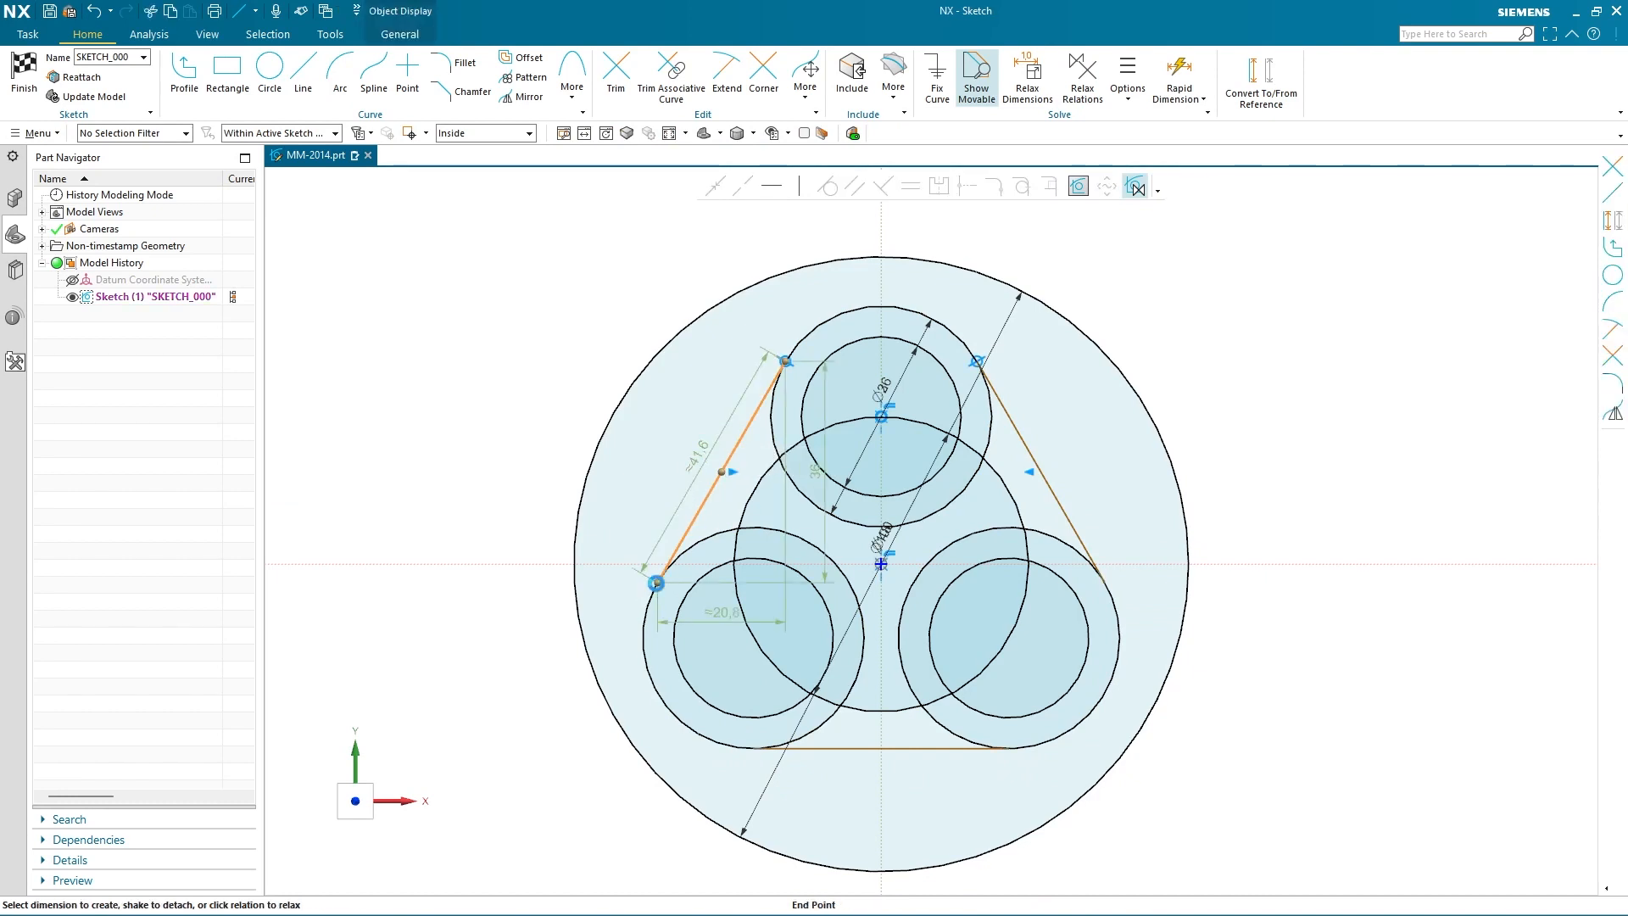
click(656, 583)
click(645, 619)
click(717, 193)
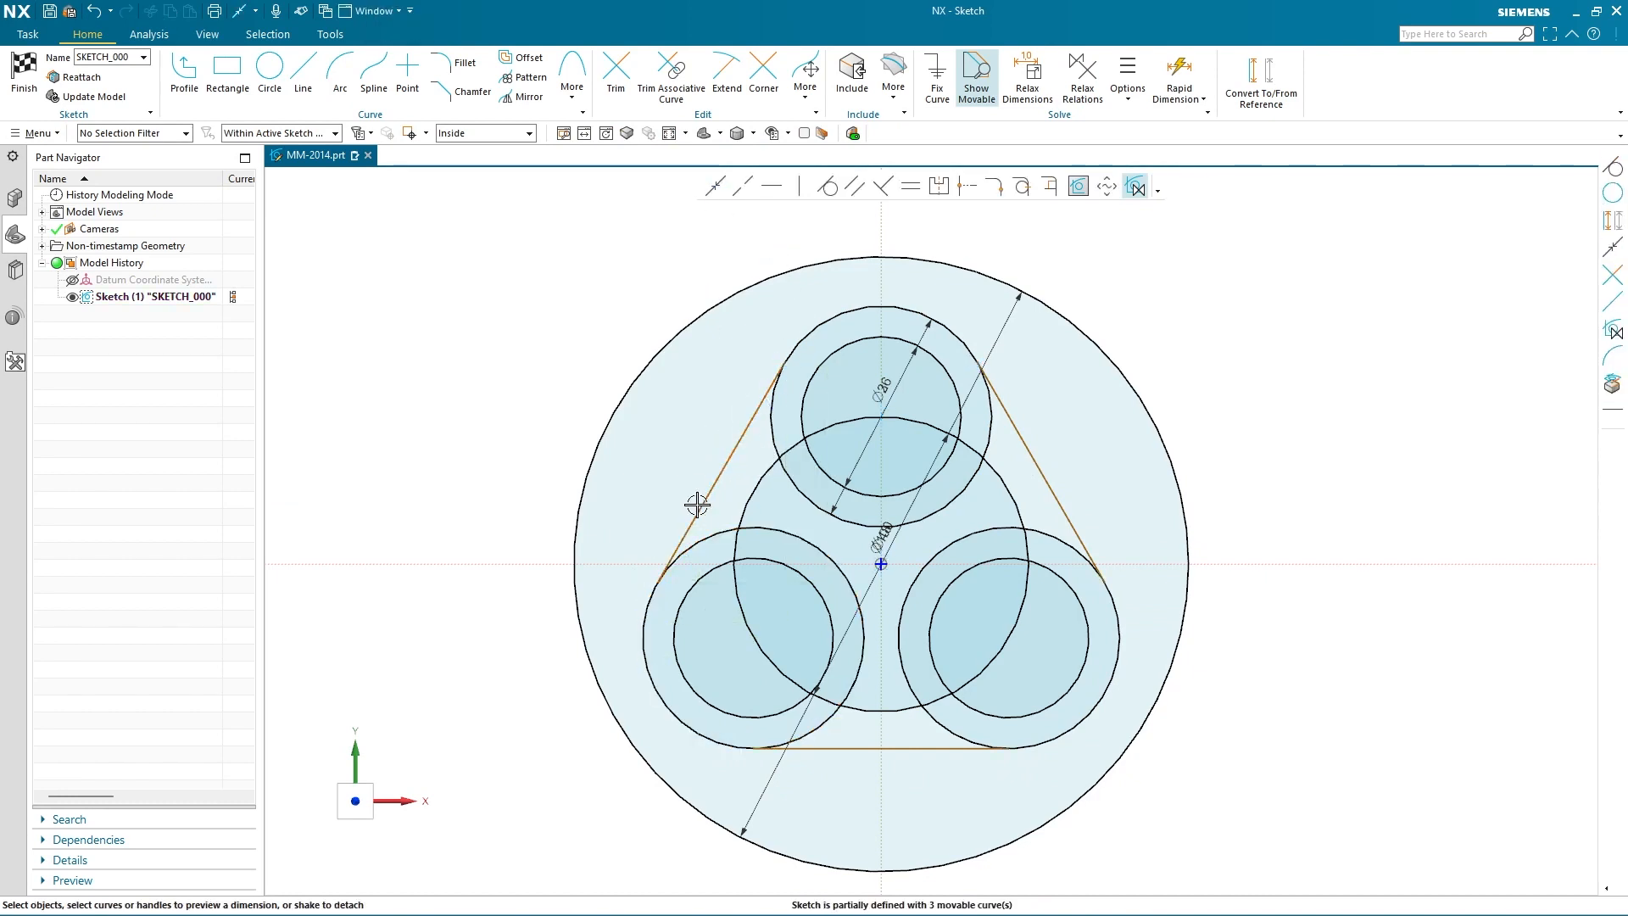
click(699, 506)
click(644, 621)
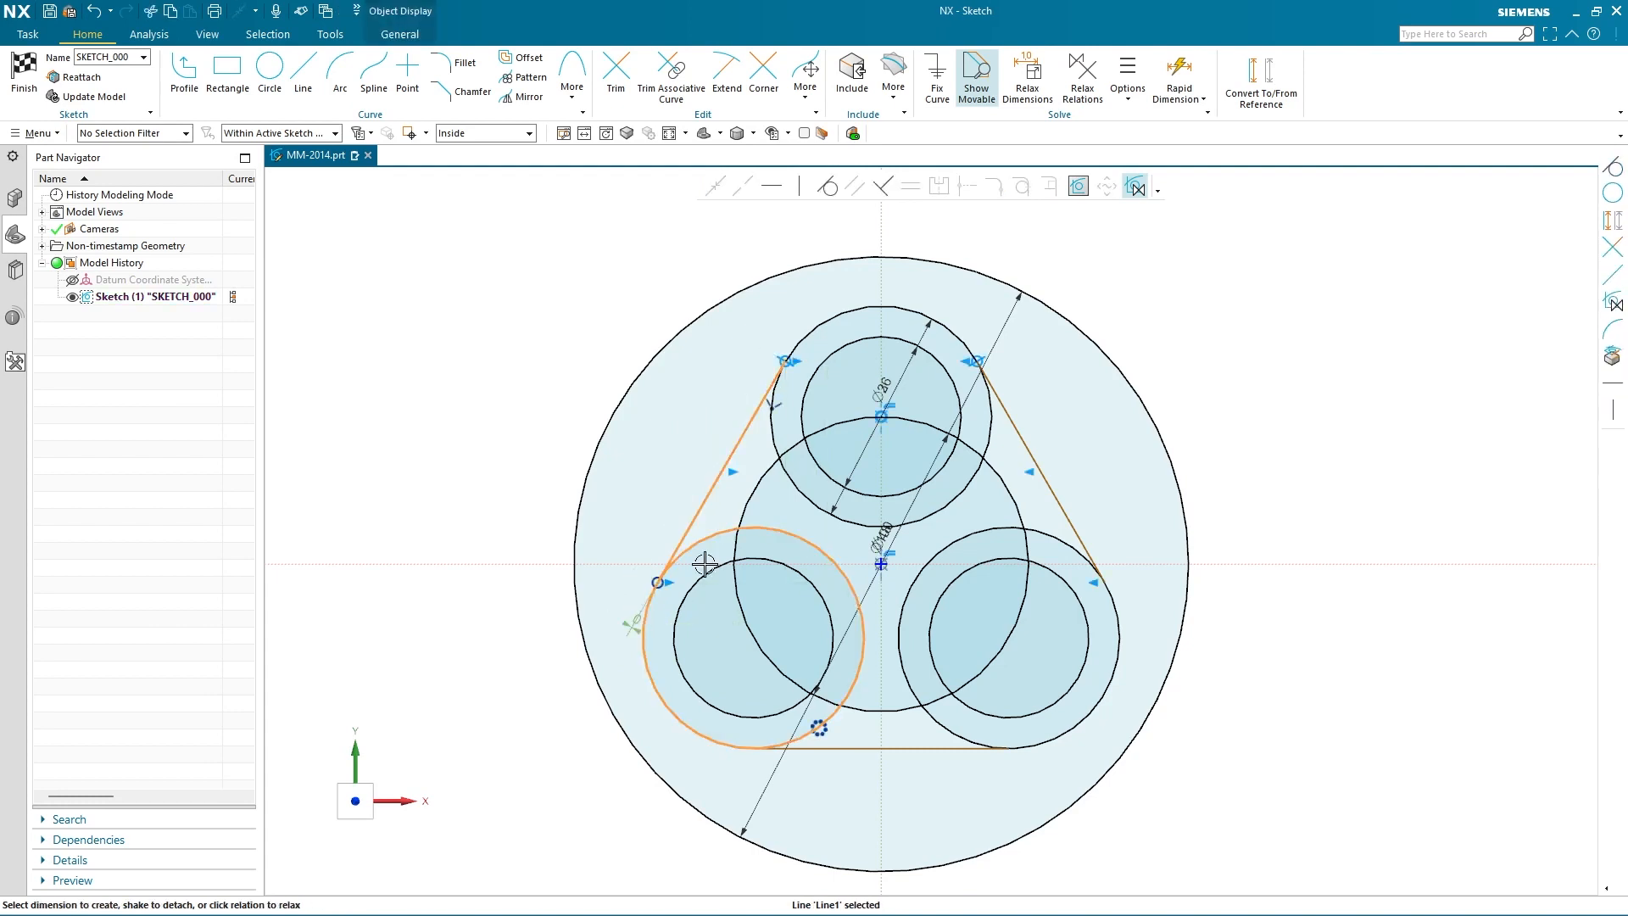
click(827, 188)
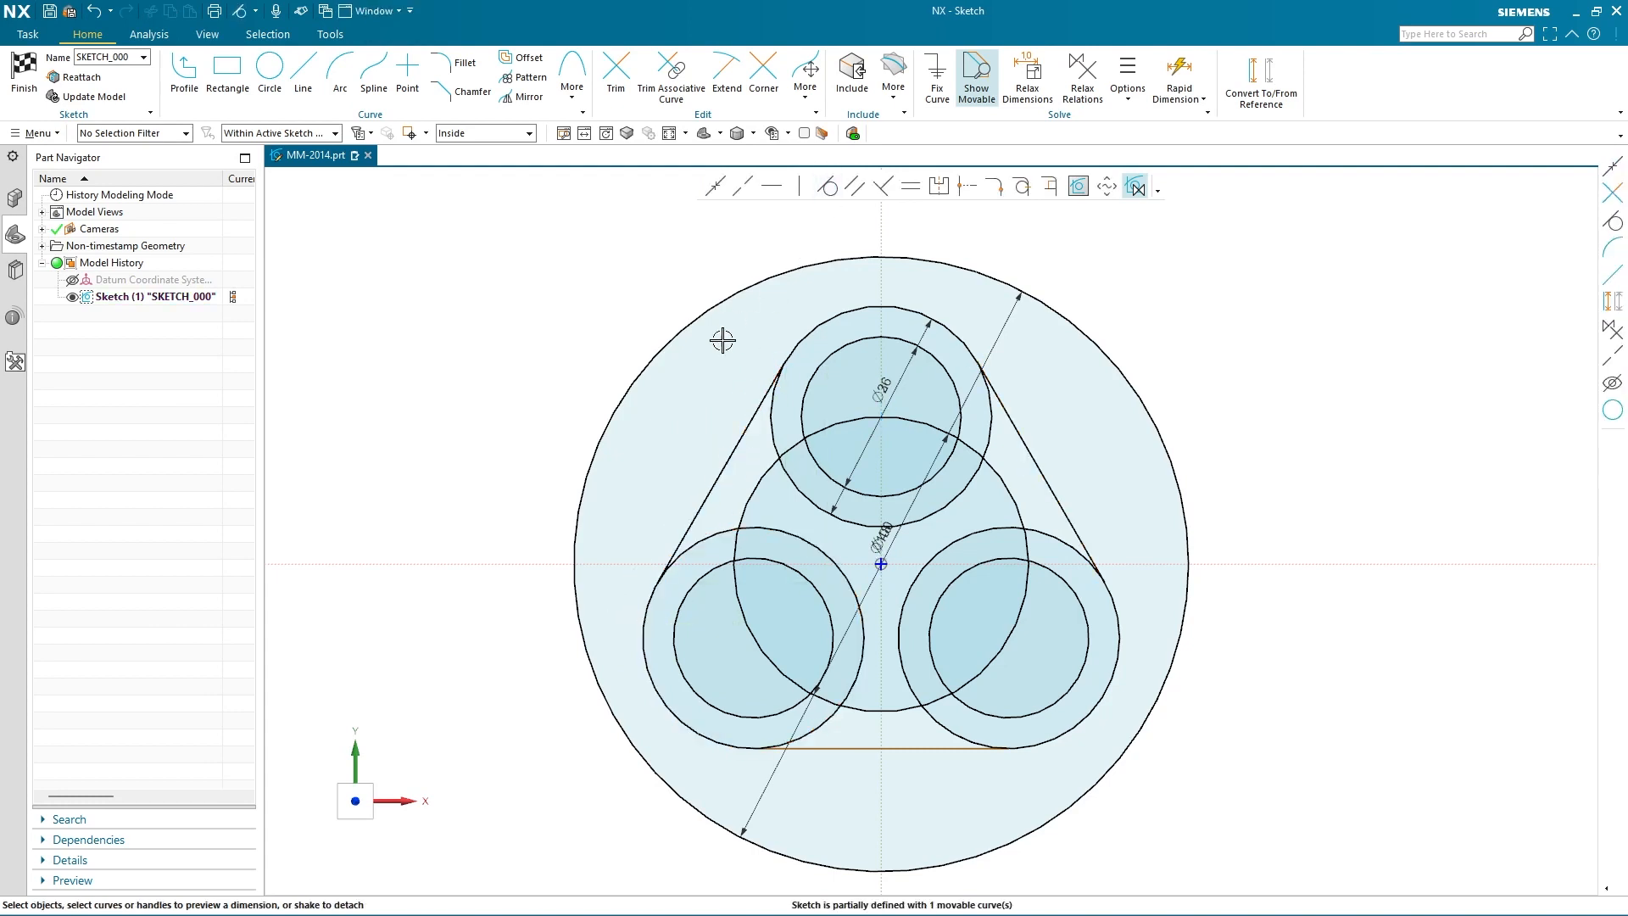
Constrain the right line's lower endpoint coincident with the lower-right 36 mm circle and make the line tangent to that circle
click(1000, 405)
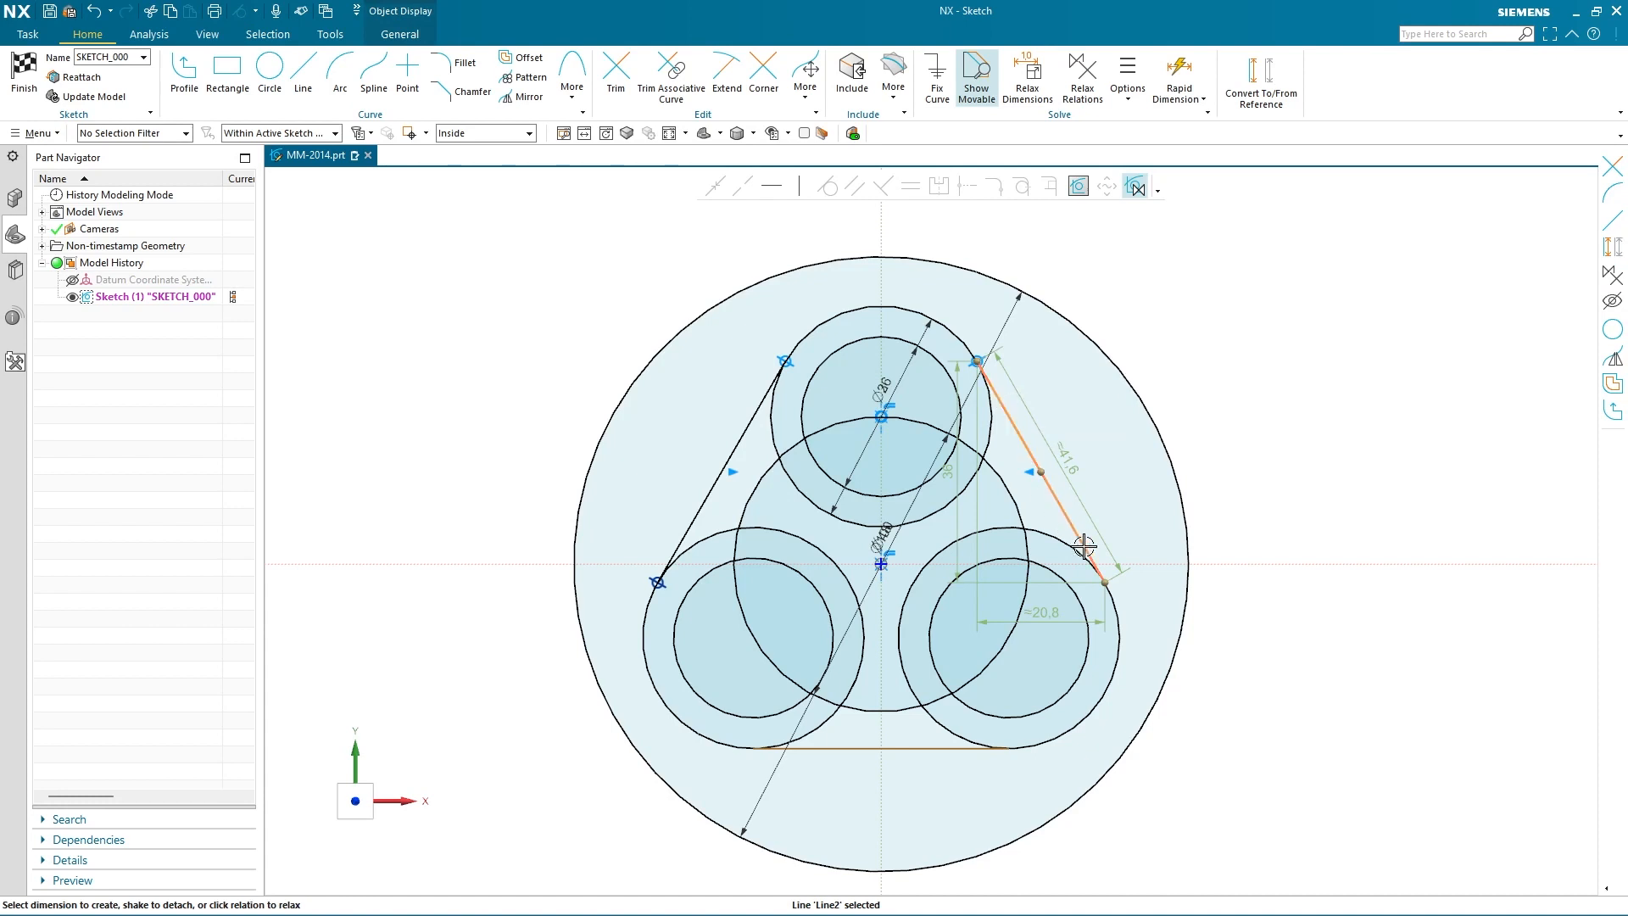
click(1103, 582)
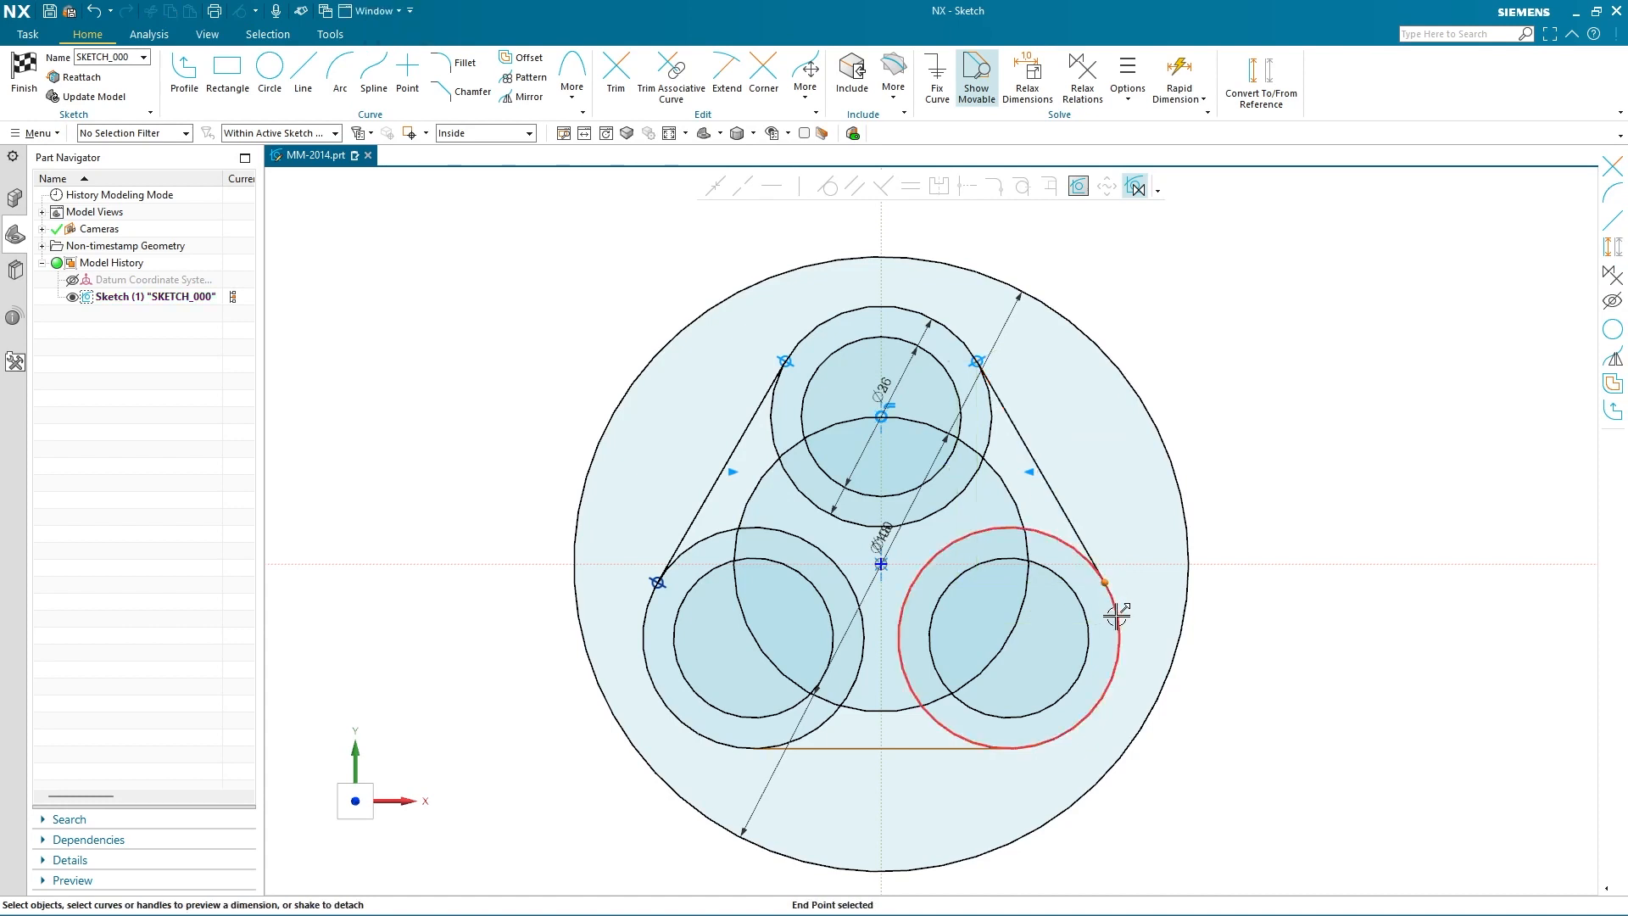
click(1116, 616)
click(719, 190)
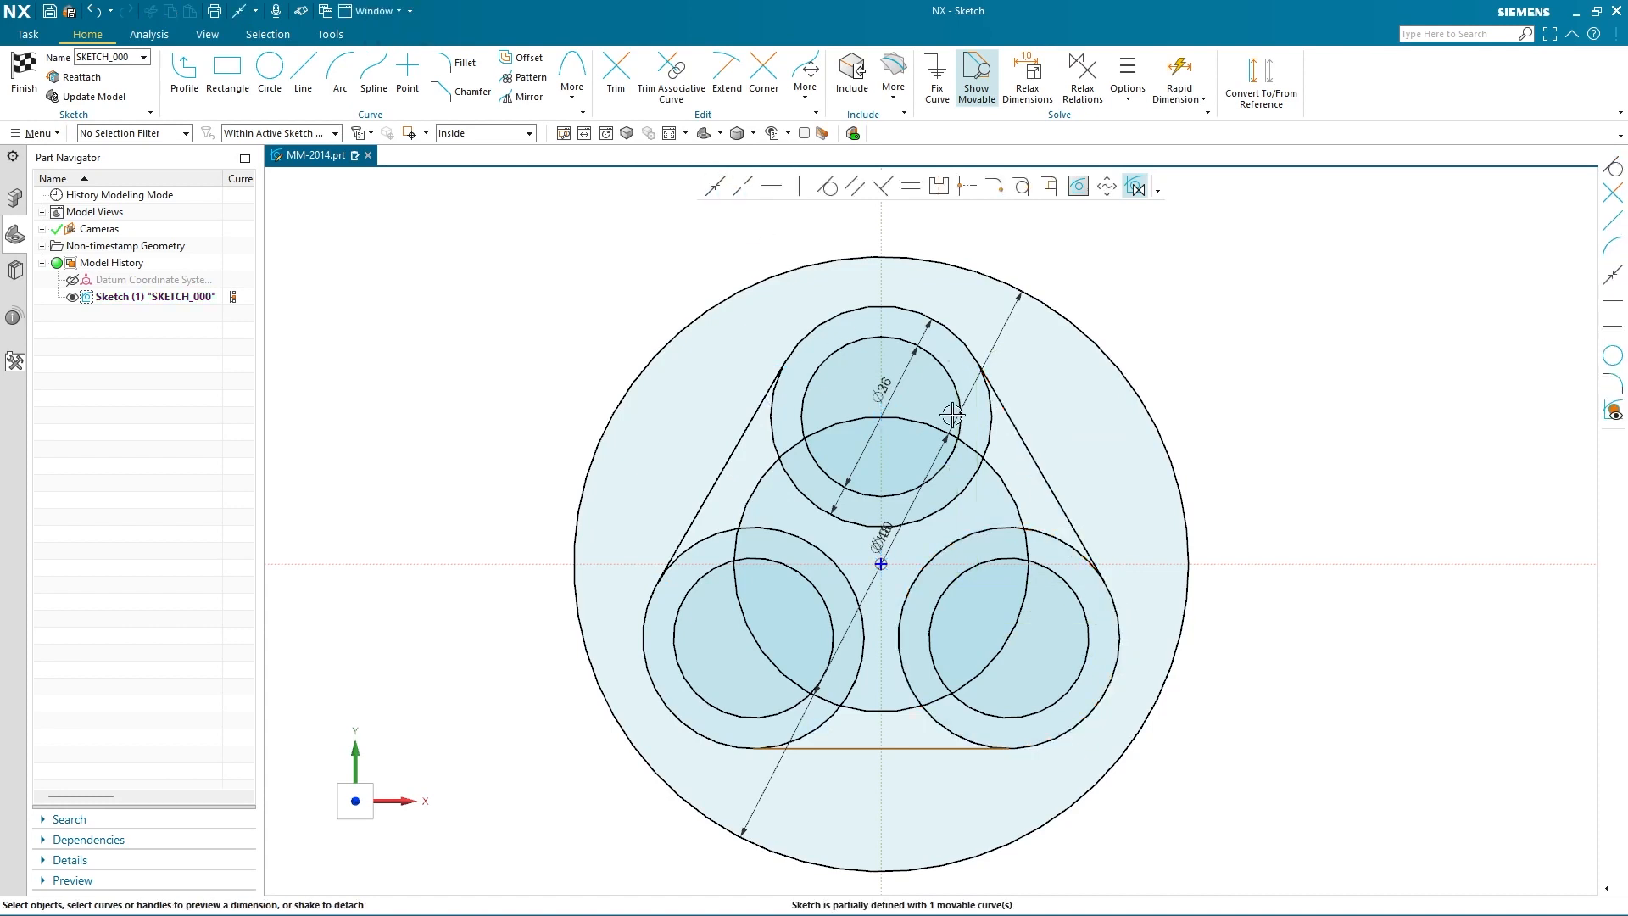
click(1070, 526)
click(1118, 614)
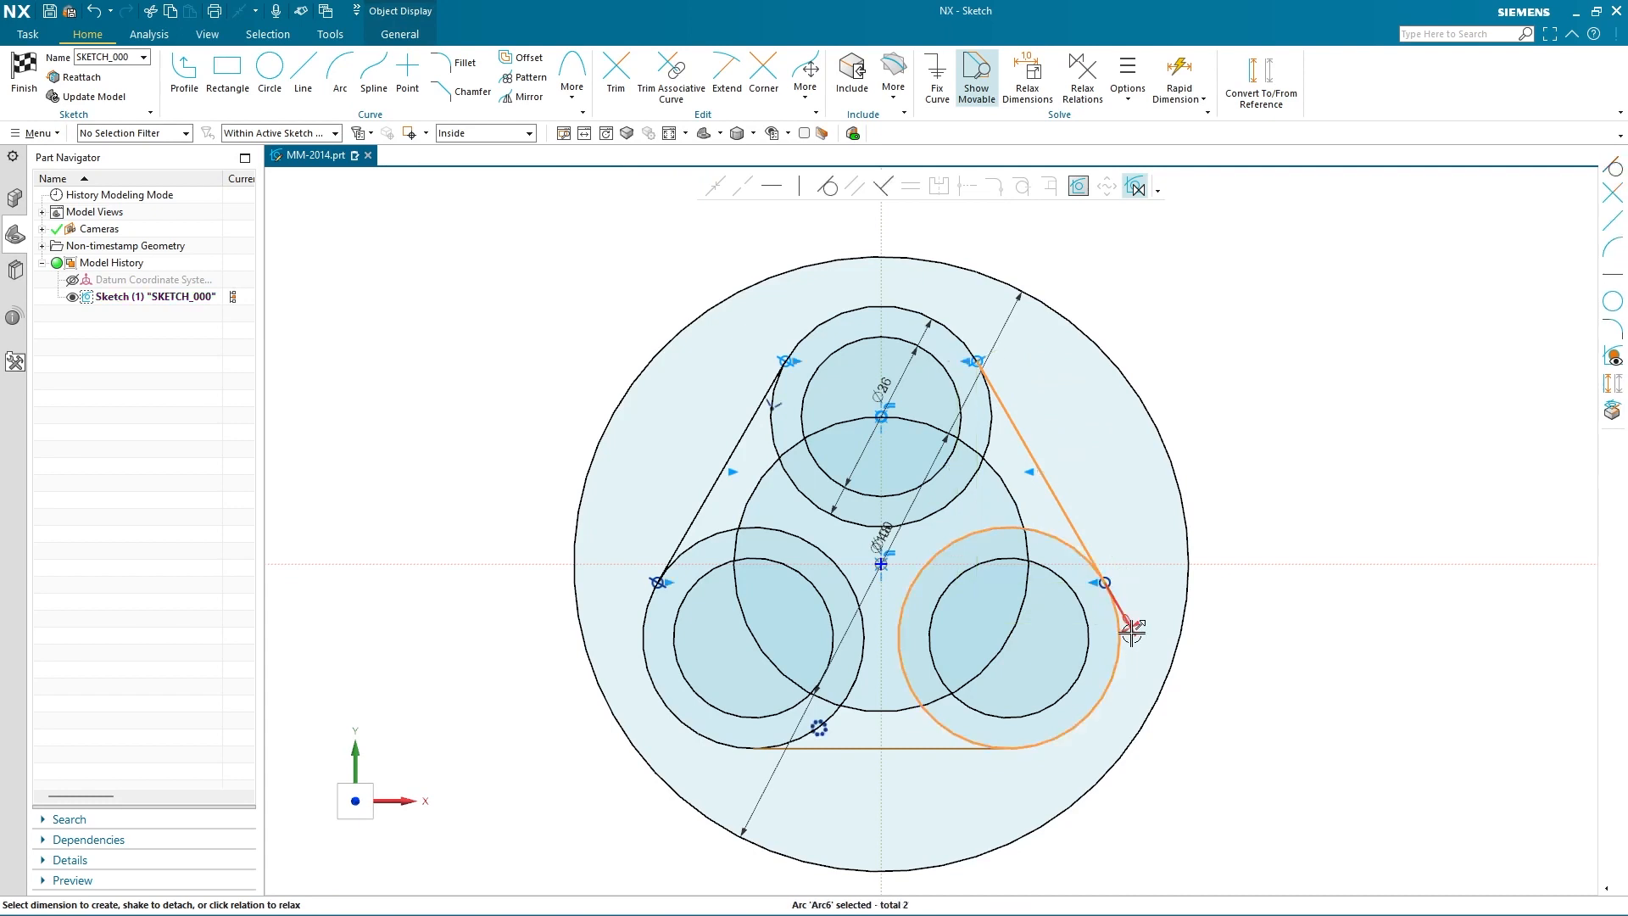
click(825, 202)
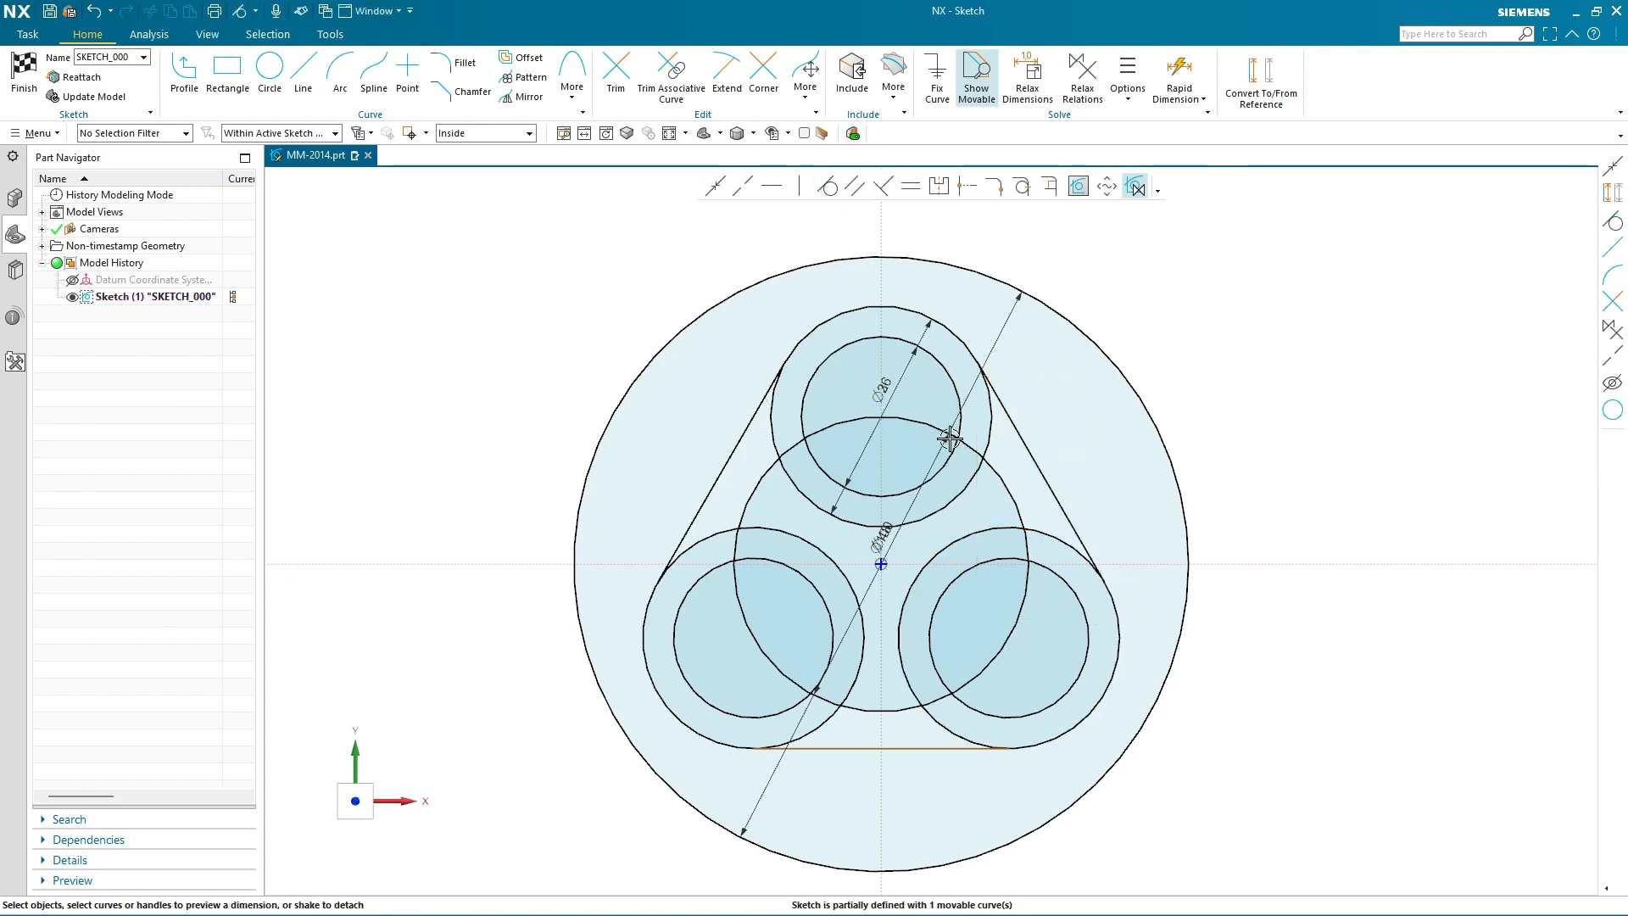
Constrain the bottom line's left and right endpoints coincident with the lower-left and lower-right 36 mm circles
click(853, 744)
click(754, 748)
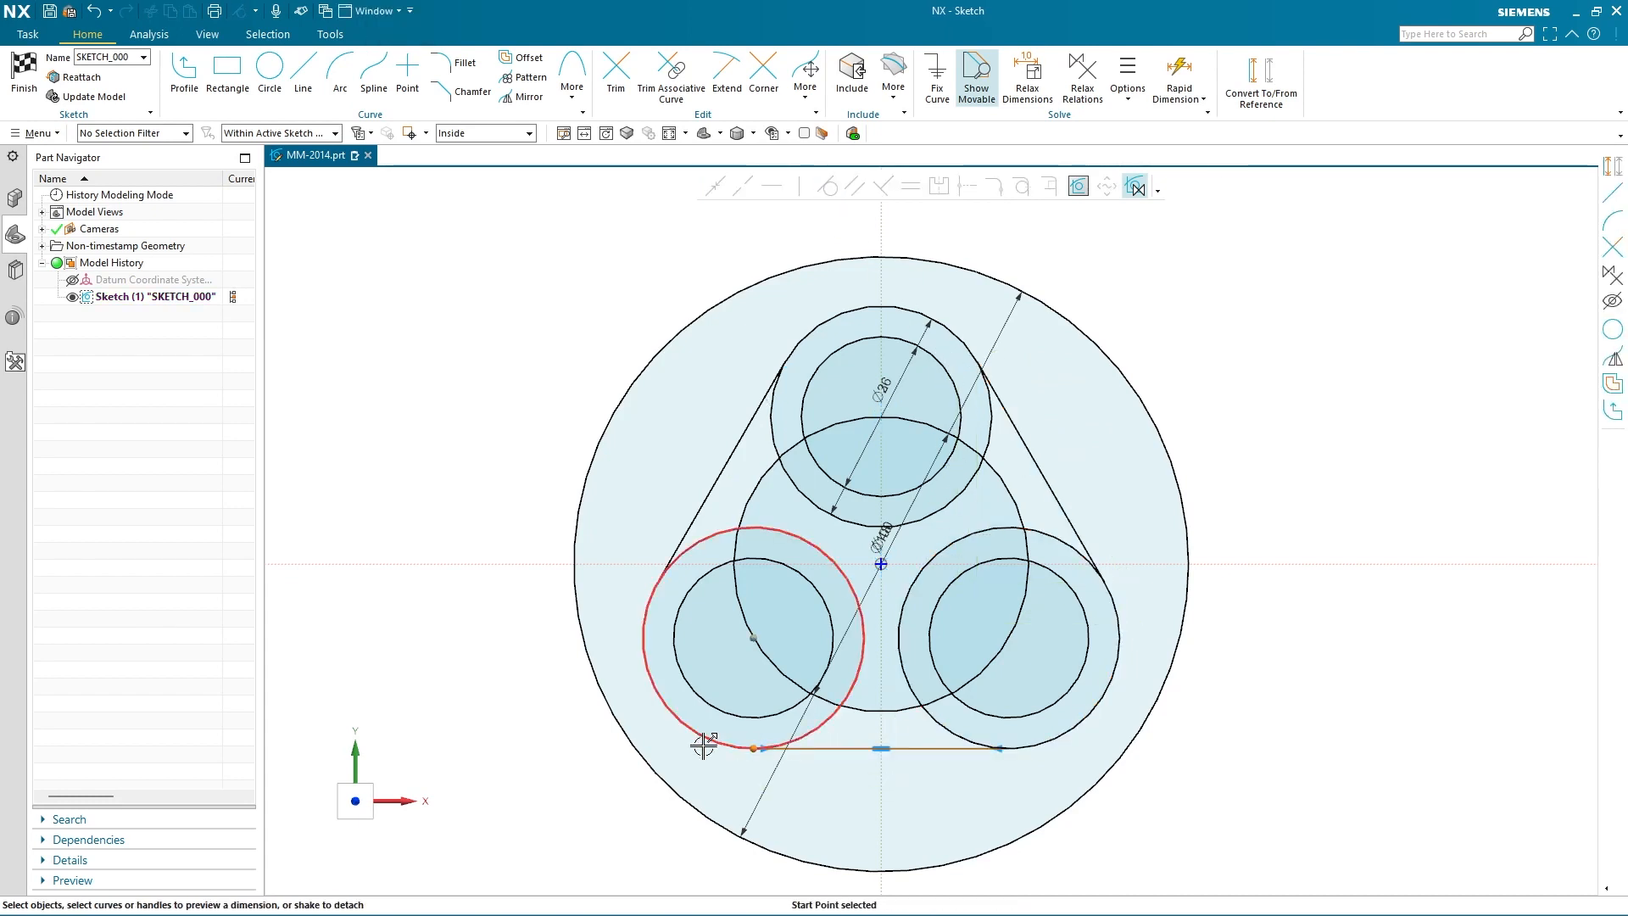
click(703, 740)
click(716, 188)
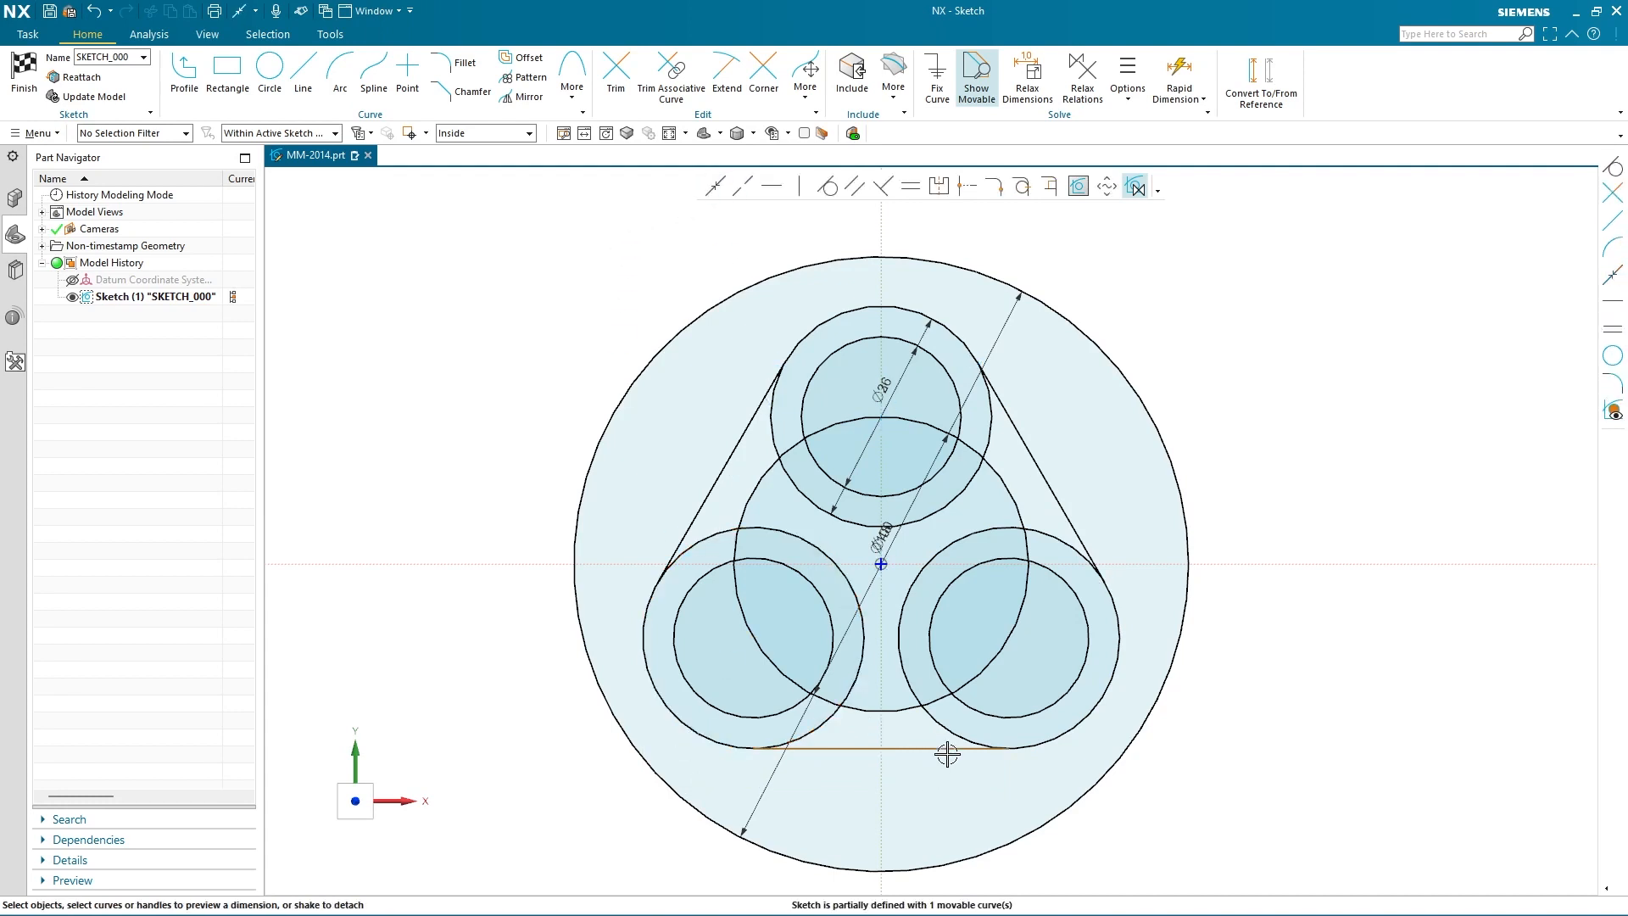
click(984, 748)
click(1008, 747)
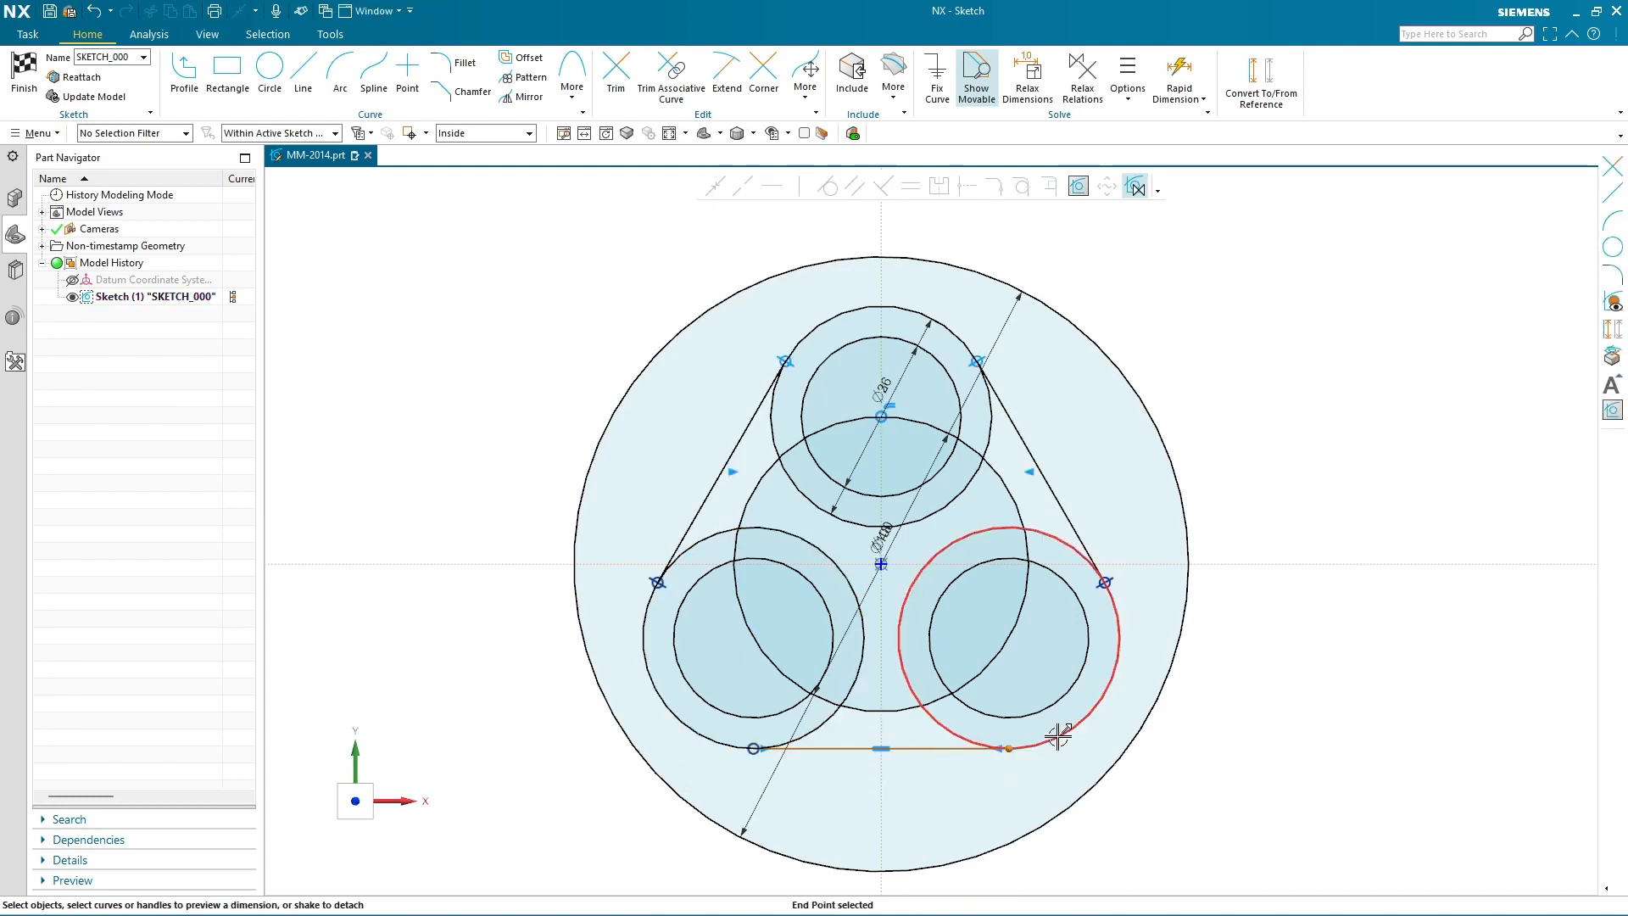
click(1054, 737)
click(714, 188)
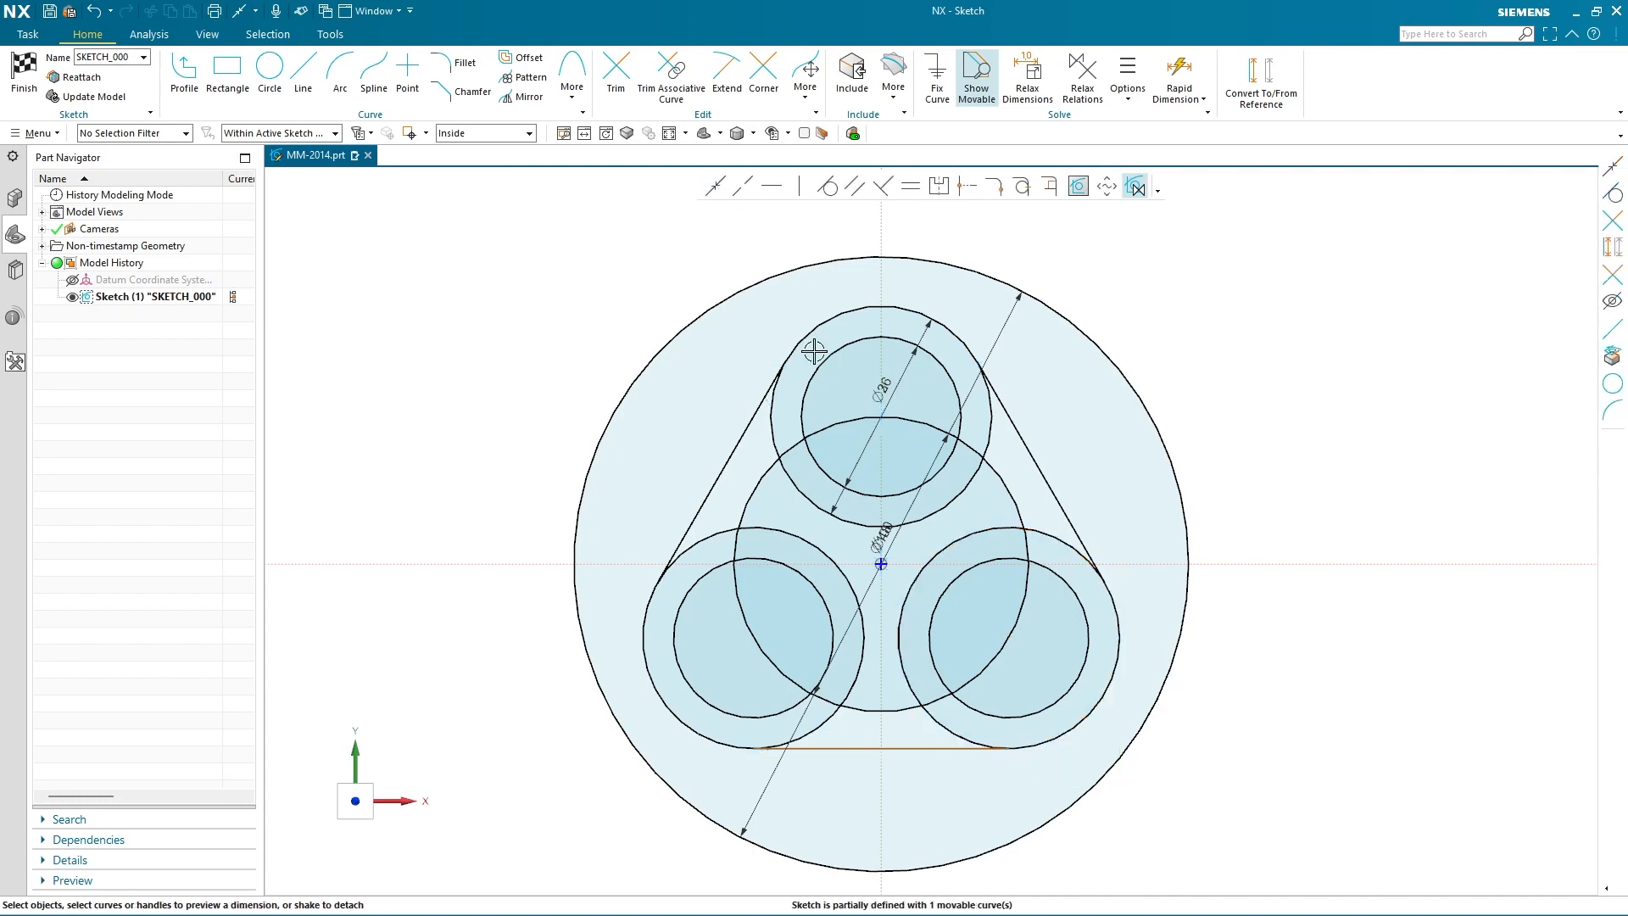
Make the bottom line tangent to both the lower-left and the lower-right 36 mm circles
click(854, 746)
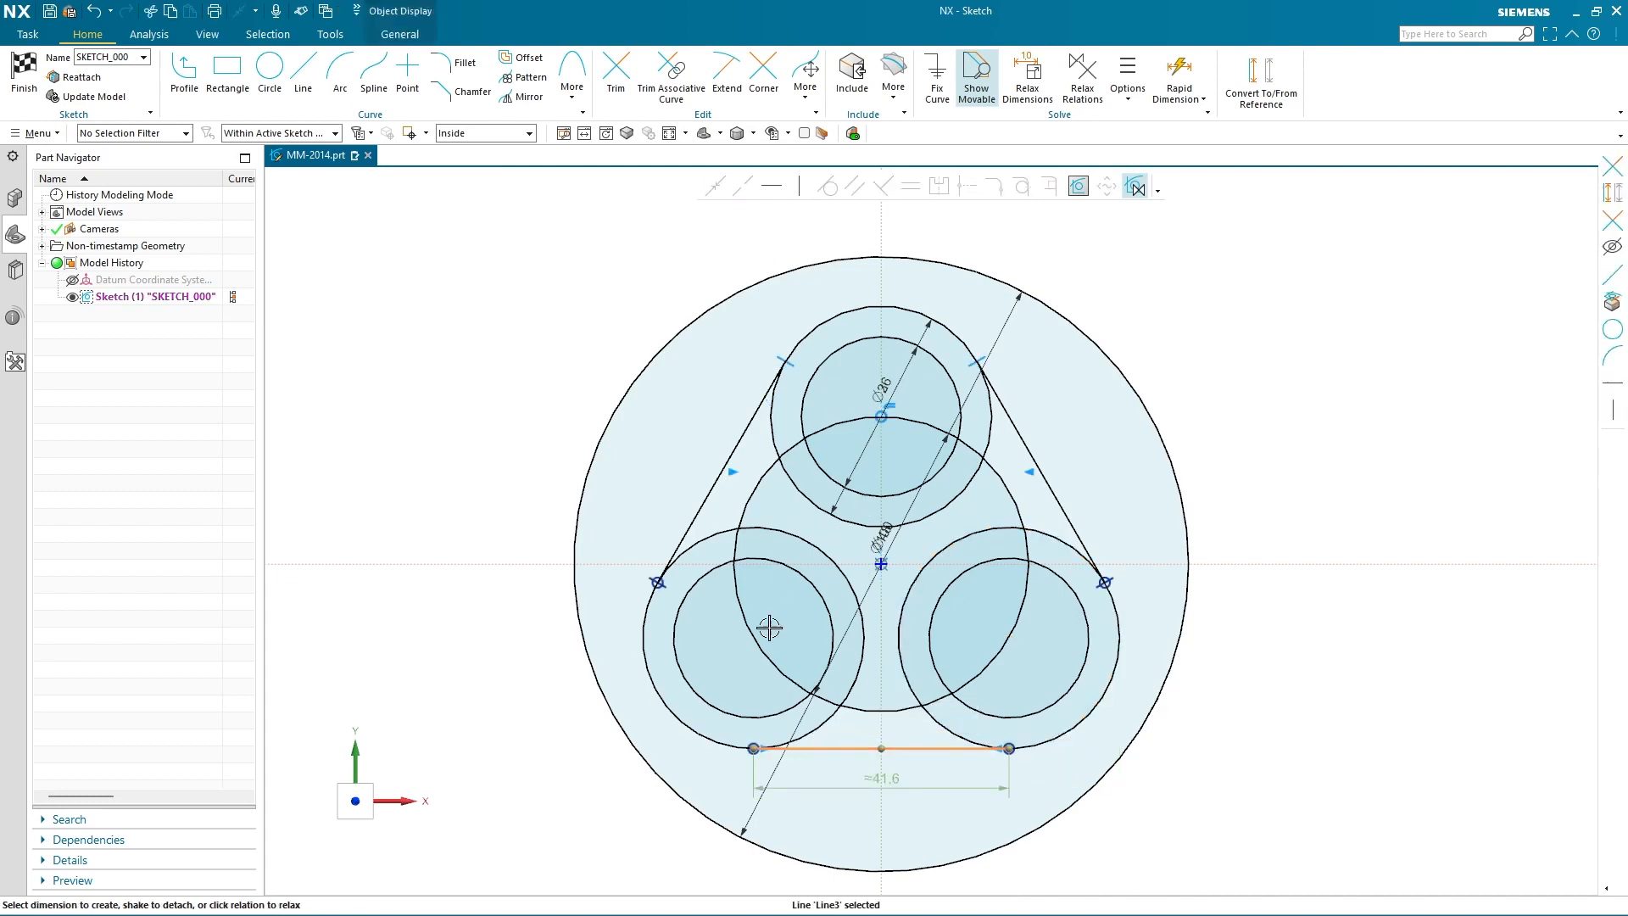
click(714, 738)
click(828, 186)
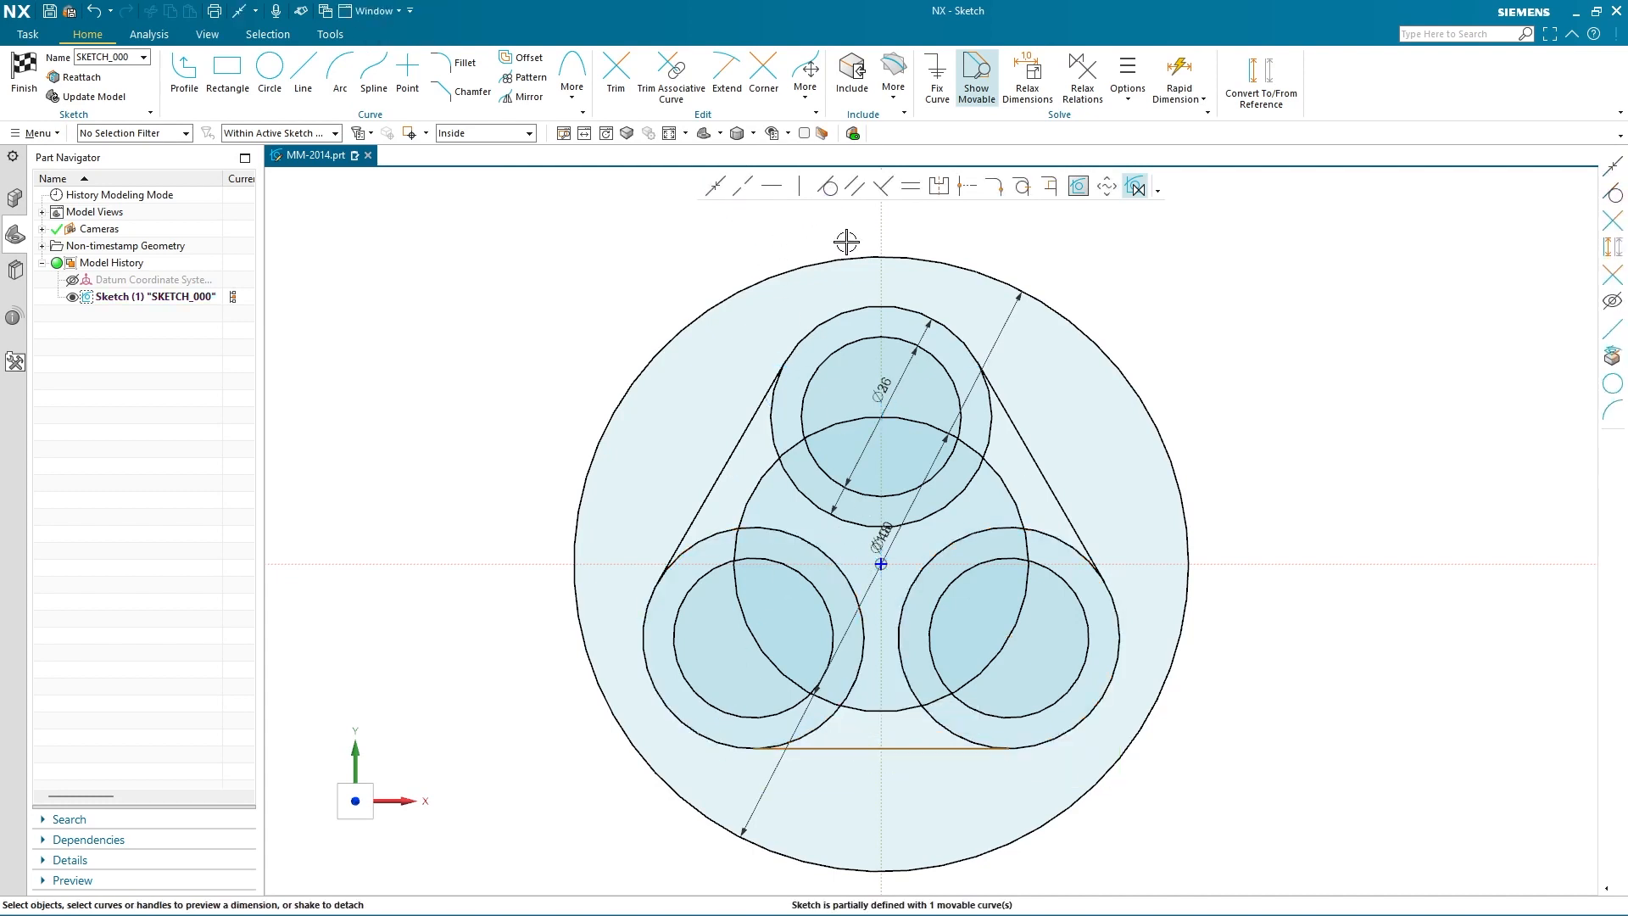
click(819, 748)
click(693, 734)
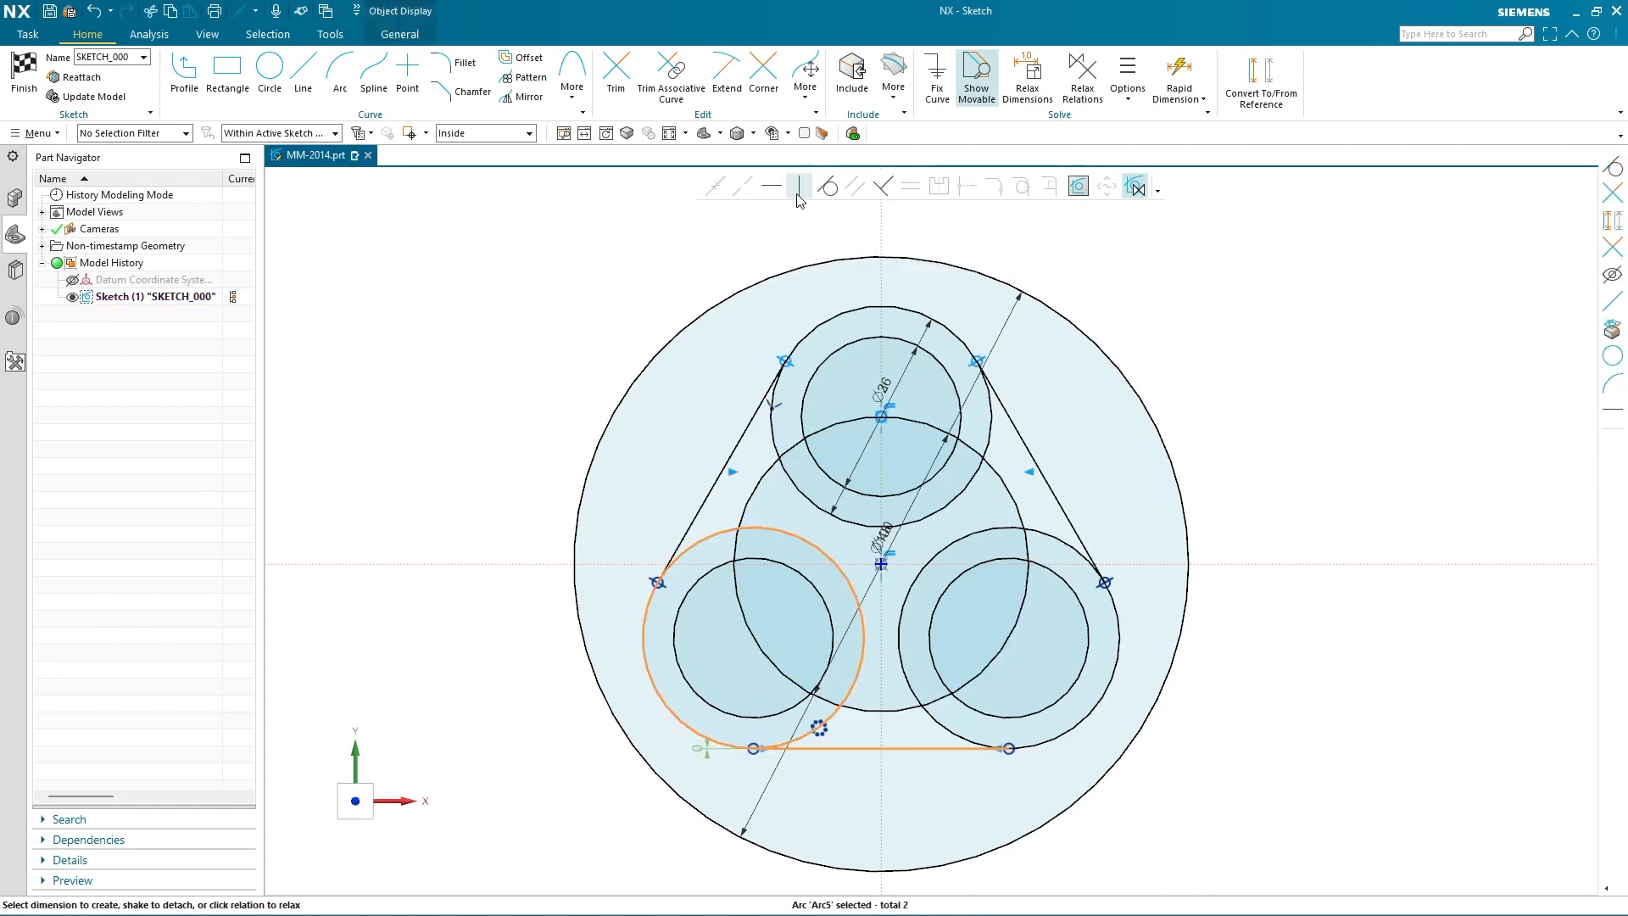
click(831, 188)
click(933, 748)
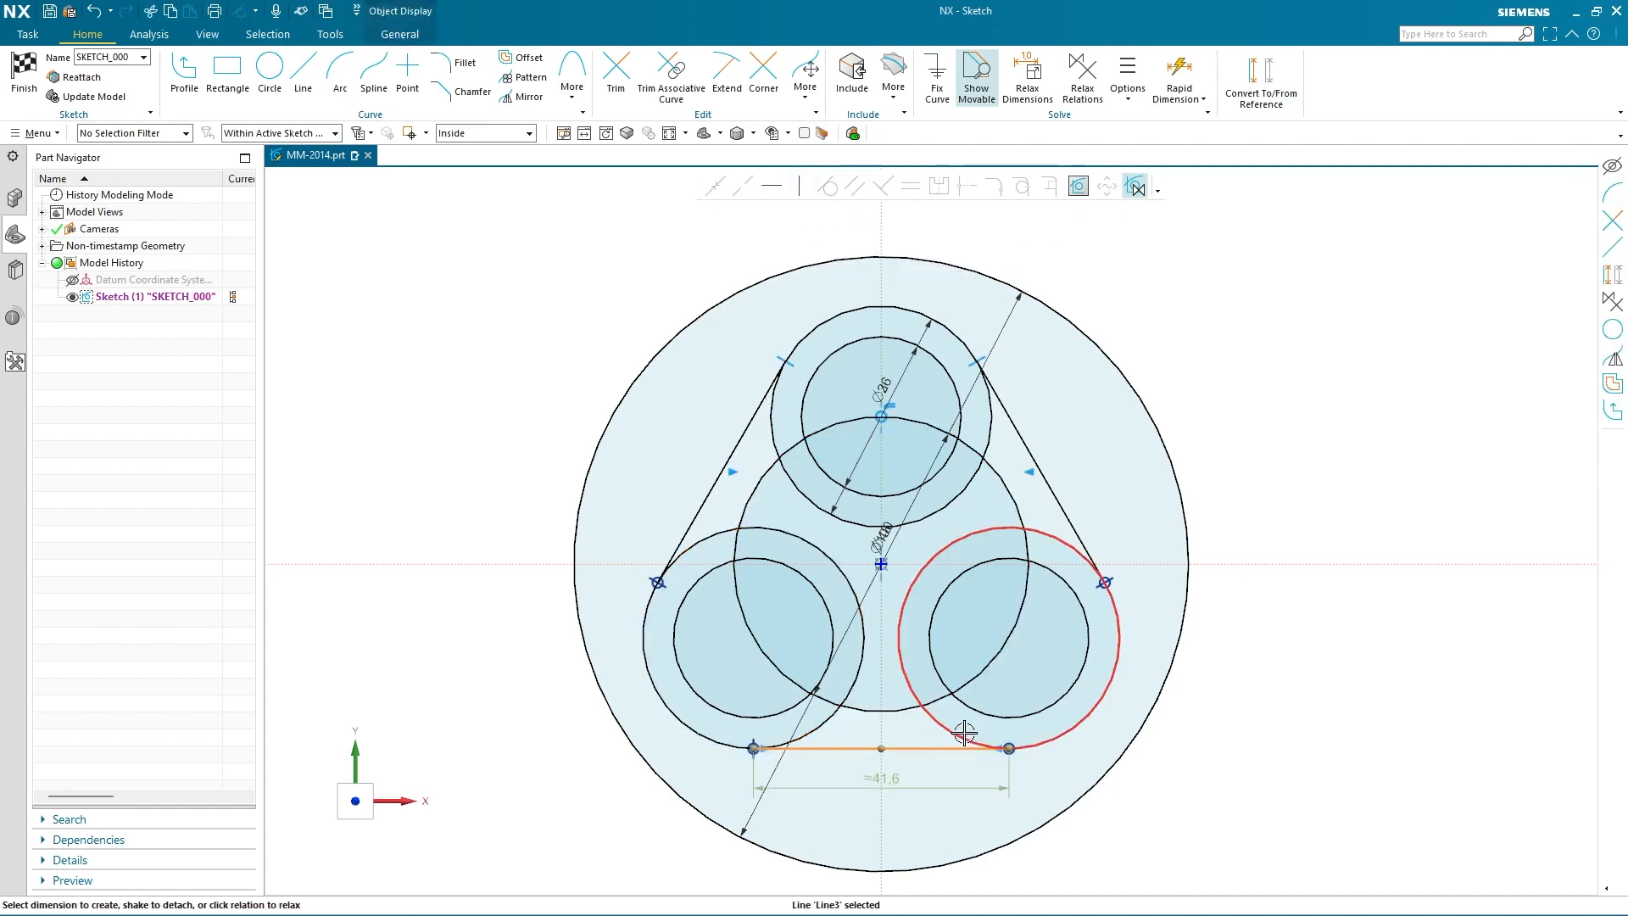
click(963, 736)
click(829, 188)
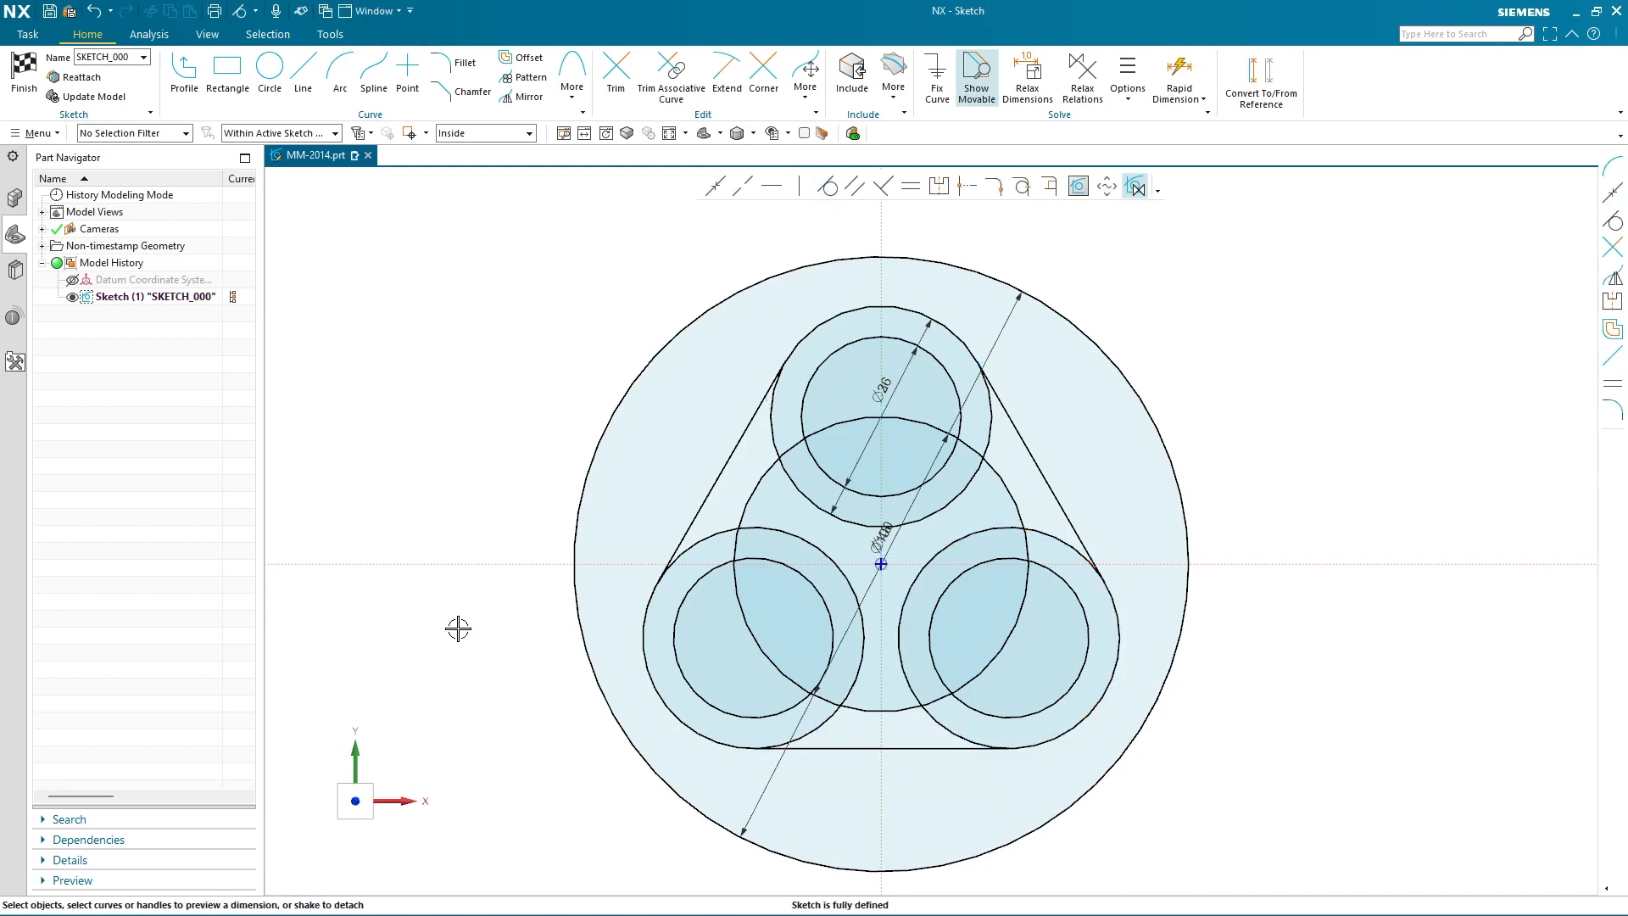
Convert the 48 mm circle centred on the origin to a reference curve
click(1009, 496)
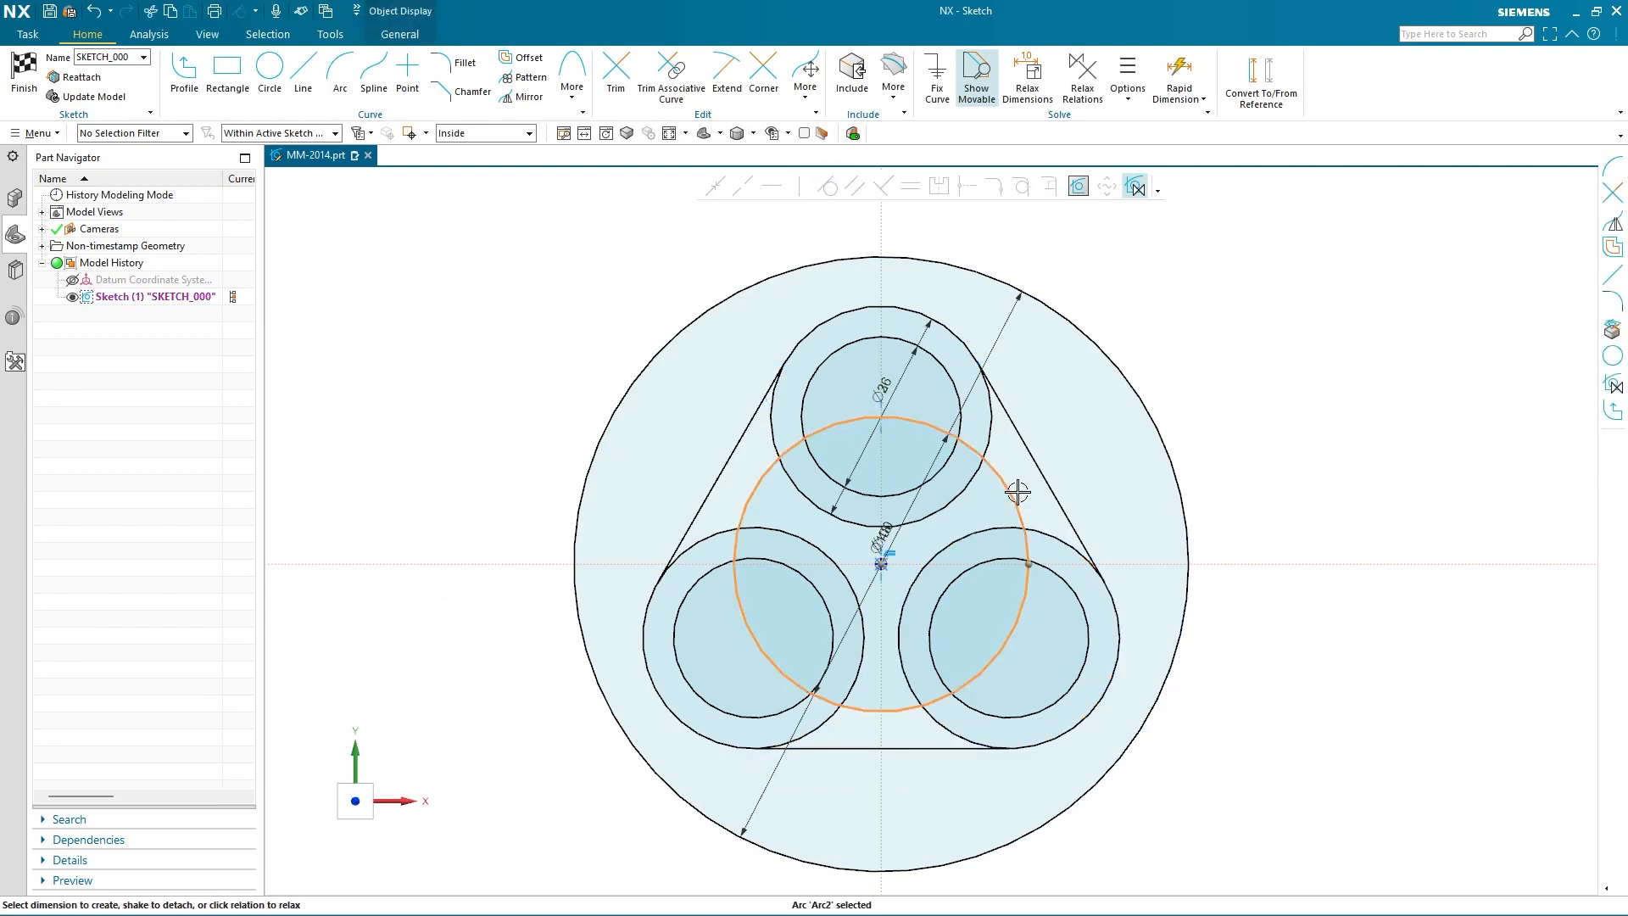
click(1045, 455)
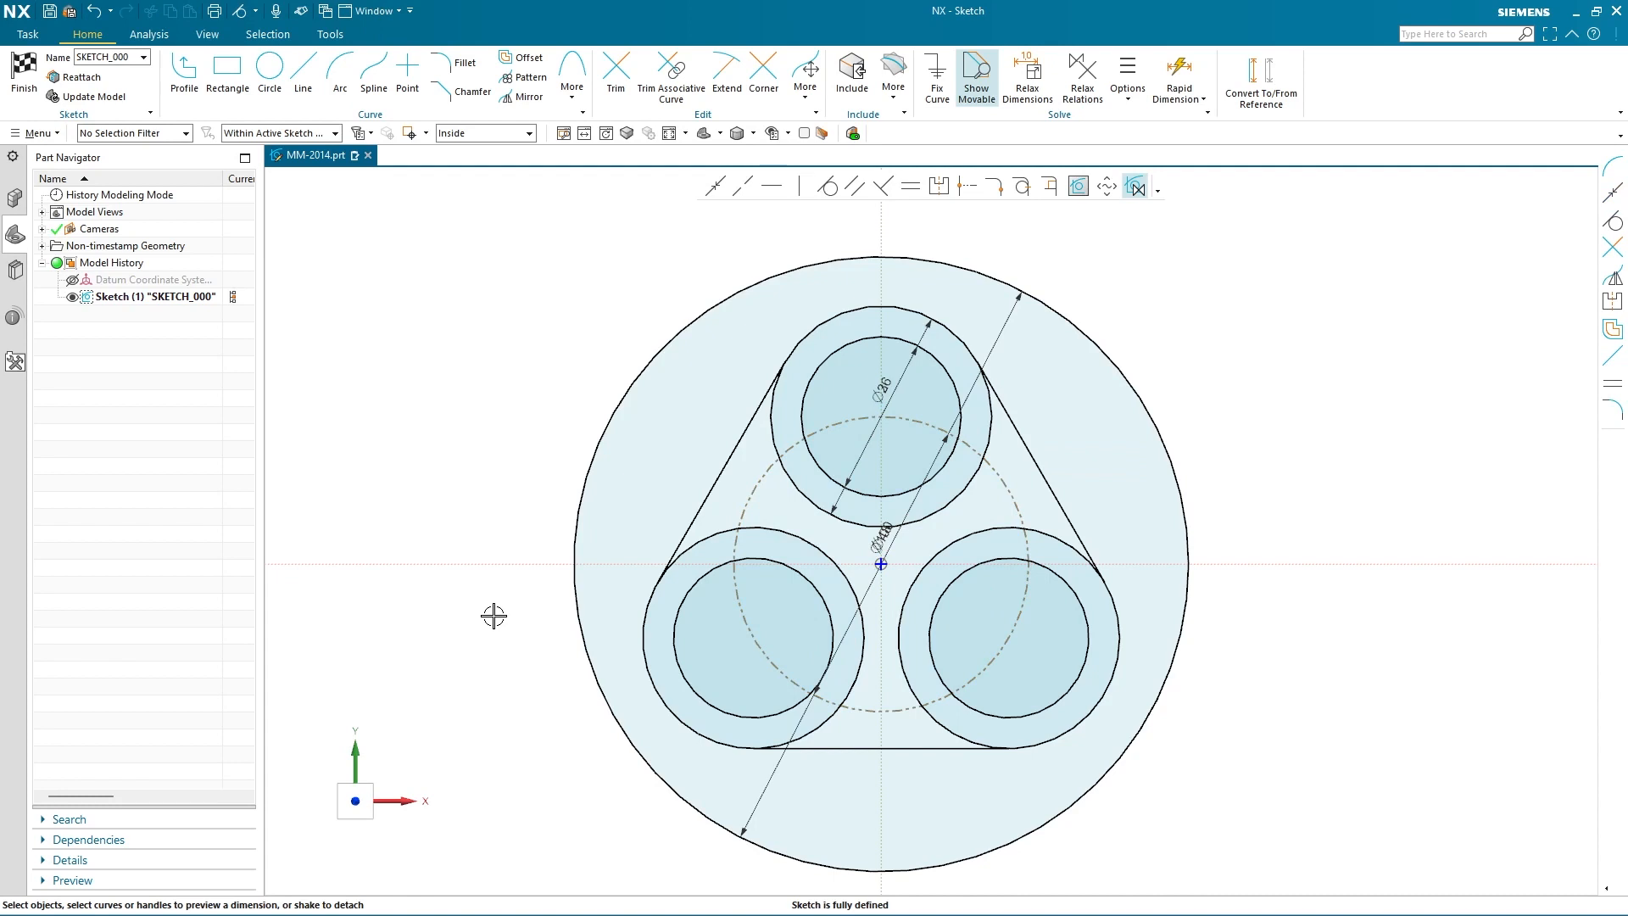
Reposition the 36, 26, 100 and 48 mm diameter dimensions so their labels are spread apart, and finish the sketch
drag(900, 388, 950, 224)
drag(877, 338, 871, 222)
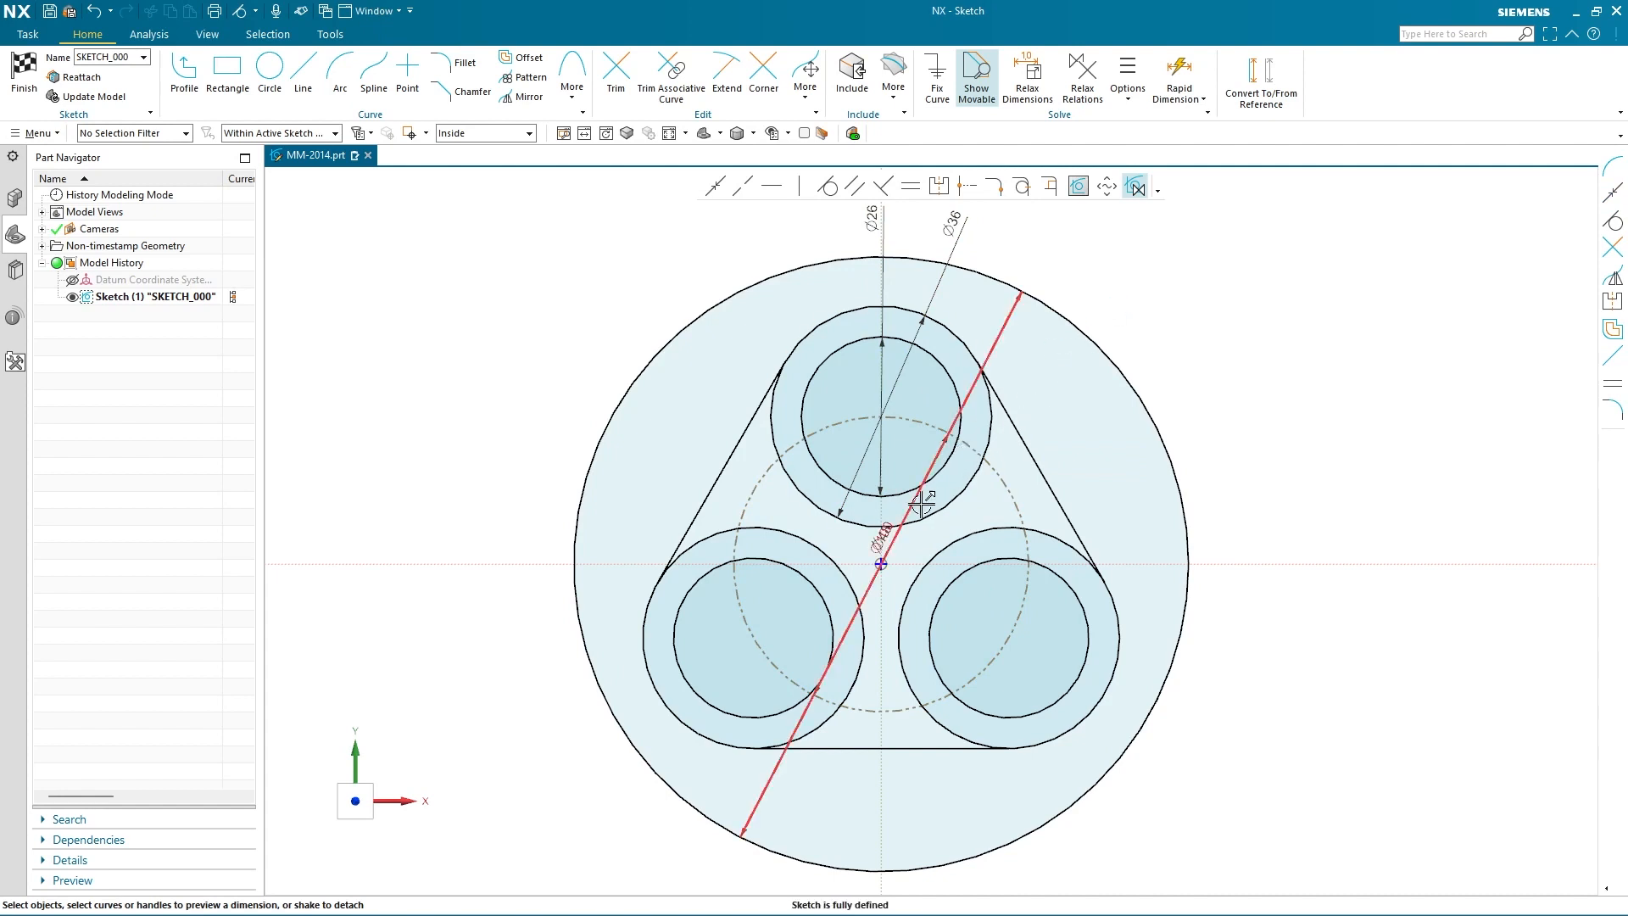
drag(885, 517, 1087, 362)
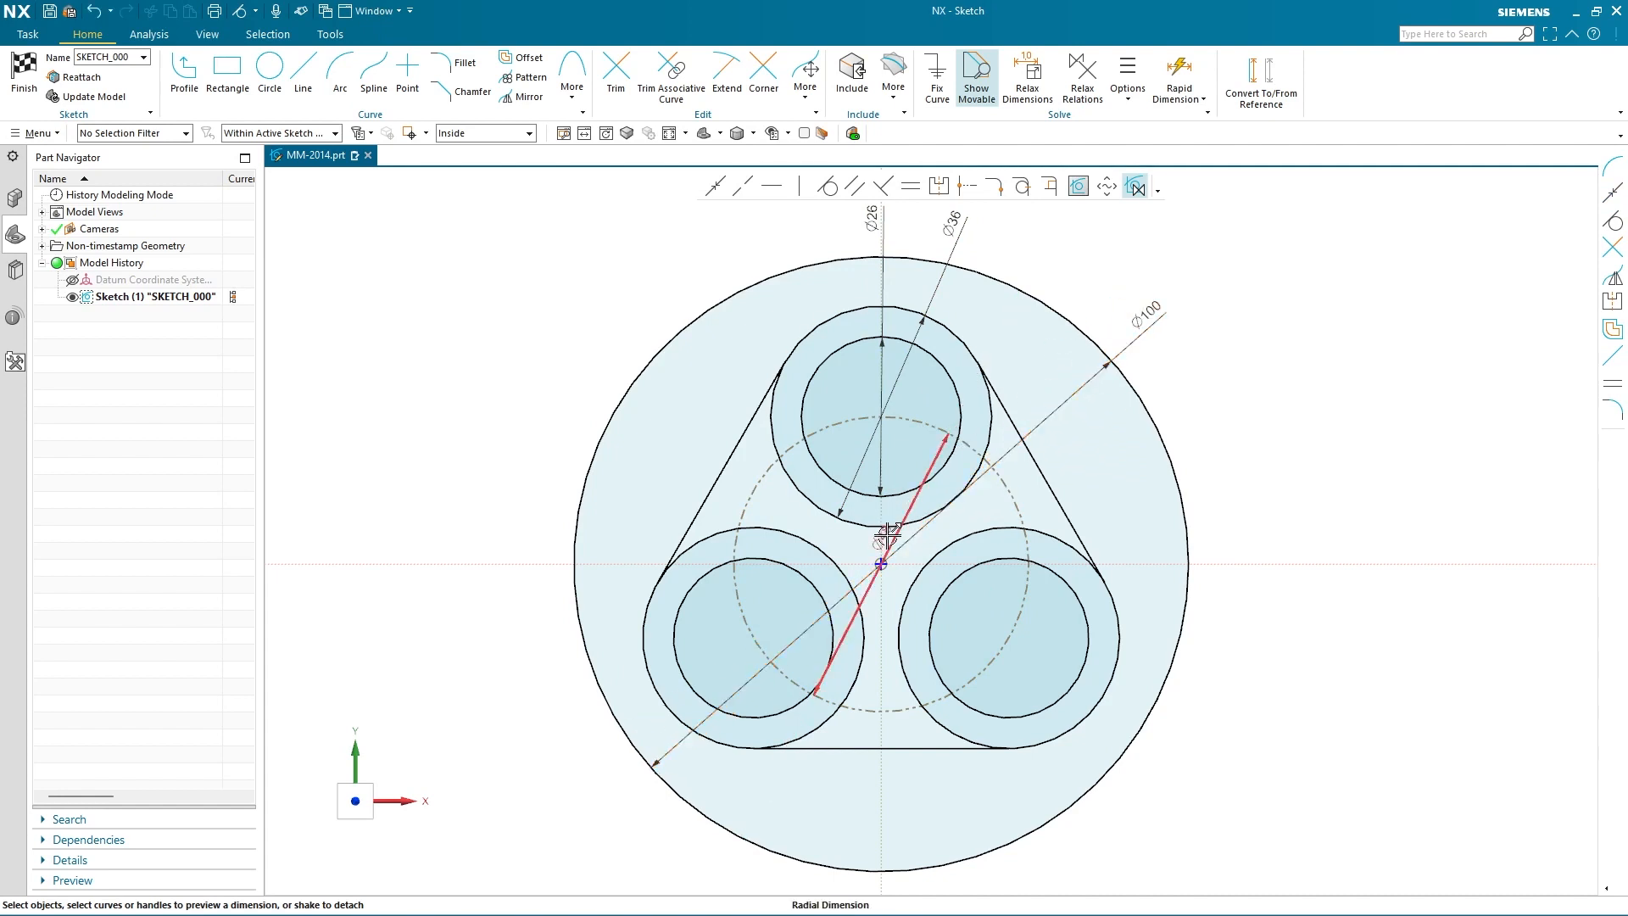
drag(903, 517, 1036, 340)
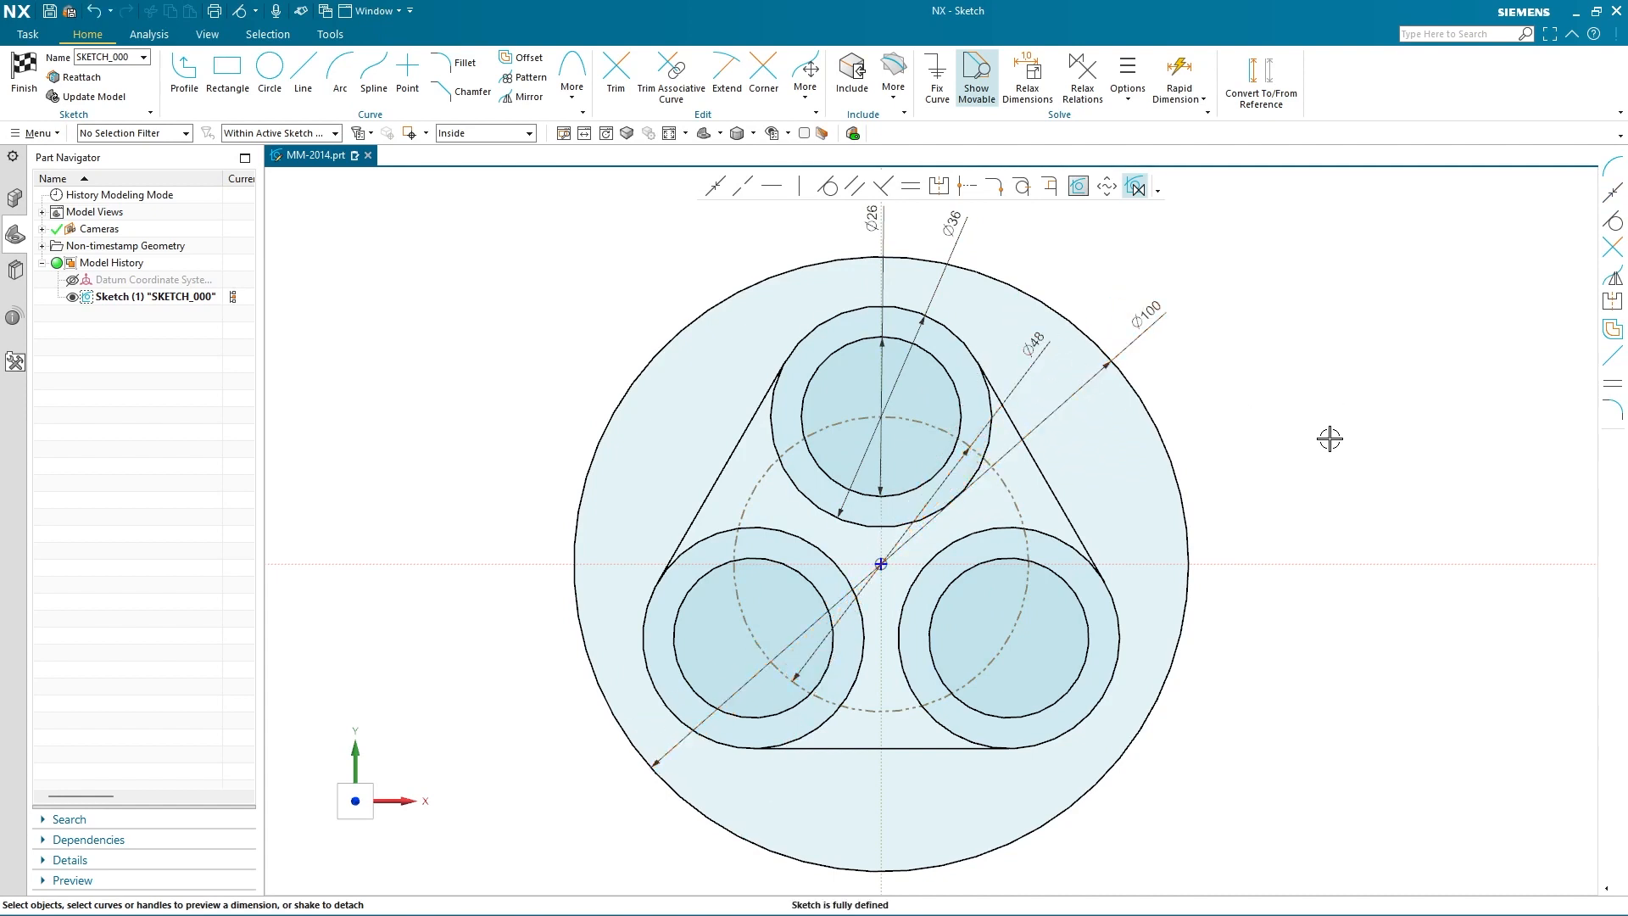
click(18, 78)
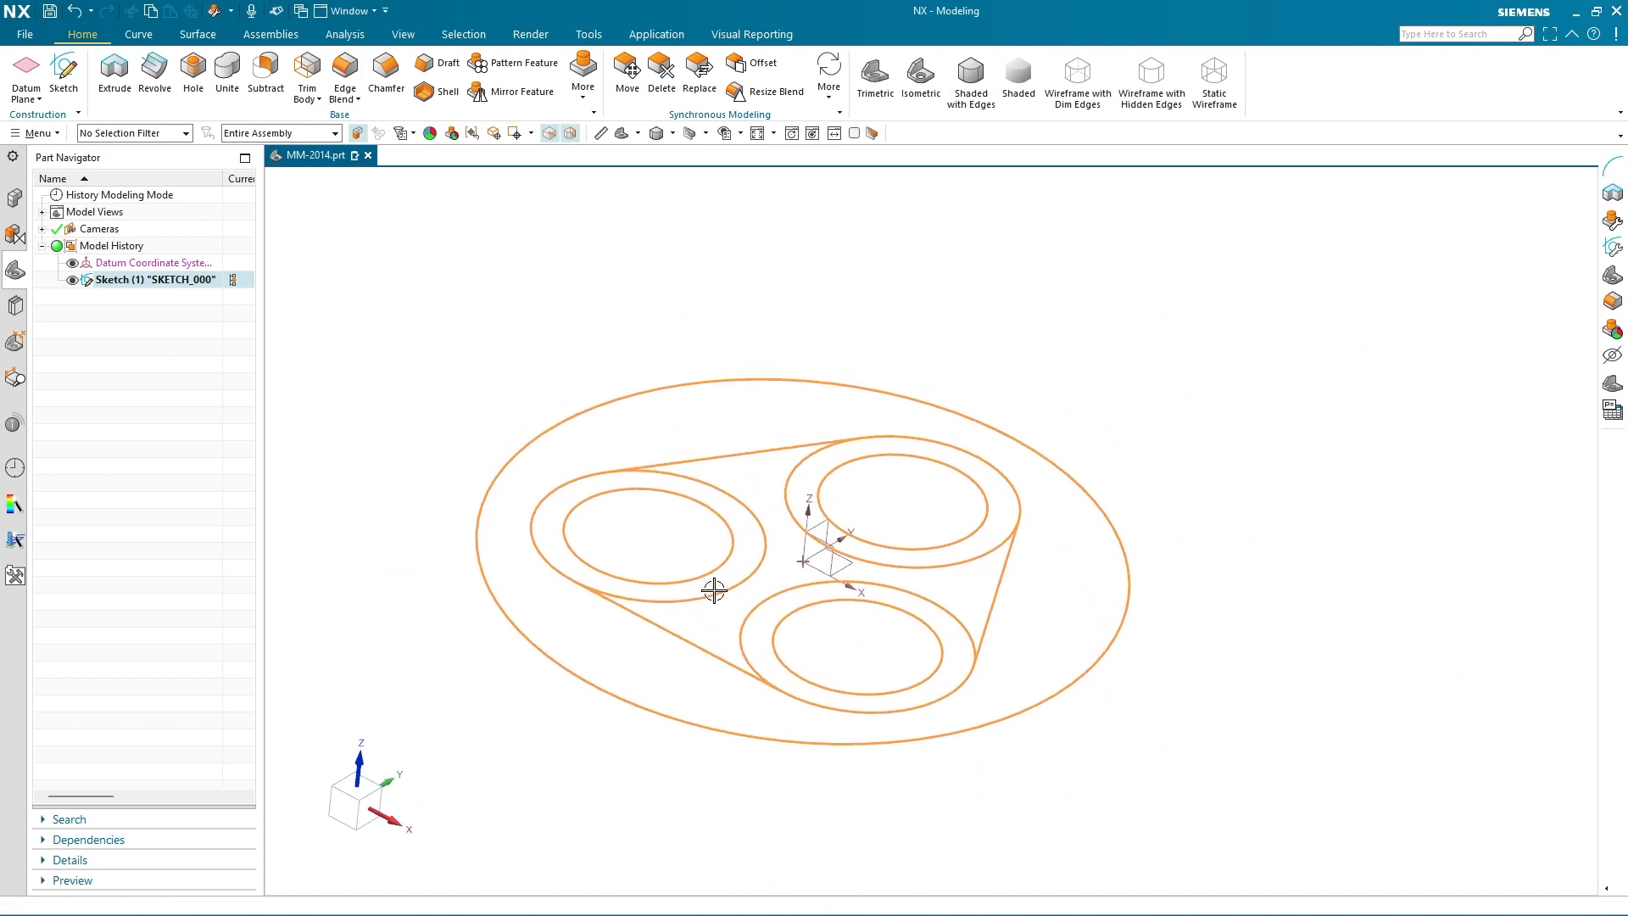
Start an Extrude with reset settings, using the Region Boundary Curve selection rule and an end distance of 15 mm
click(115, 72)
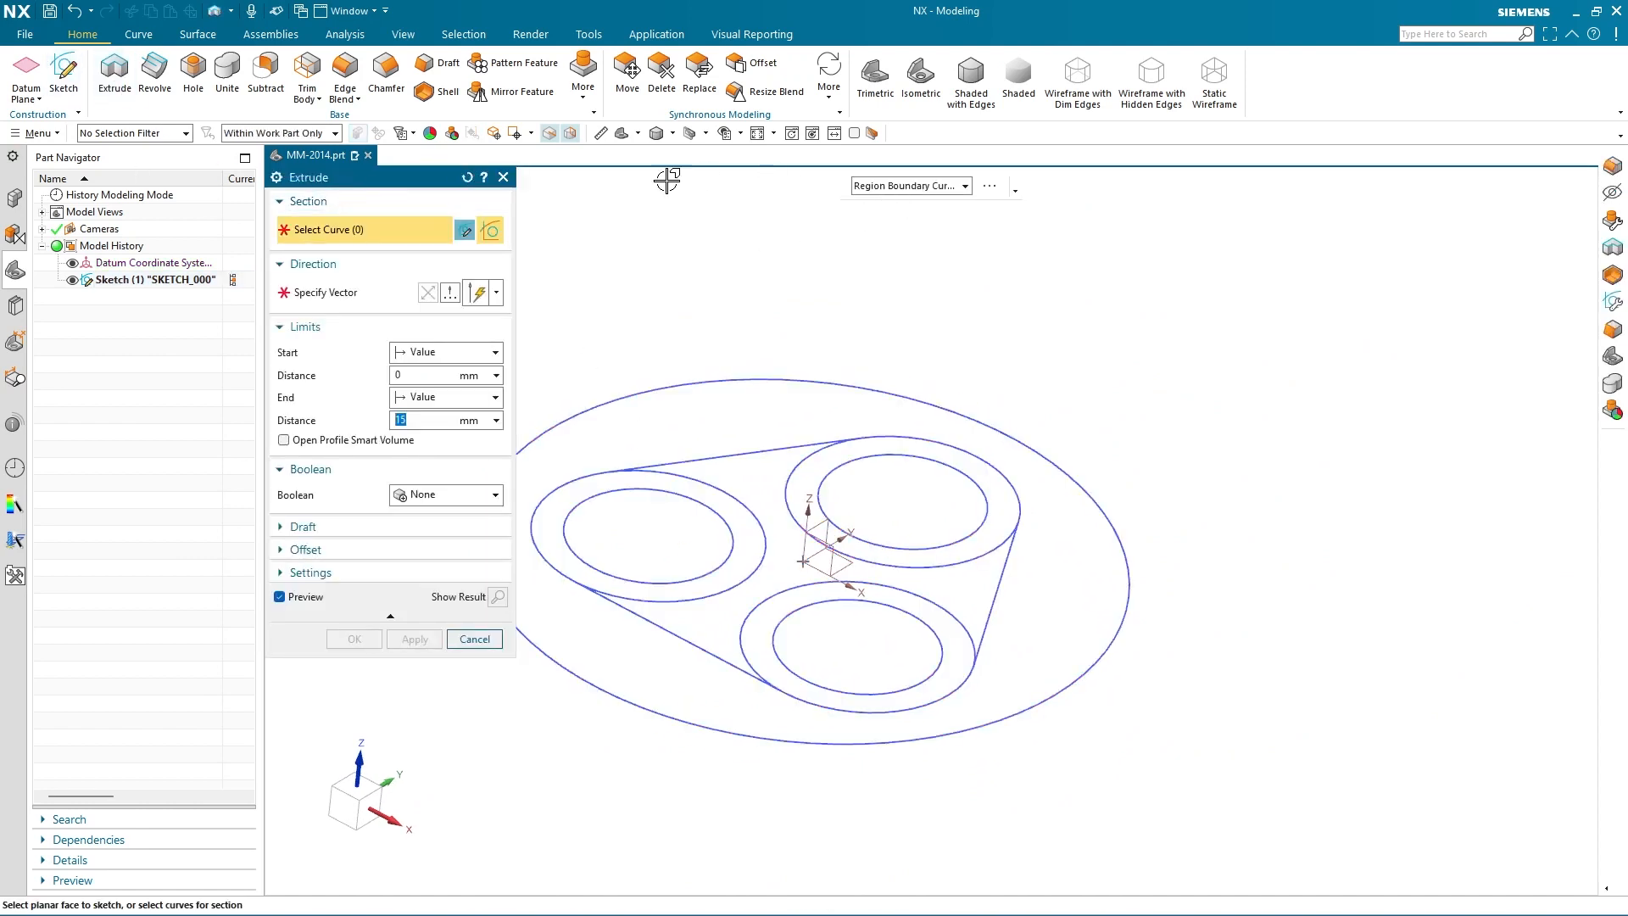
click(467, 178)
click(878, 188)
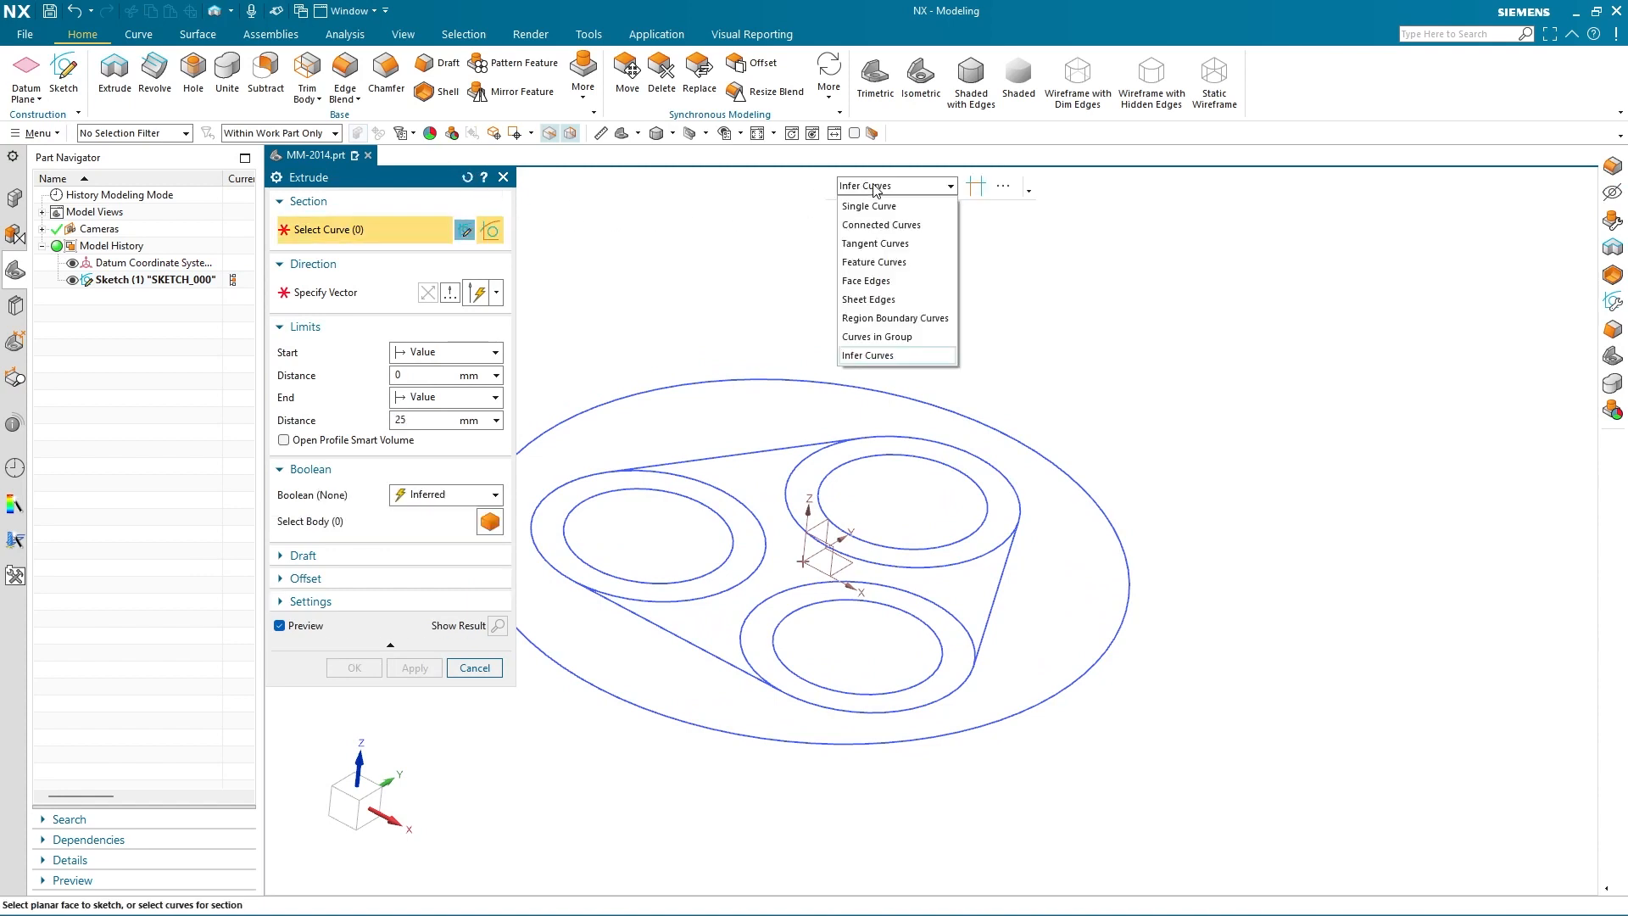
click(862, 323)
click(896, 201)
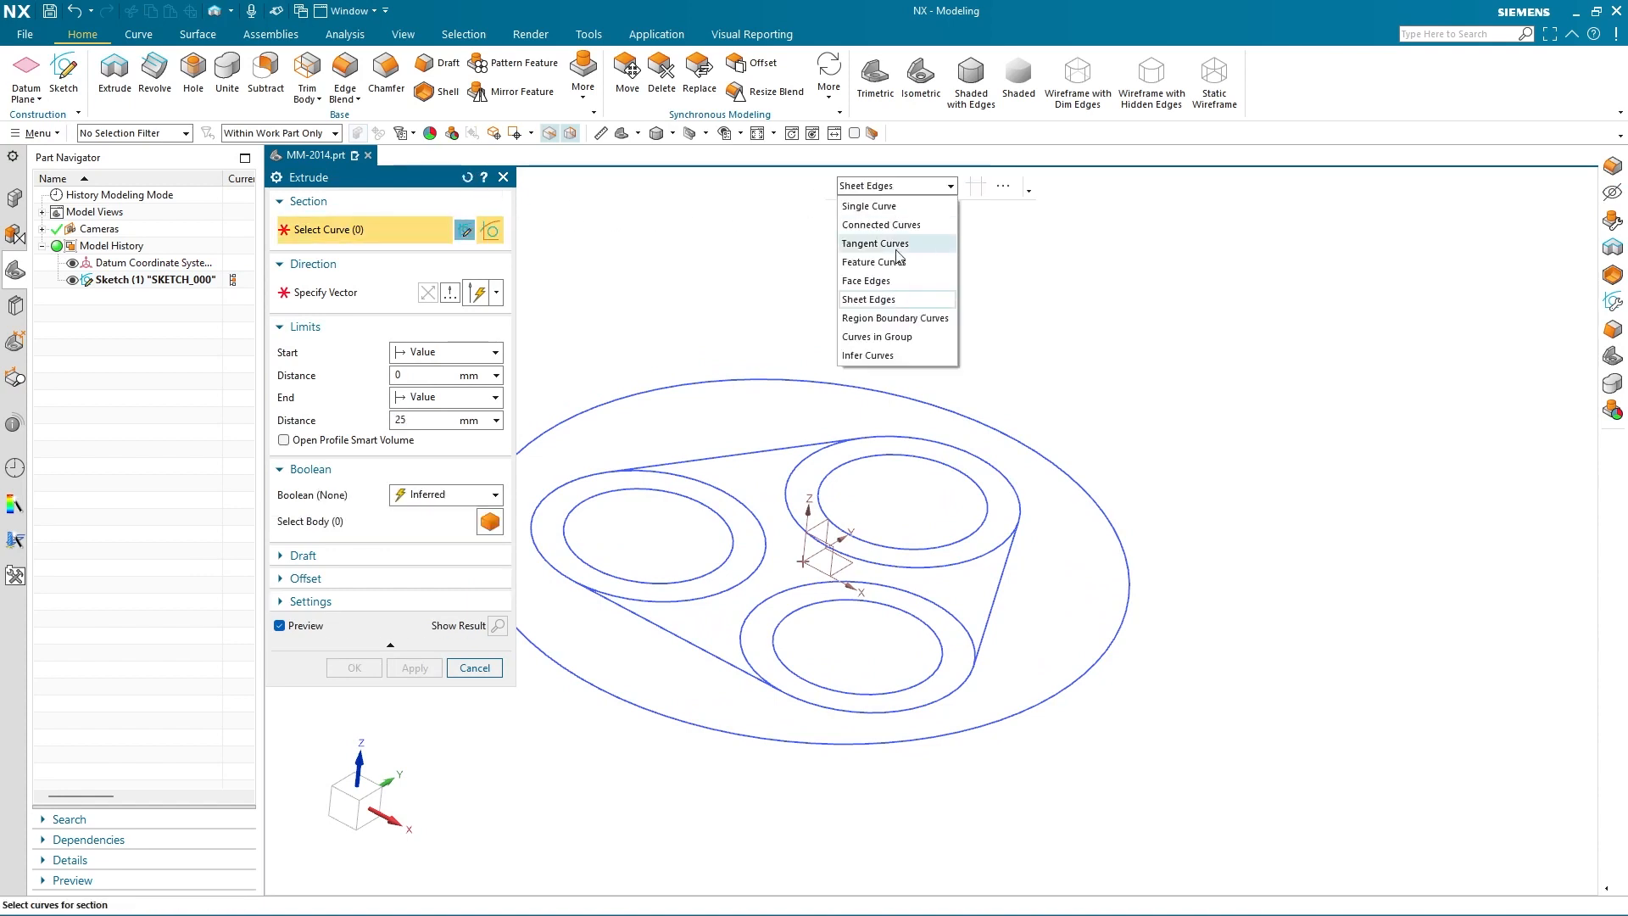
click(897, 315)
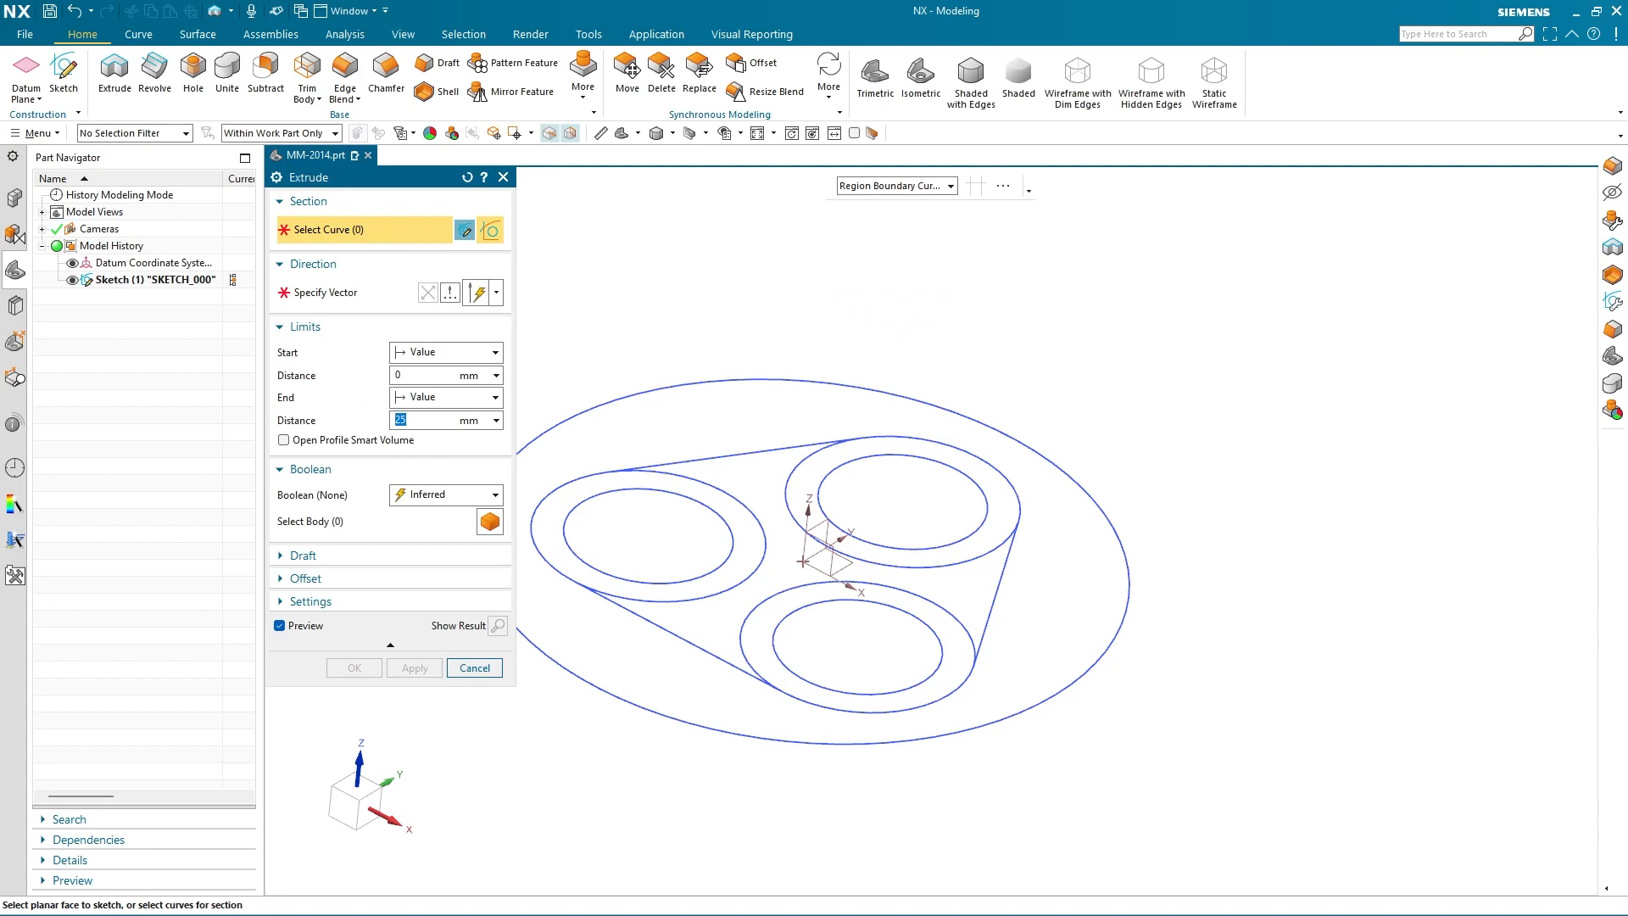
text(15)
key(Return)
scroll(1413, 429, down, 1)
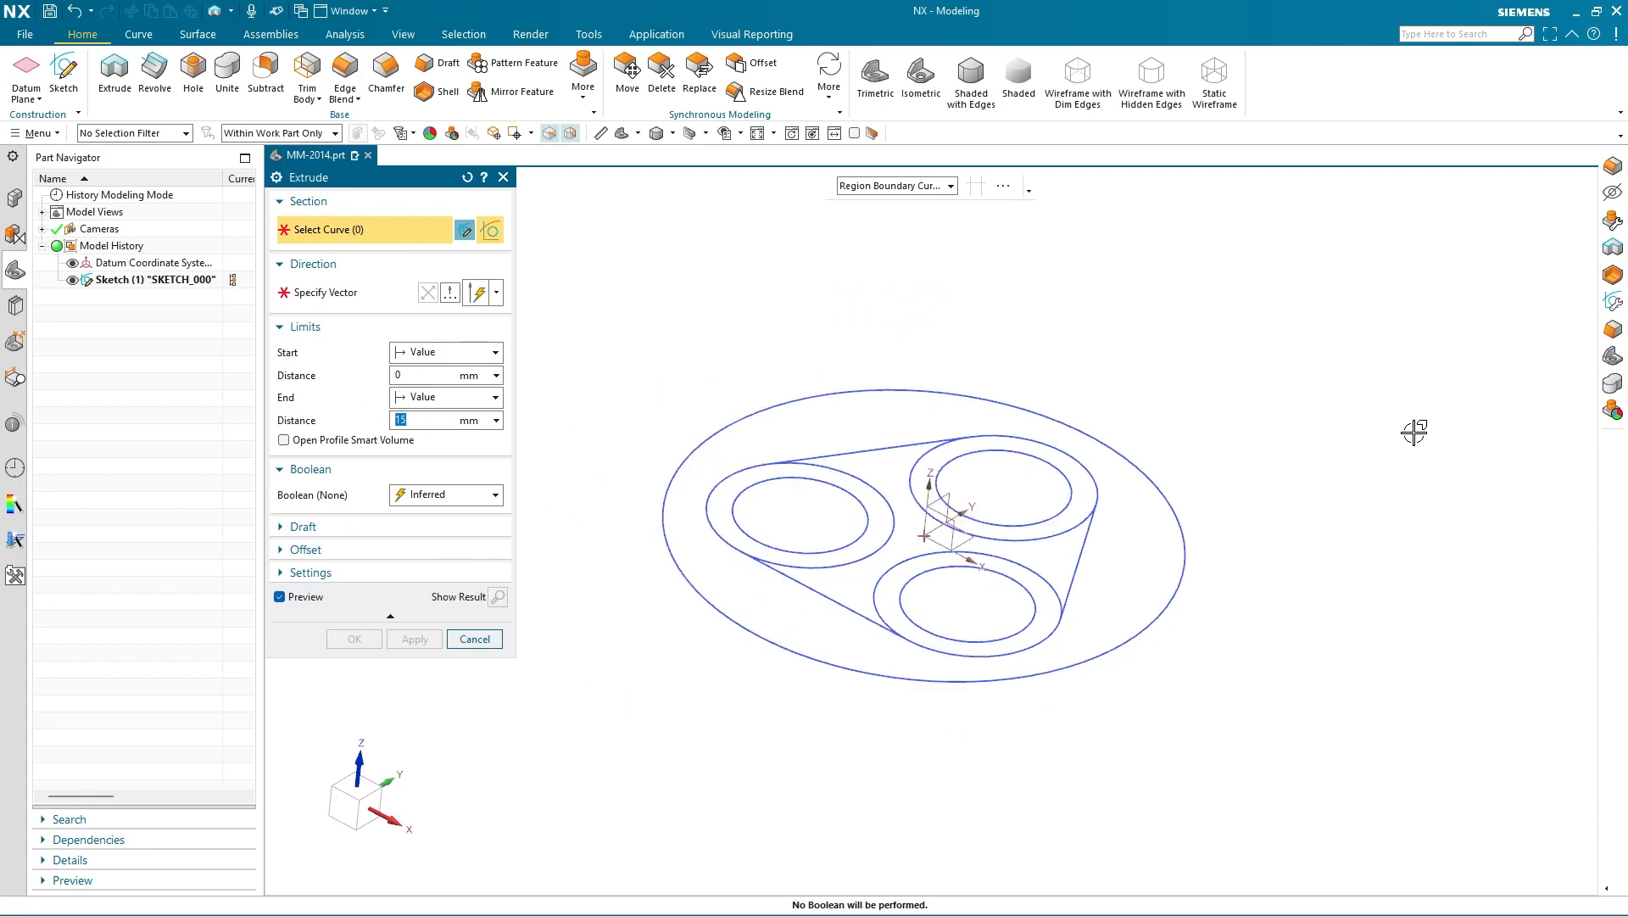
Extrude all sketch regions outside the three 26 mm circles as a disc, with the direction reversed to point downward
click(780, 445)
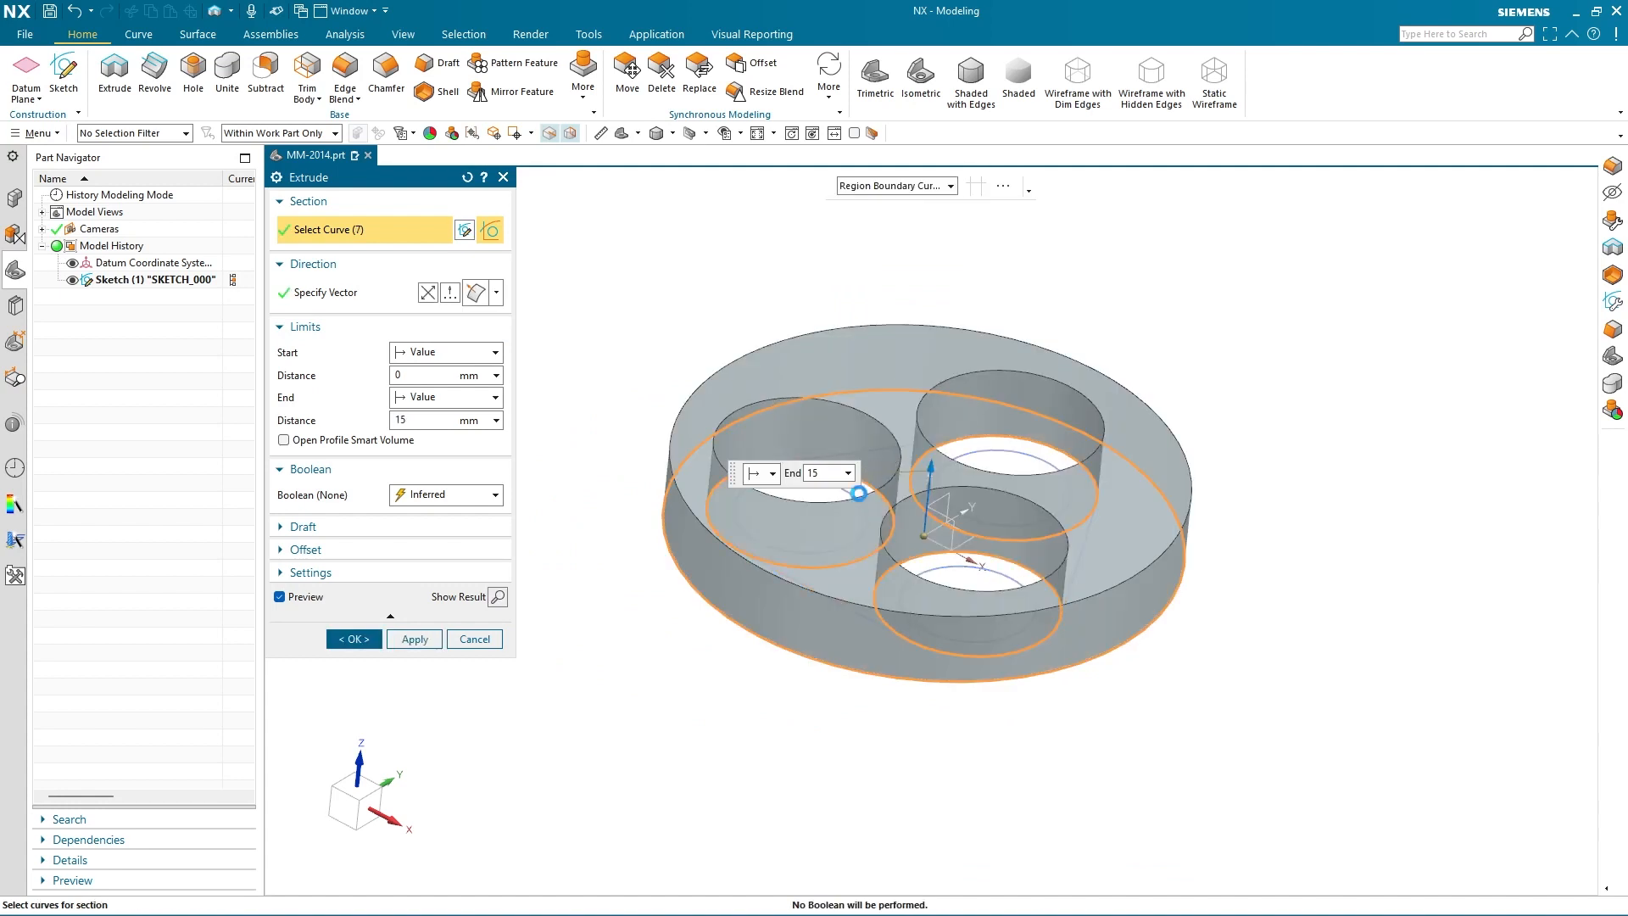
click(866, 496)
click(1001, 457)
click(999, 565)
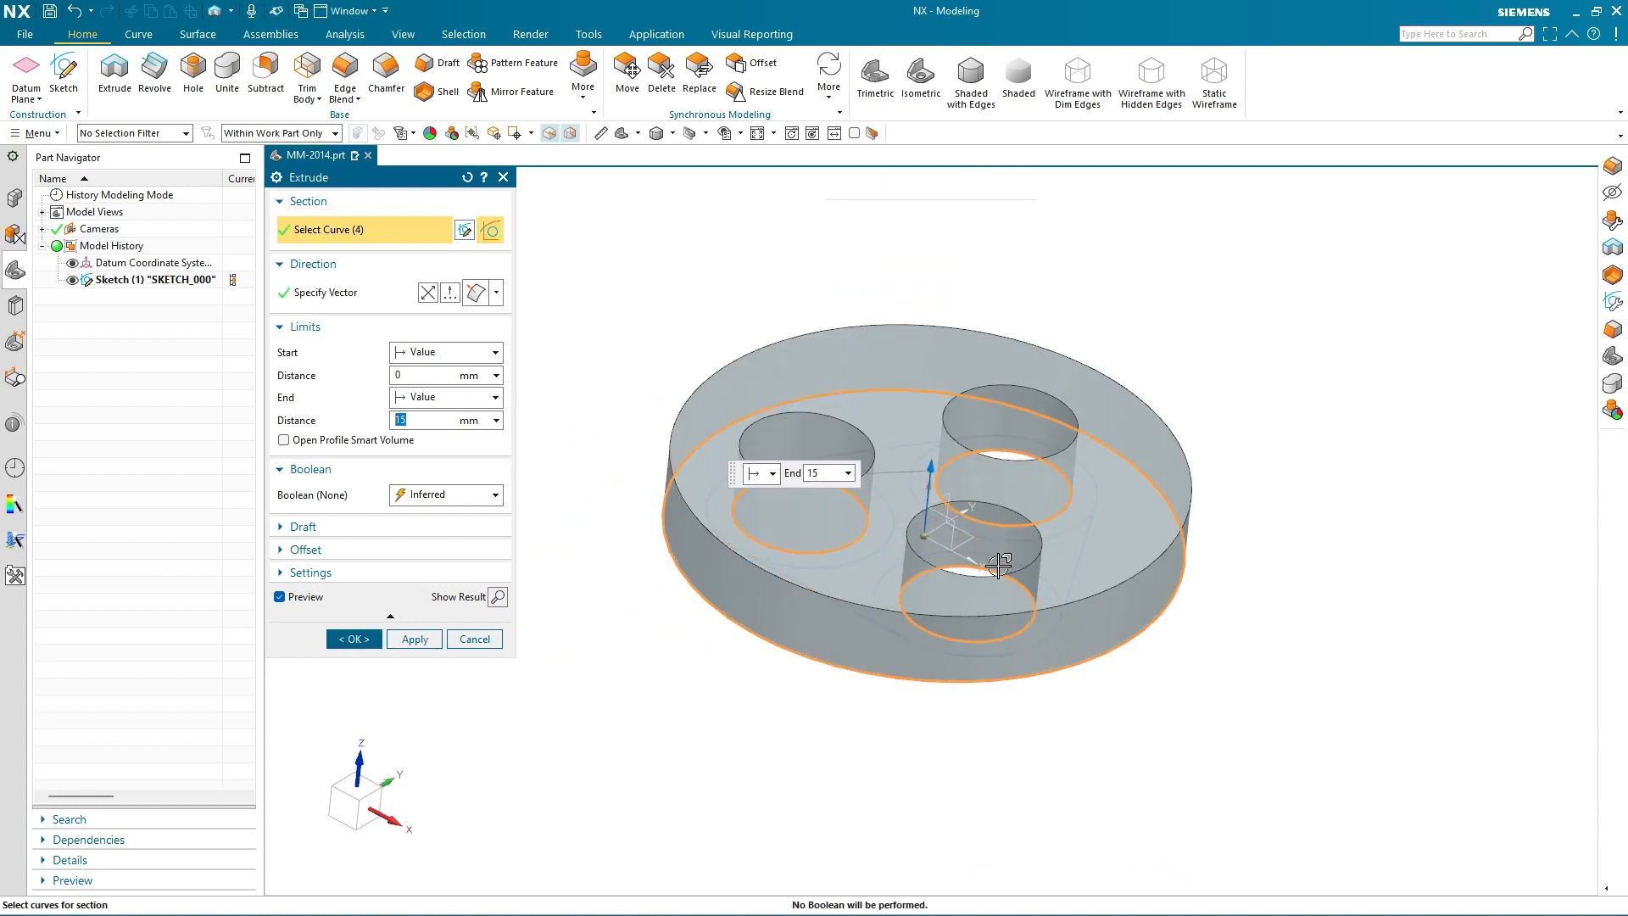
click(429, 293)
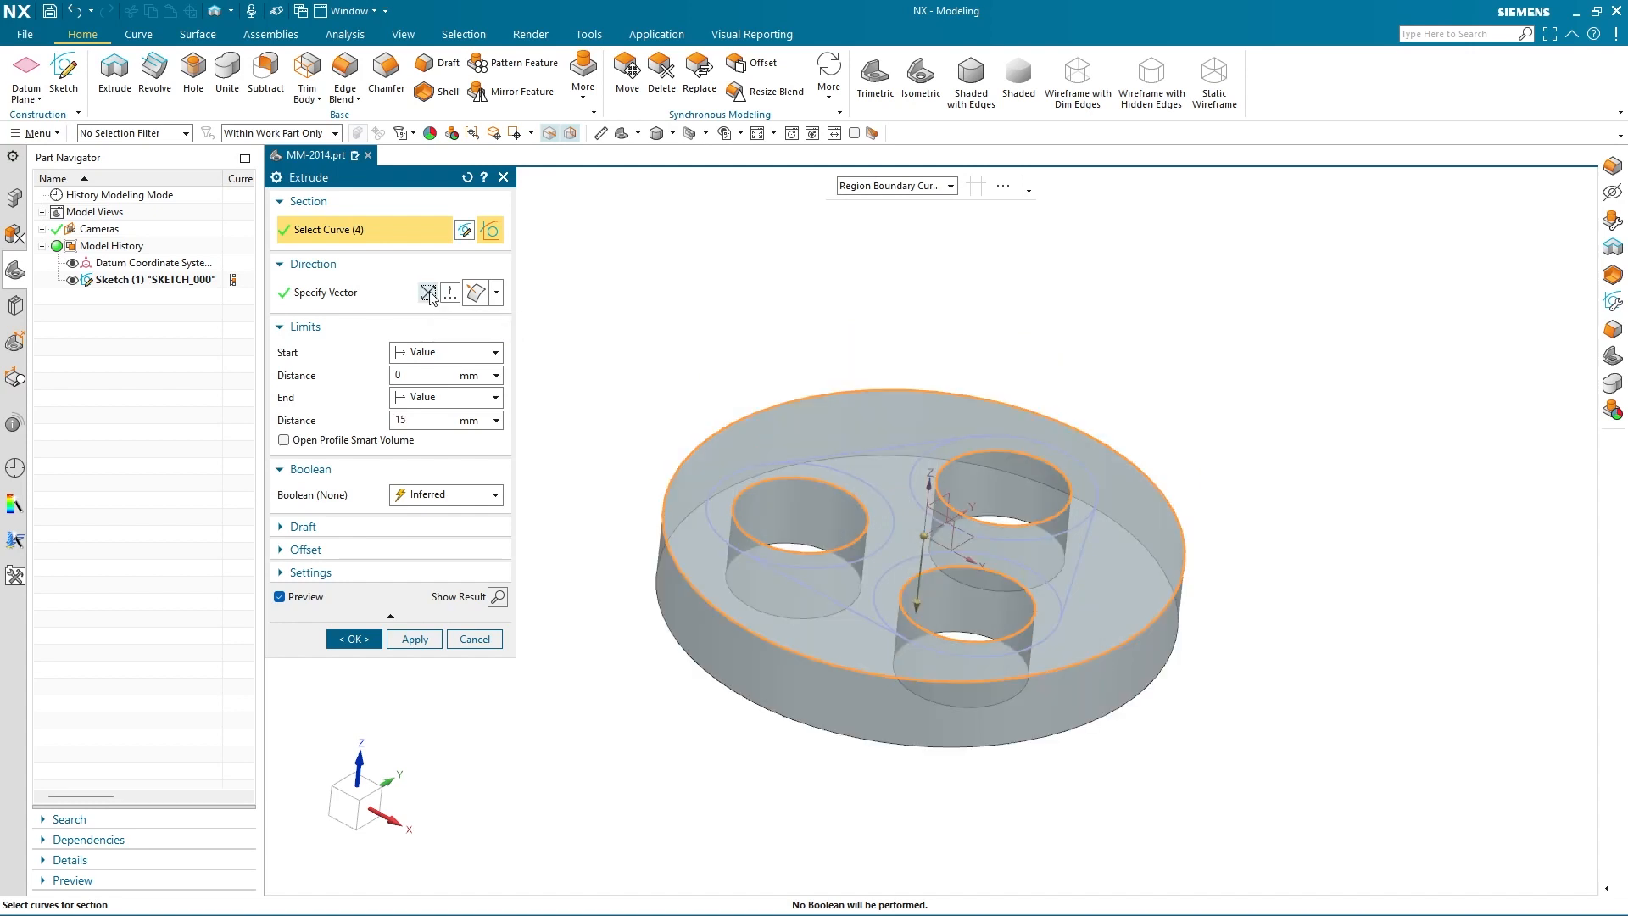
click(354, 639)
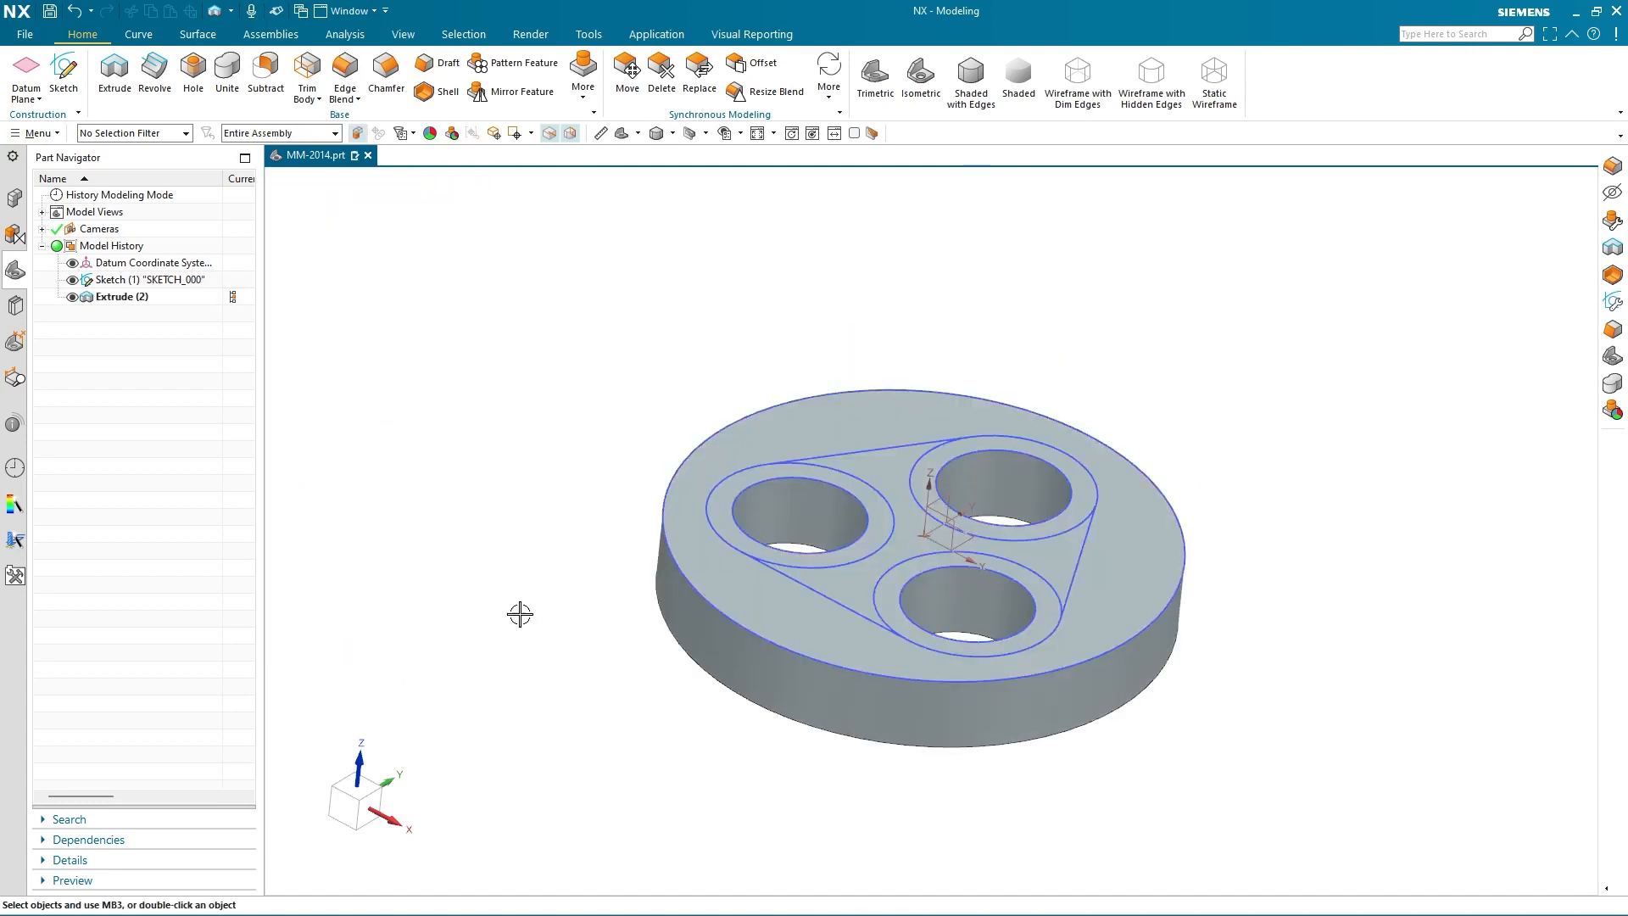
Shell the disc to a 3 mm thickness with its underside face open
click(447, 97)
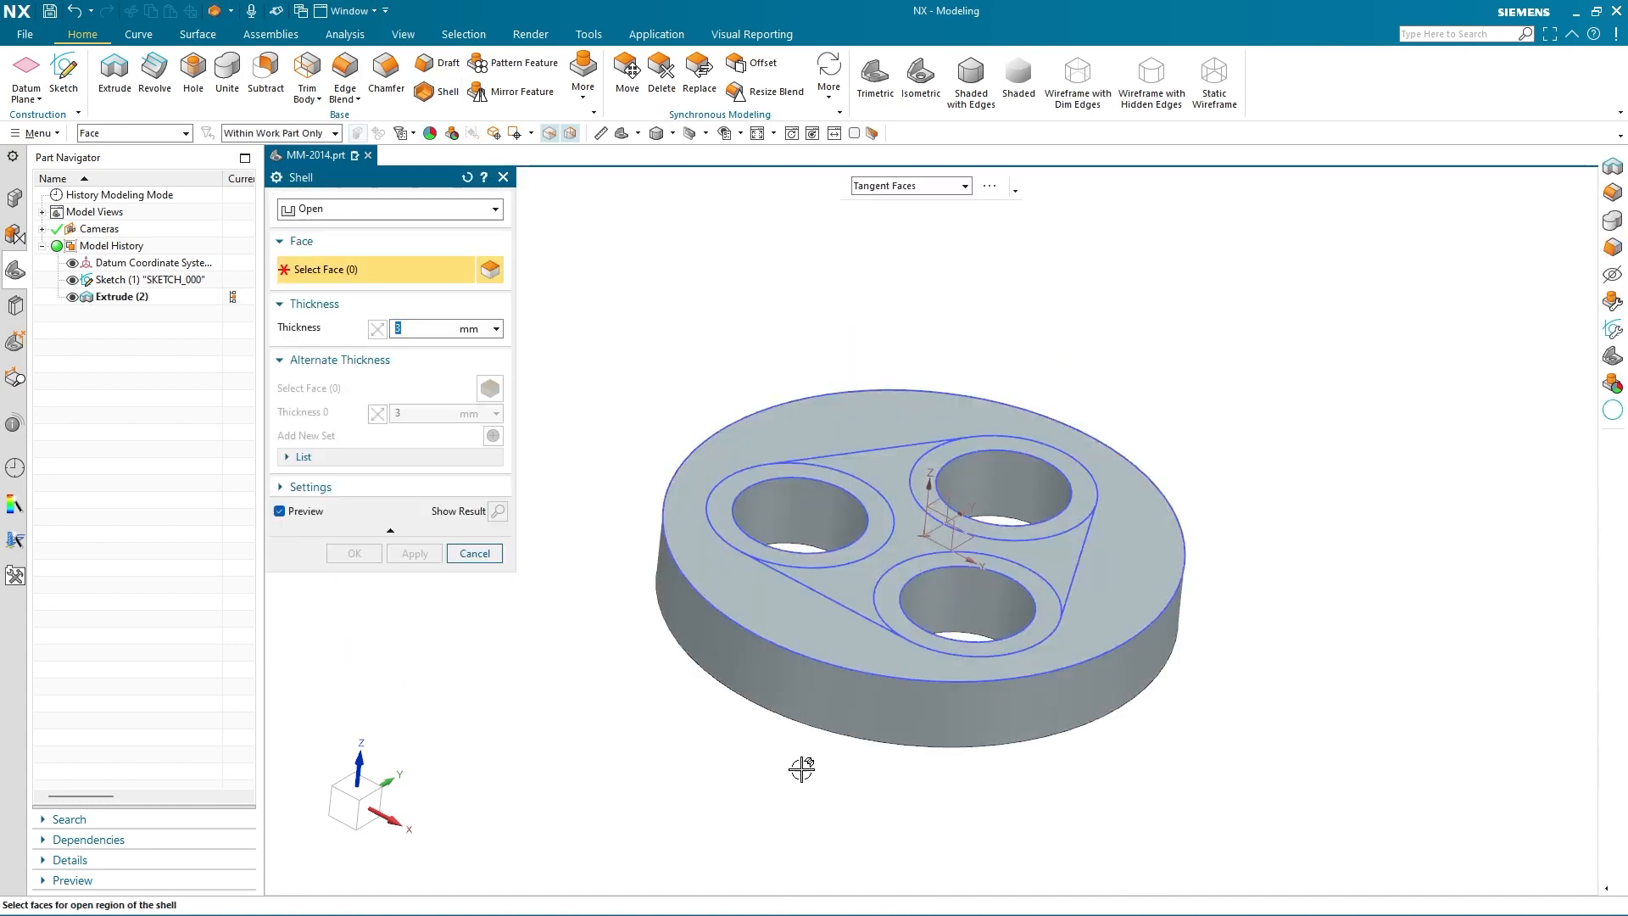
middle_drag(800, 763, 963, 509)
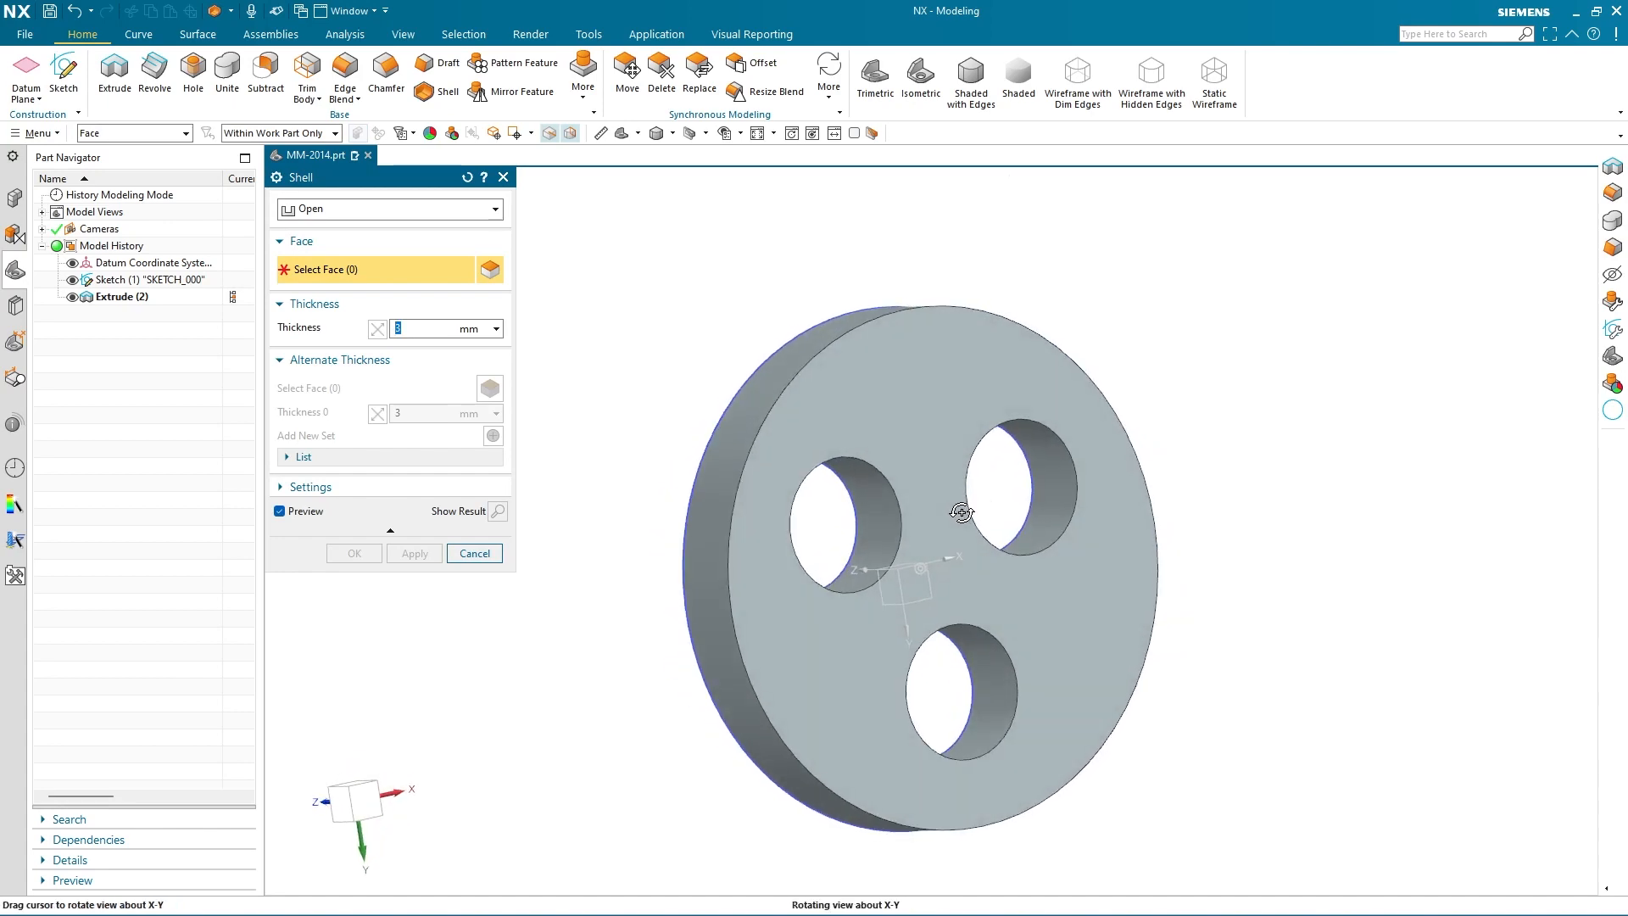
click(913, 408)
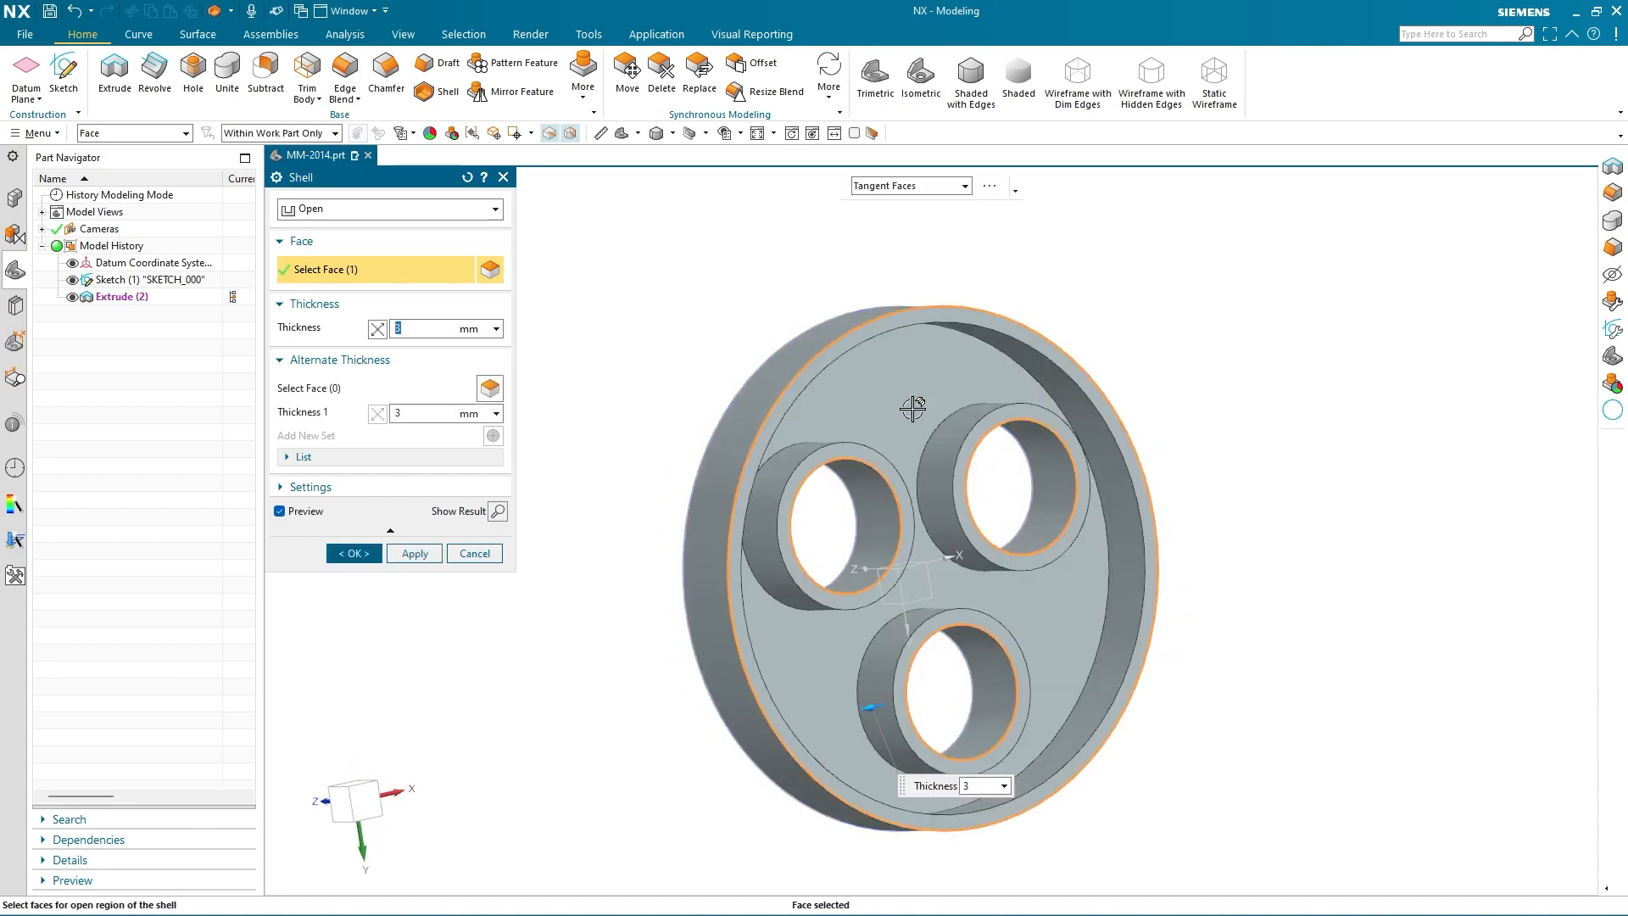
click(355, 553)
Extrude the rounded triangular region around the three holes 20 mm upward as a separate body, with Boolean set to None
middle_drag(936, 516, 1025, 662)
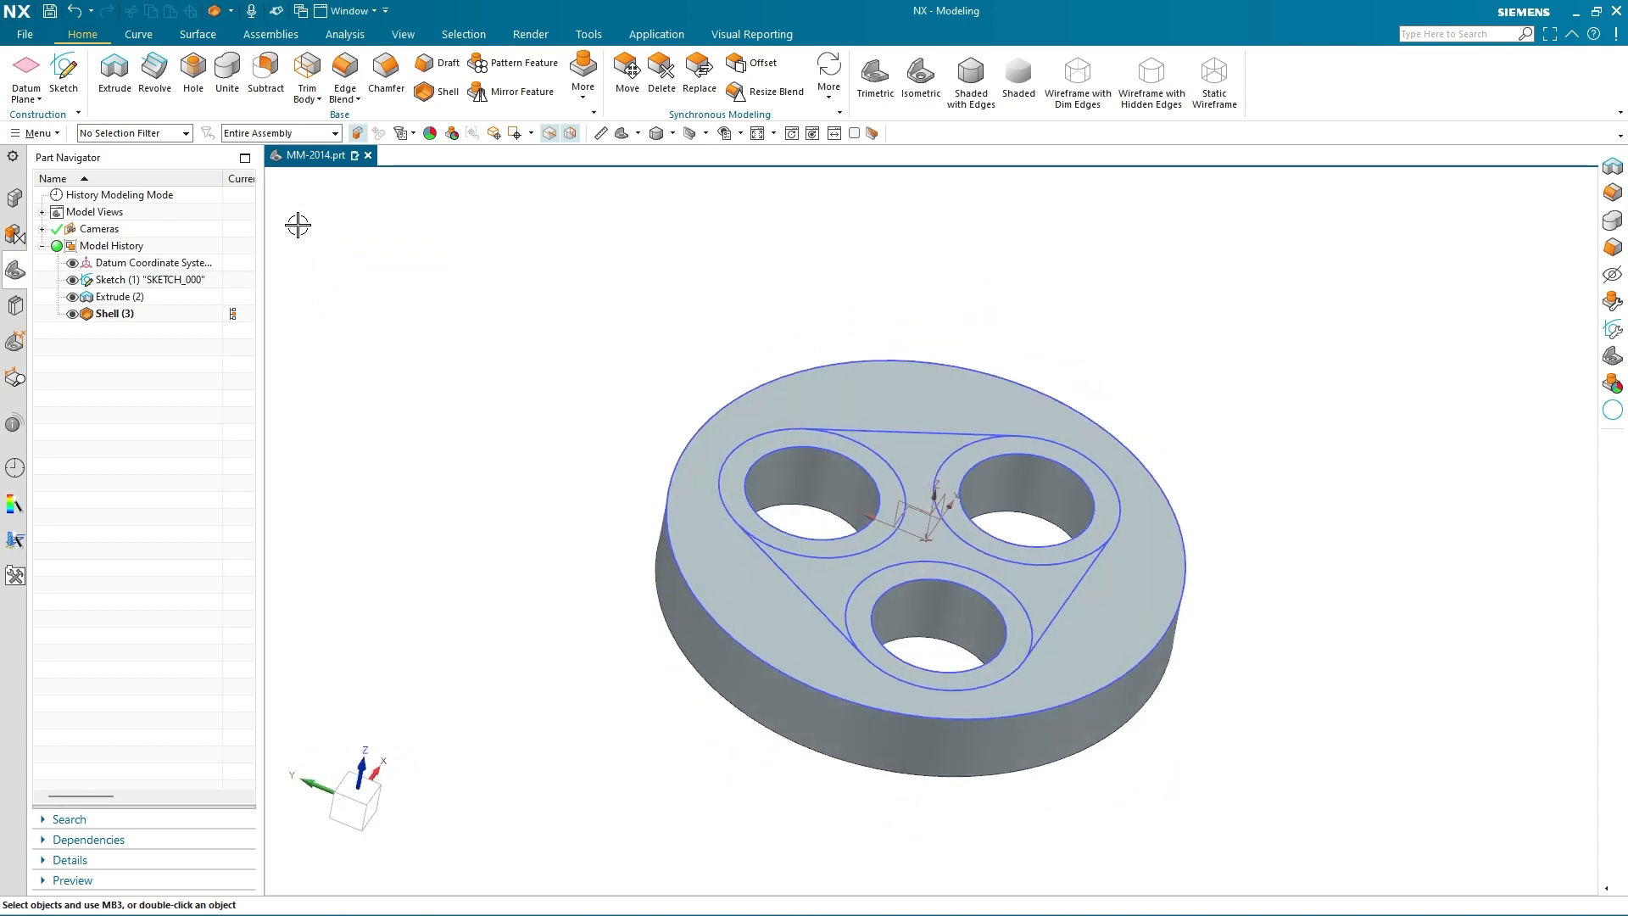
click(115, 72)
click(415, 494)
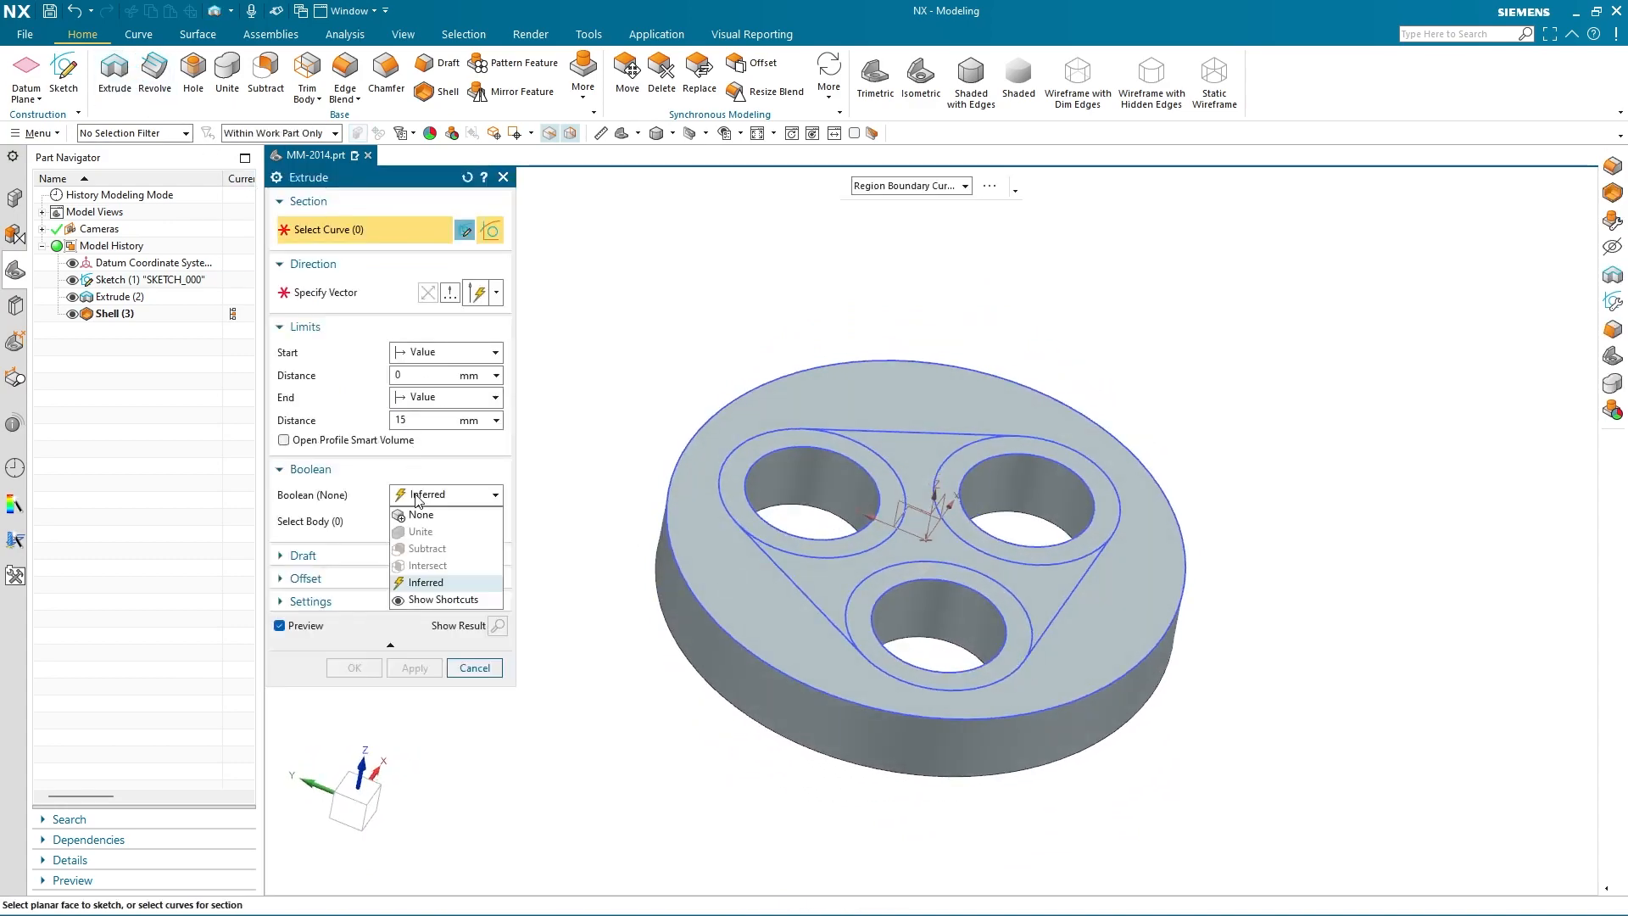
click(422, 515)
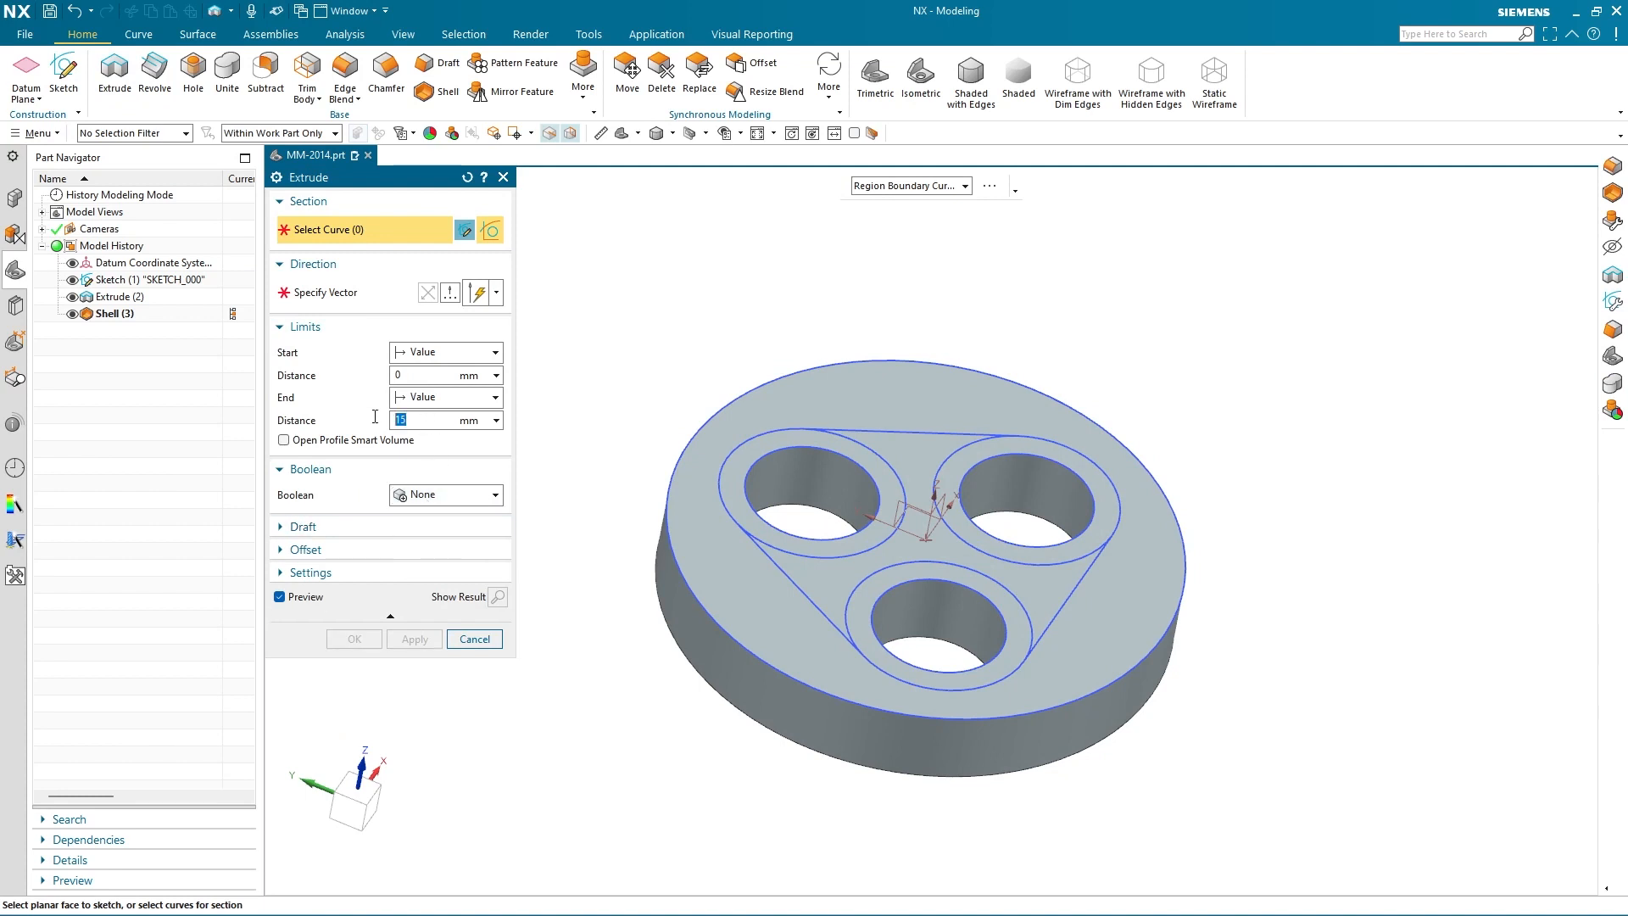
text(20)
key(Return)
click(814, 436)
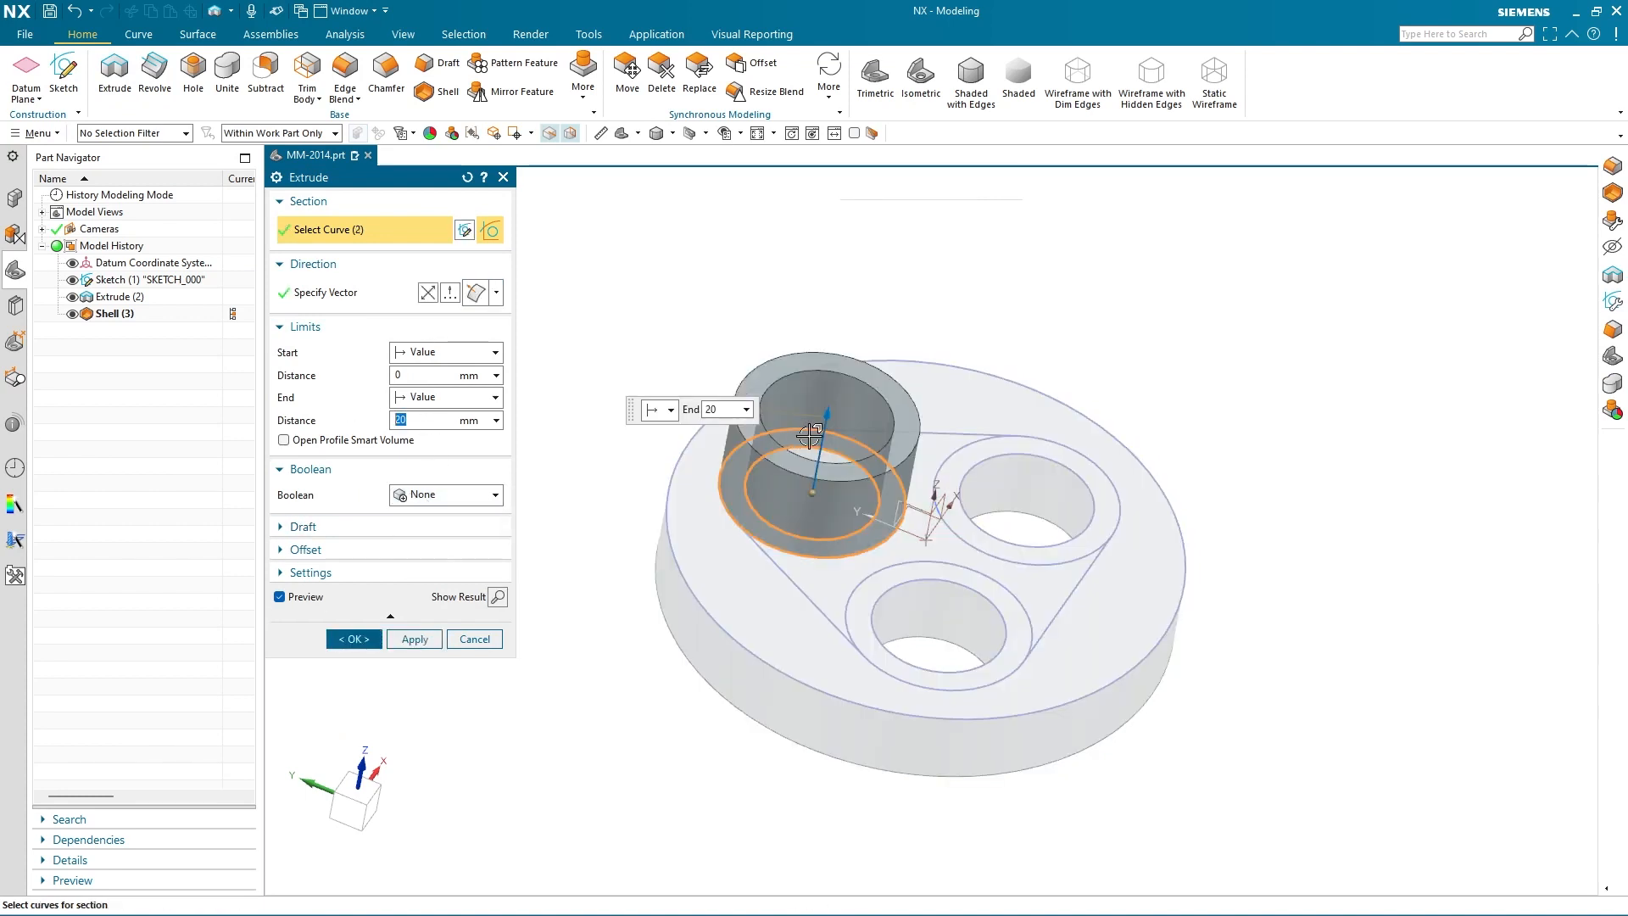
click(941, 449)
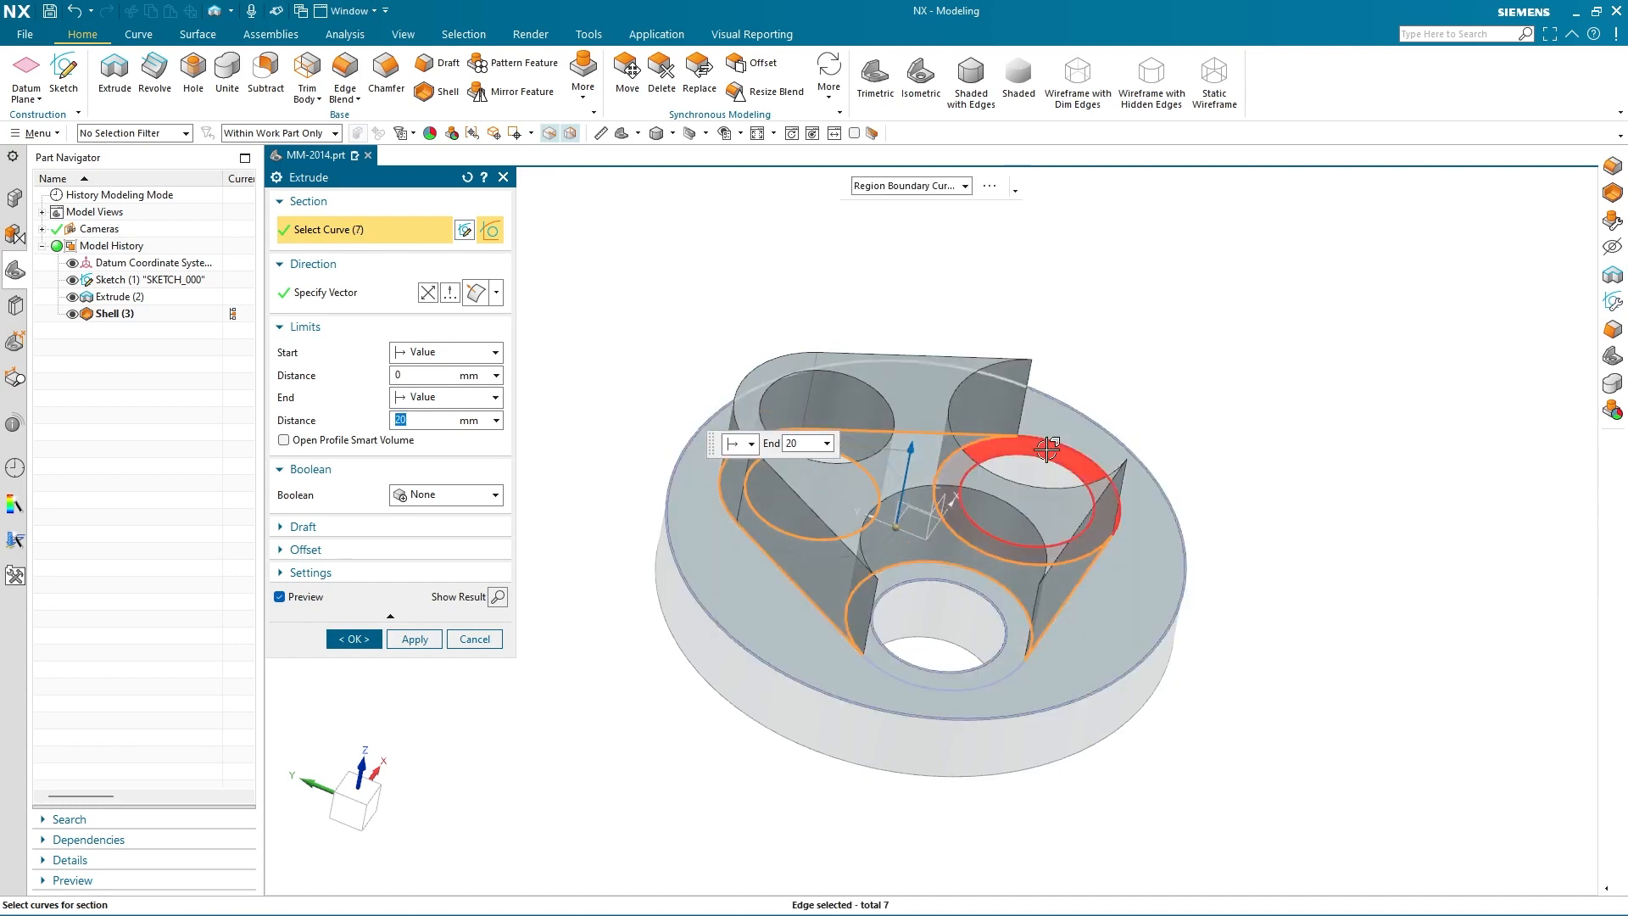
click(1049, 450)
click(973, 576)
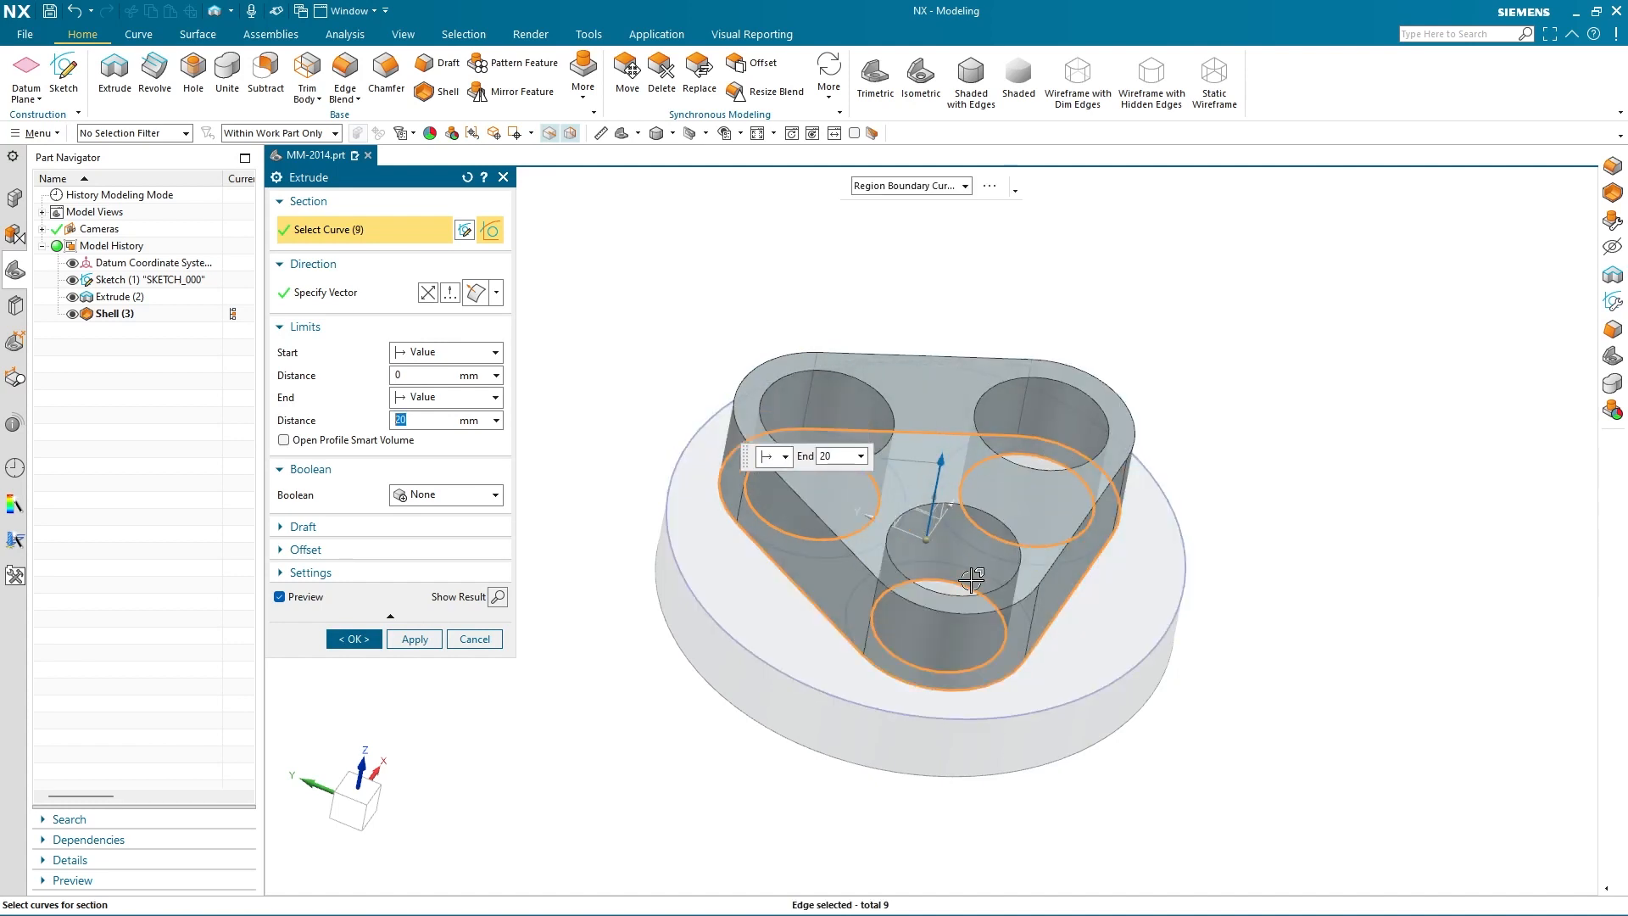
click(373, 639)
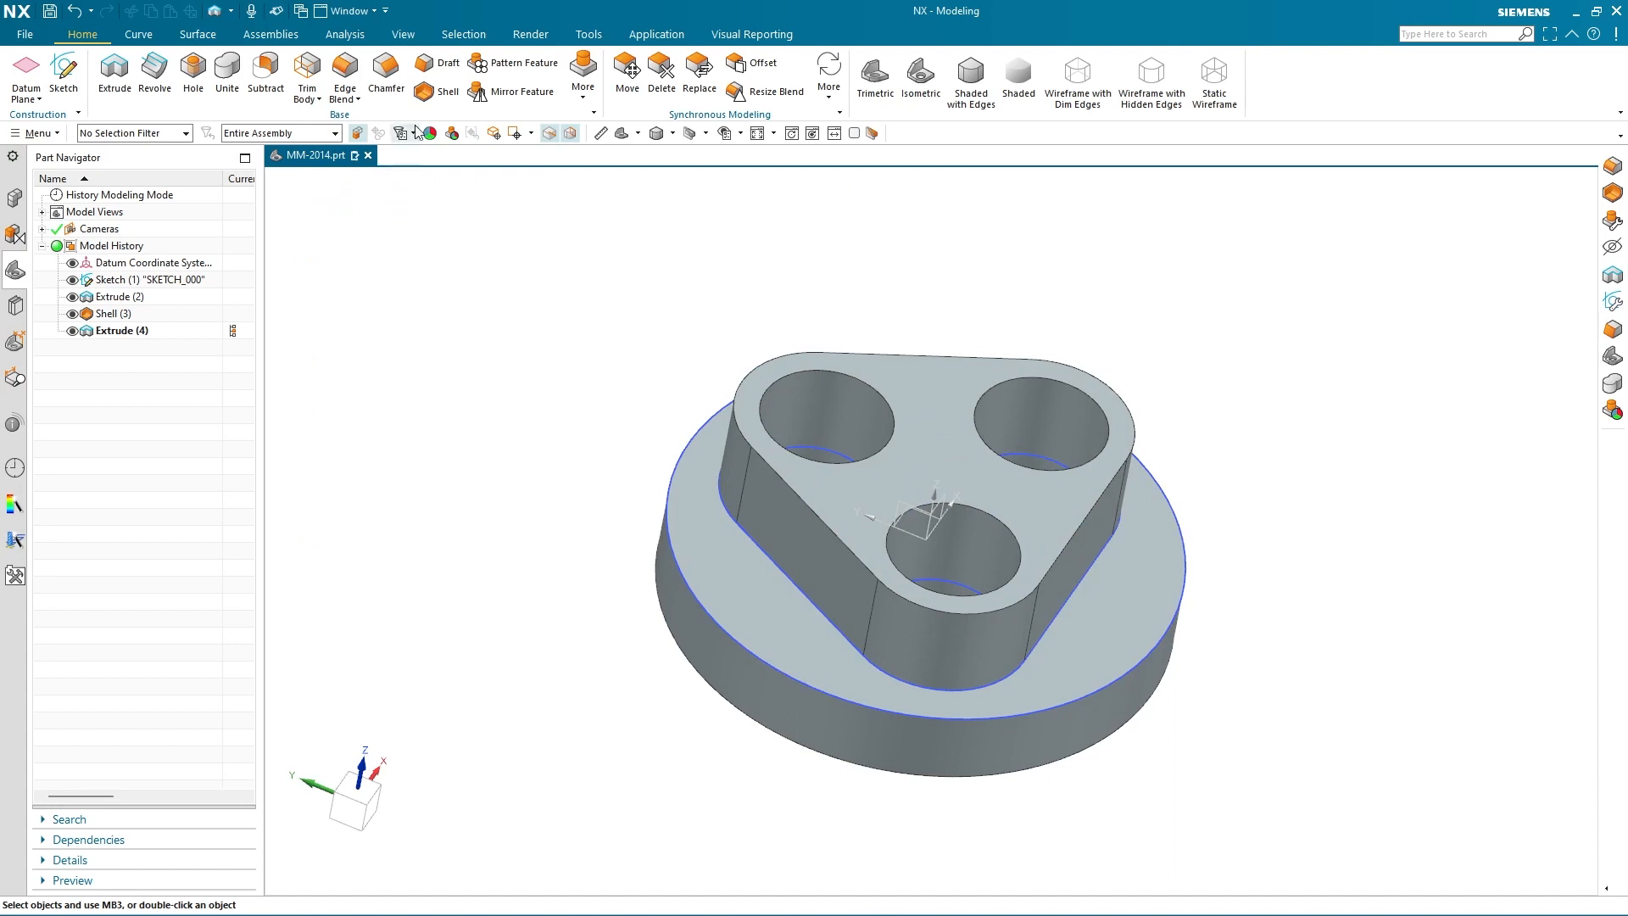
Shell the rounded triangular boss to a 3 mm thickness with its upper face open
click(443, 88)
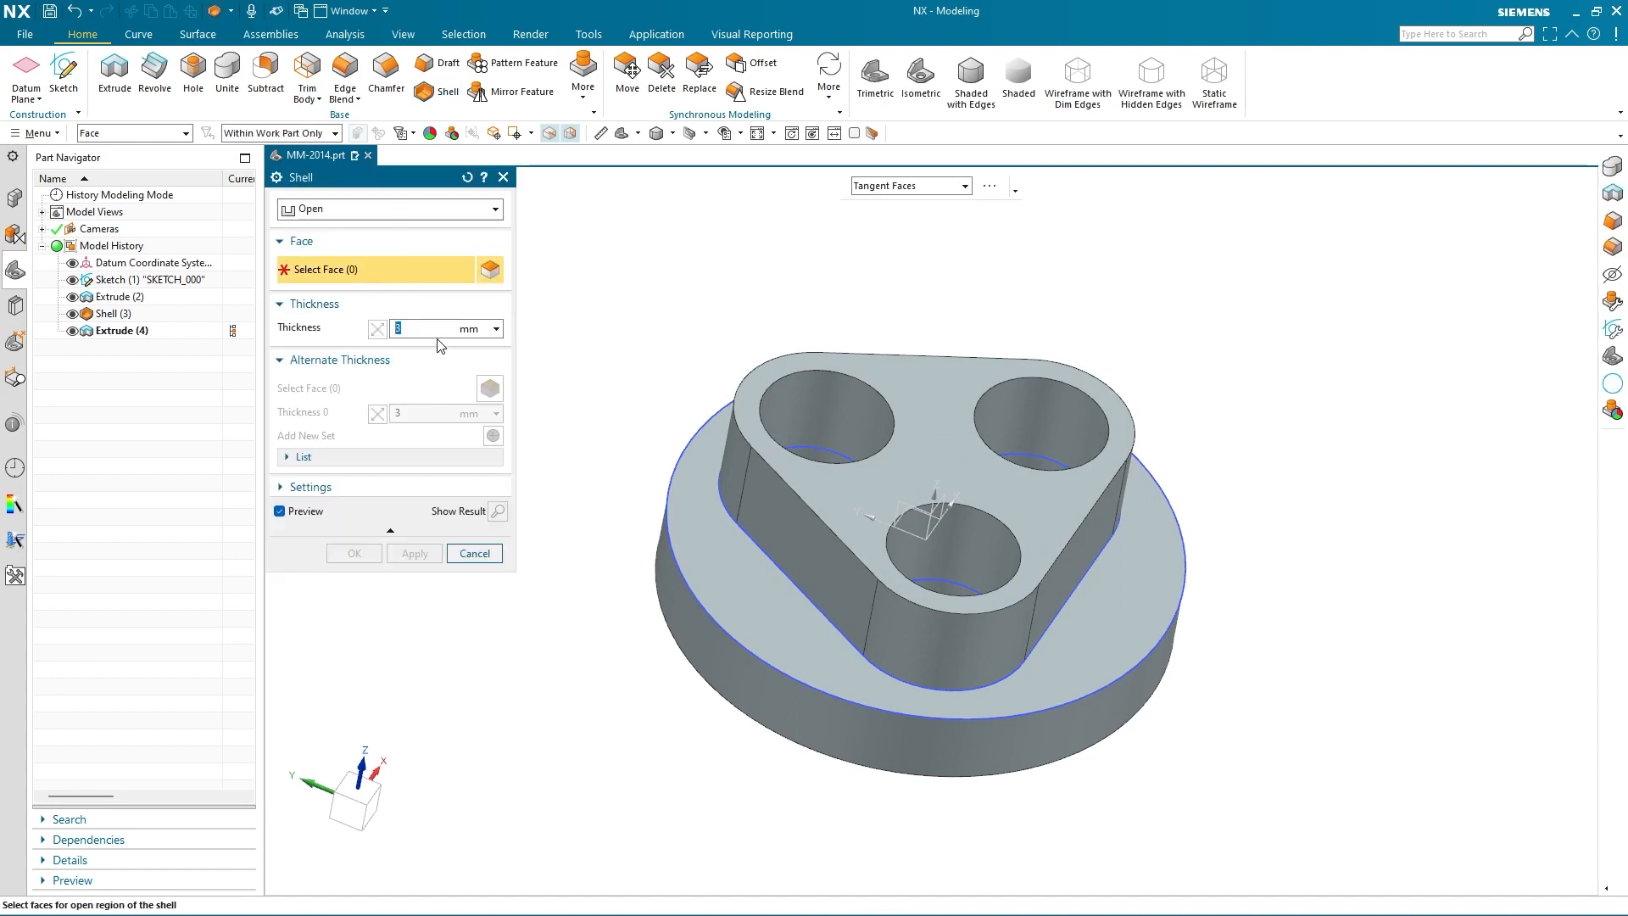
click(914, 456)
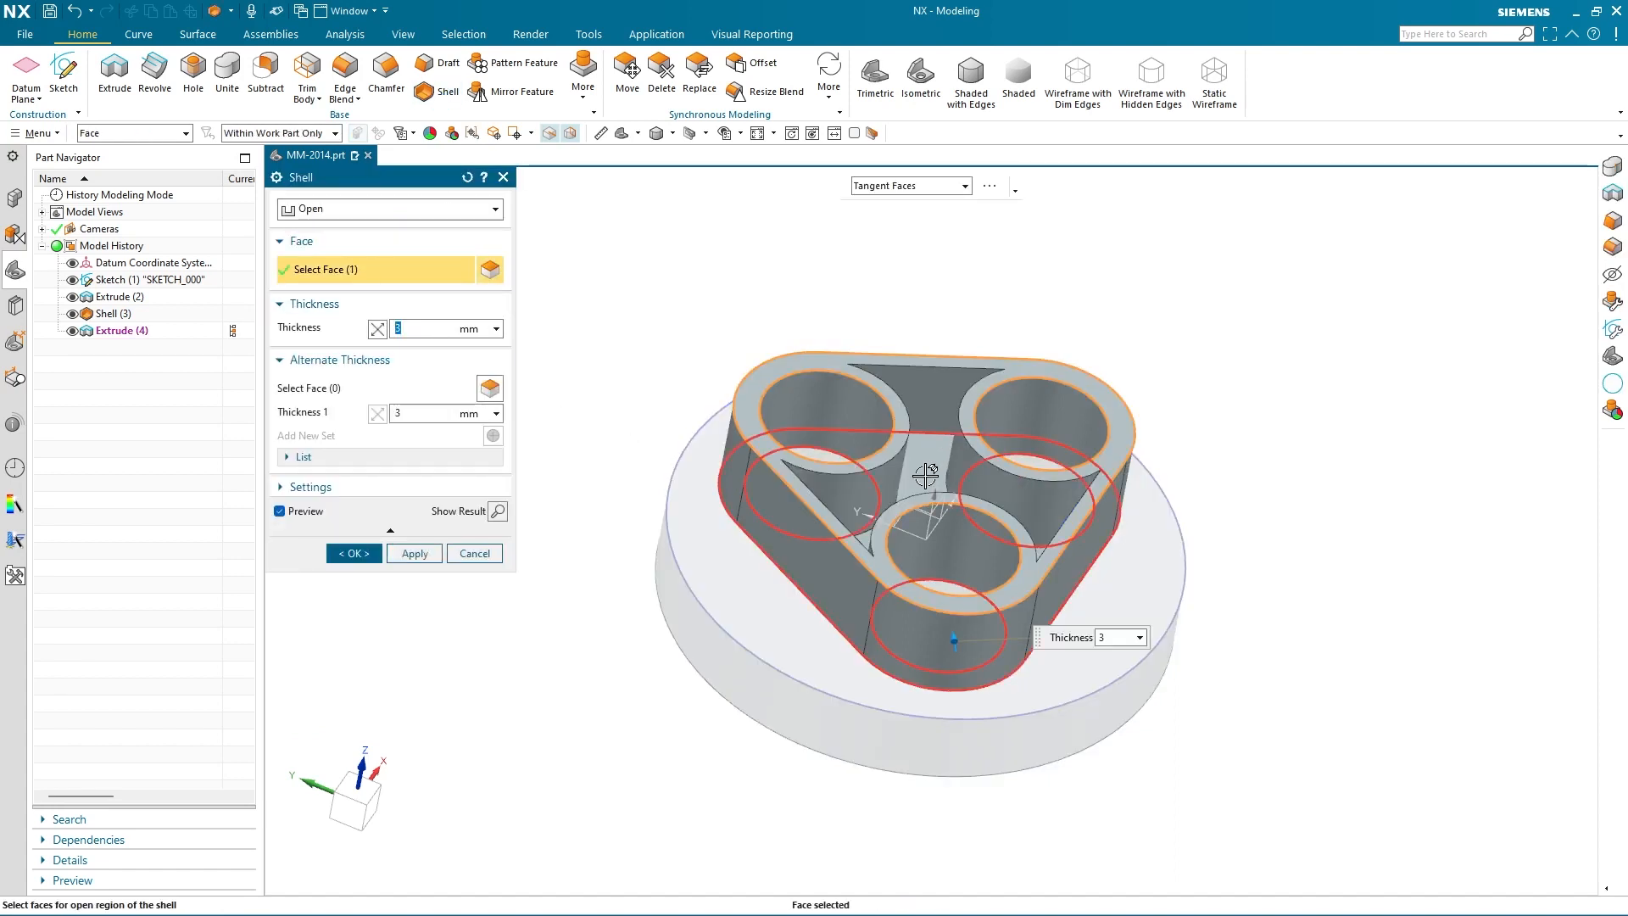
click(904, 485)
click(372, 551)
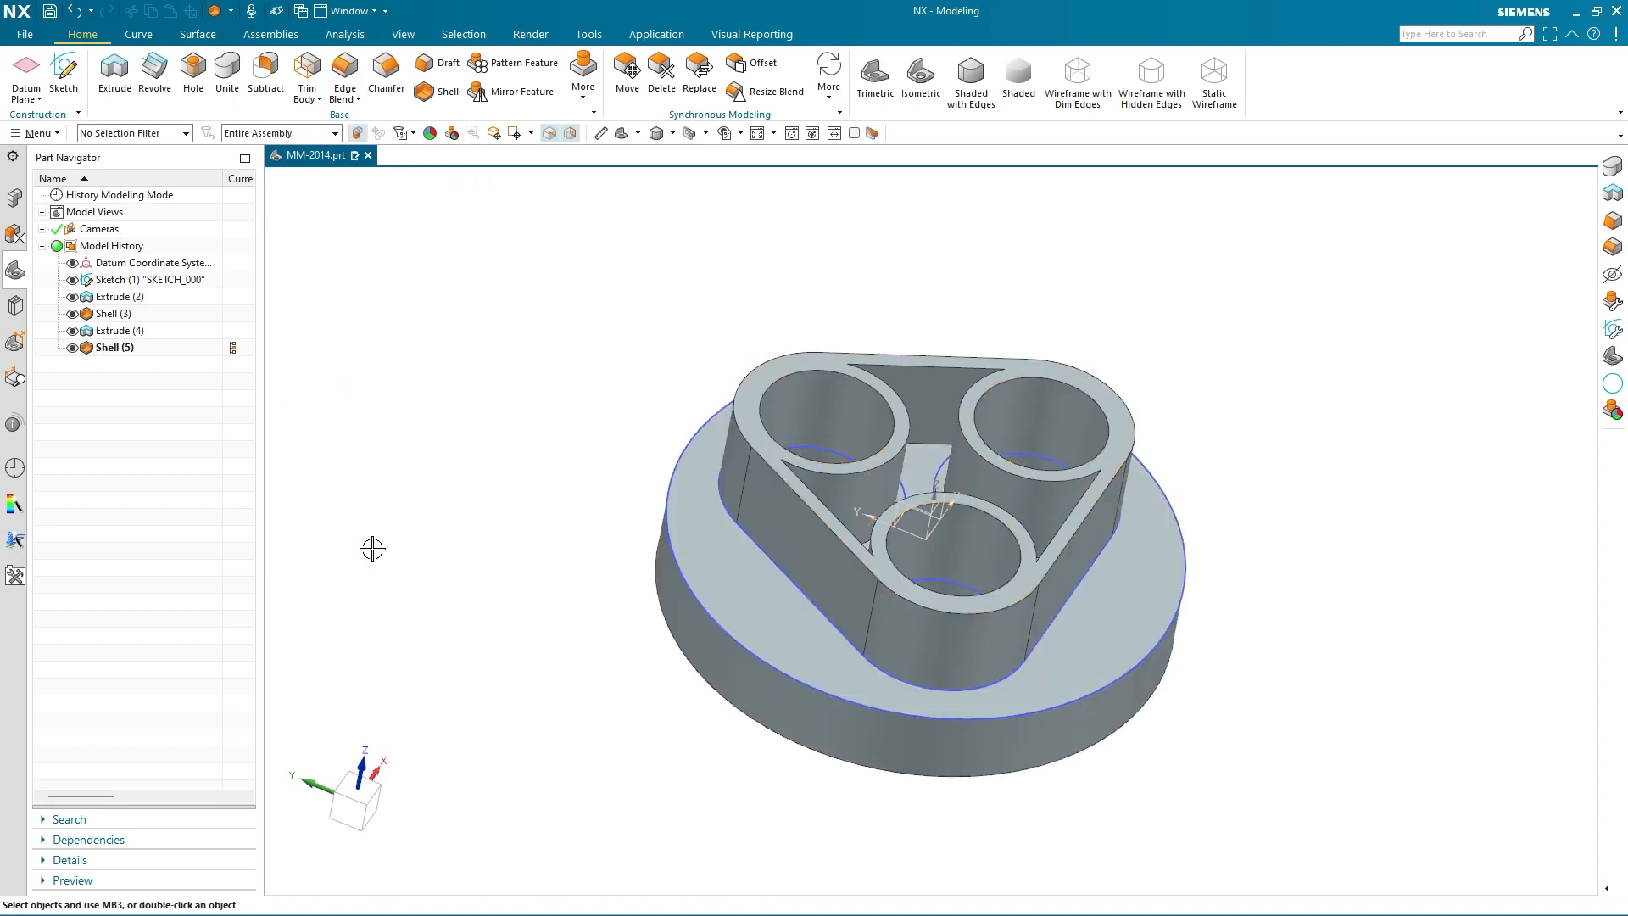
Unite the triangular boss with the disc as the target body, and hide the sketch
click(242, 83)
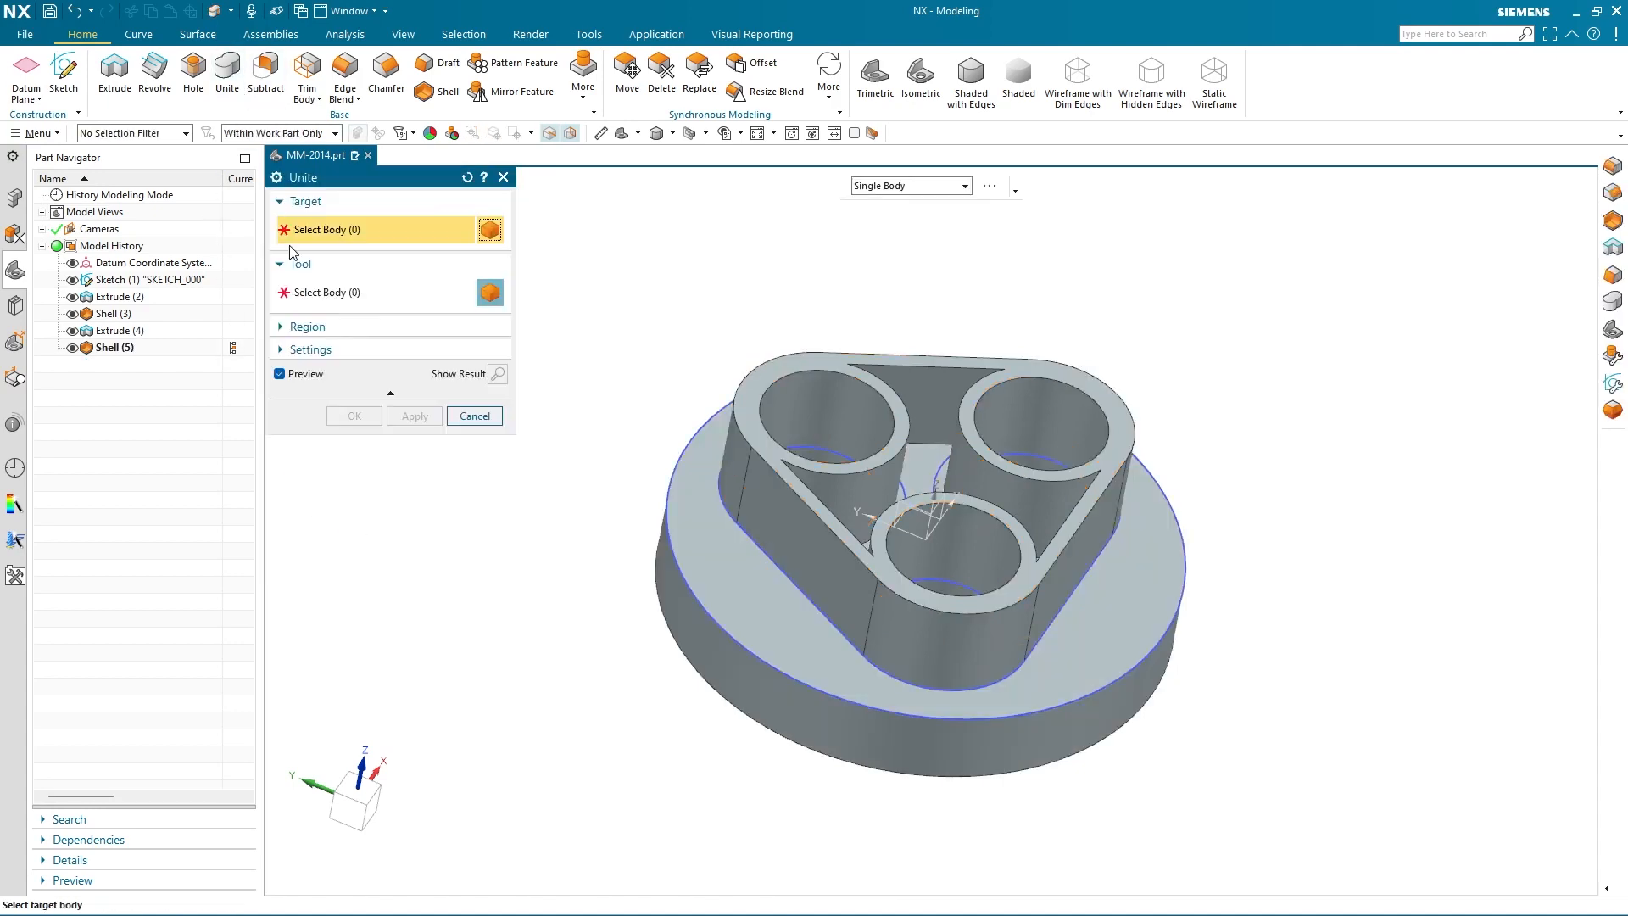
click(741, 561)
click(841, 473)
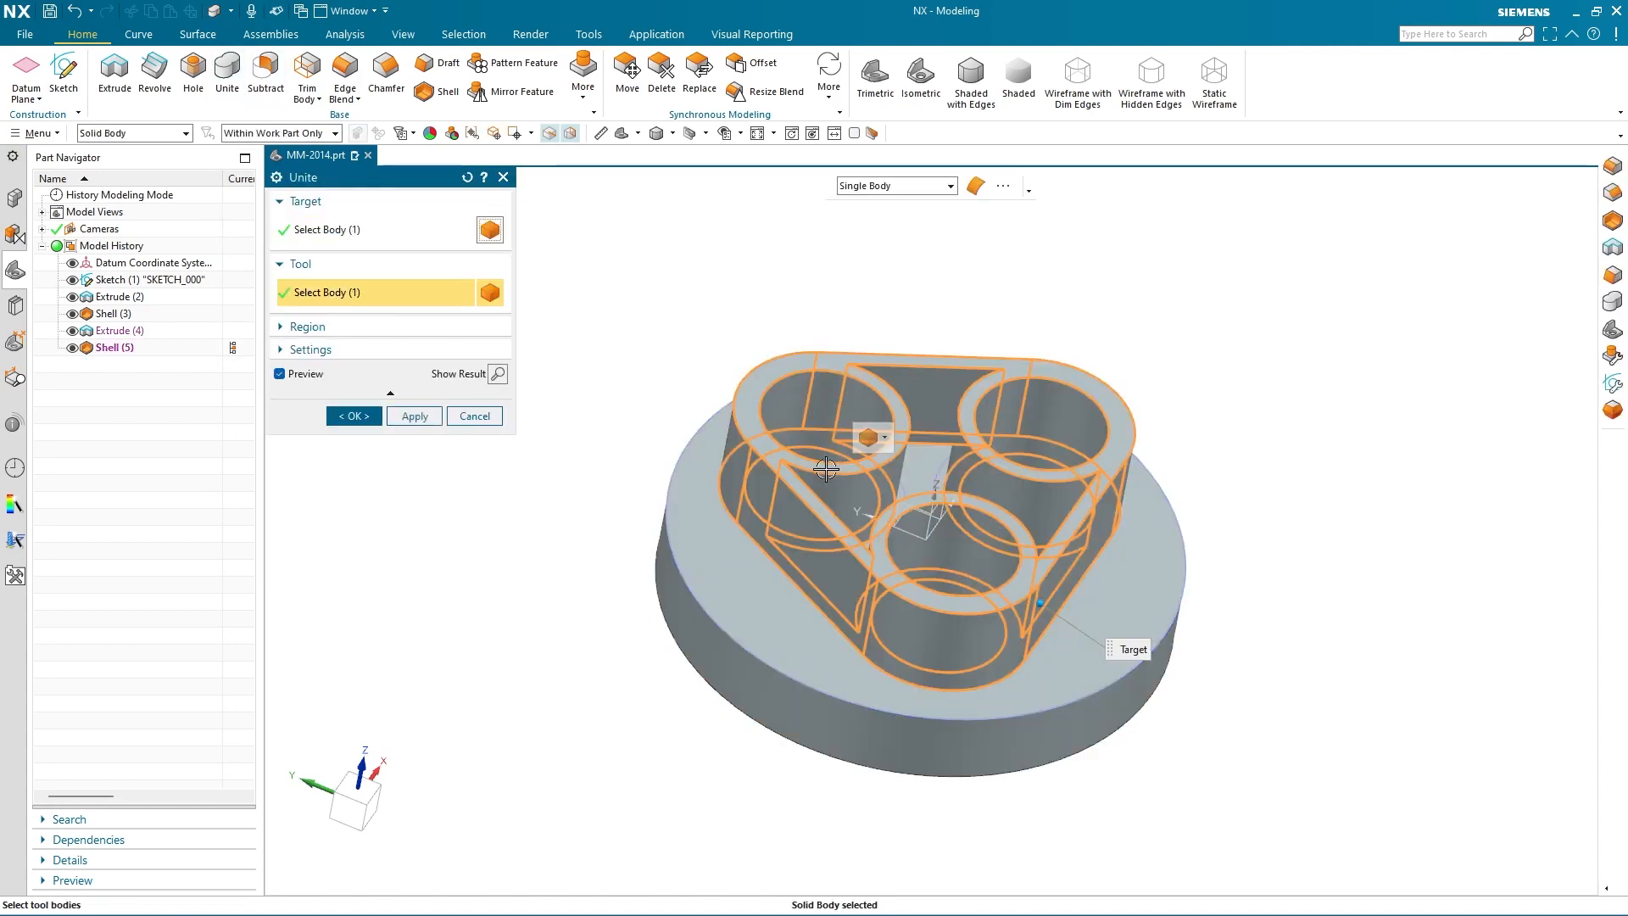
click(354, 417)
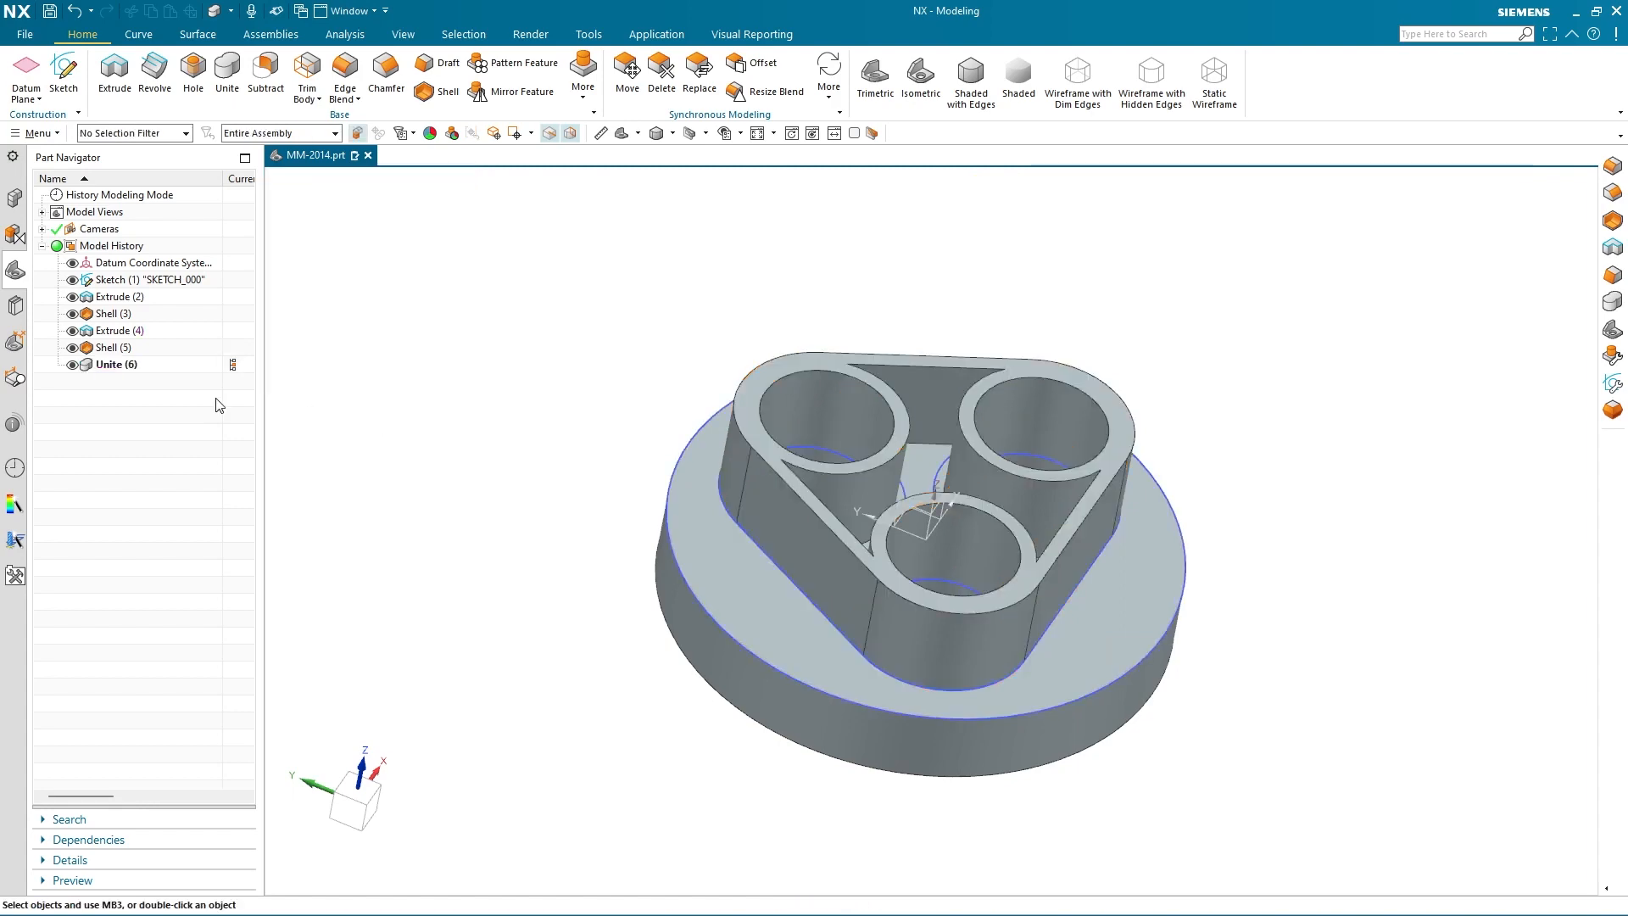
click(72, 281)
middle_drag(550, 673, 439, 306)
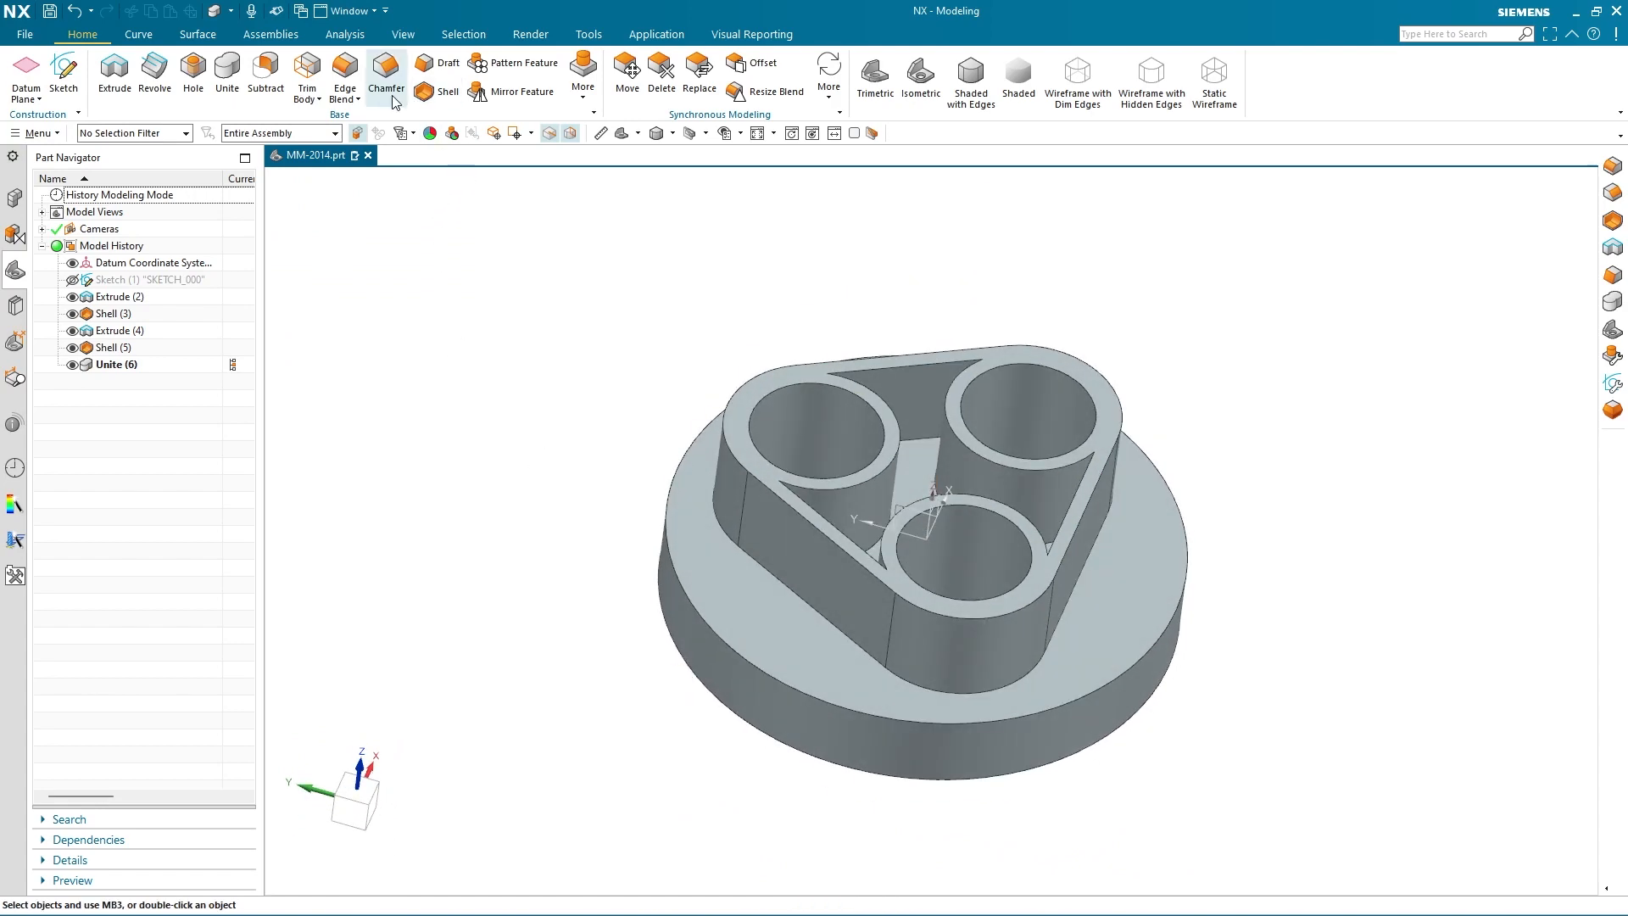
Preview a 3 mm Edge Blend using the Face Edges rule on the pocket floor, the disc's inner underside face and its upper face
click(344, 72)
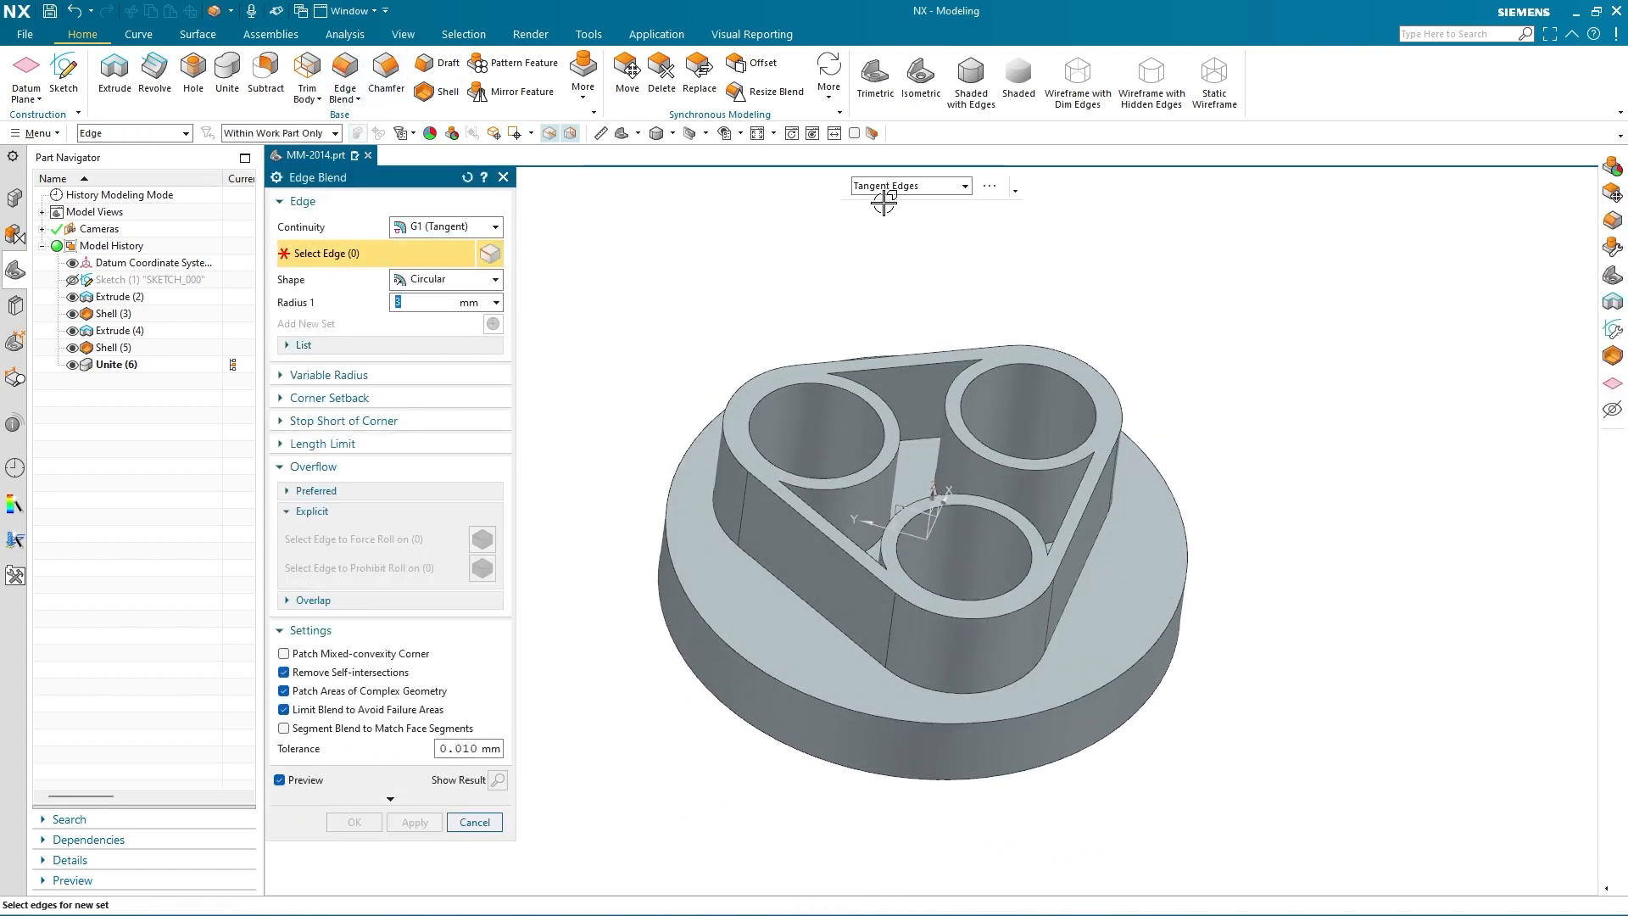
click(886, 186)
click(882, 258)
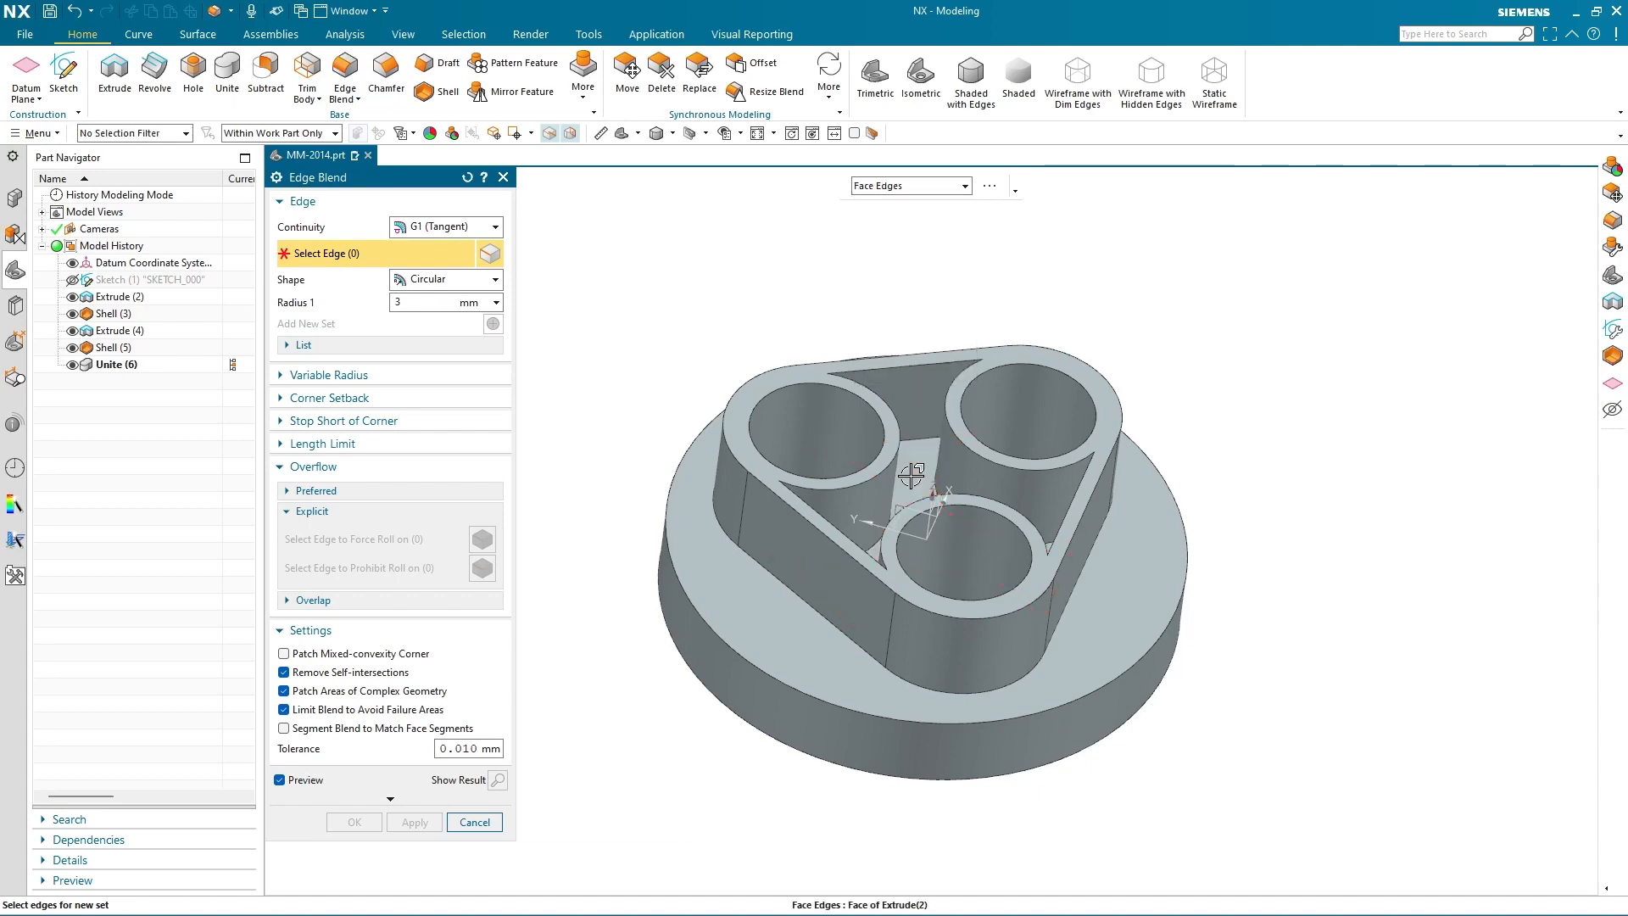
click(911, 476)
middle_drag(788, 605, 821, 487)
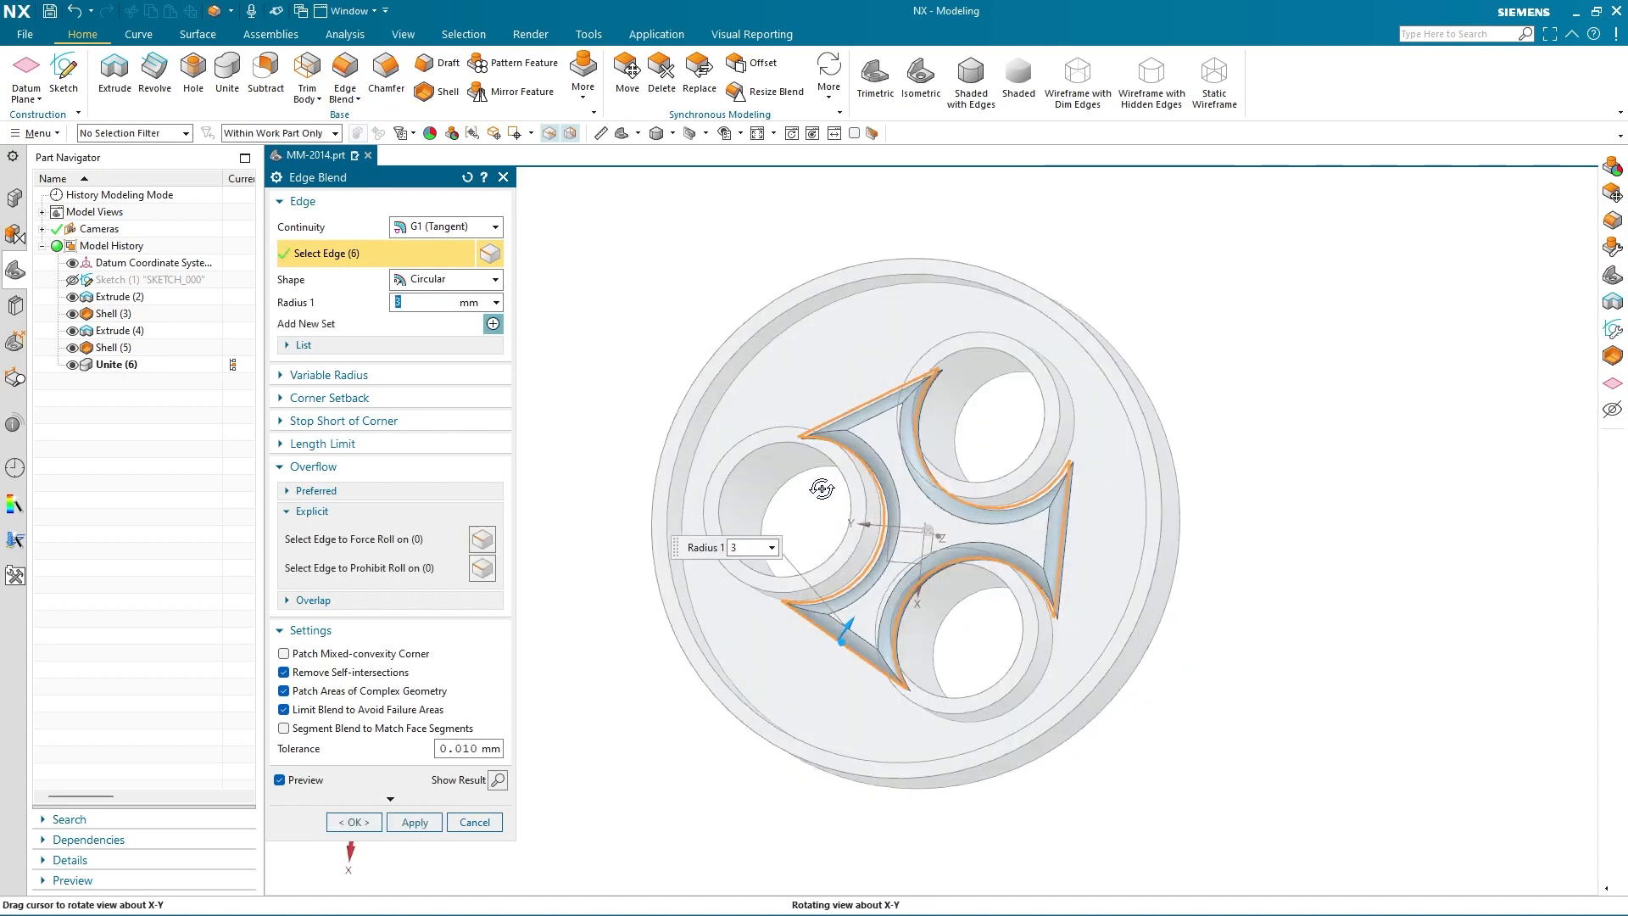
click(836, 365)
middle_drag(853, 388, 796, 585)
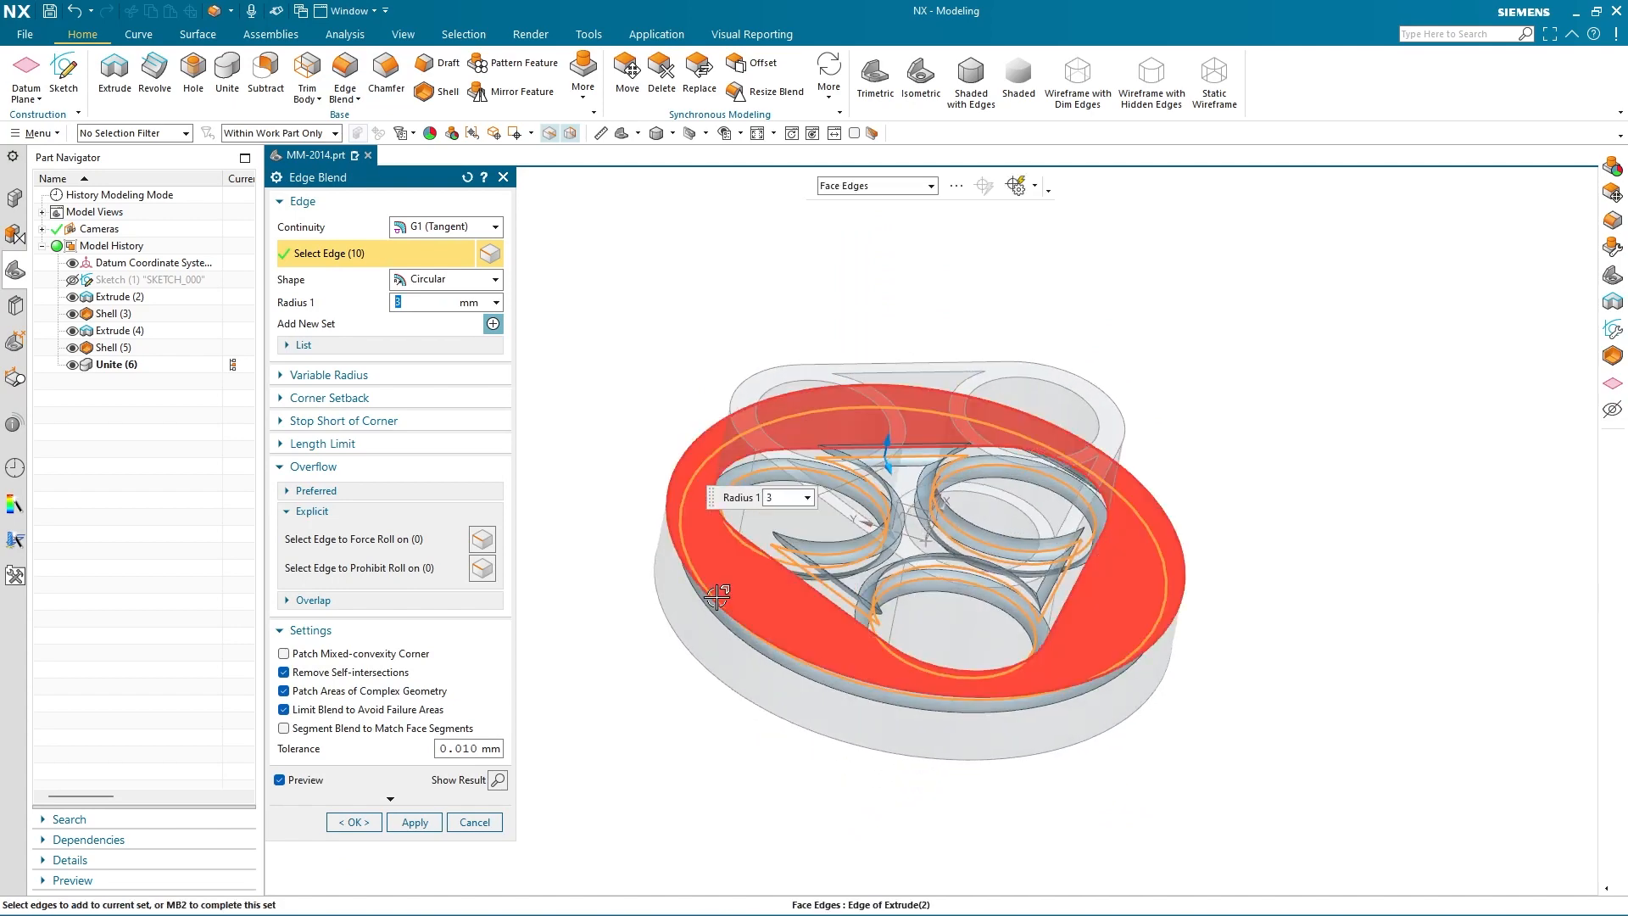
click(810, 643)
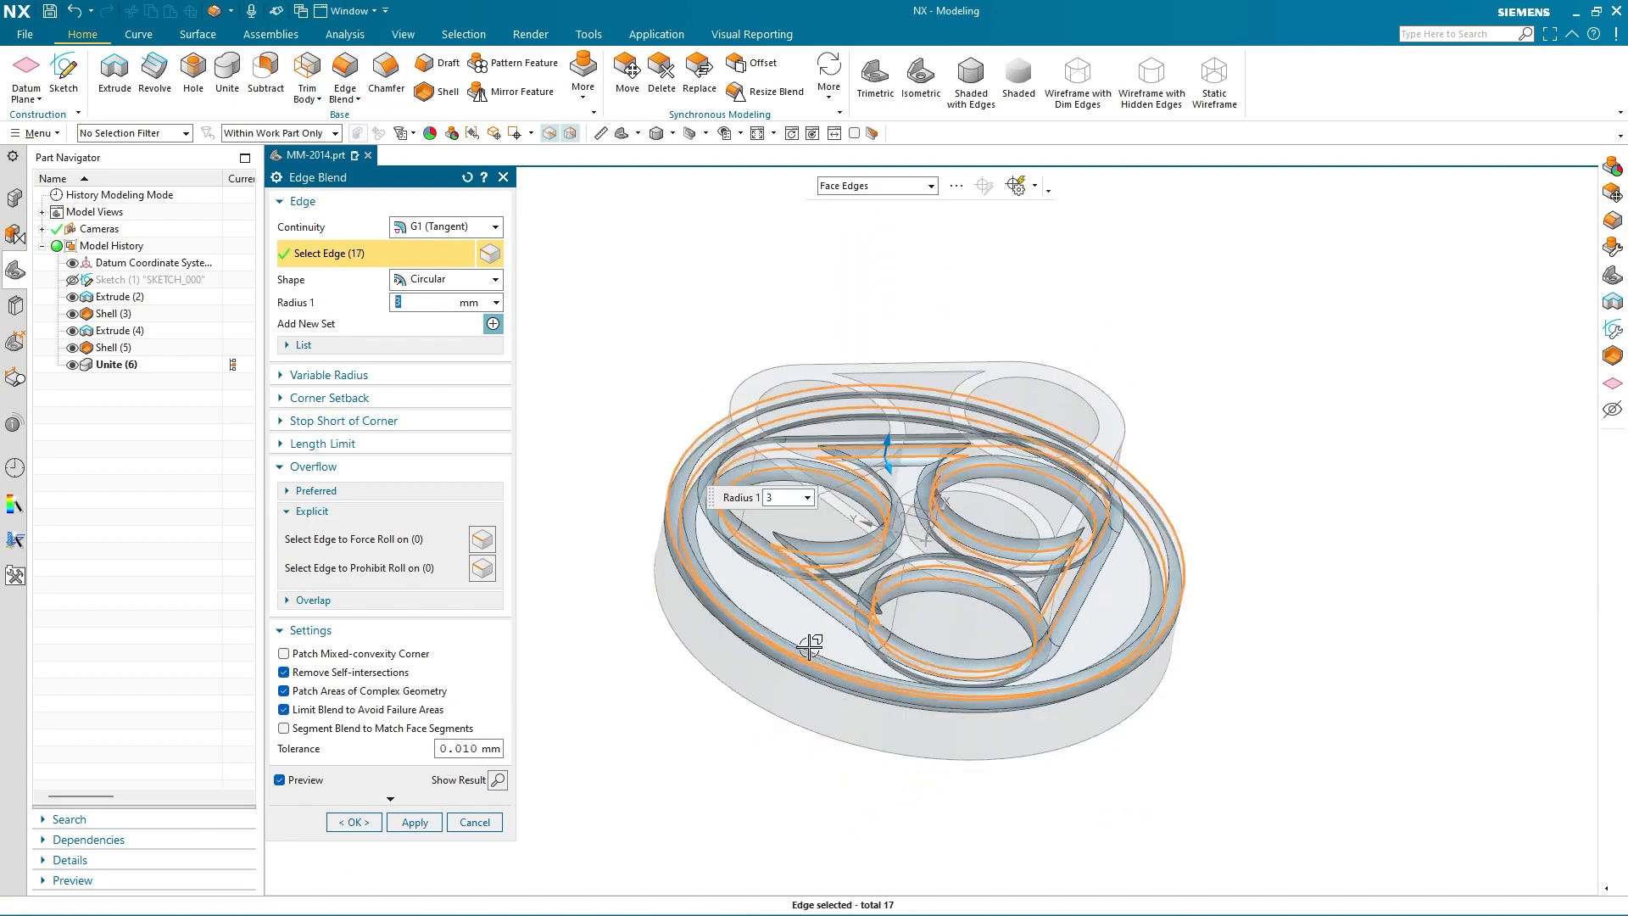
click(500, 780)
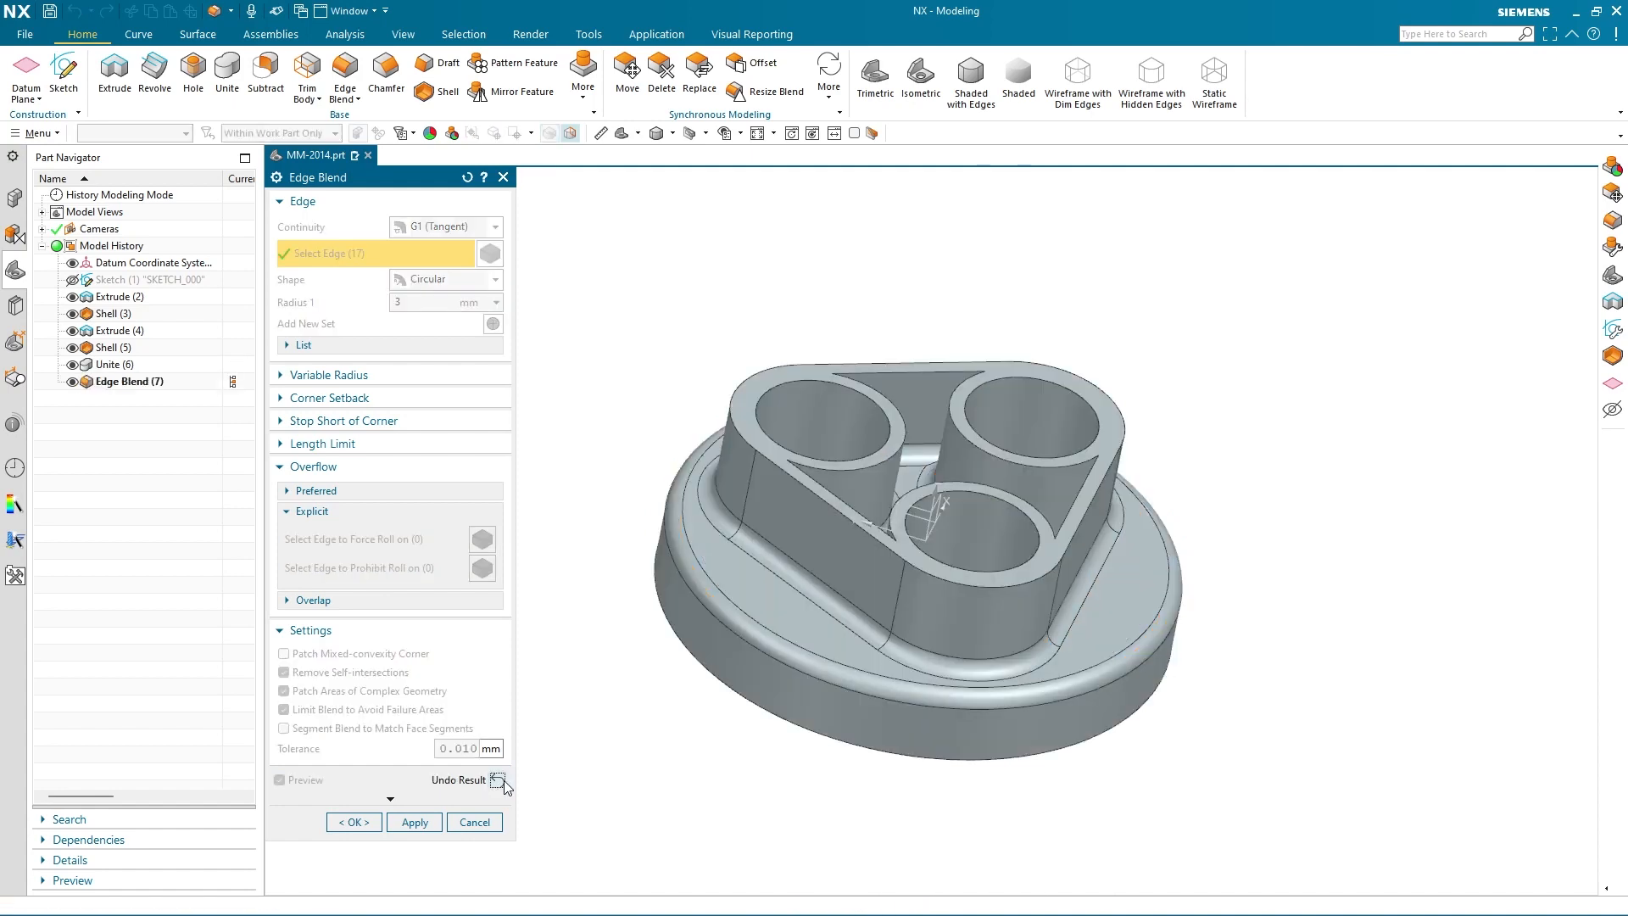
click(501, 779)
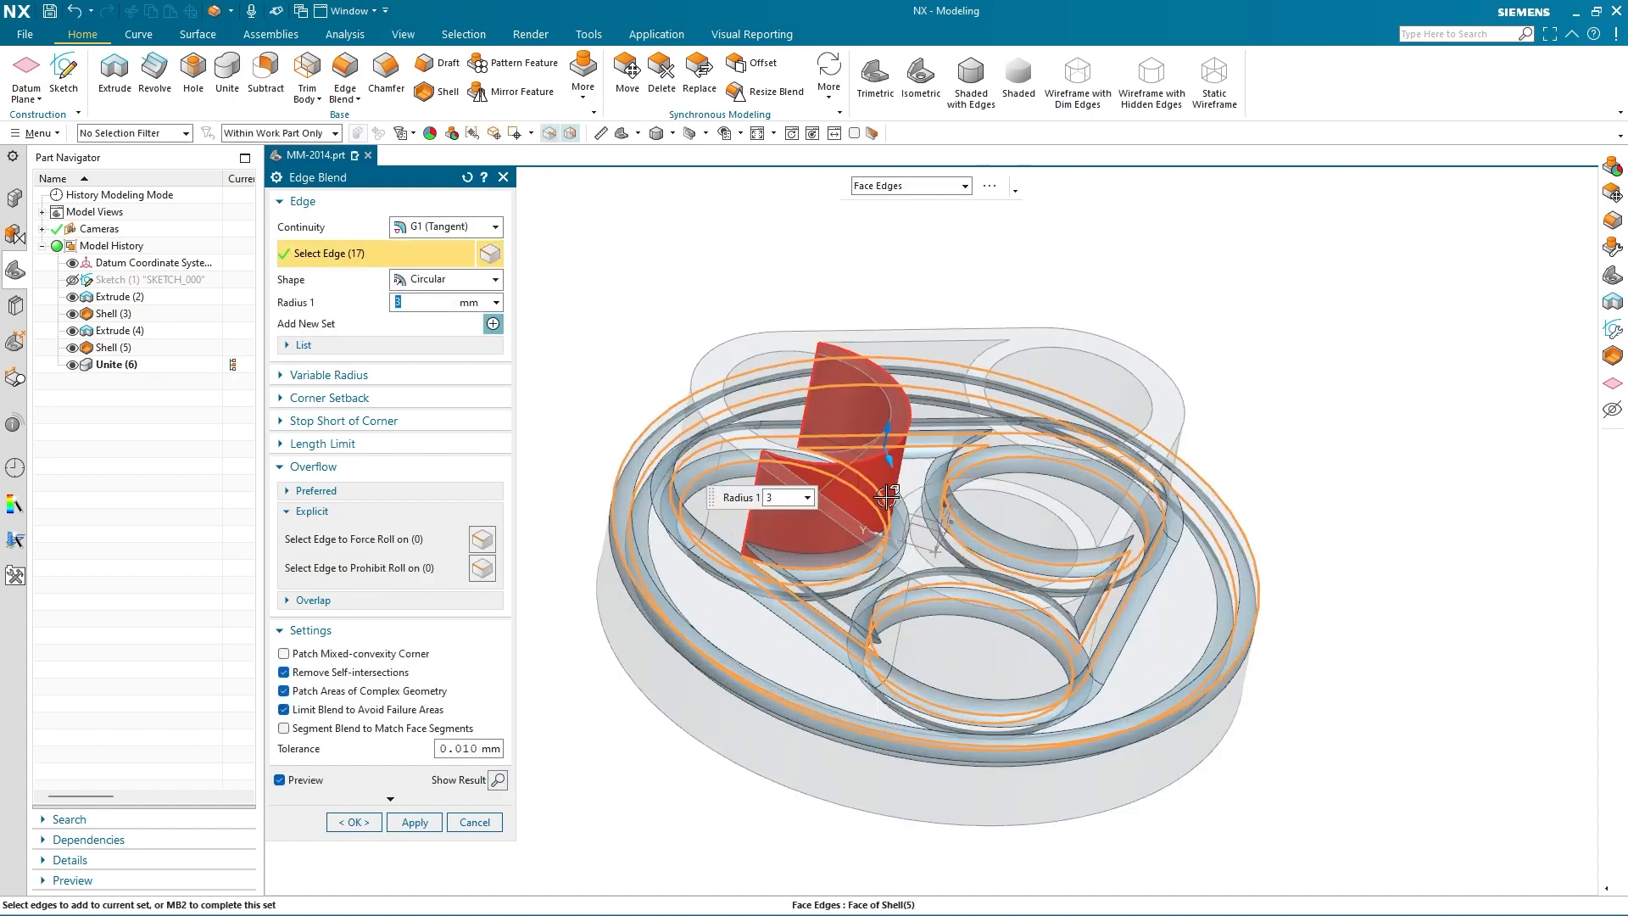
Add a vertical corner edge of the boss pocket and all similar edges to the blend using Single Edge, and complete it
click(873, 186)
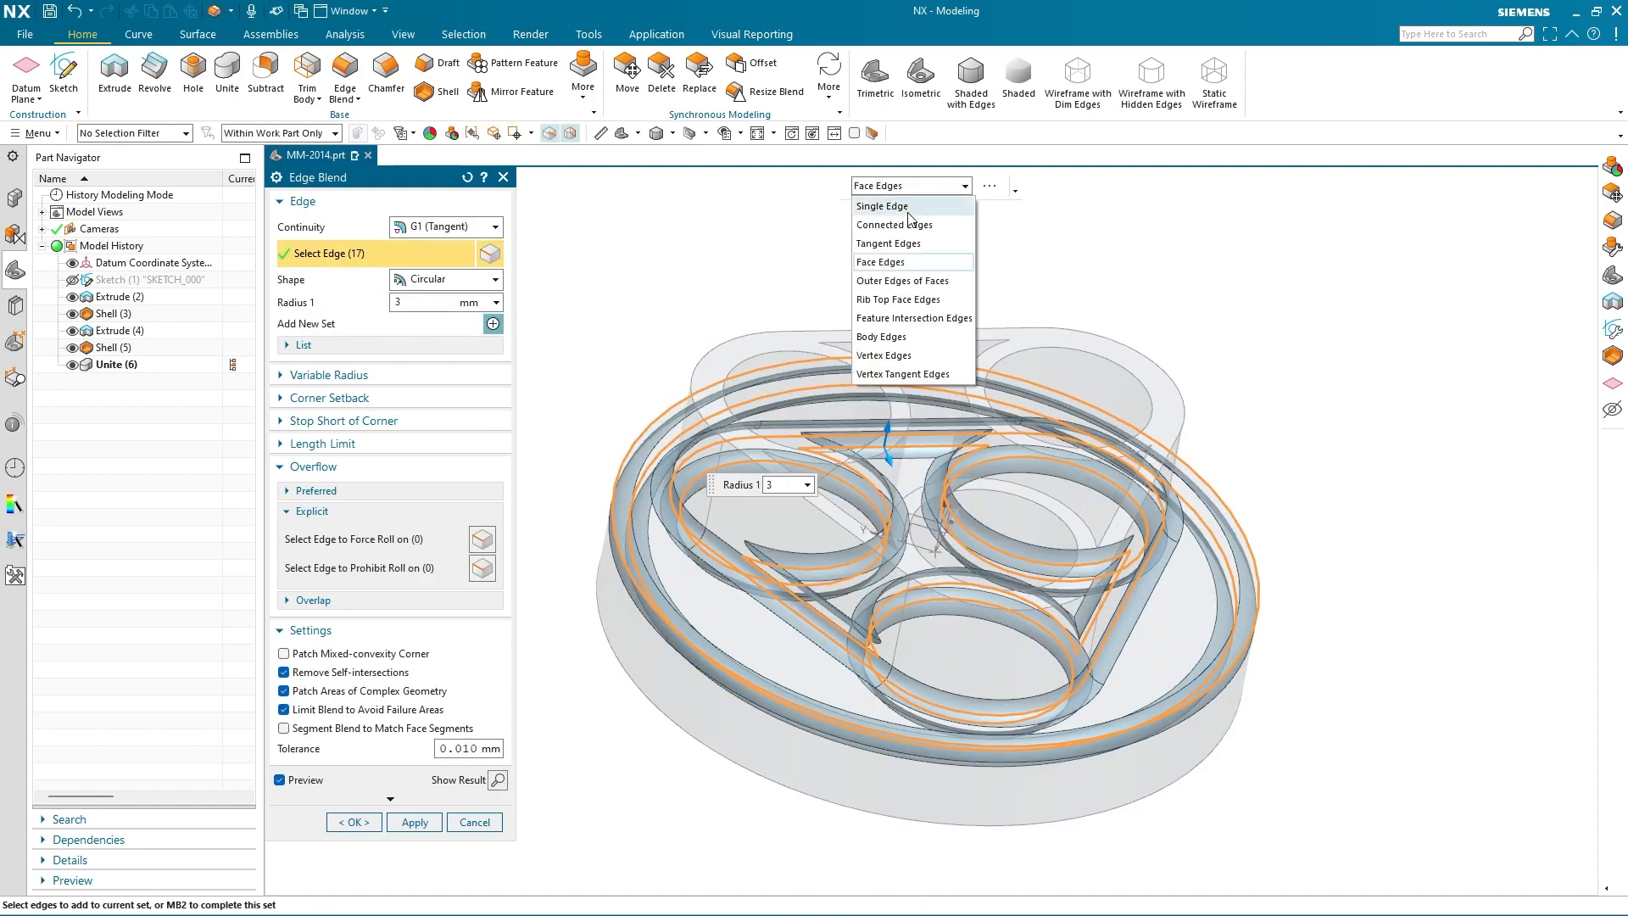
click(873, 202)
middle_drag(949, 657, 835, 266)
scroll(952, 320, up, 5)
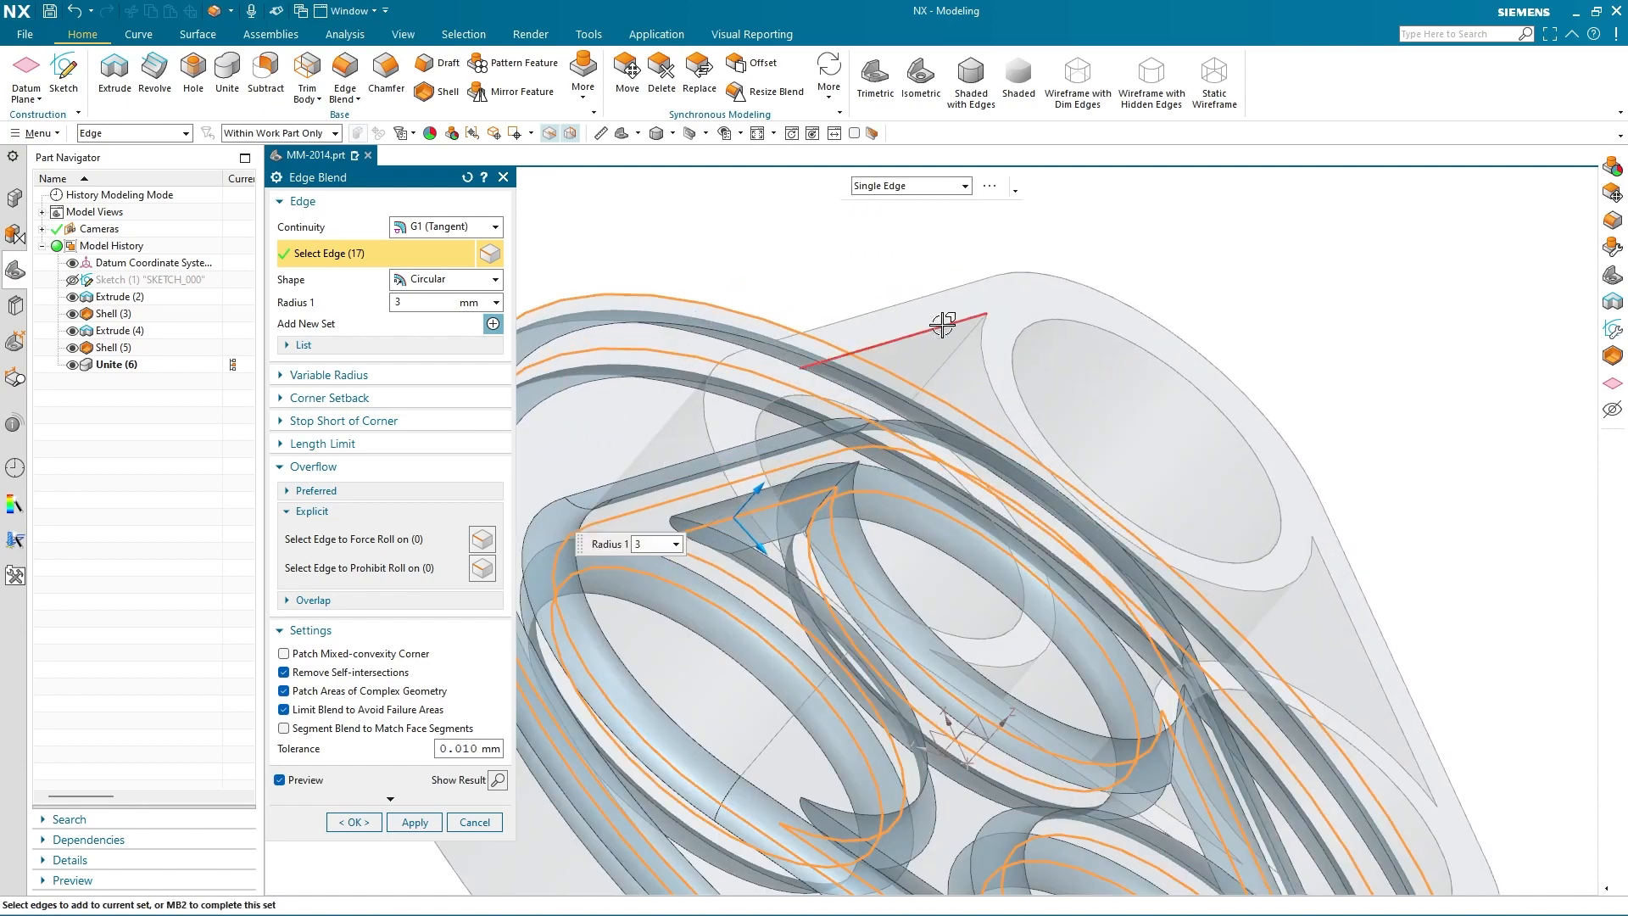
click(953, 352)
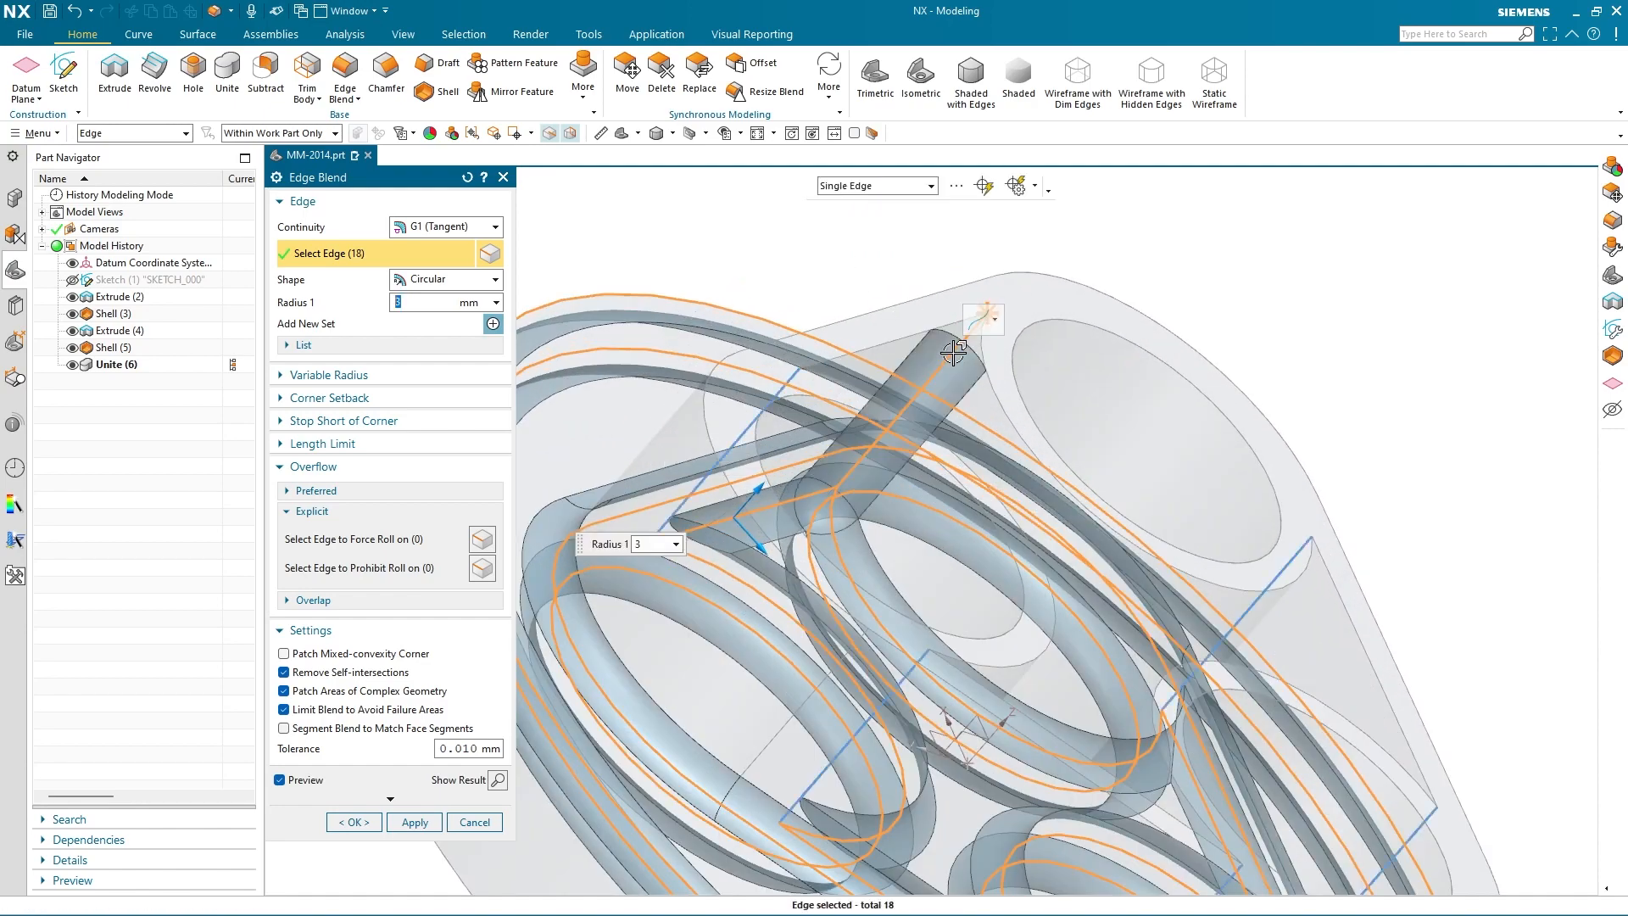
click(983, 186)
click(353, 822)
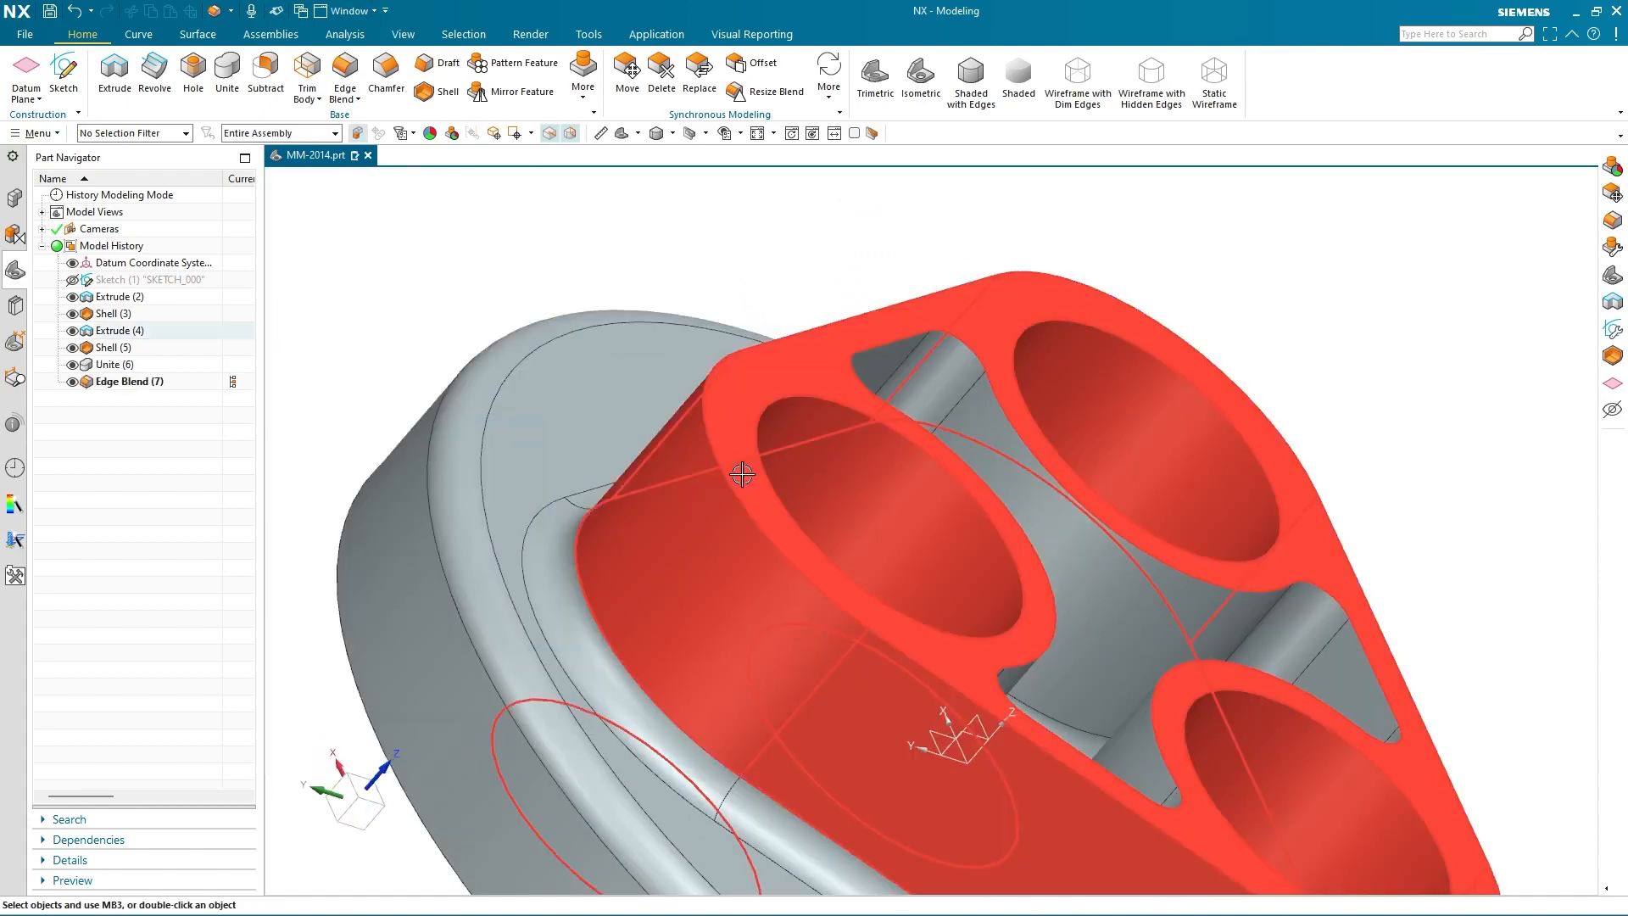
scroll(741, 474, down, 3)
middle_drag(824, 587, 776, 556)
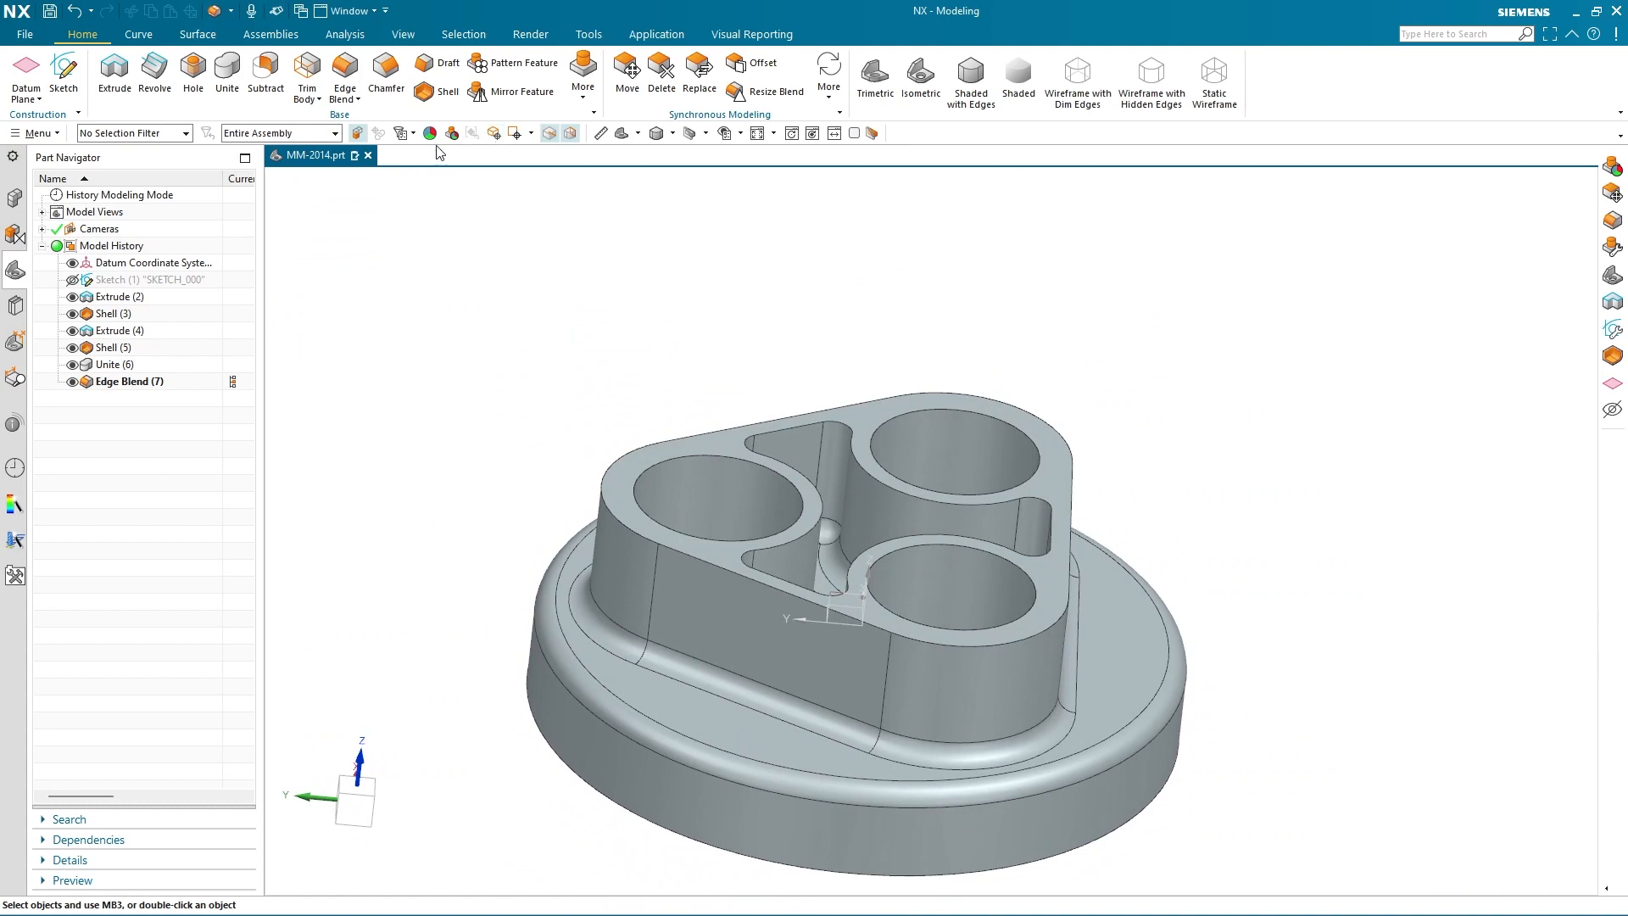
Assign a yellow face color to the two Extrude, two Shell and Unite features
click(451, 133)
drag(319, 333, 336, 386)
click(362, 463)
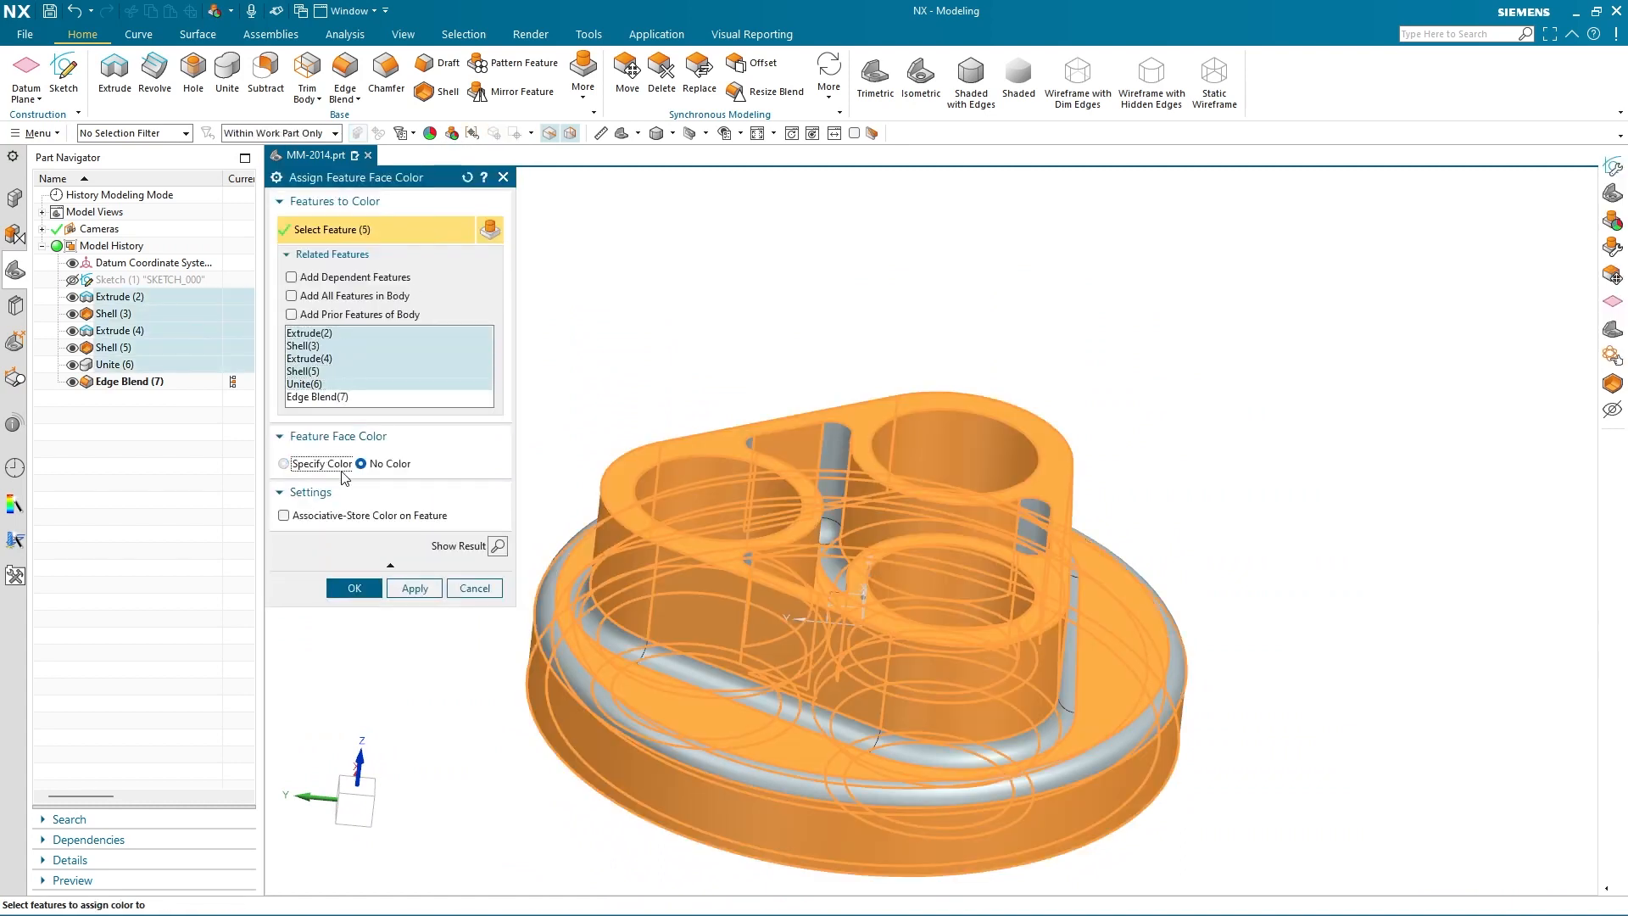
click(339, 464)
click(462, 582)
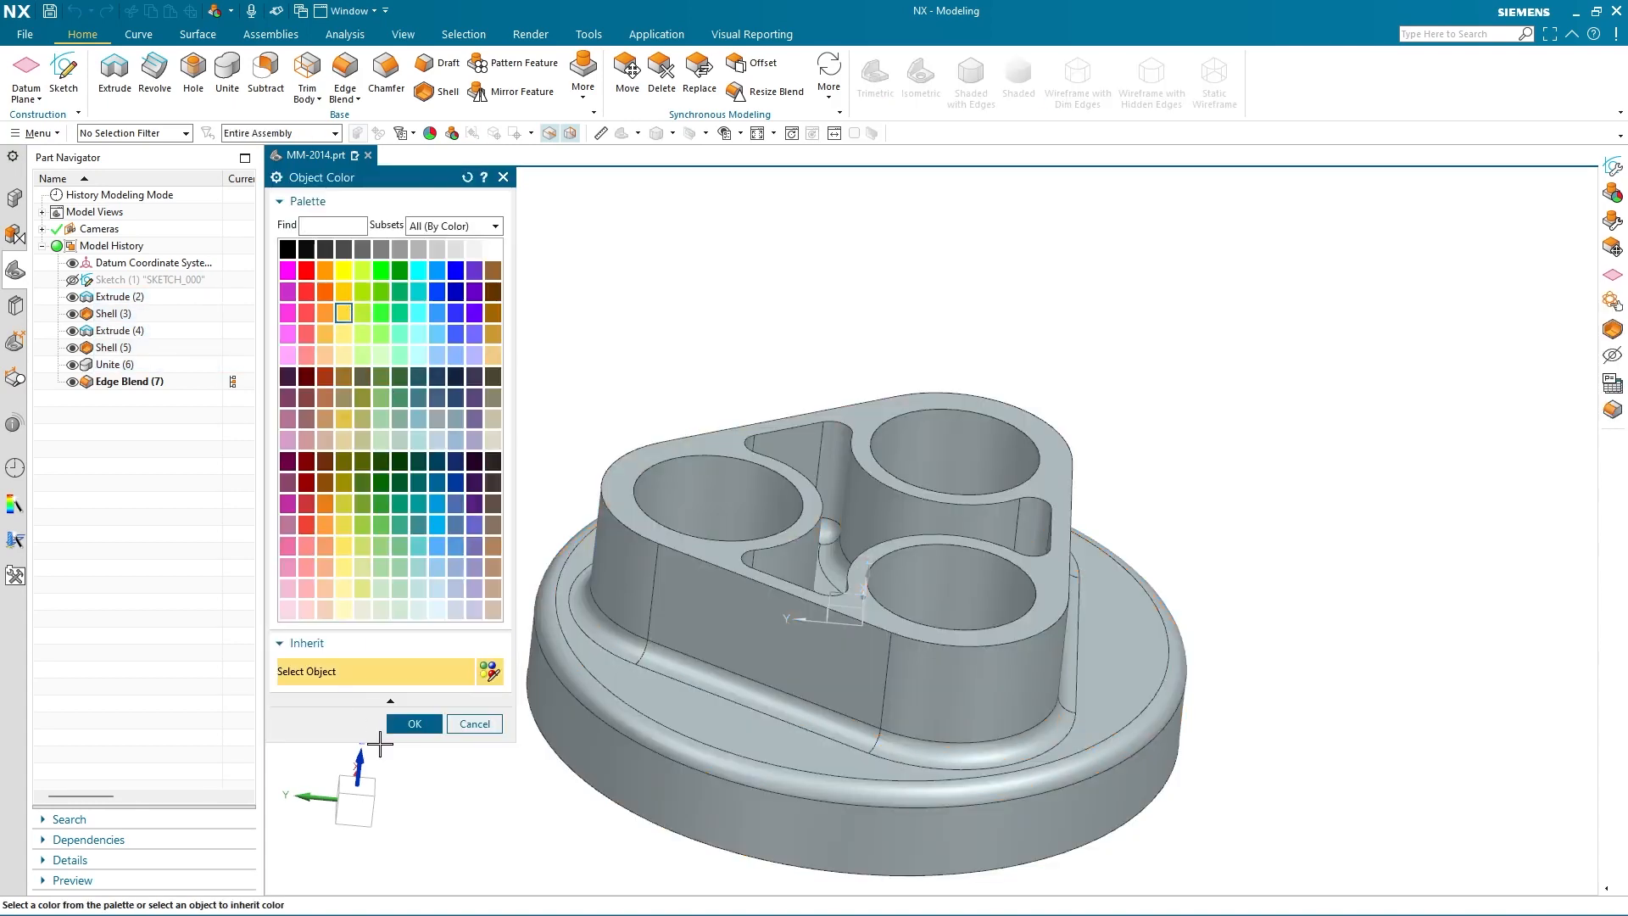
click(414, 726)
click(414, 607)
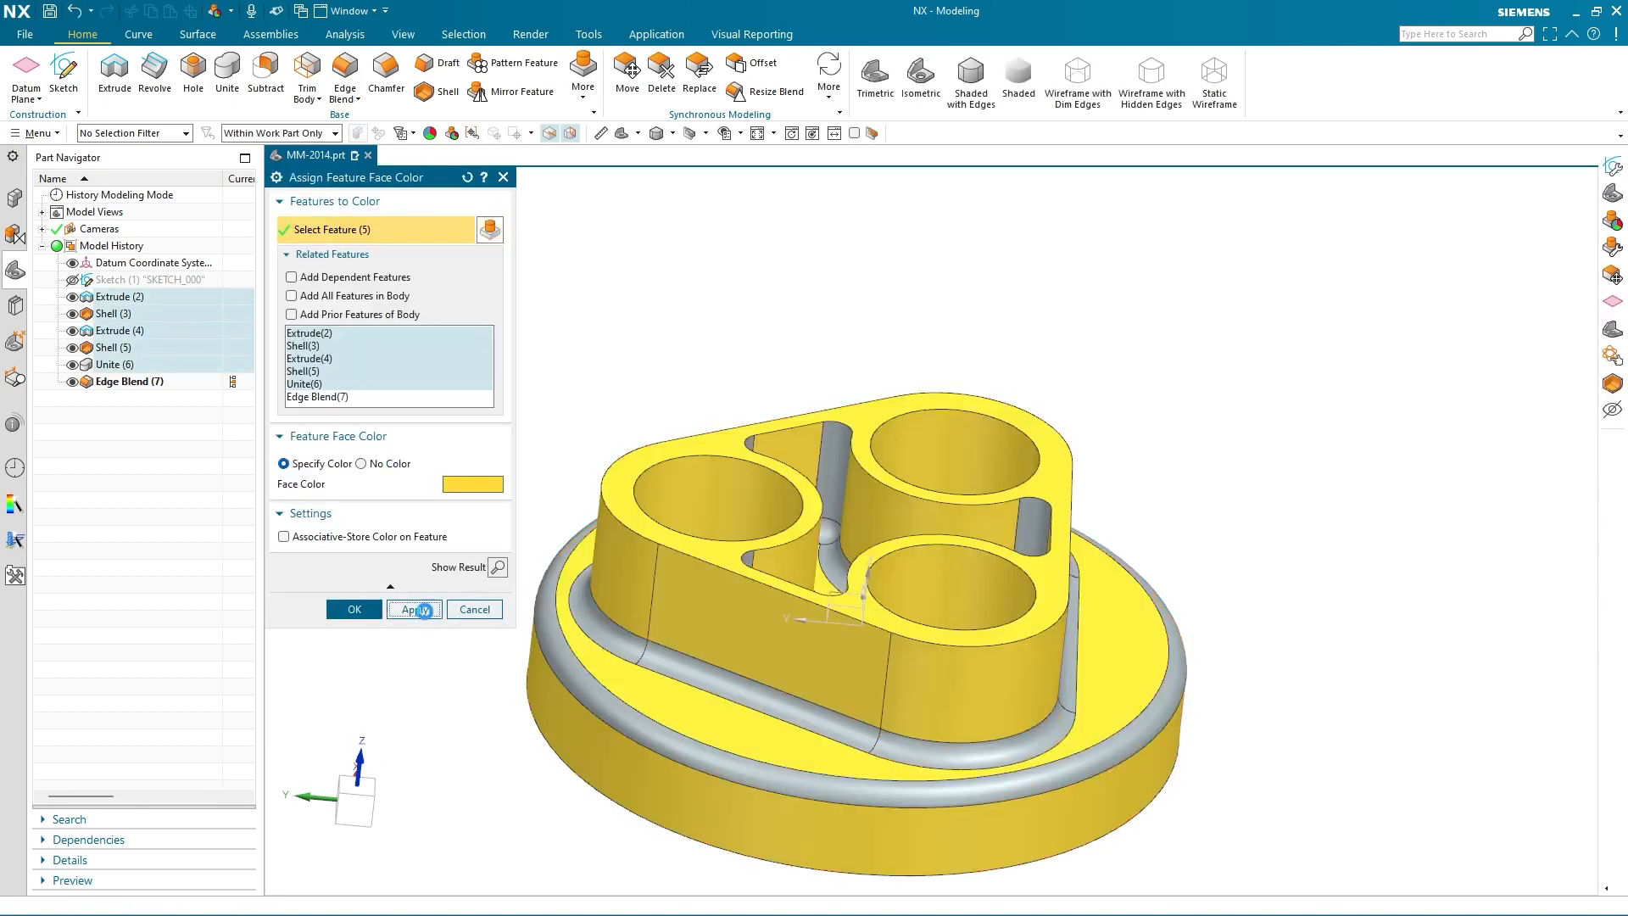
Assign a dark green face color to the Edge Blend feature
click(326, 397)
click(339, 464)
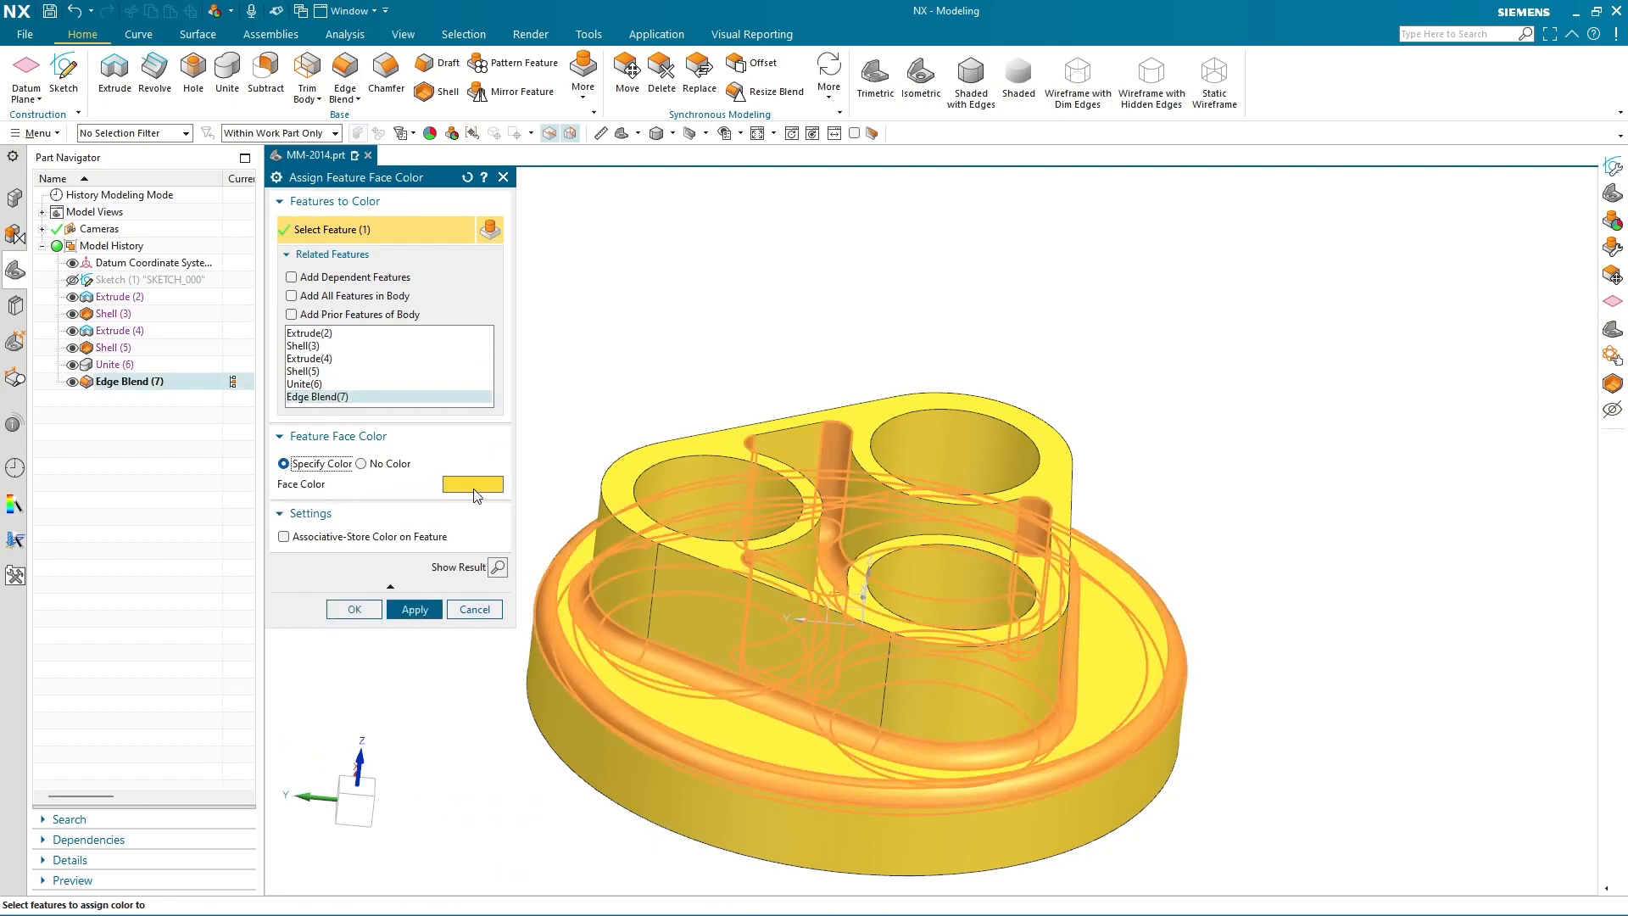
click(475, 488)
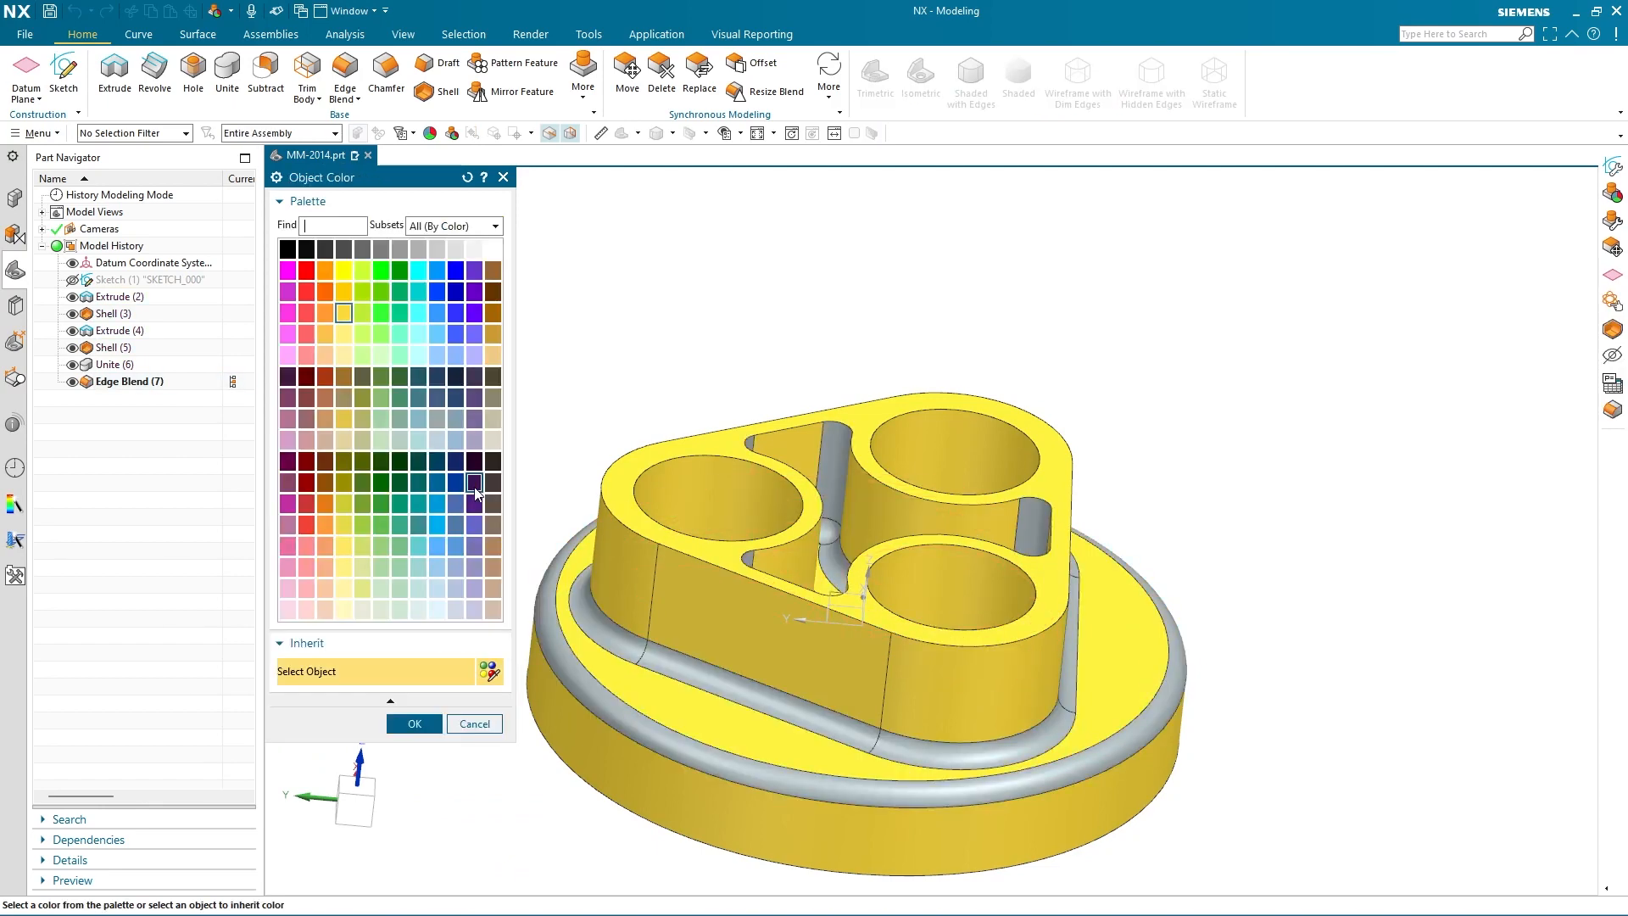
click(384, 491)
click(415, 723)
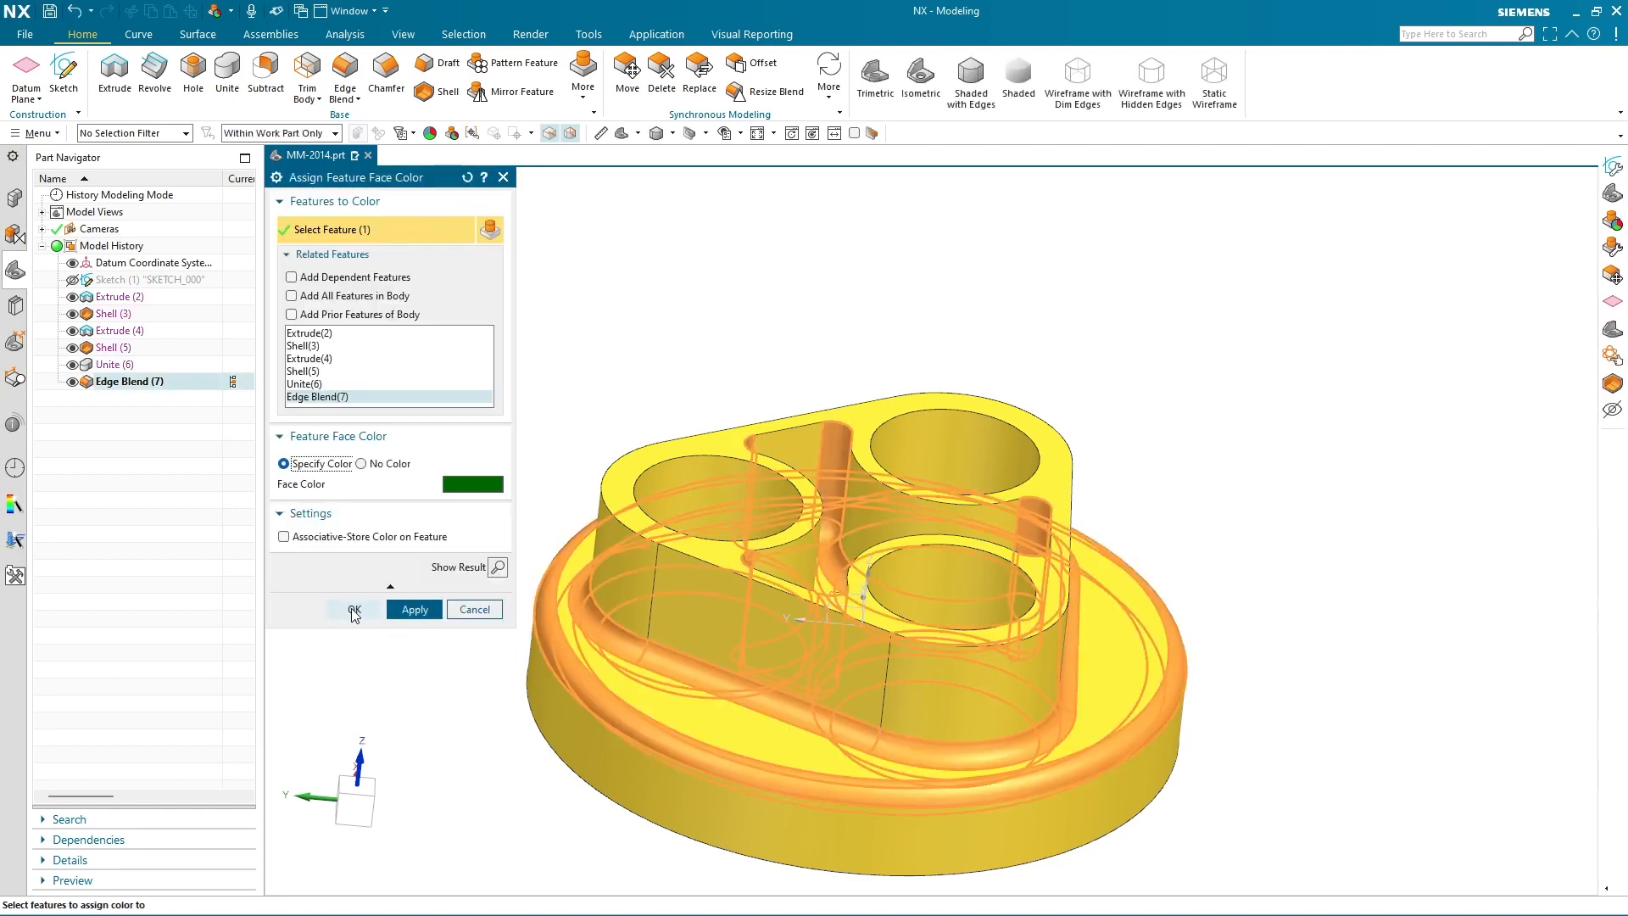
click(361, 609)
middle_drag(952, 390, 1185, 623)
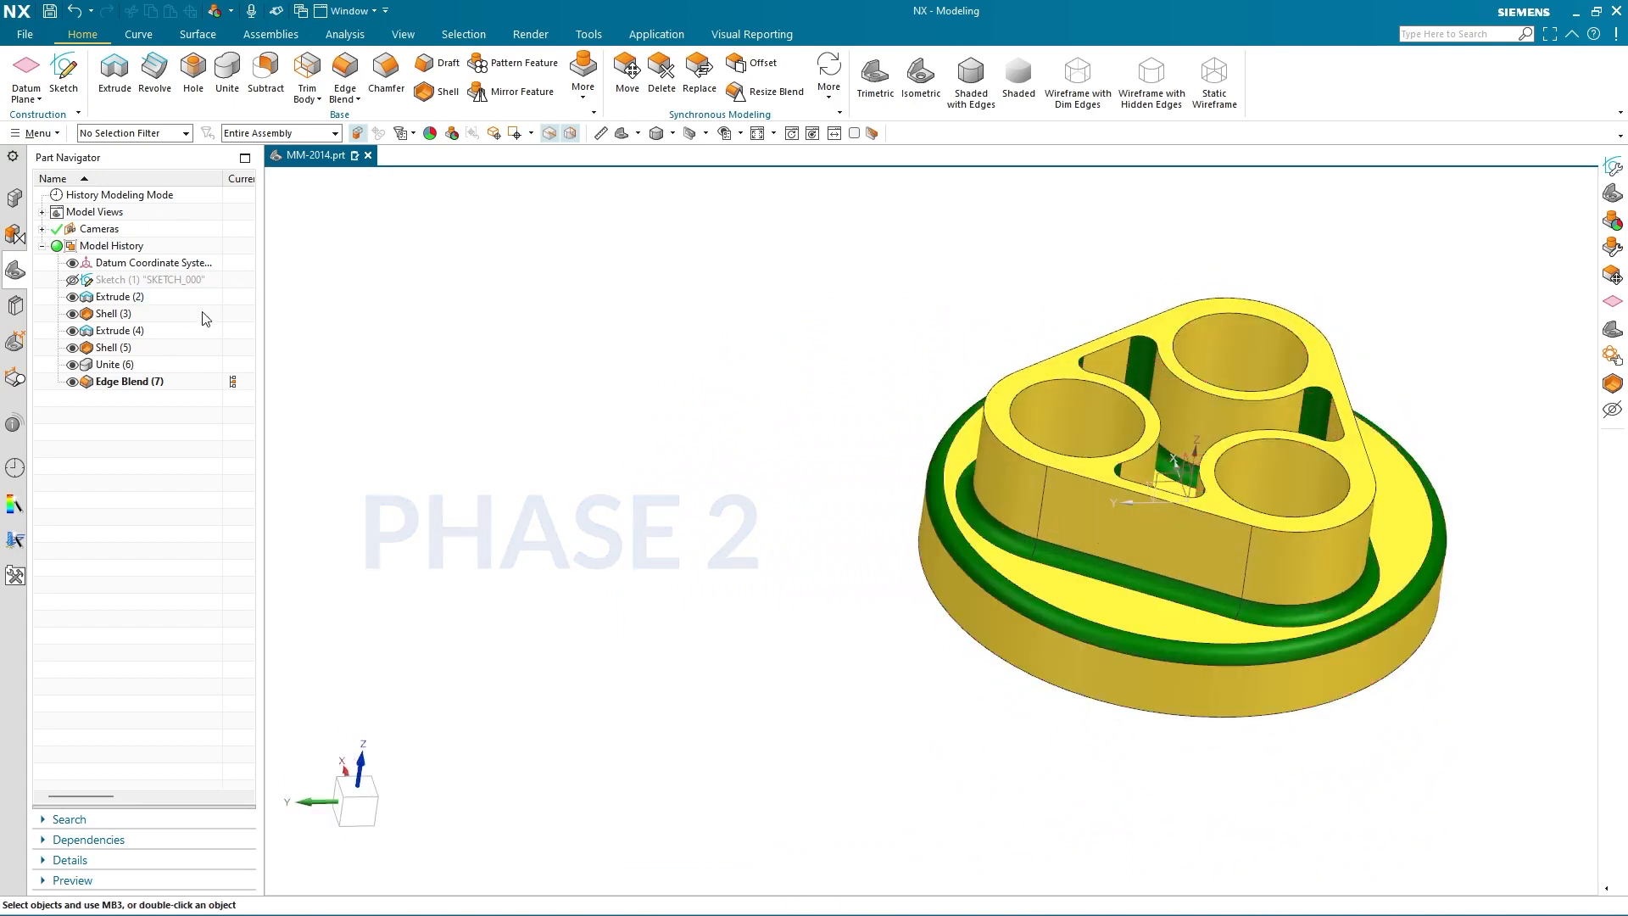
Make the disc's Extrude the current feature and set the sketch's outer circle diameter to 84 mm
click(236, 298)
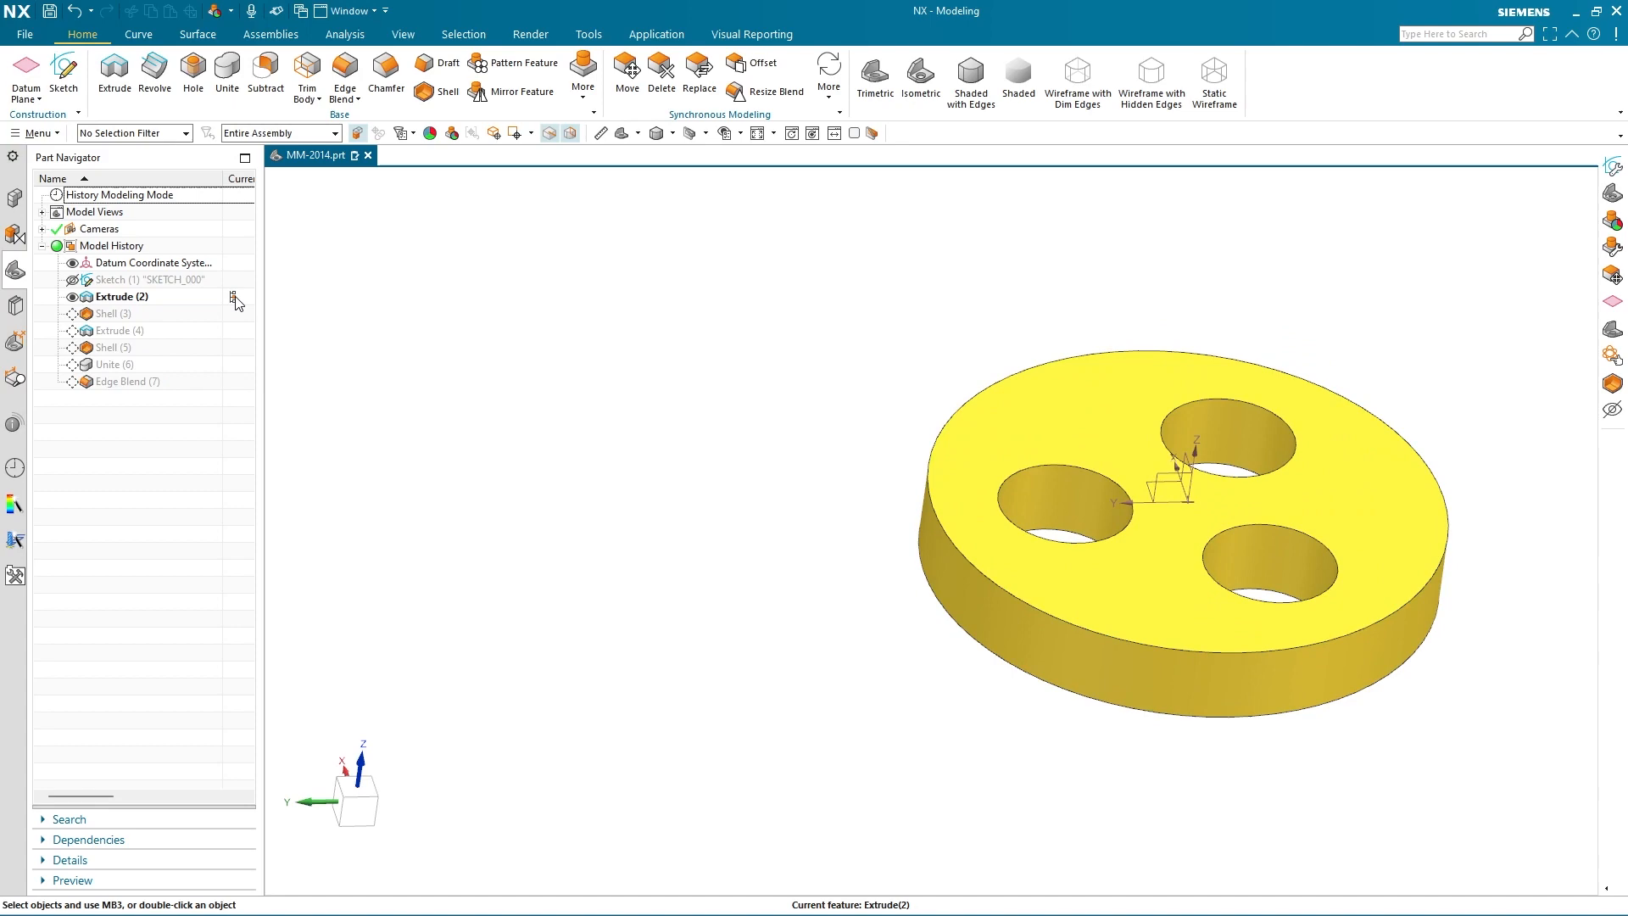
double_click(163, 279)
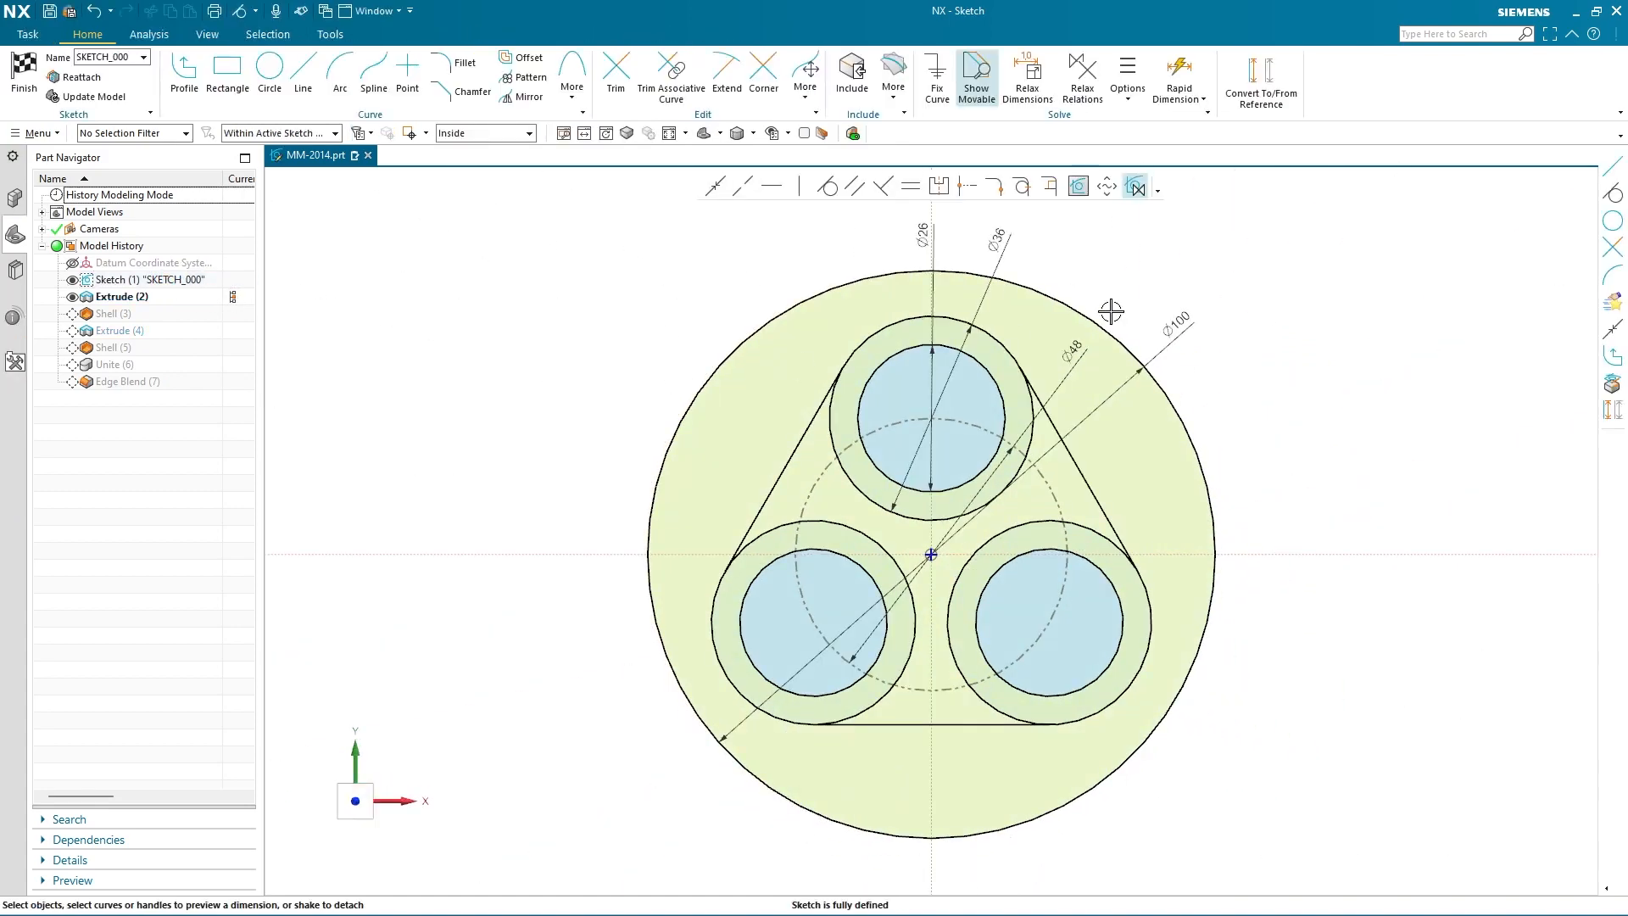
double_click(1177, 323)
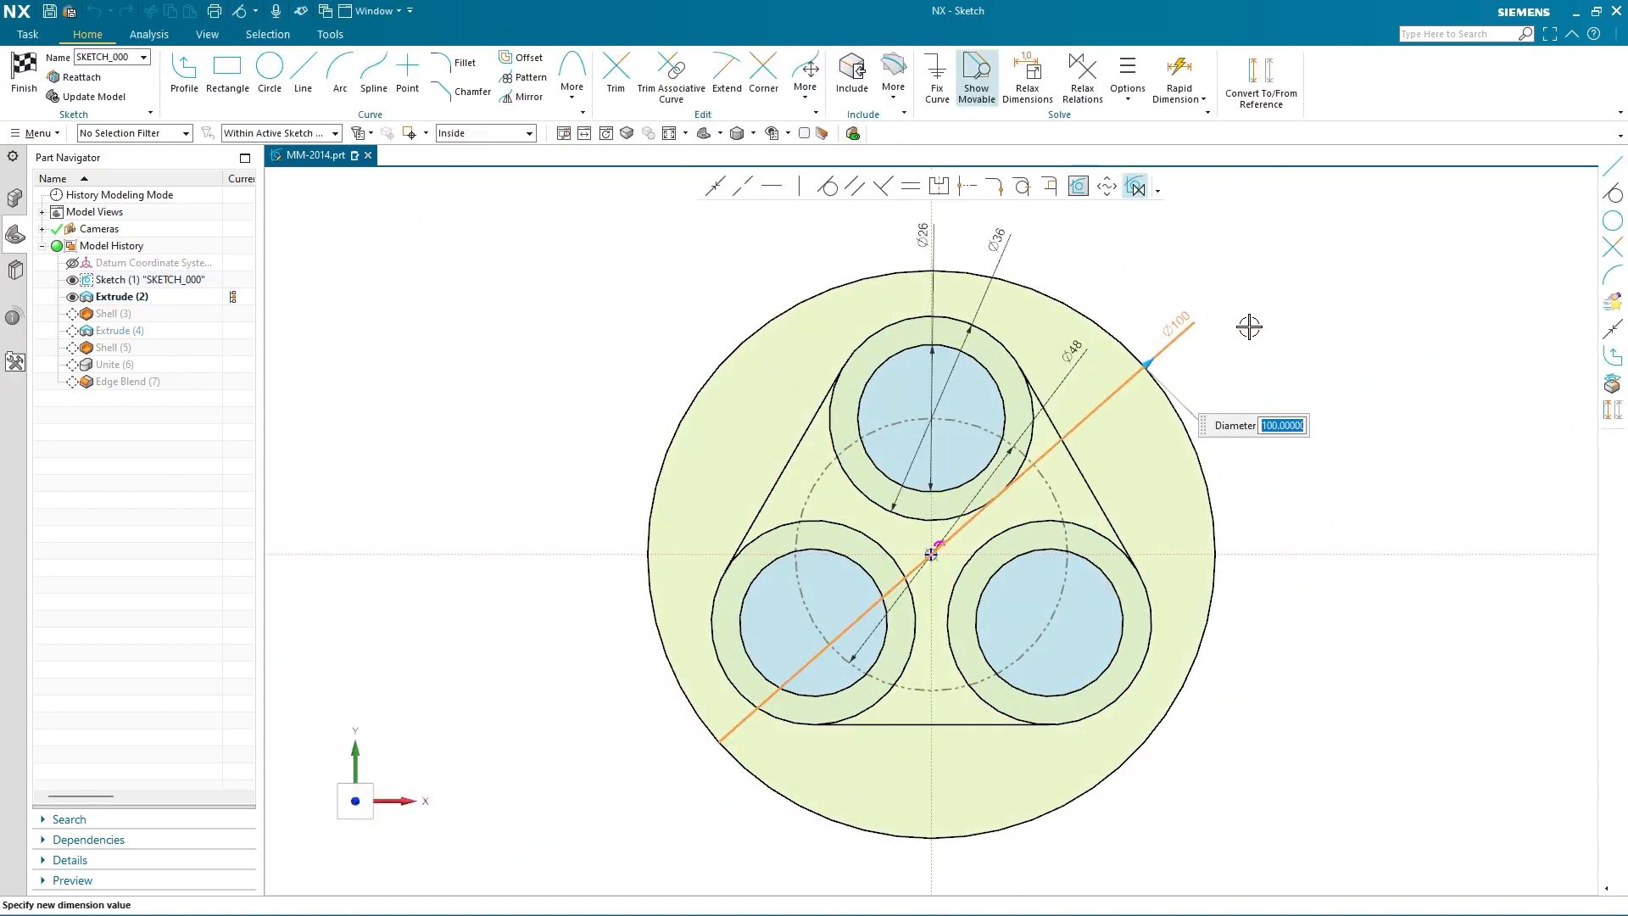
text(84)
key(Return)
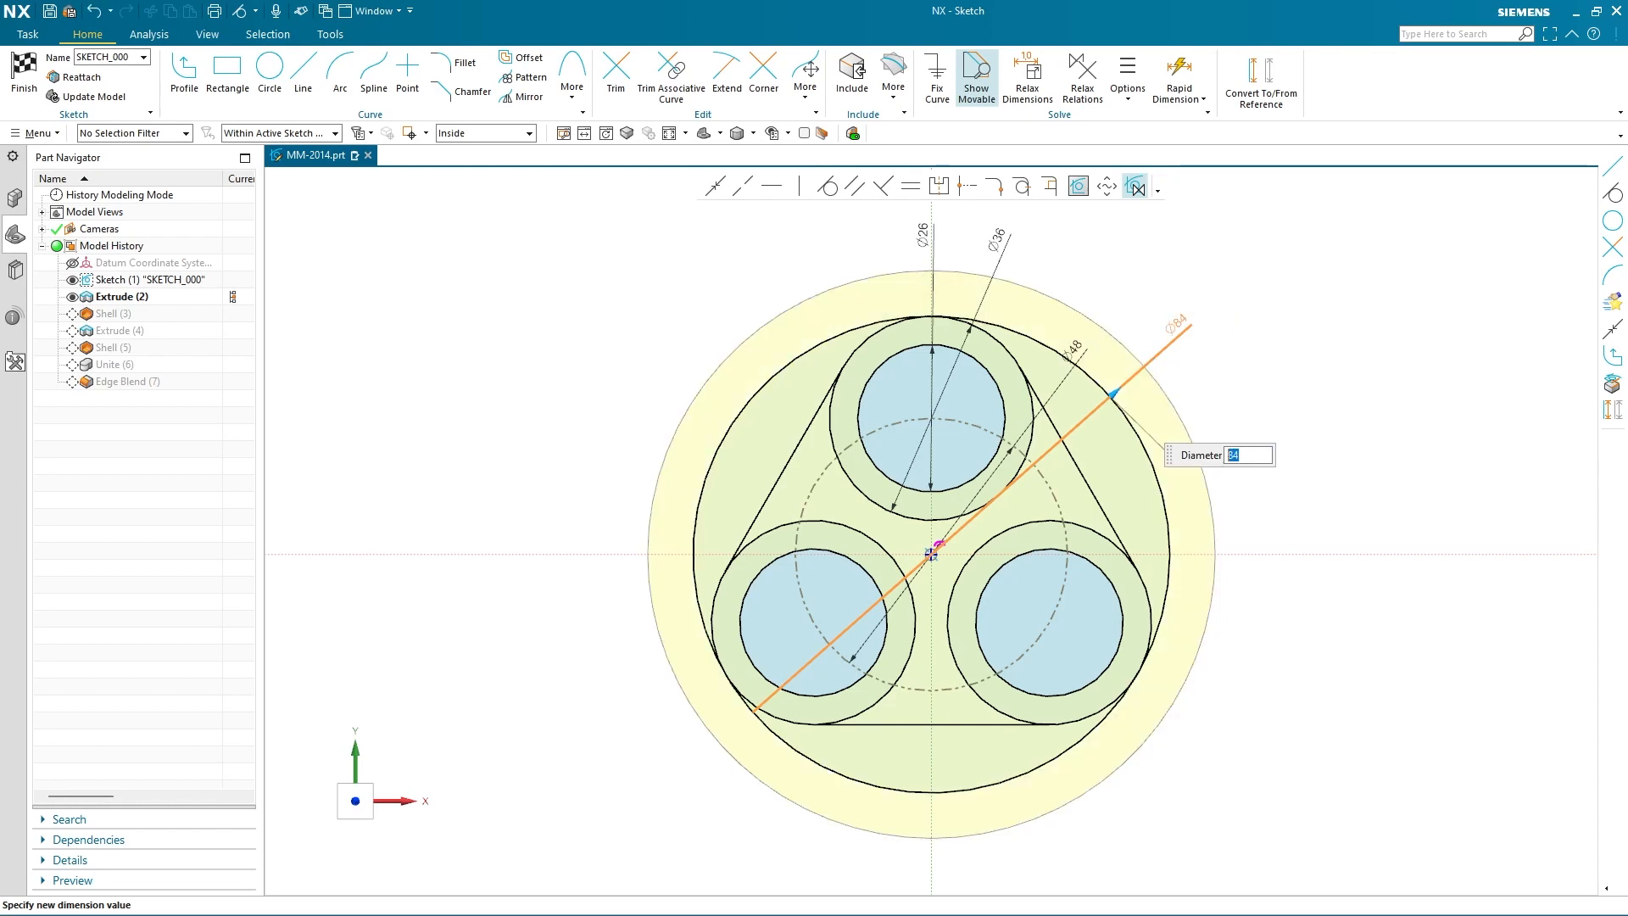
click(24, 73)
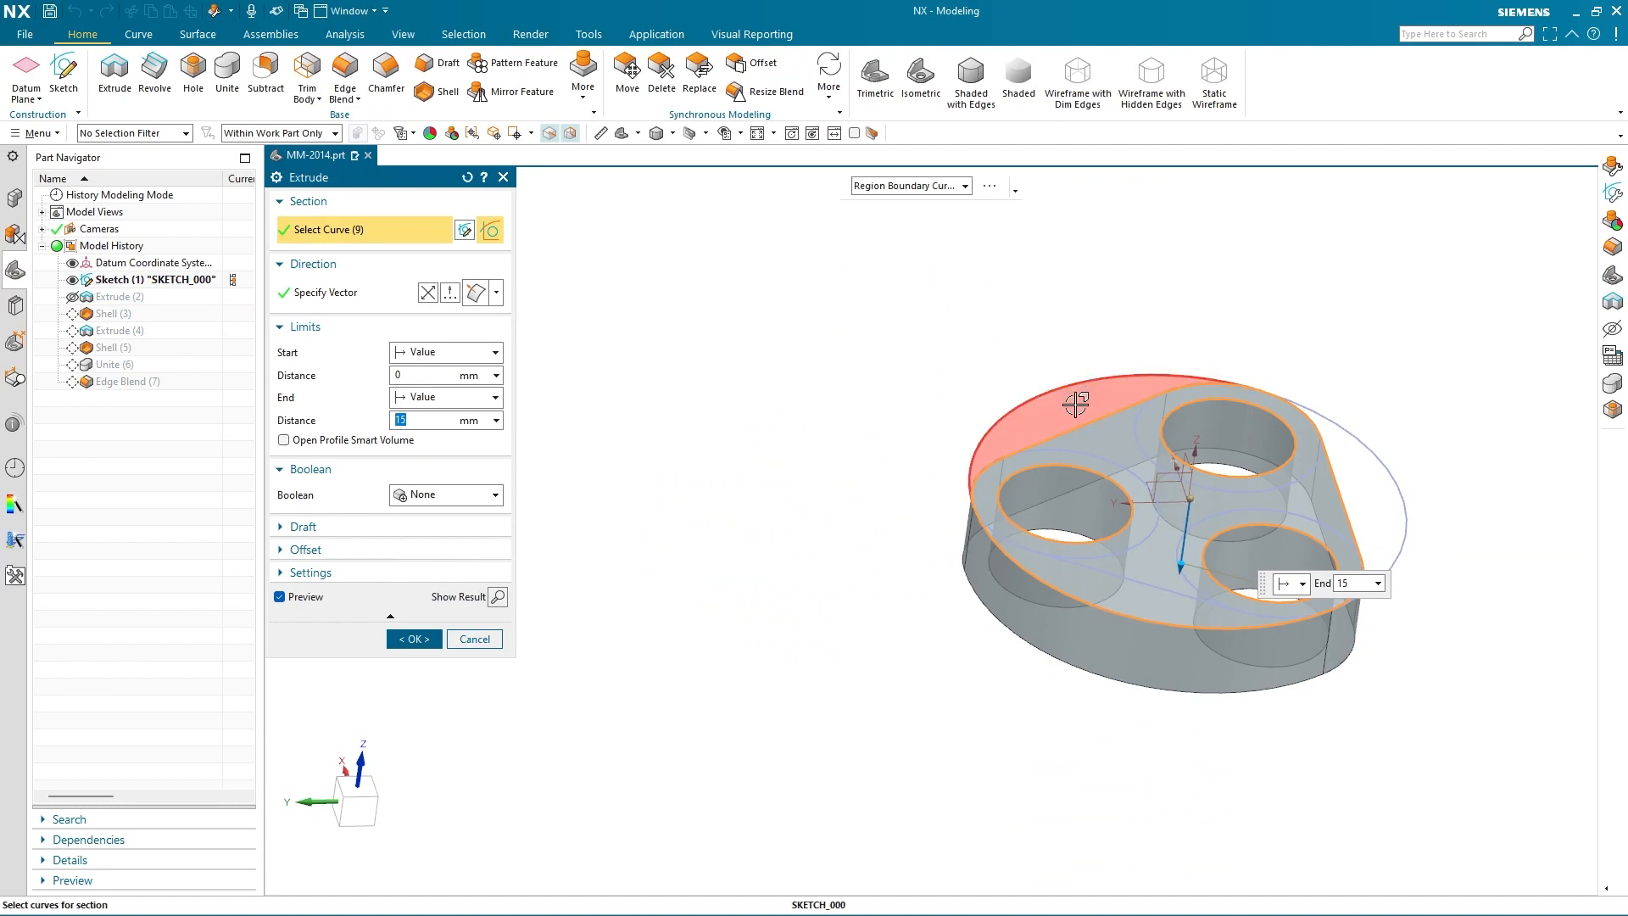
Add the two missing outer segment regions to the disc's 15 mm extrude section so it fills the 84 mm circle
click(1073, 384)
click(1366, 483)
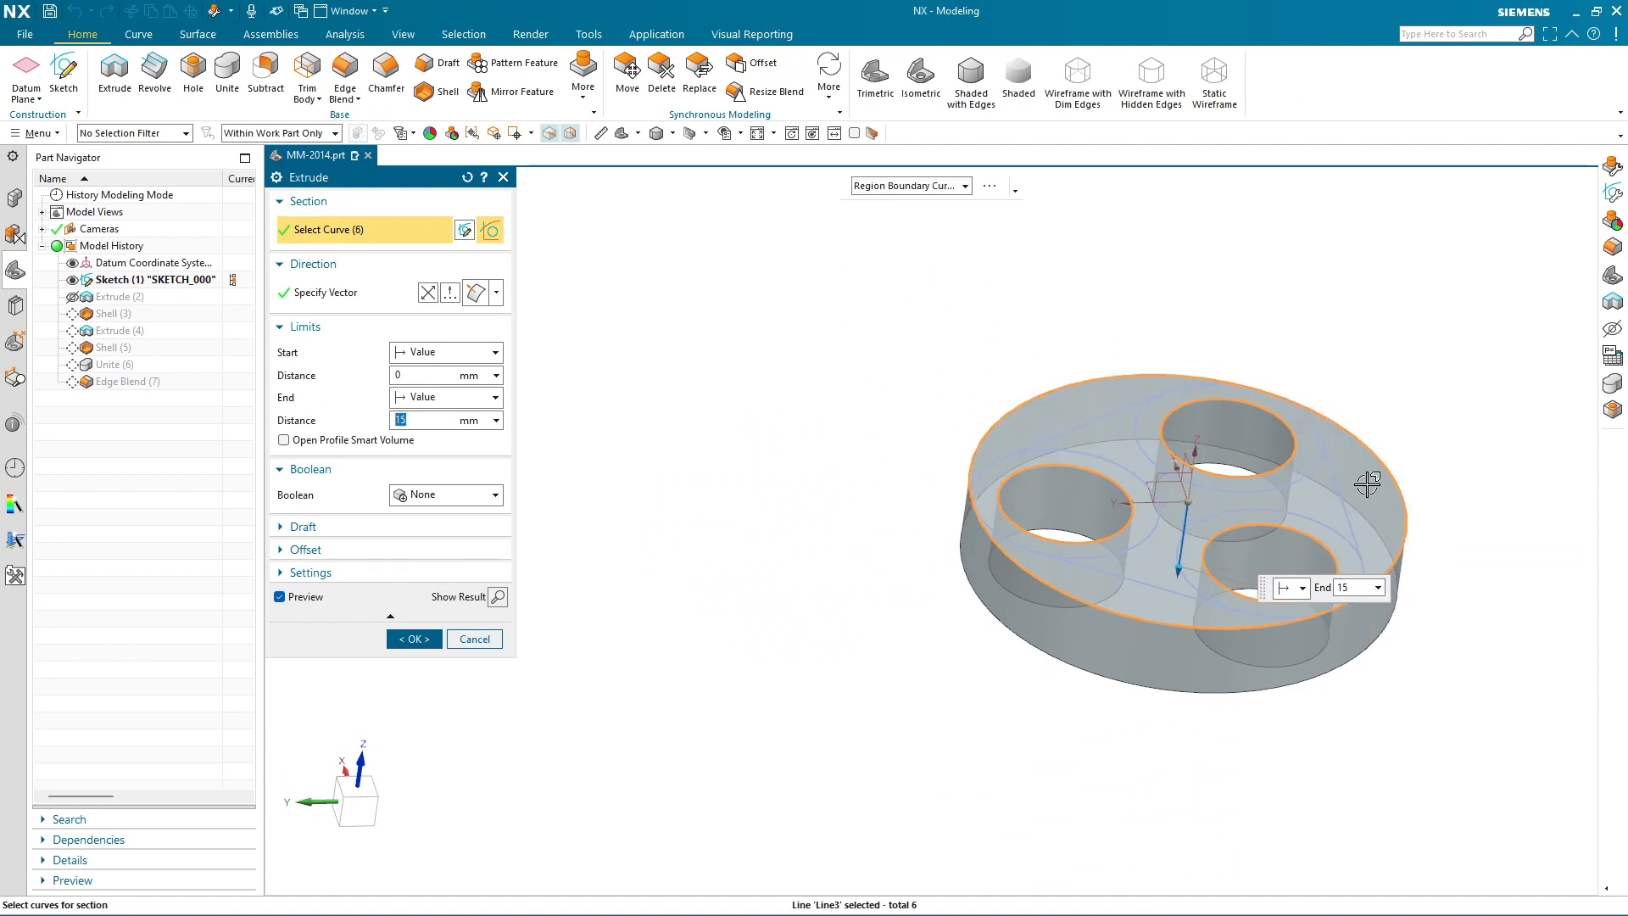
click(428, 638)
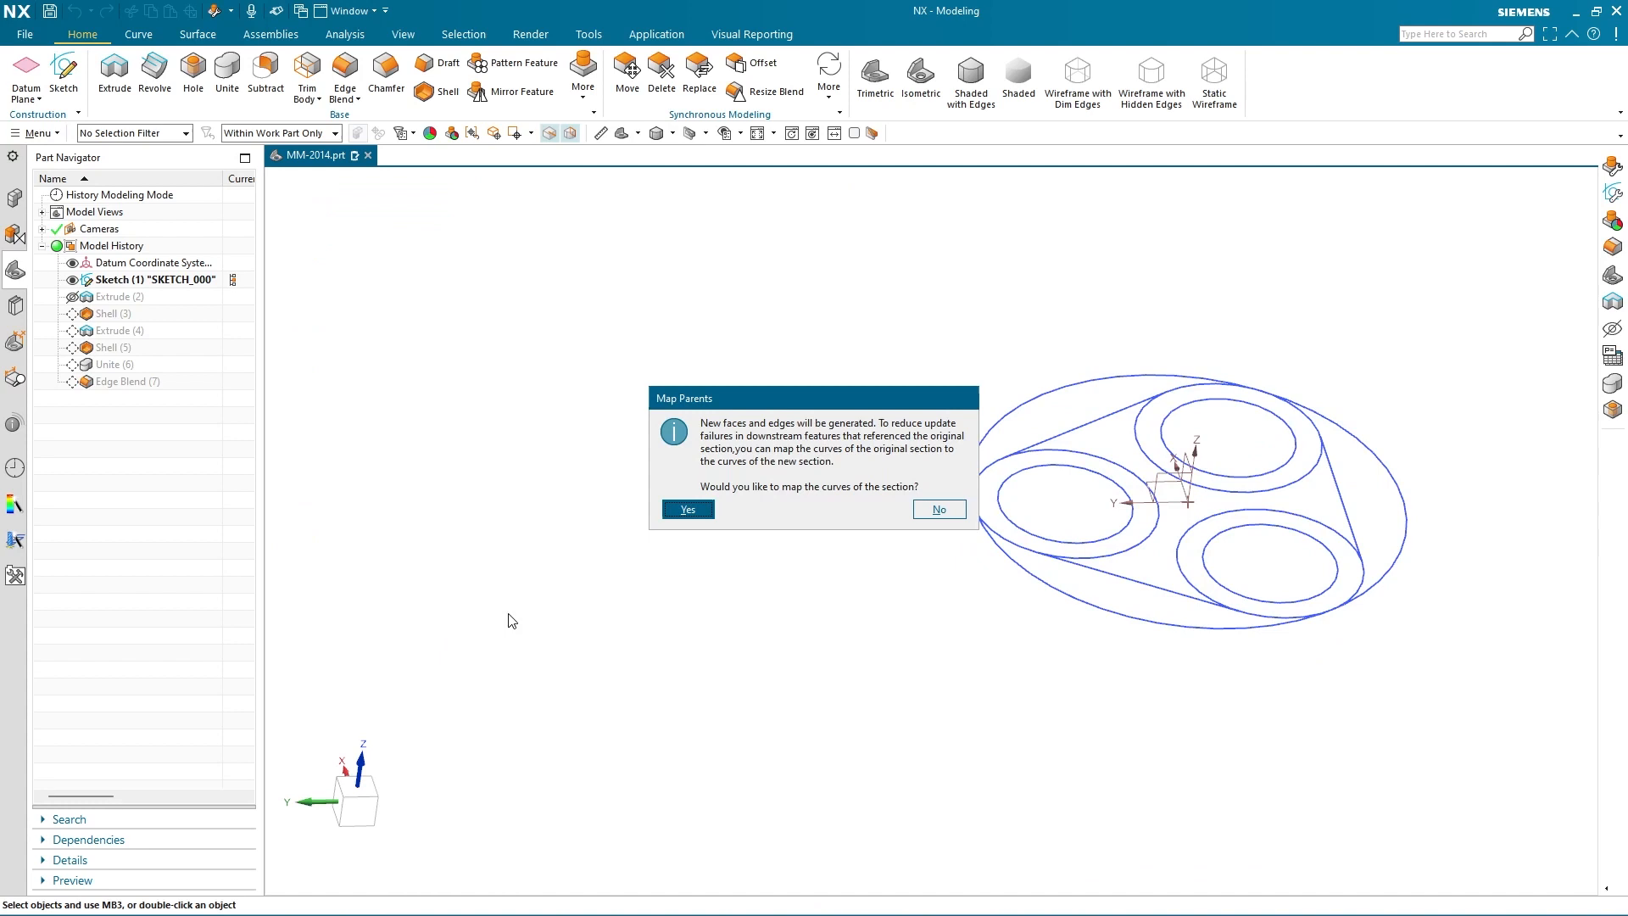
Map two outer curves of the disc Extrude's original section to the two new outer circle arcs and accept the replacement
click(688, 509)
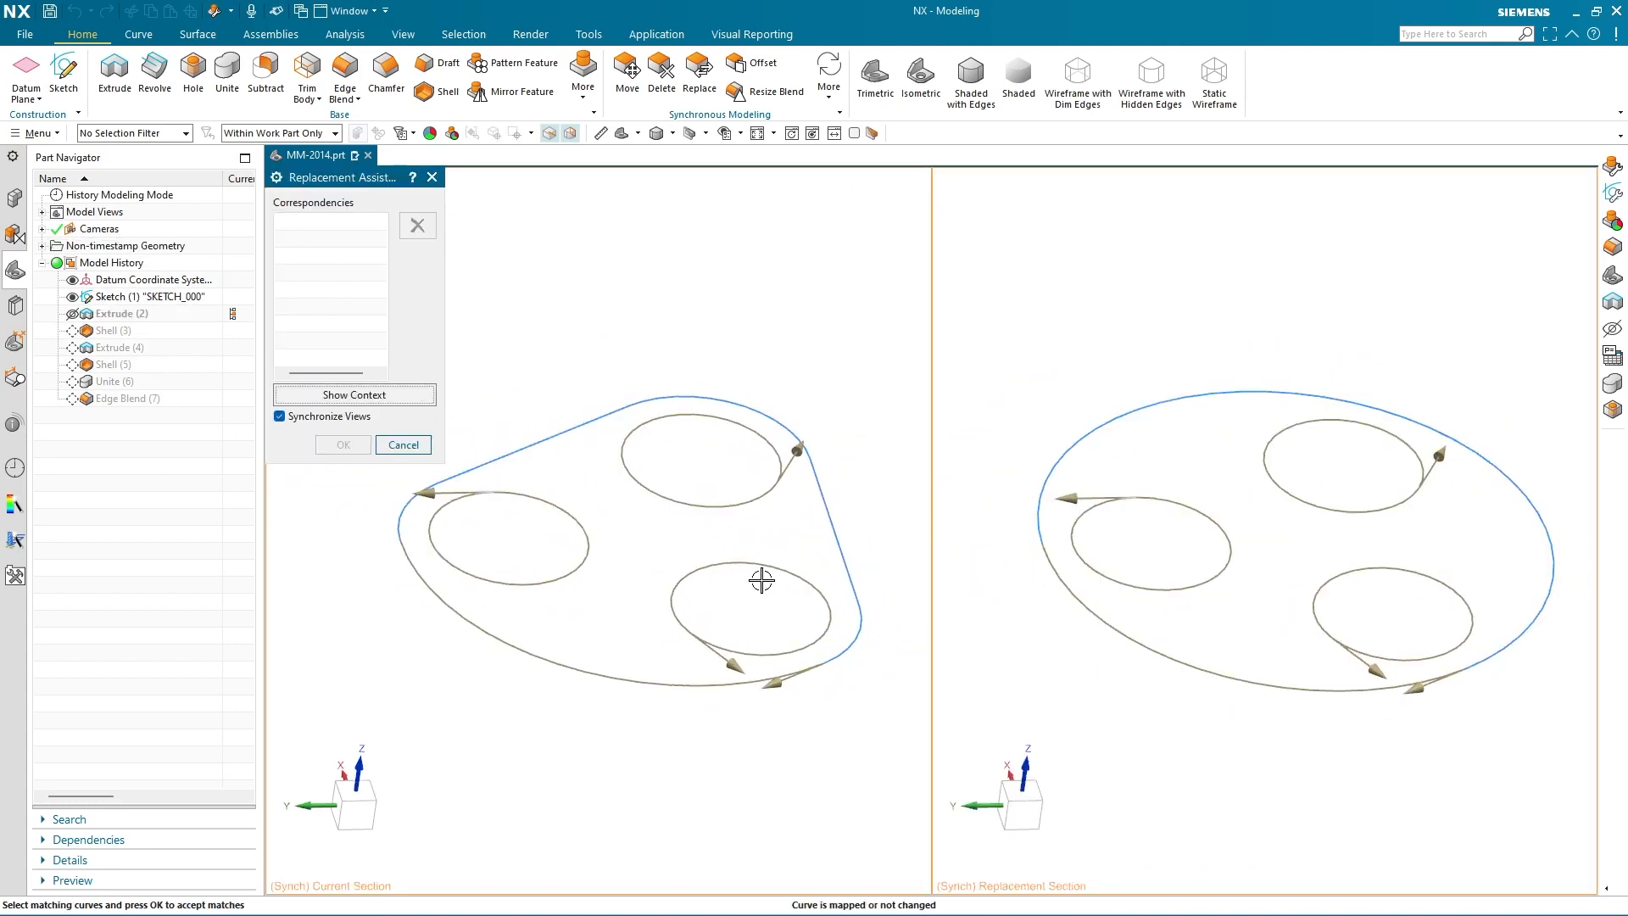
click(861, 632)
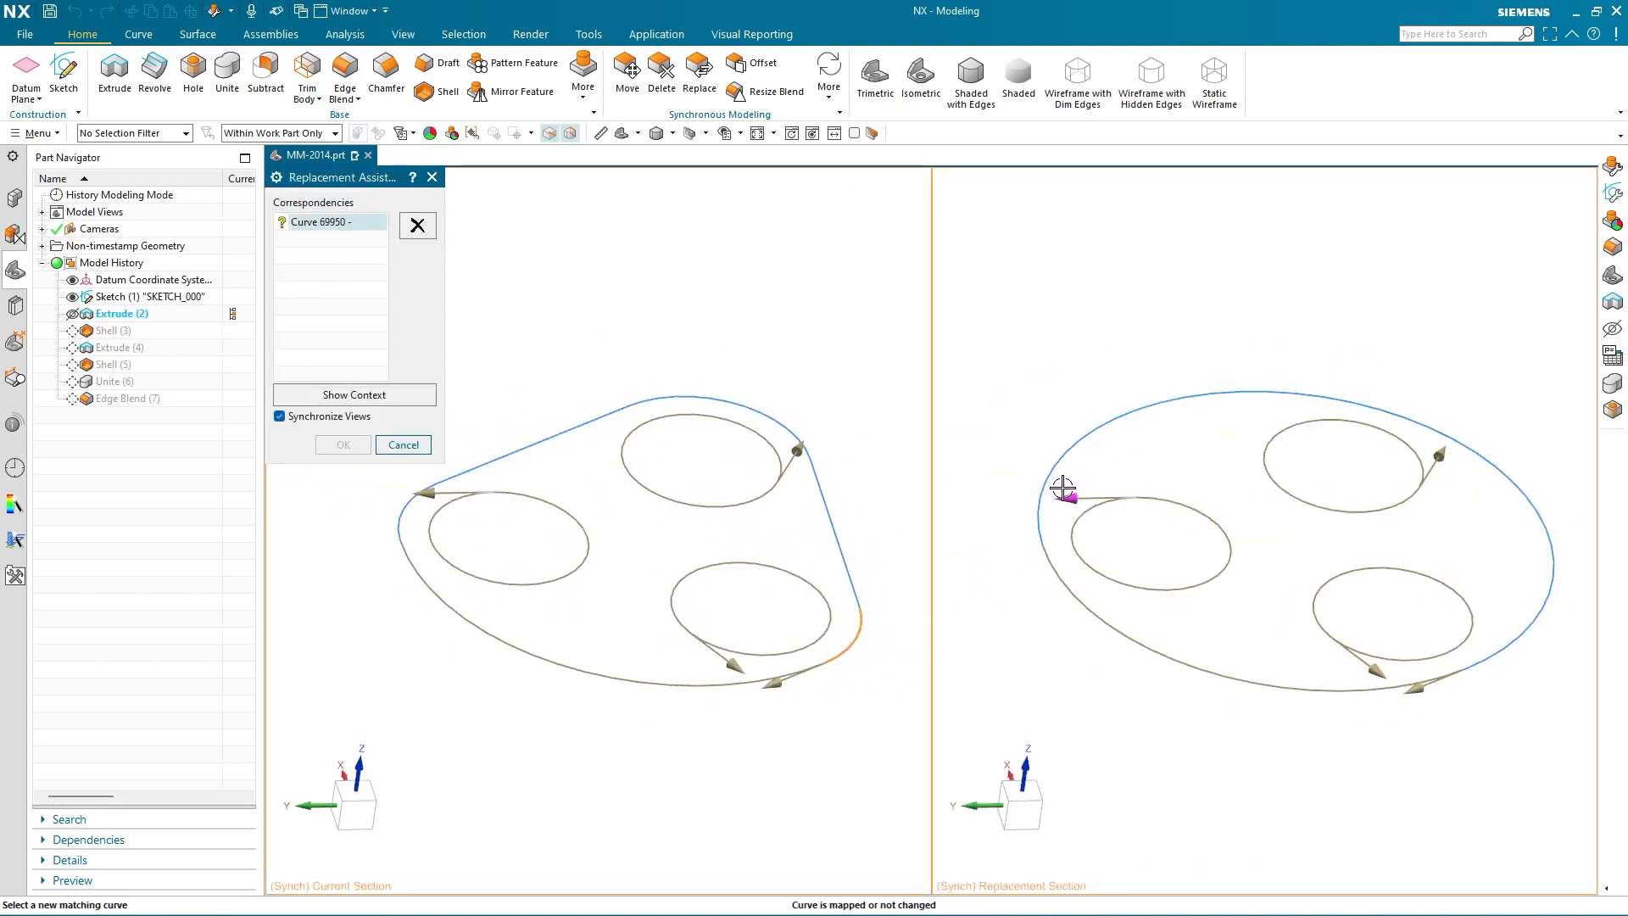
click(1062, 462)
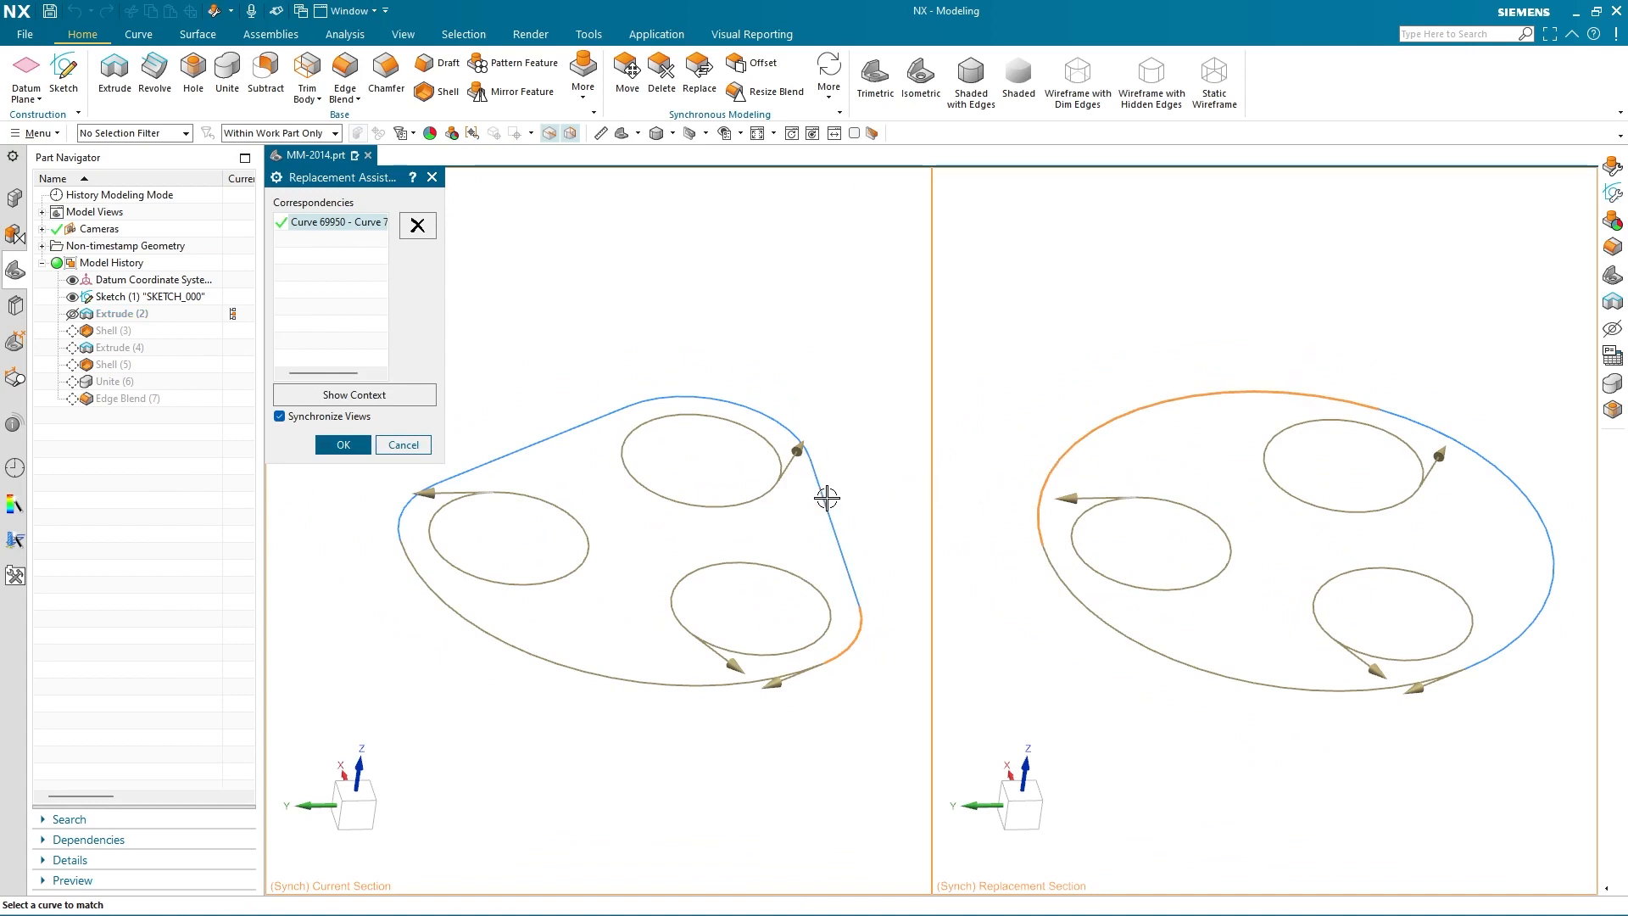
click(827, 498)
click(1429, 424)
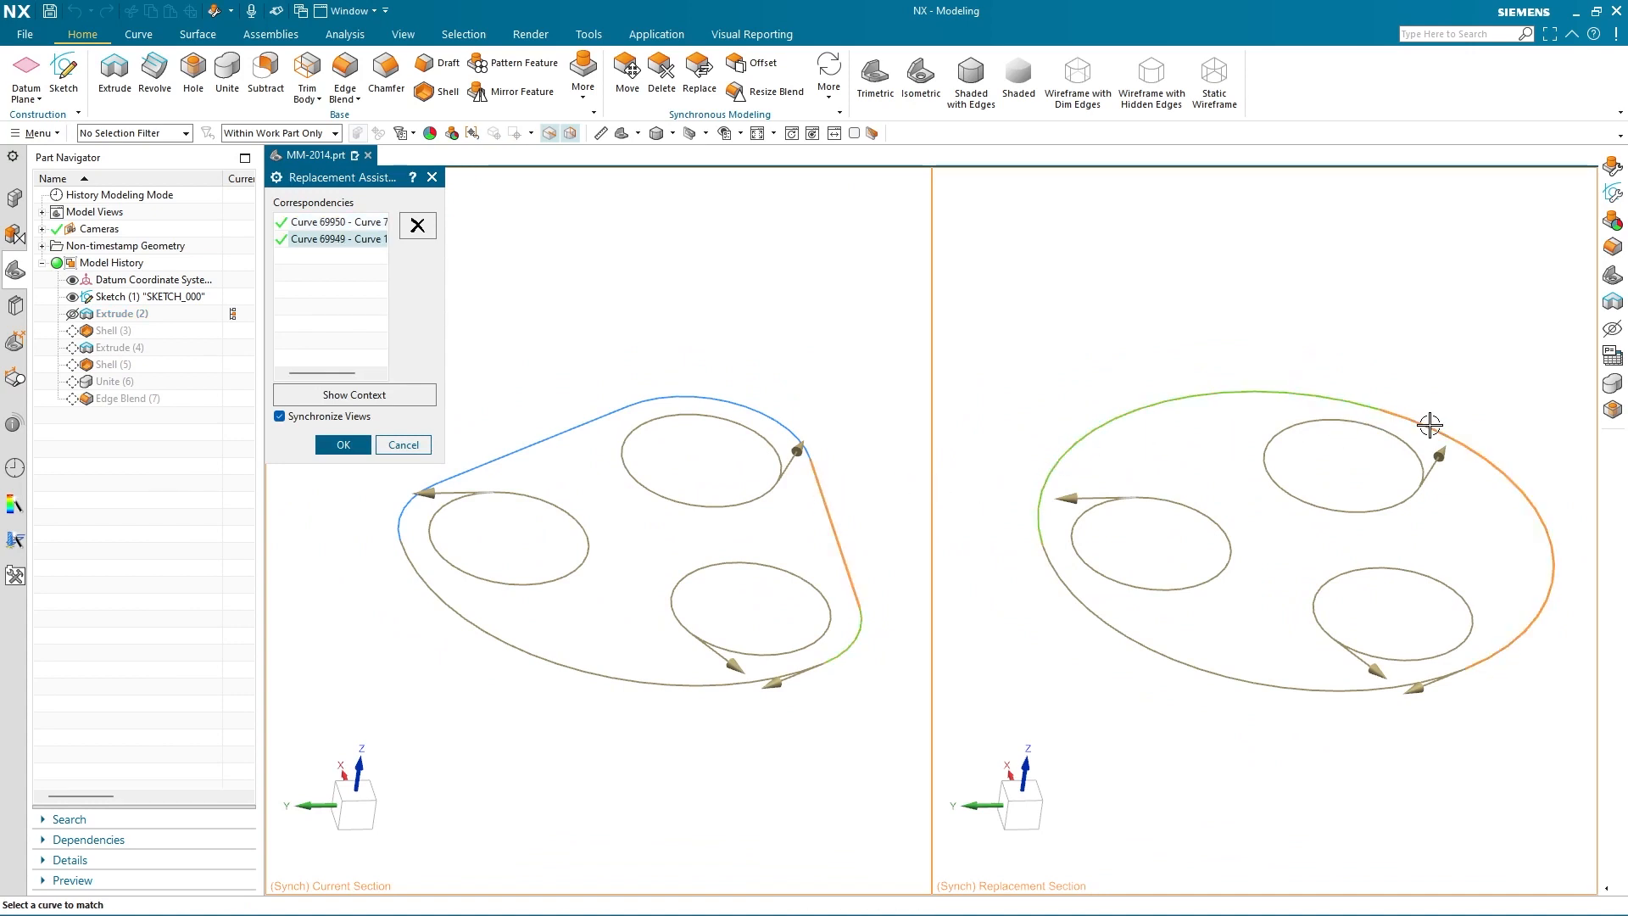
click(343, 445)
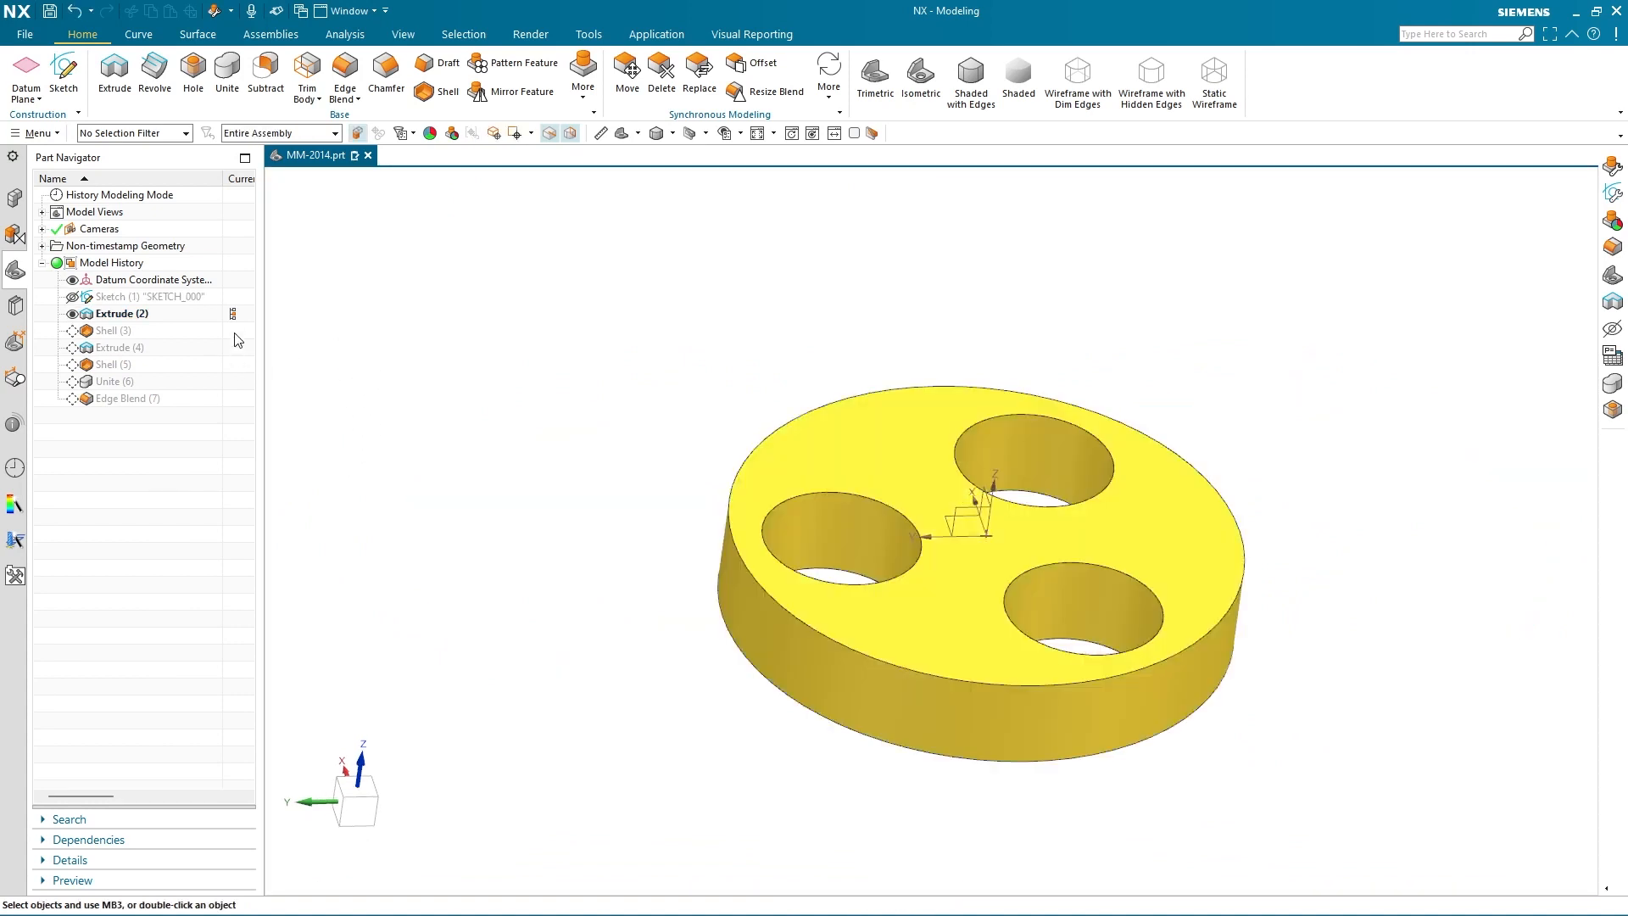
Advance the current feature one by one from the disc's Shell through the boss's Extrude and Shell to the Unite
click(239, 339)
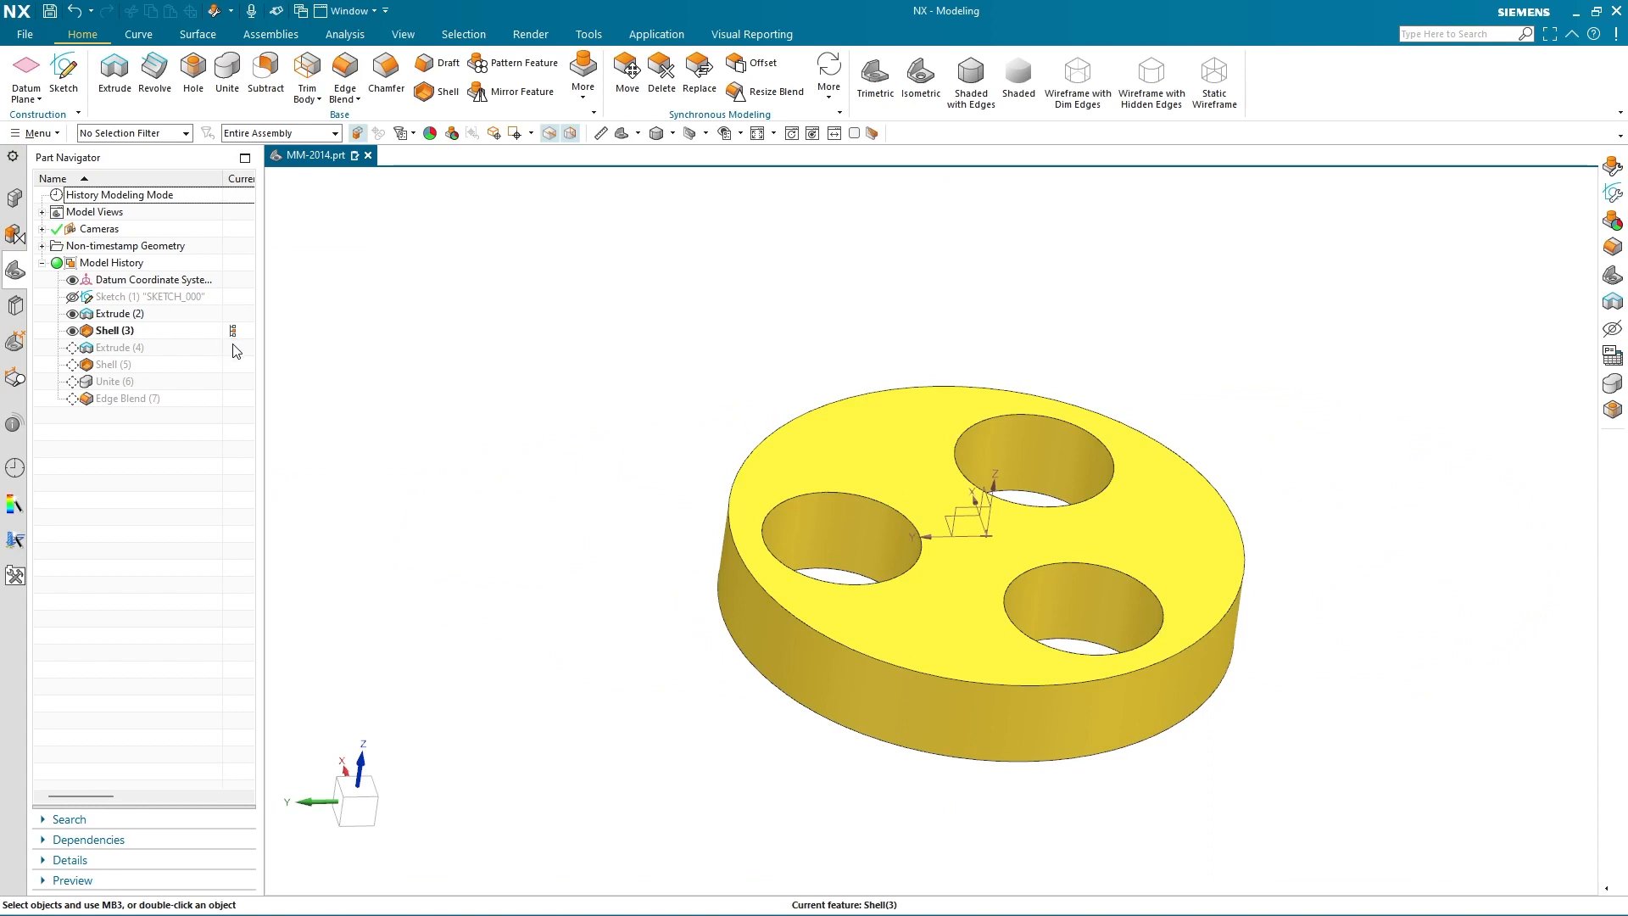
click(235, 349)
click(235, 367)
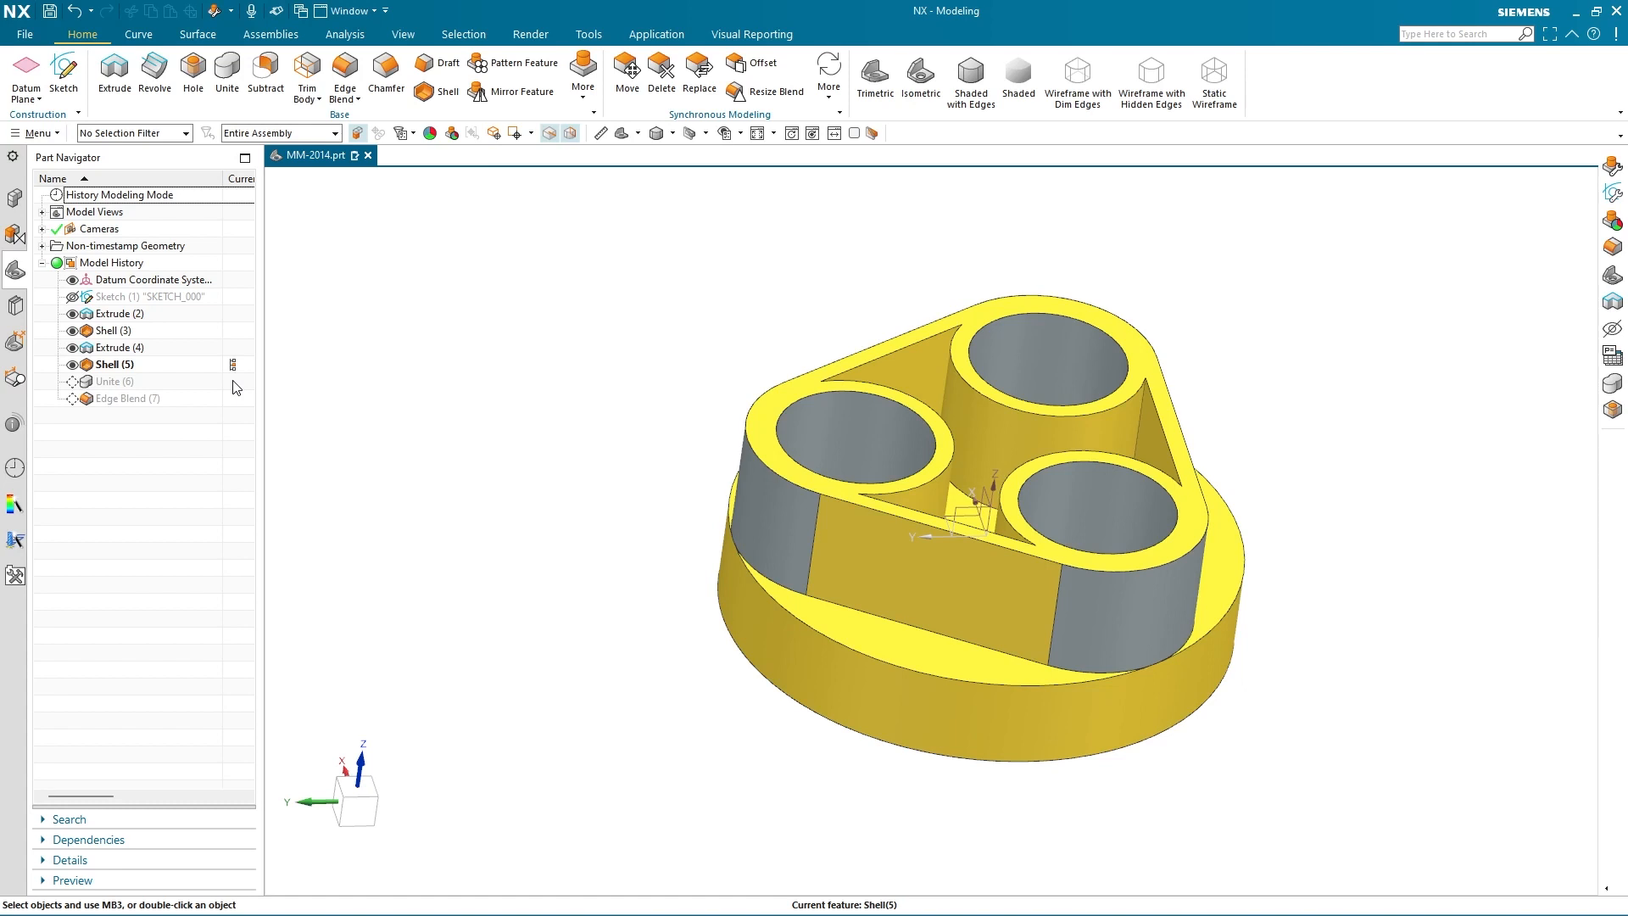
click(234, 383)
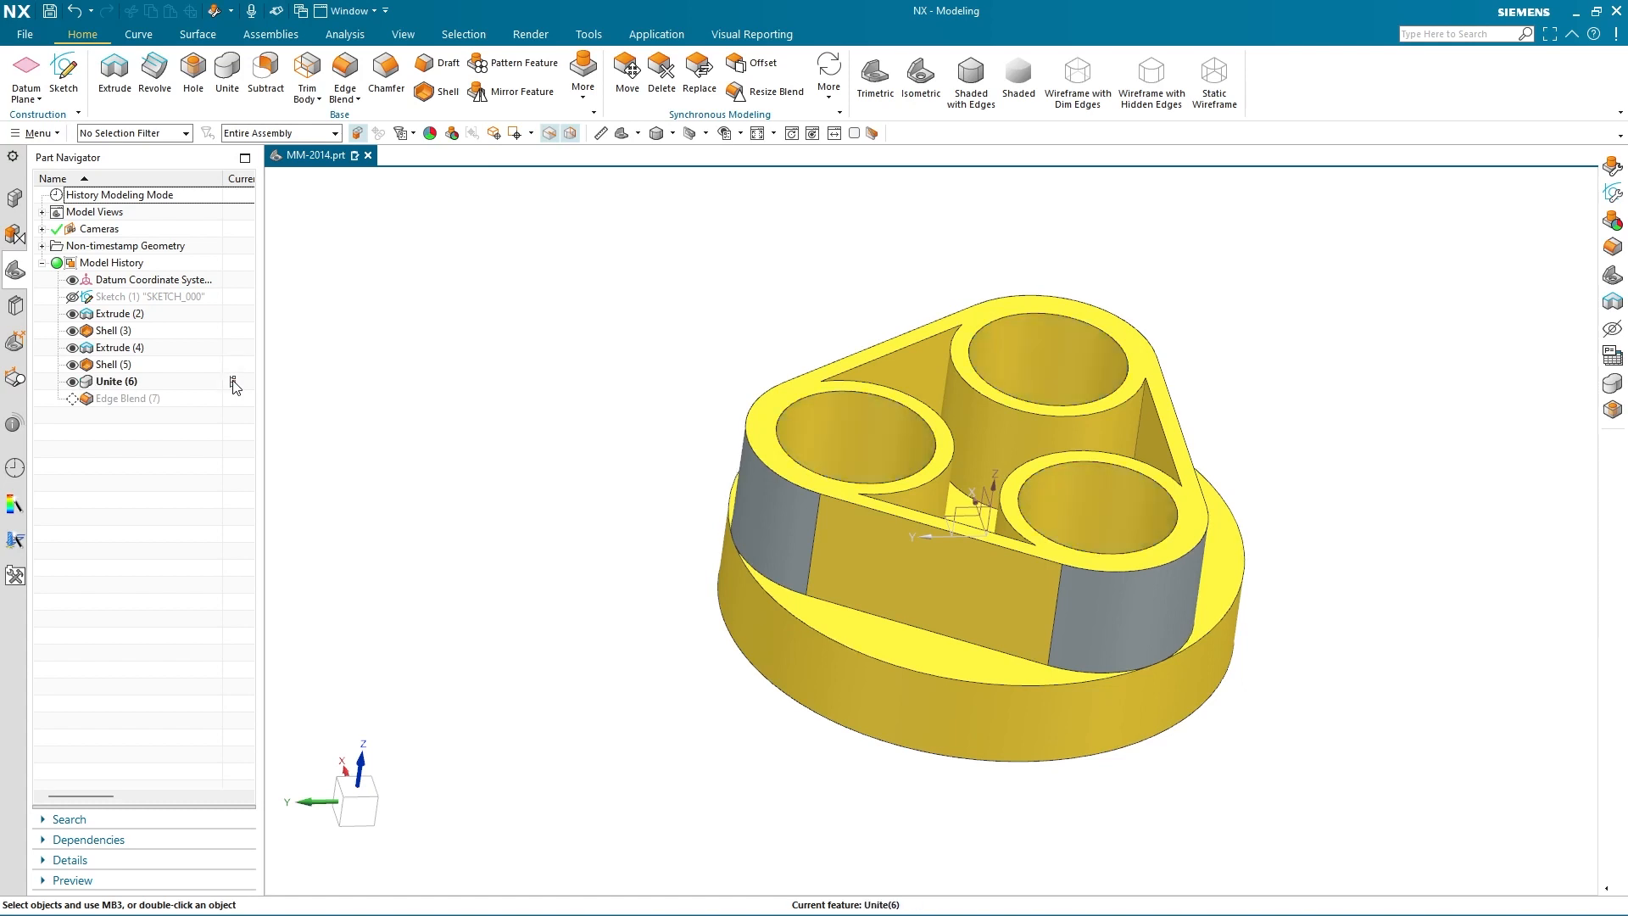
Begin a circular 3 mm Edge Blend on the disc's upper outer rim, selected as tangent edges
click(346, 68)
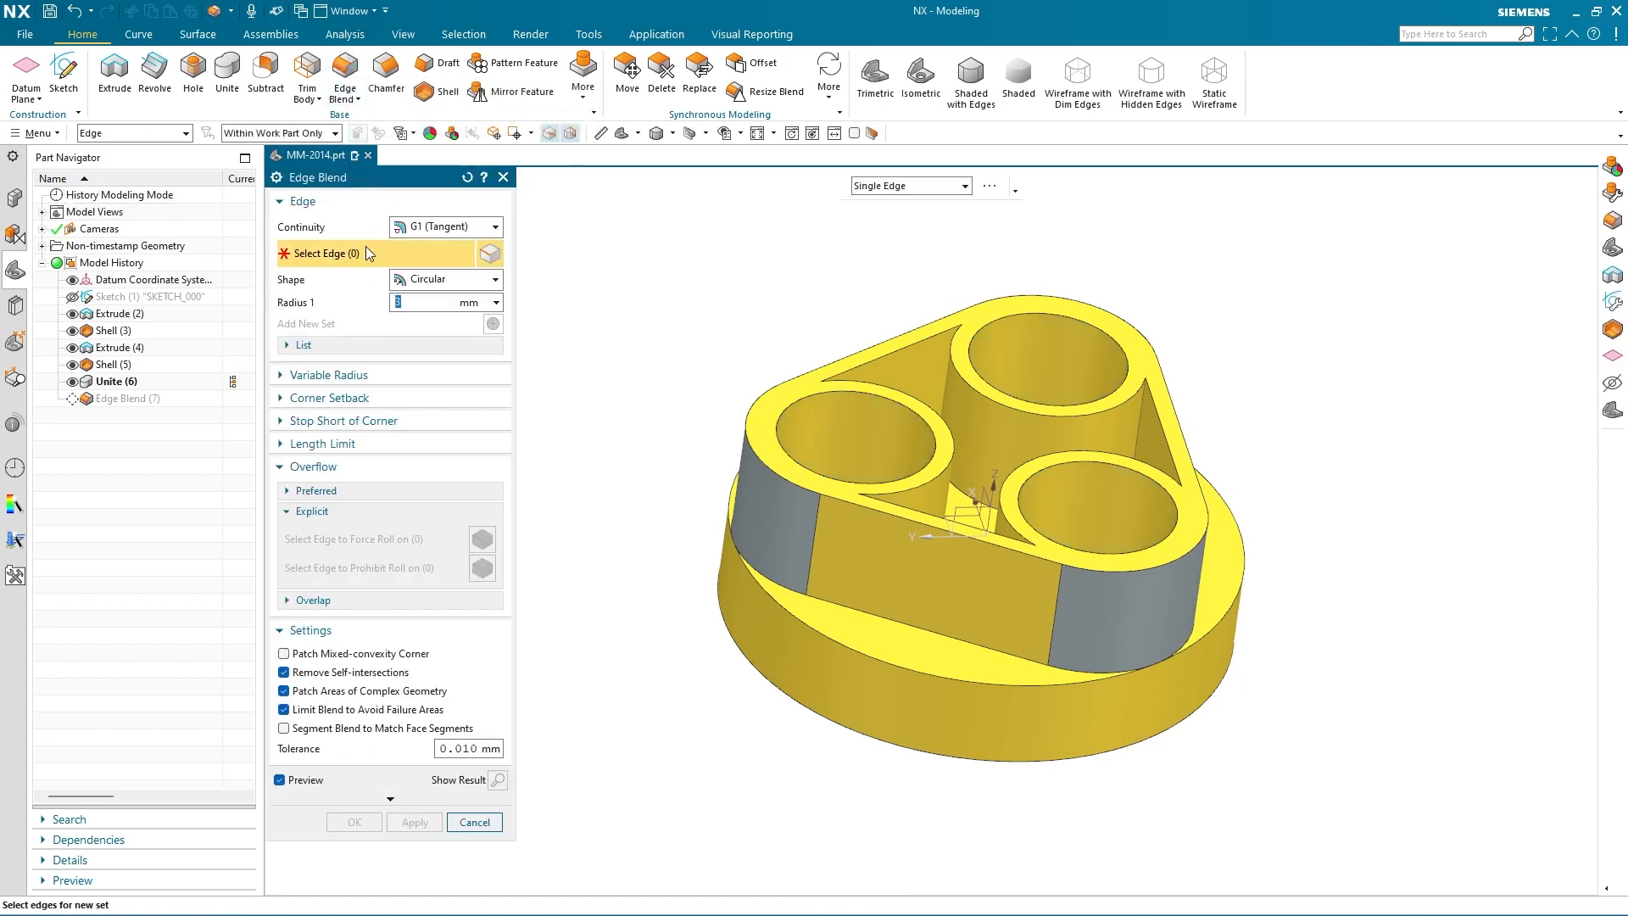
click(865, 188)
click(905, 245)
click(848, 651)
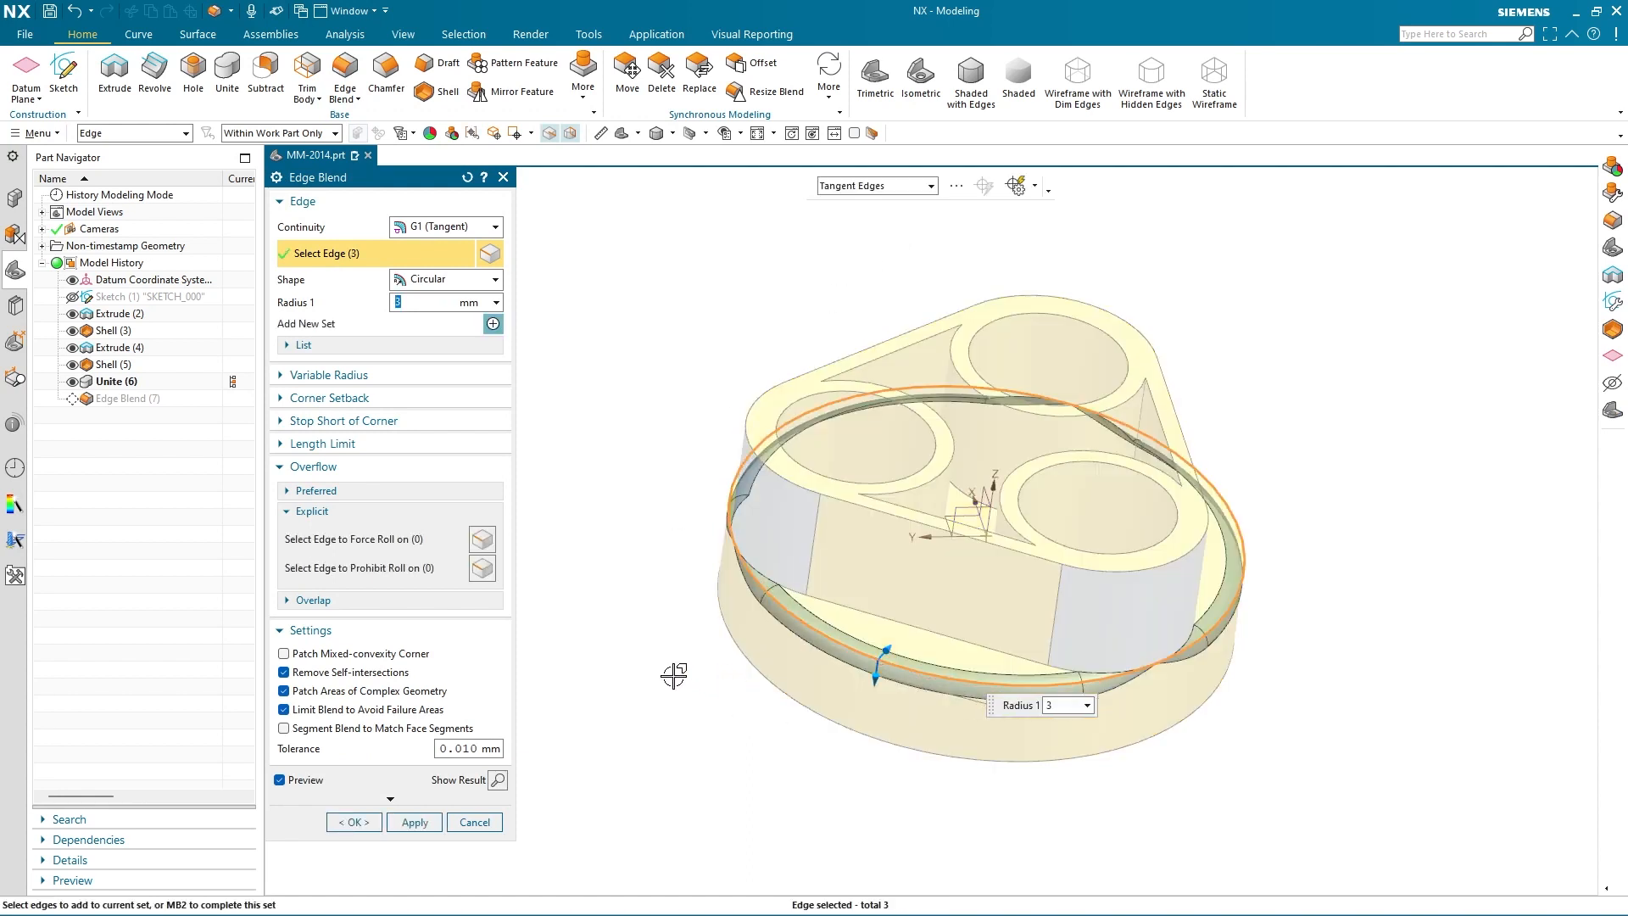
Prohibit the rim blend from rolling onto all edges around the boss's base outline, and create the blend
click(434, 570)
middle_drag(921, 852, 975, 848)
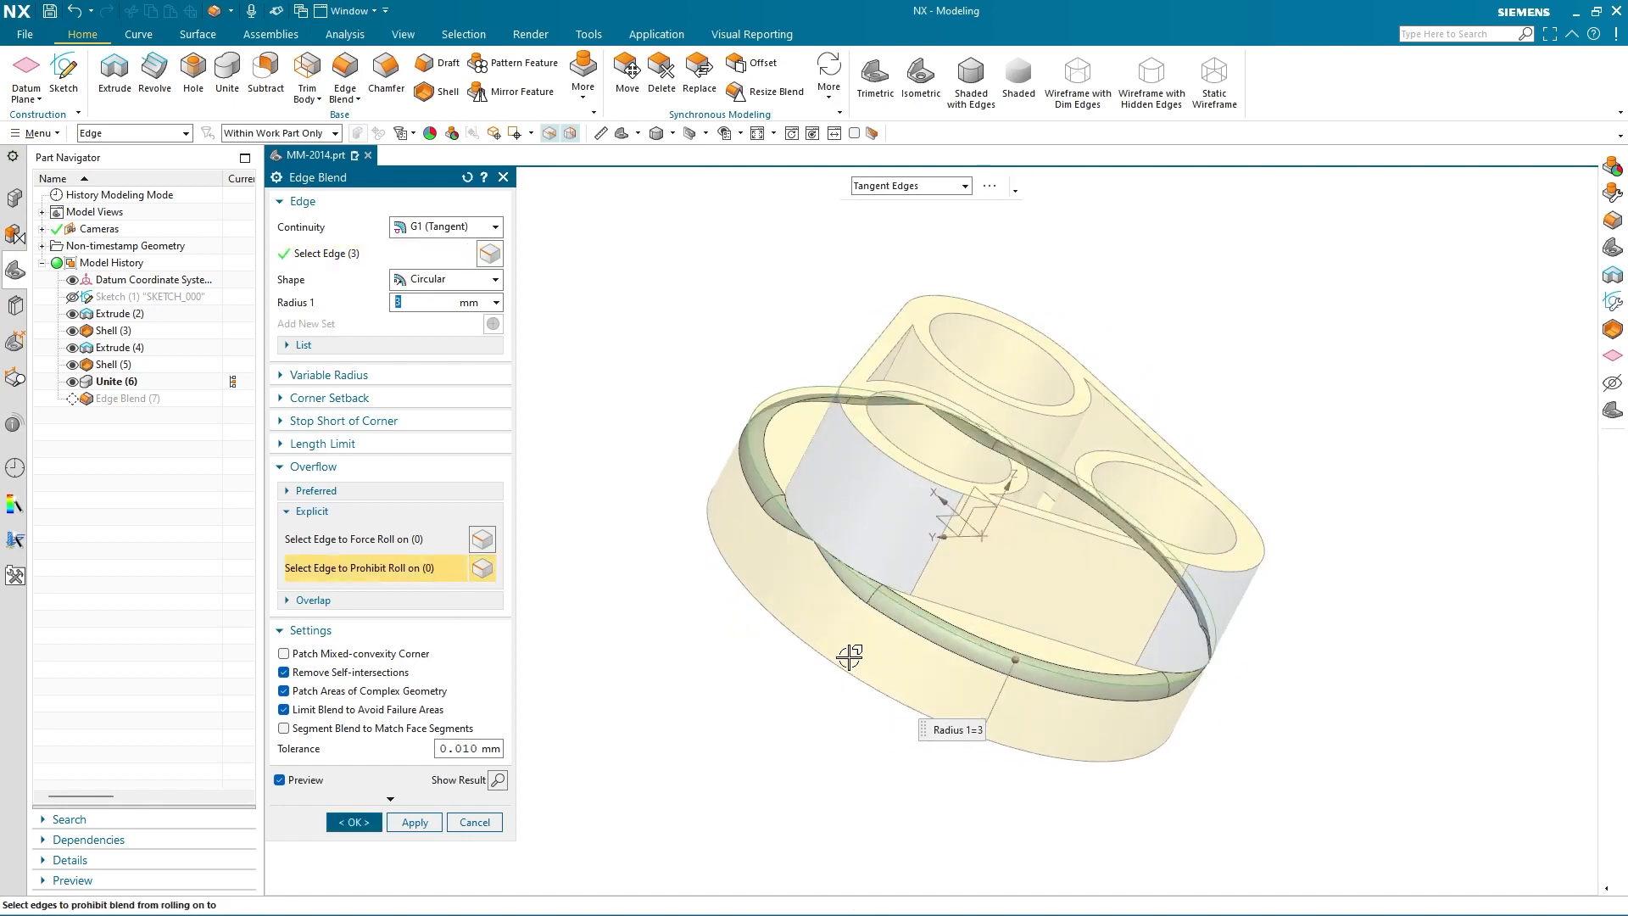
click(785, 507)
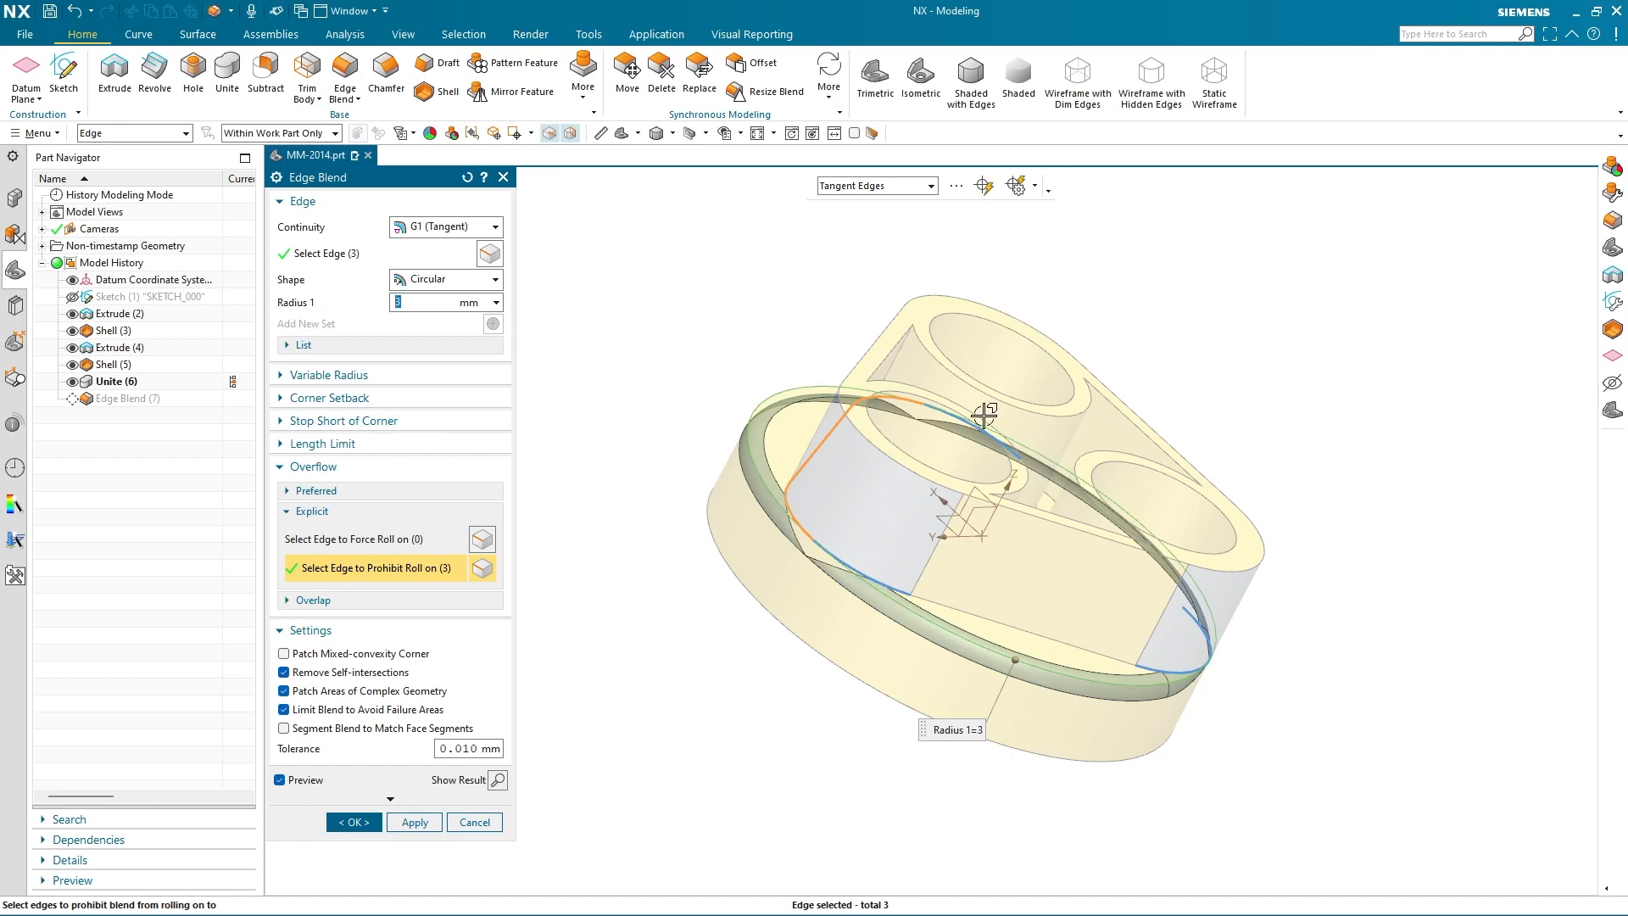
click(982, 188)
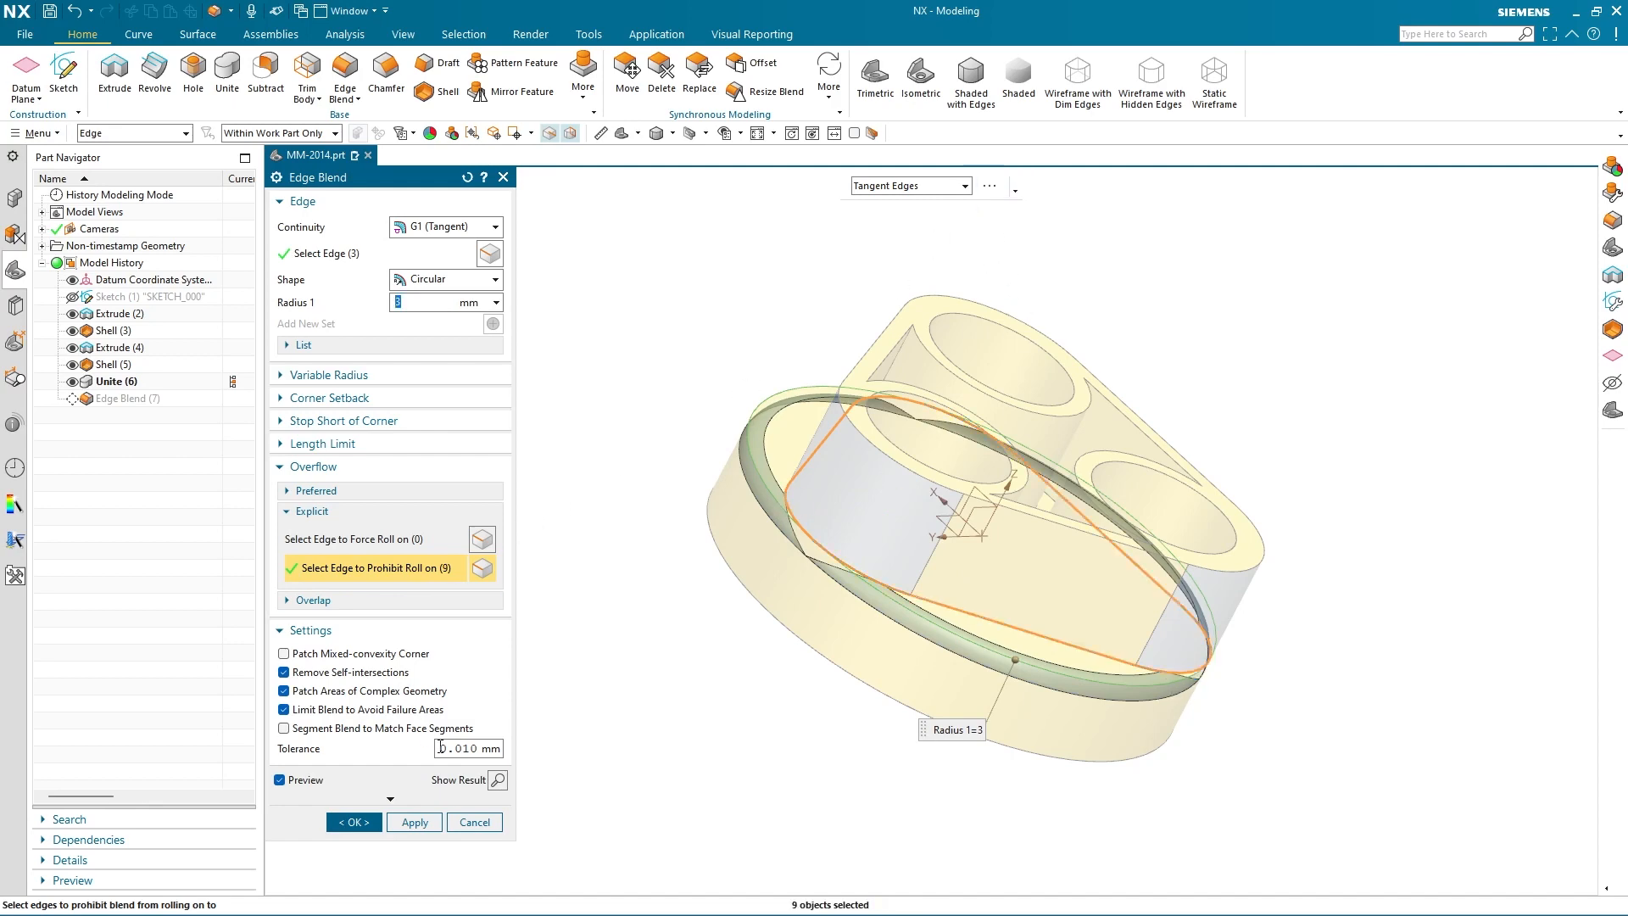
click(499, 780)
middle_drag(832, 741, 634, 772)
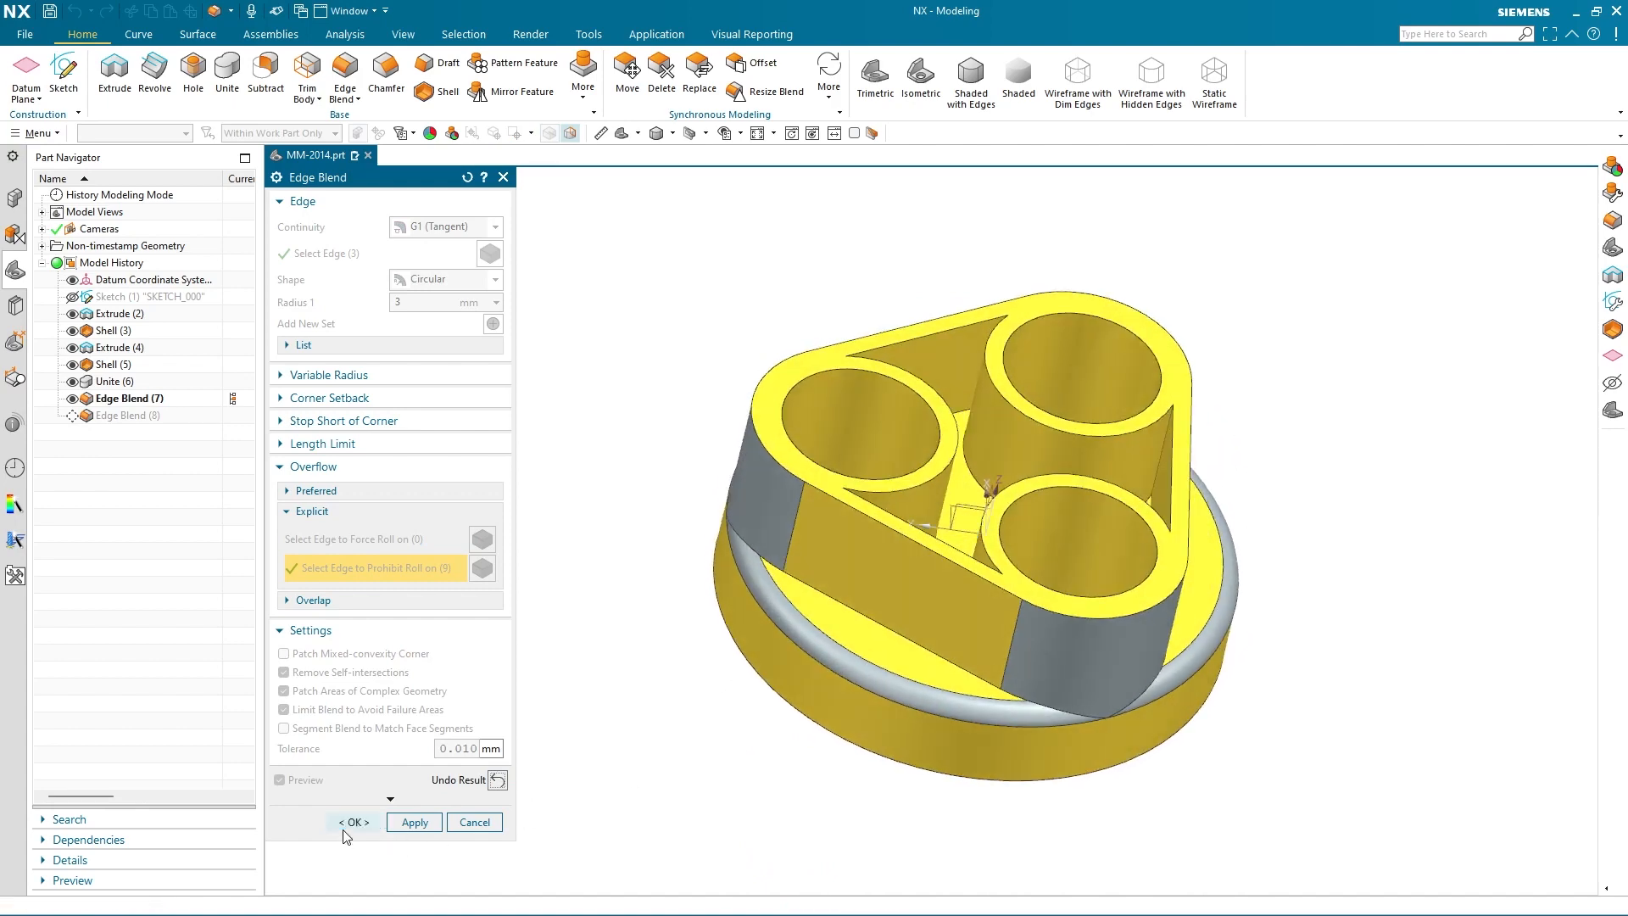
click(353, 823)
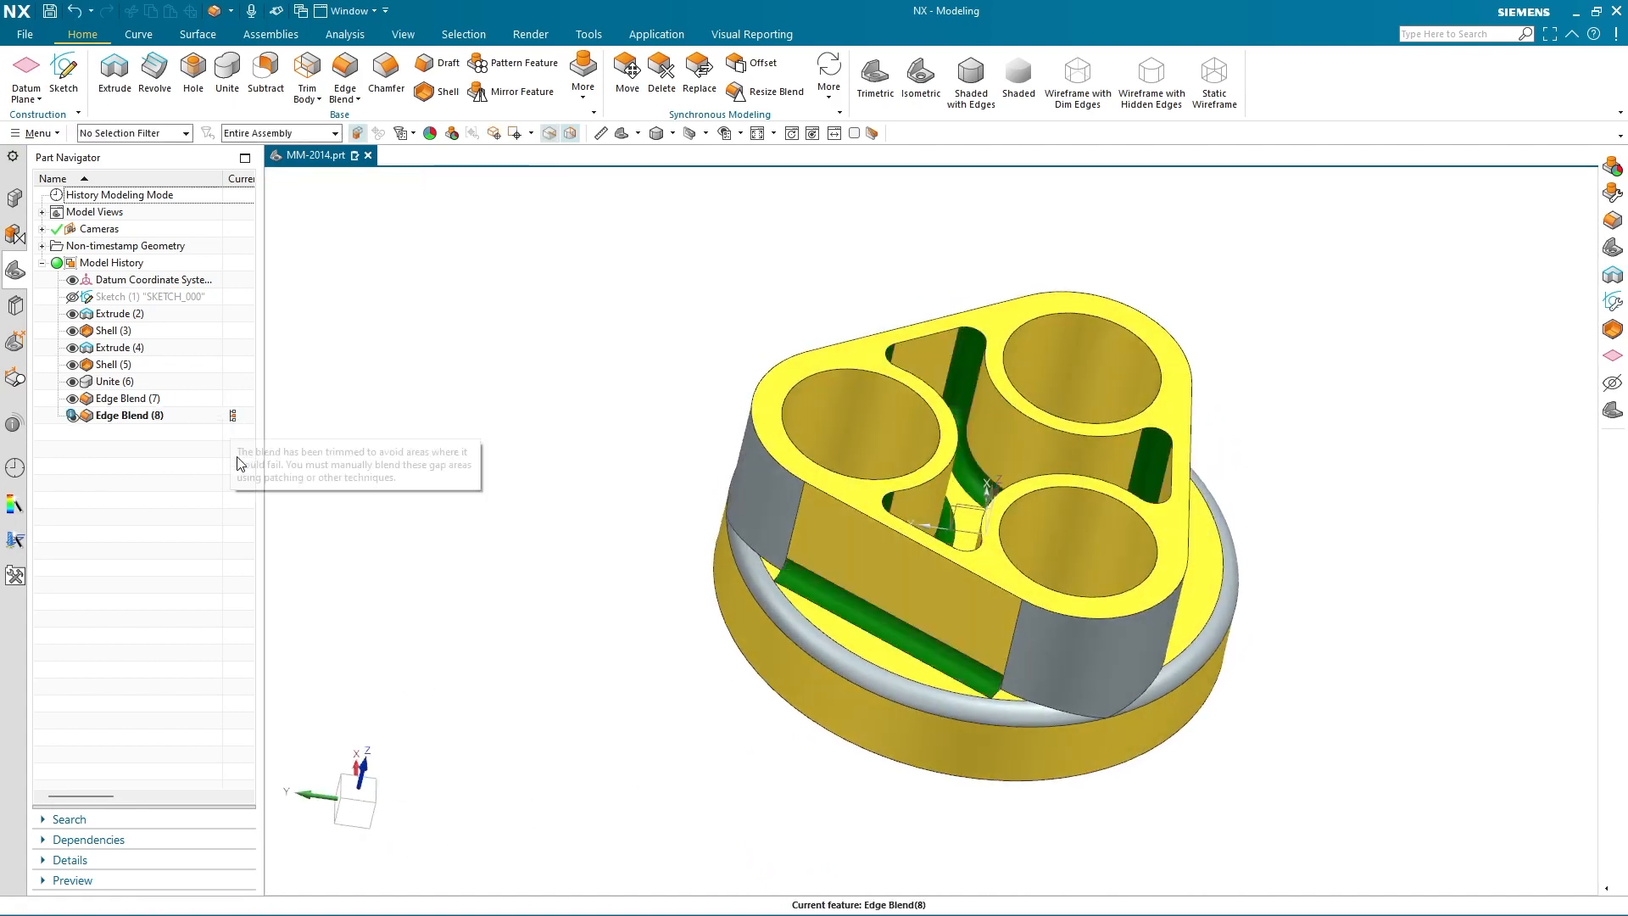
Open the last Edge Blend feature for editing and clear its edge selection
click(129, 419)
double_click(129, 415)
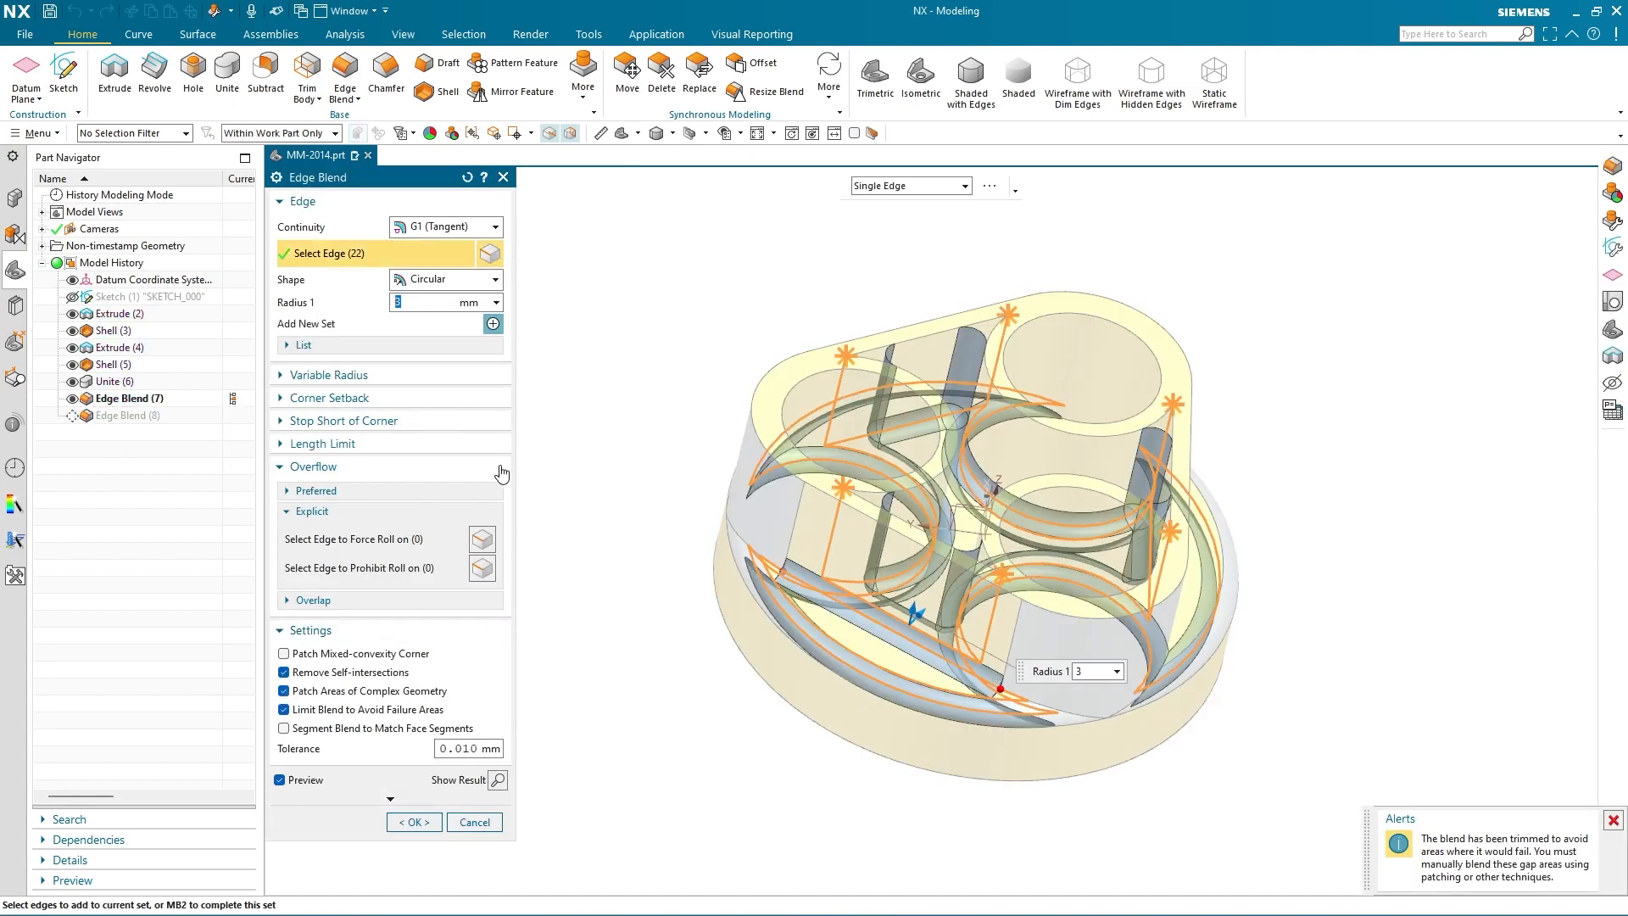
click(503, 175)
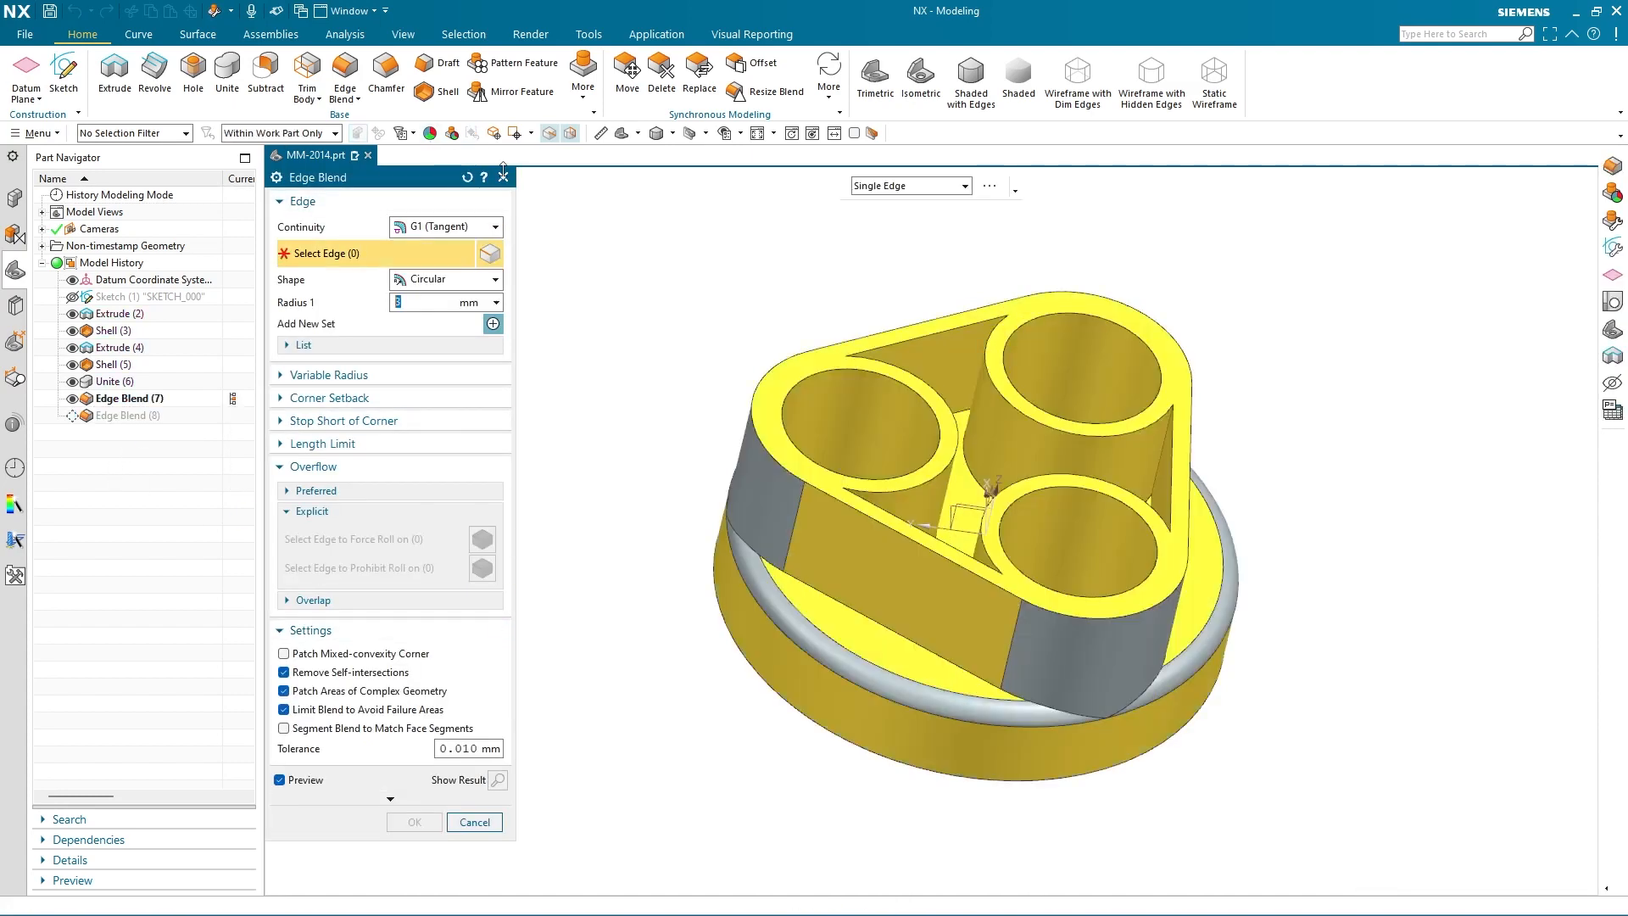
Select the face edges of the boss's pocket floor and of the shelled disc's inner face for the 3 mm blend
click(863, 188)
click(879, 260)
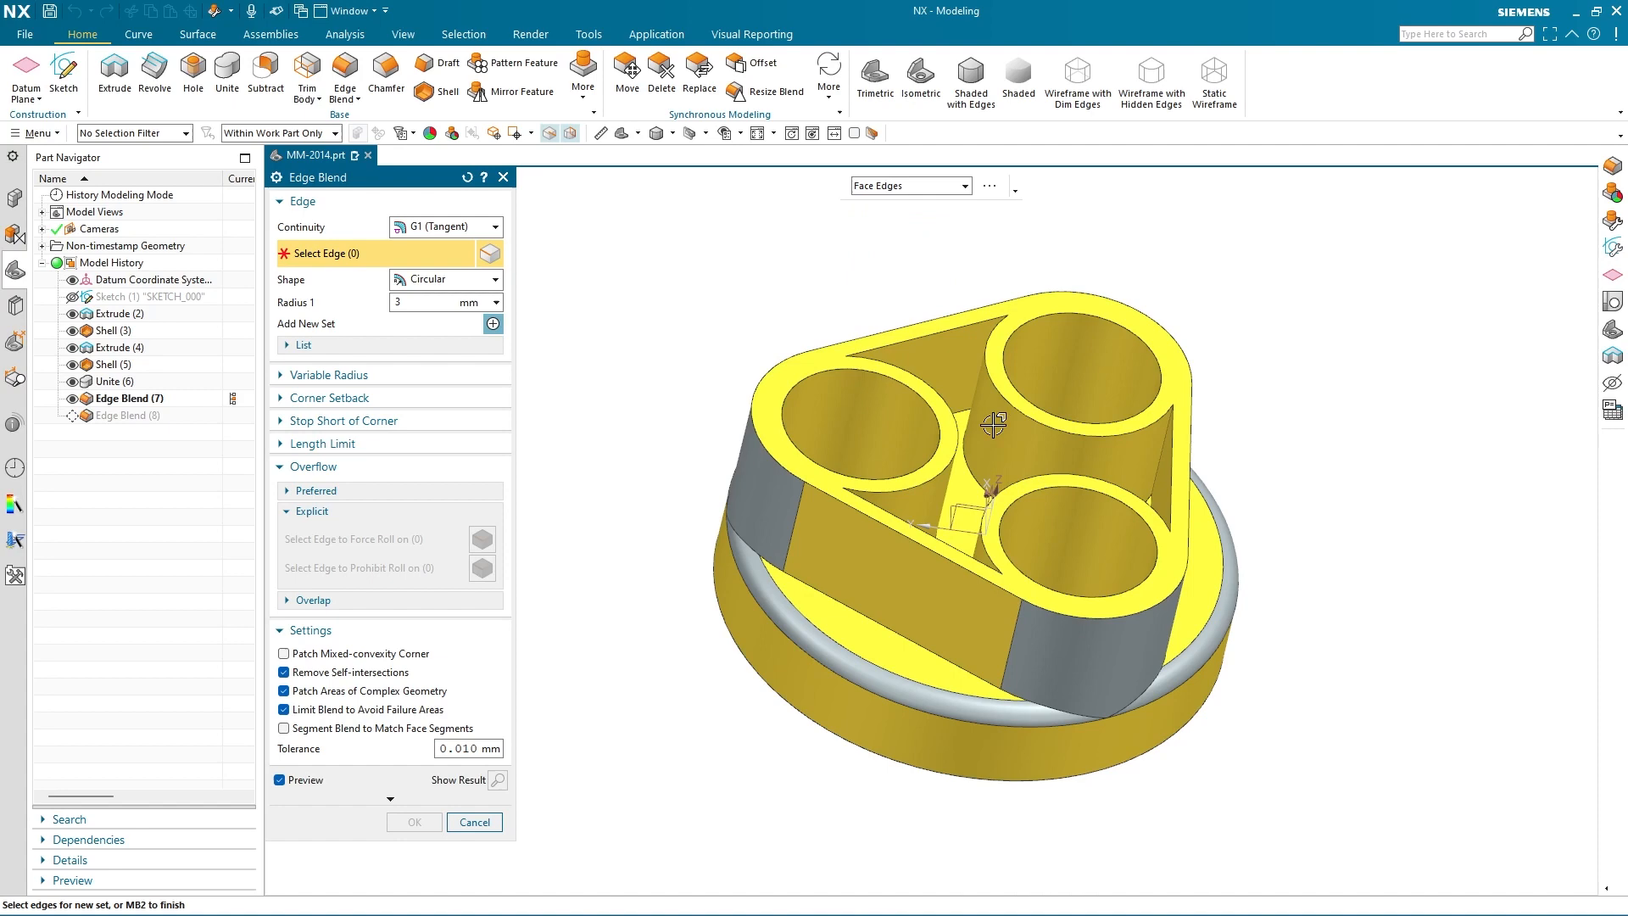
click(972, 501)
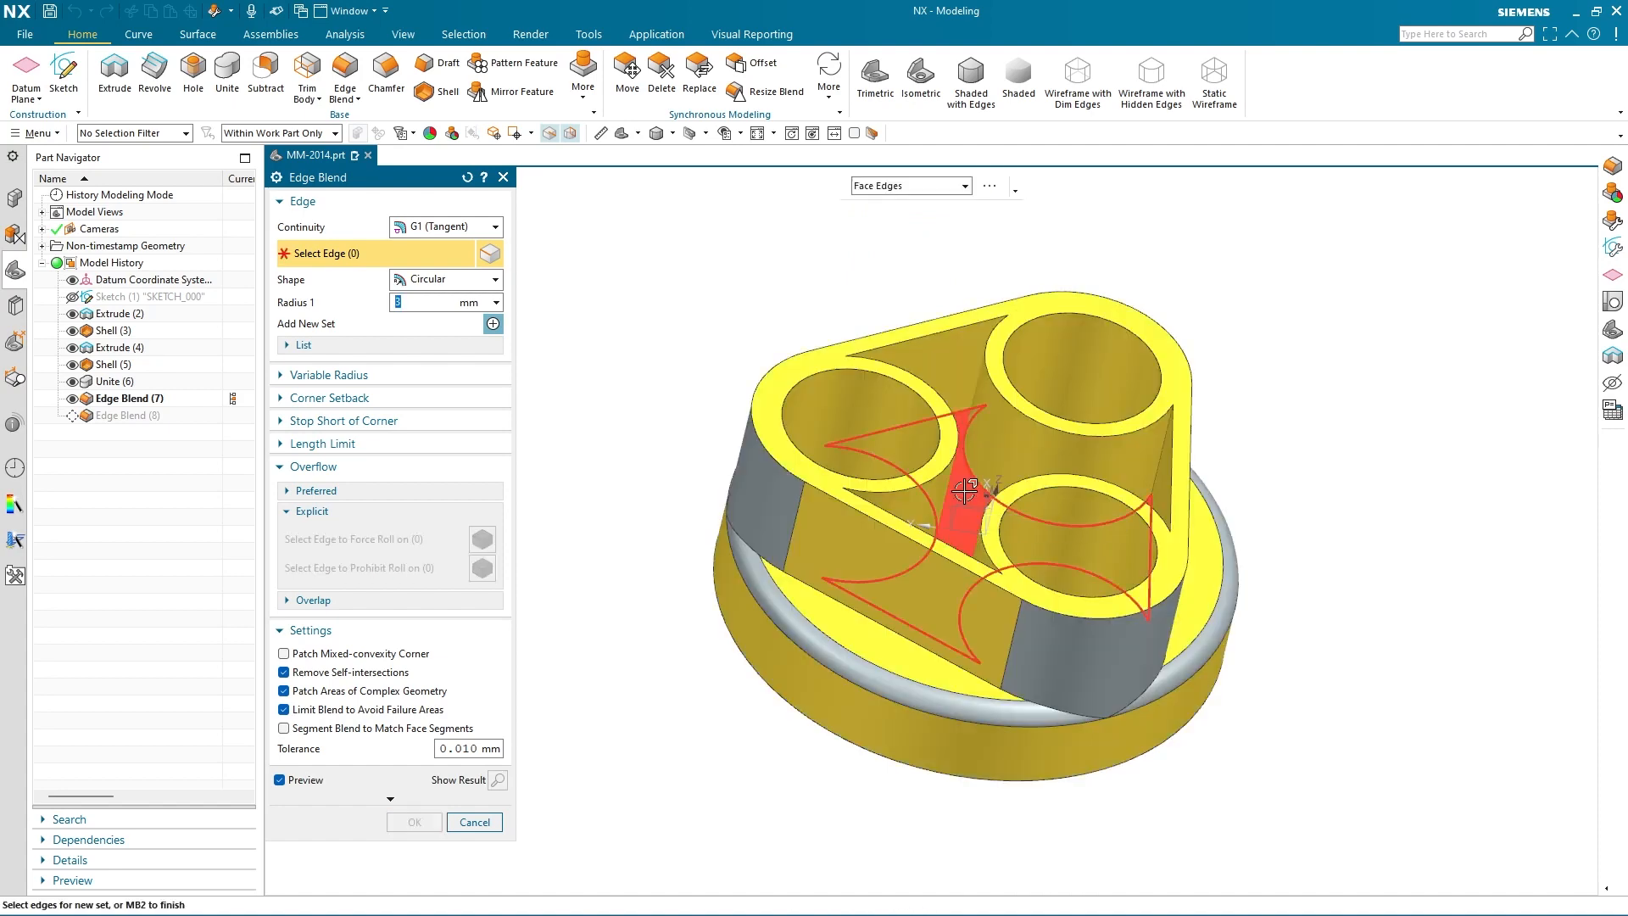
click(965, 492)
middle_drag(789, 708, 821, 565)
click(773, 546)
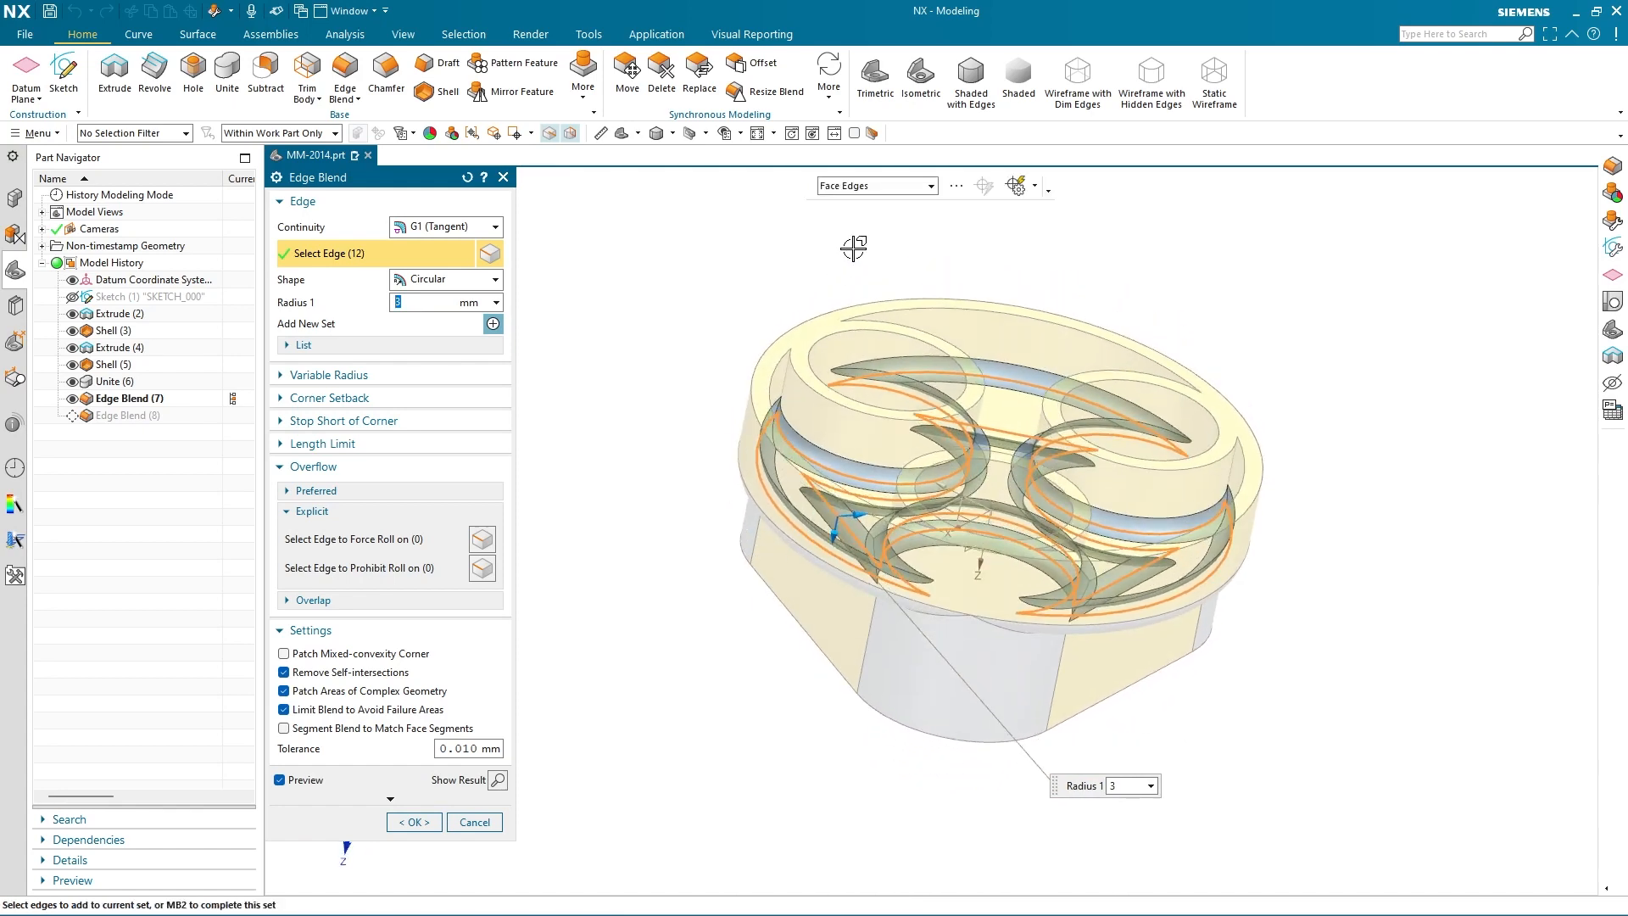
Add the vertical corner edges inside the shelled disc and the boss pocket to the blend, including their similar edges, and preview the result
click(864, 188)
click(858, 208)
scroll(827, 343, up, 5)
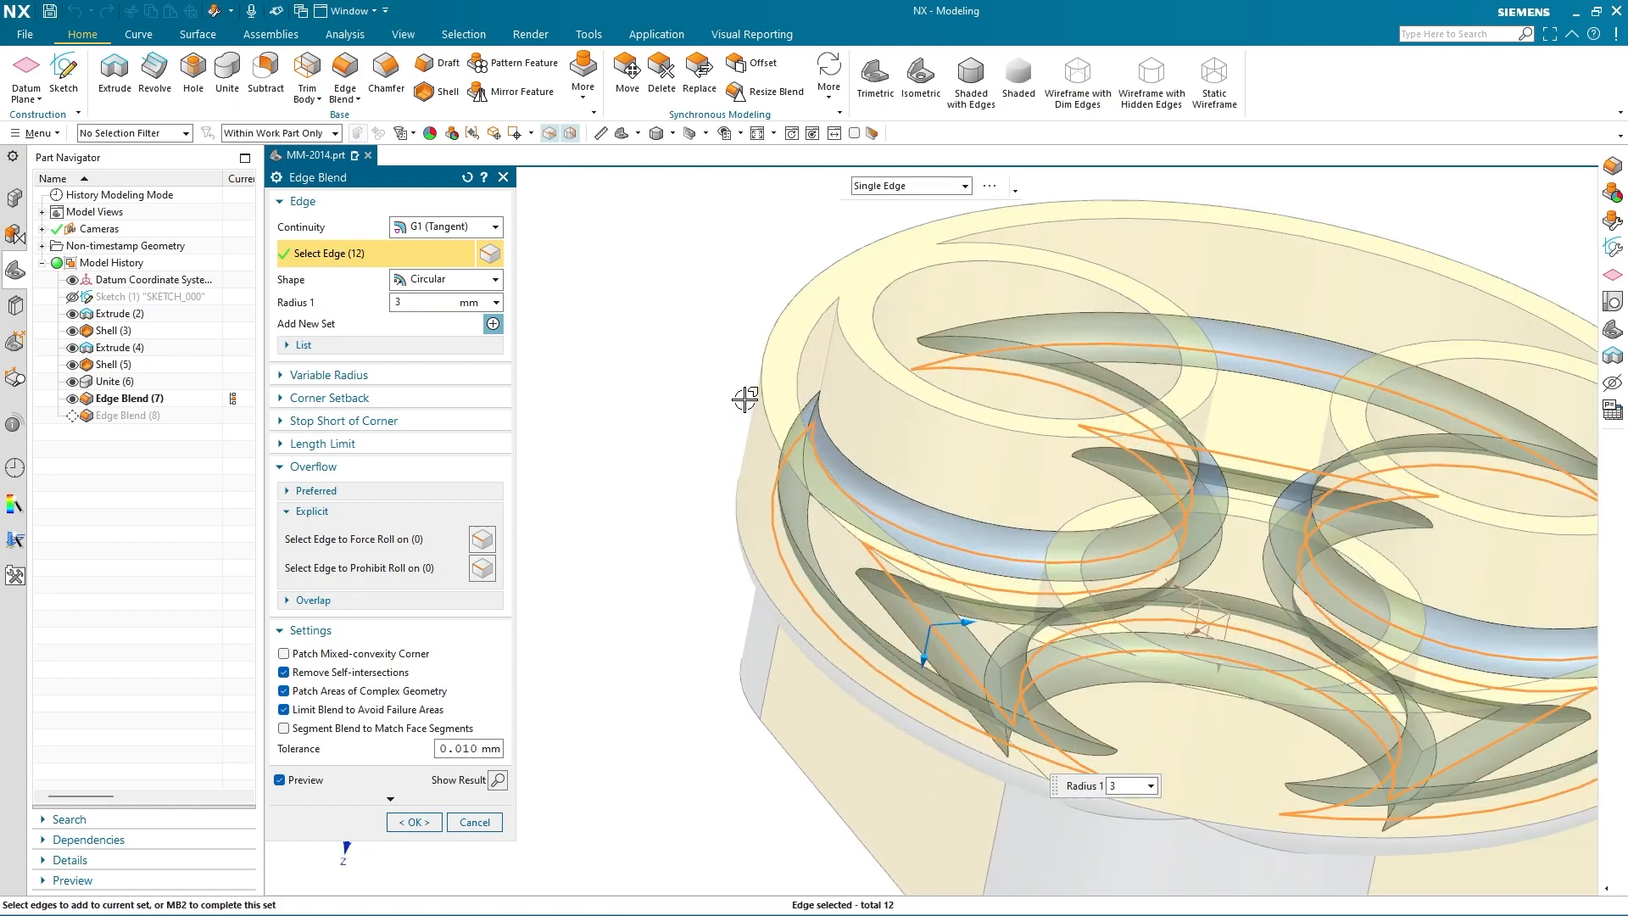
click(825, 346)
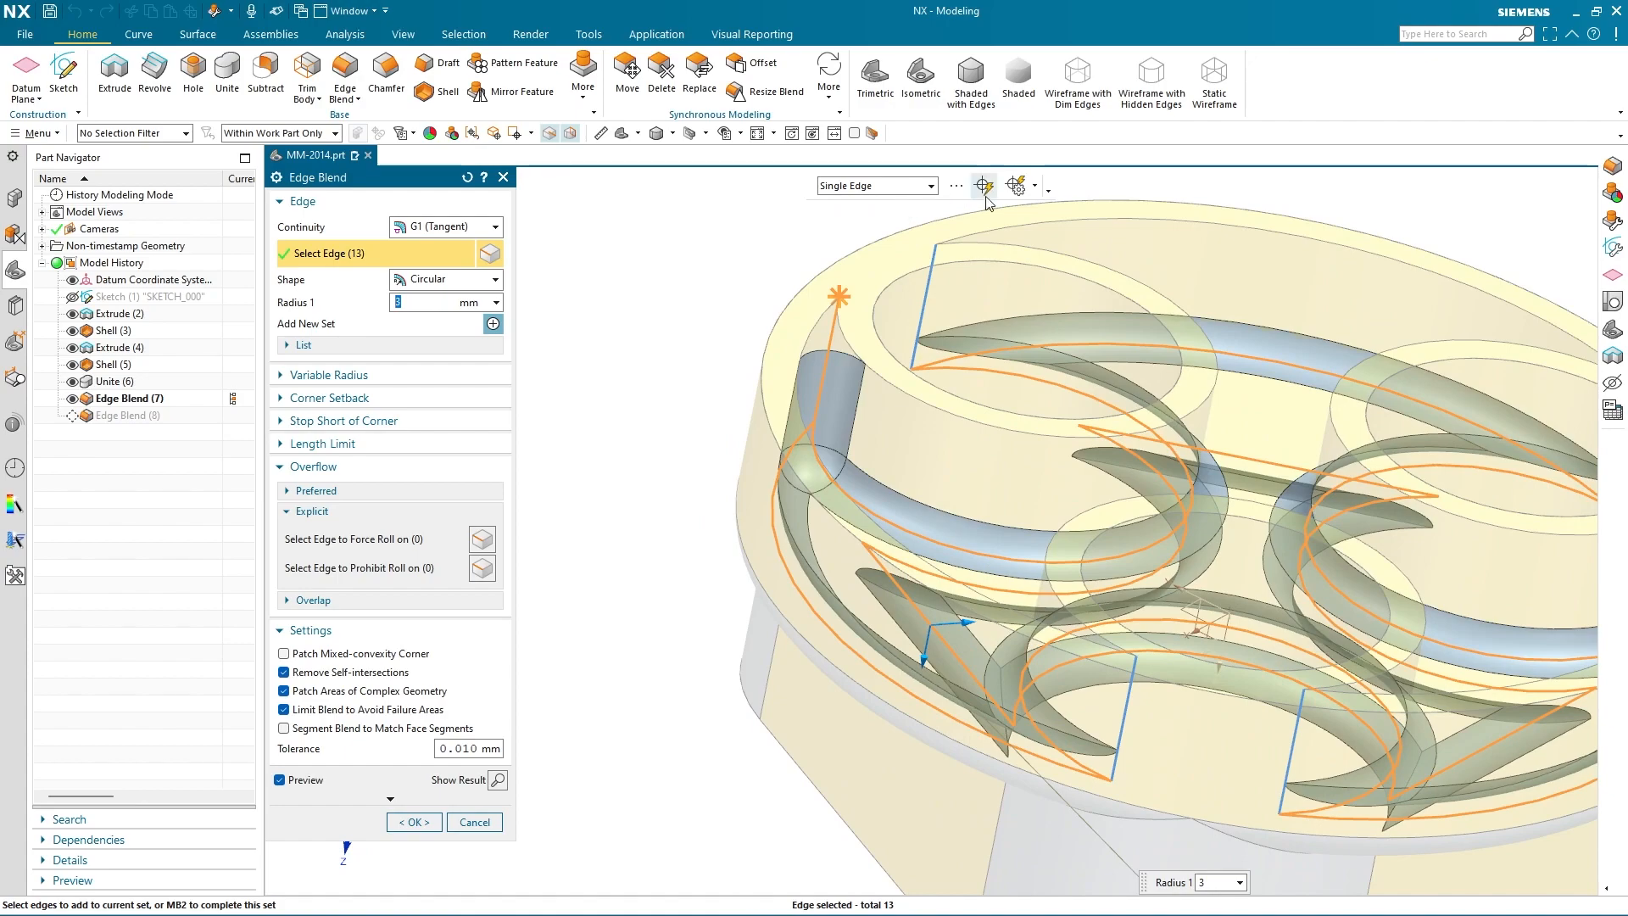
middle_drag(1026, 392, 984, 604)
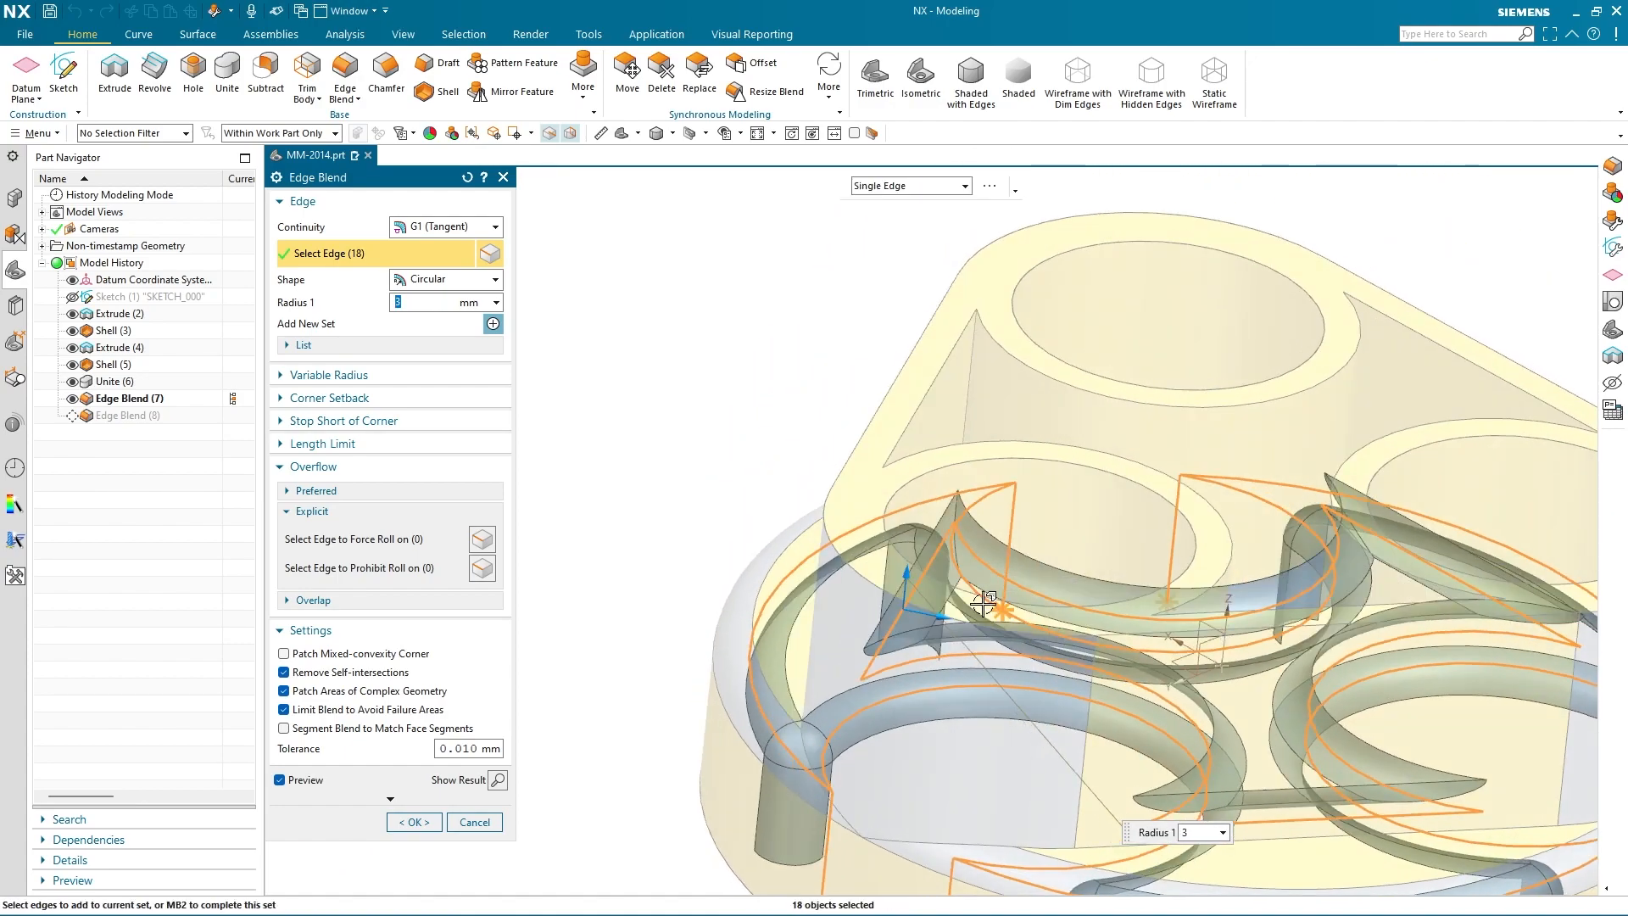
click(973, 381)
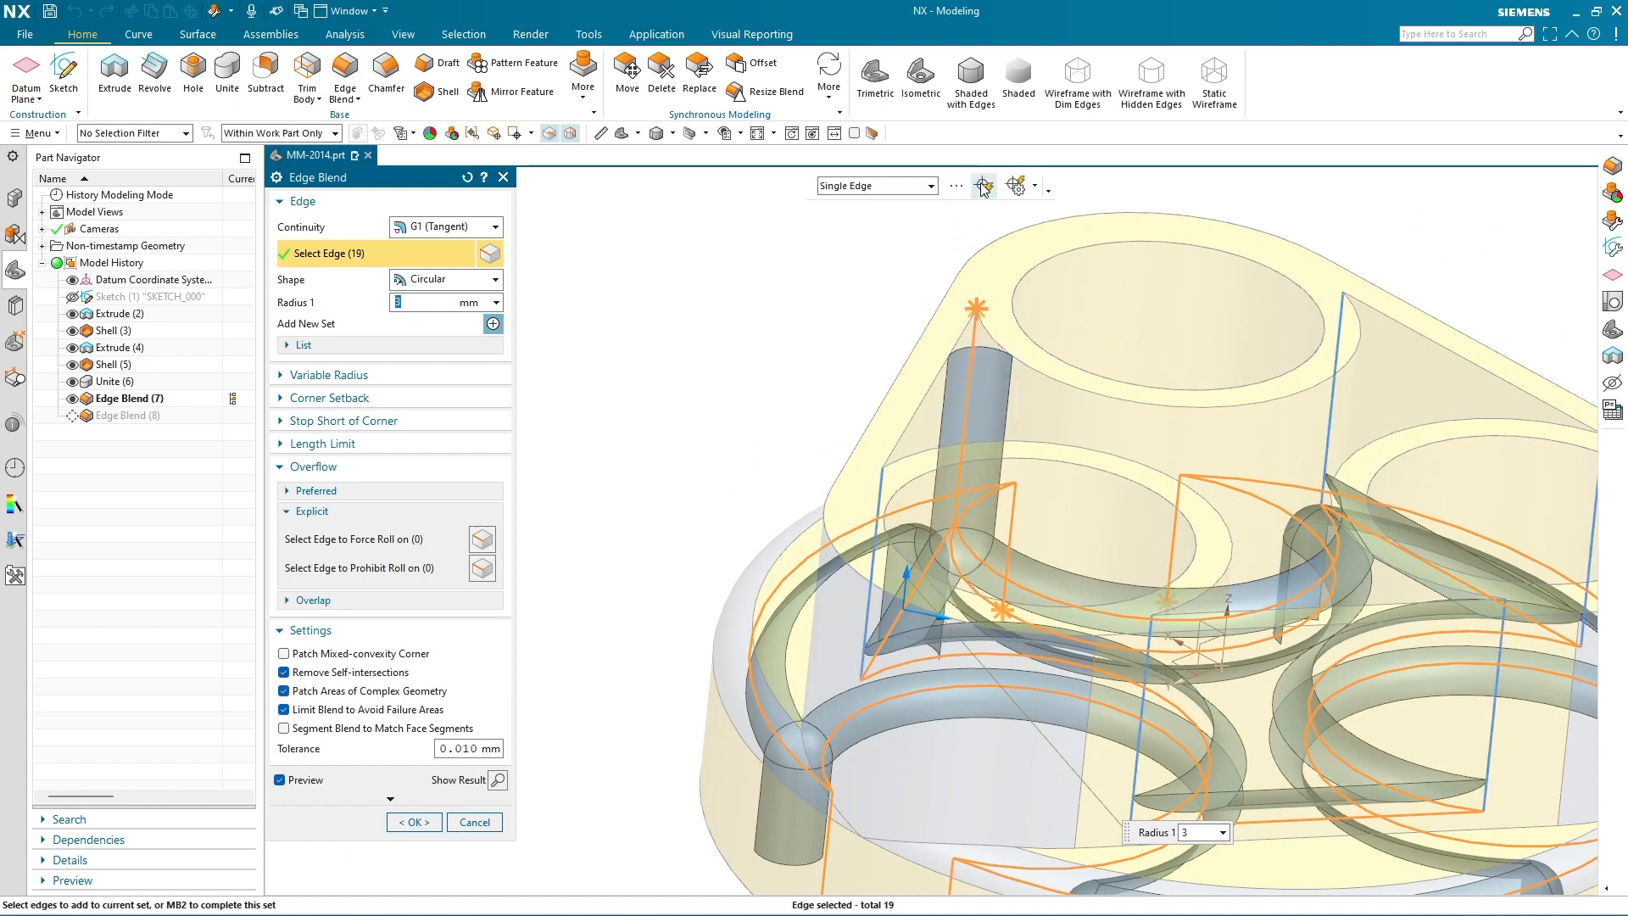
click(983, 186)
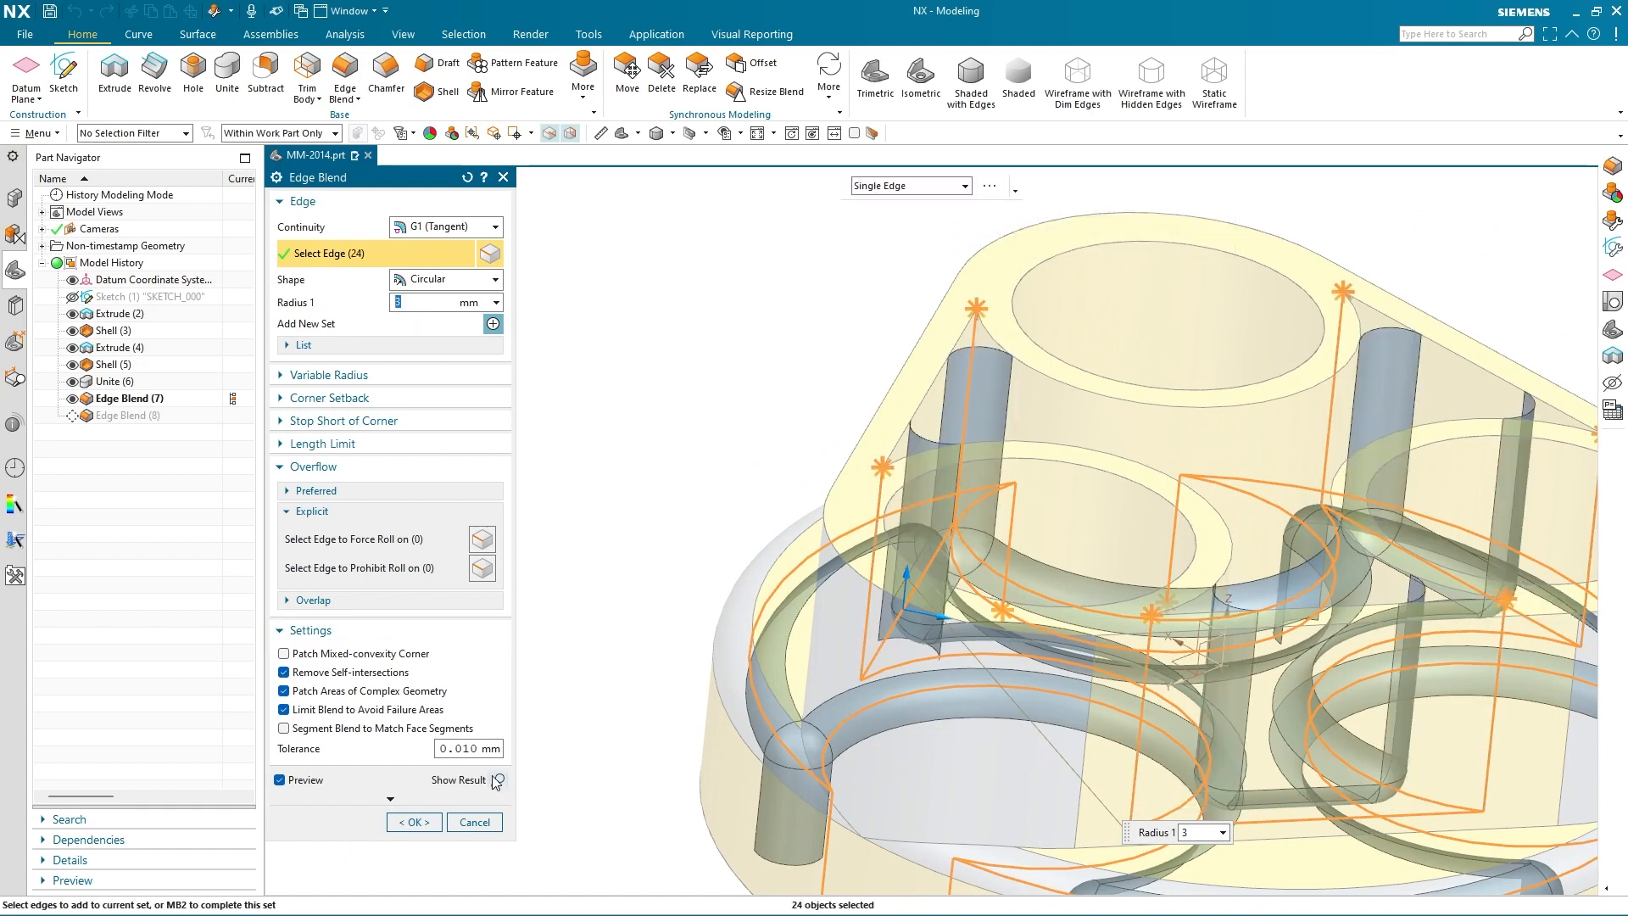
click(496, 781)
mouse_move(732, 781)
middle_down()
mouse_move(690, 799)
mouse_move(675, 832)
mouse_move(741, 824)
mouse_move(749, 888)
mouse_move(723, 778)
mouse_move(664, 717)
mouse_move(751, 781)
middle_up()
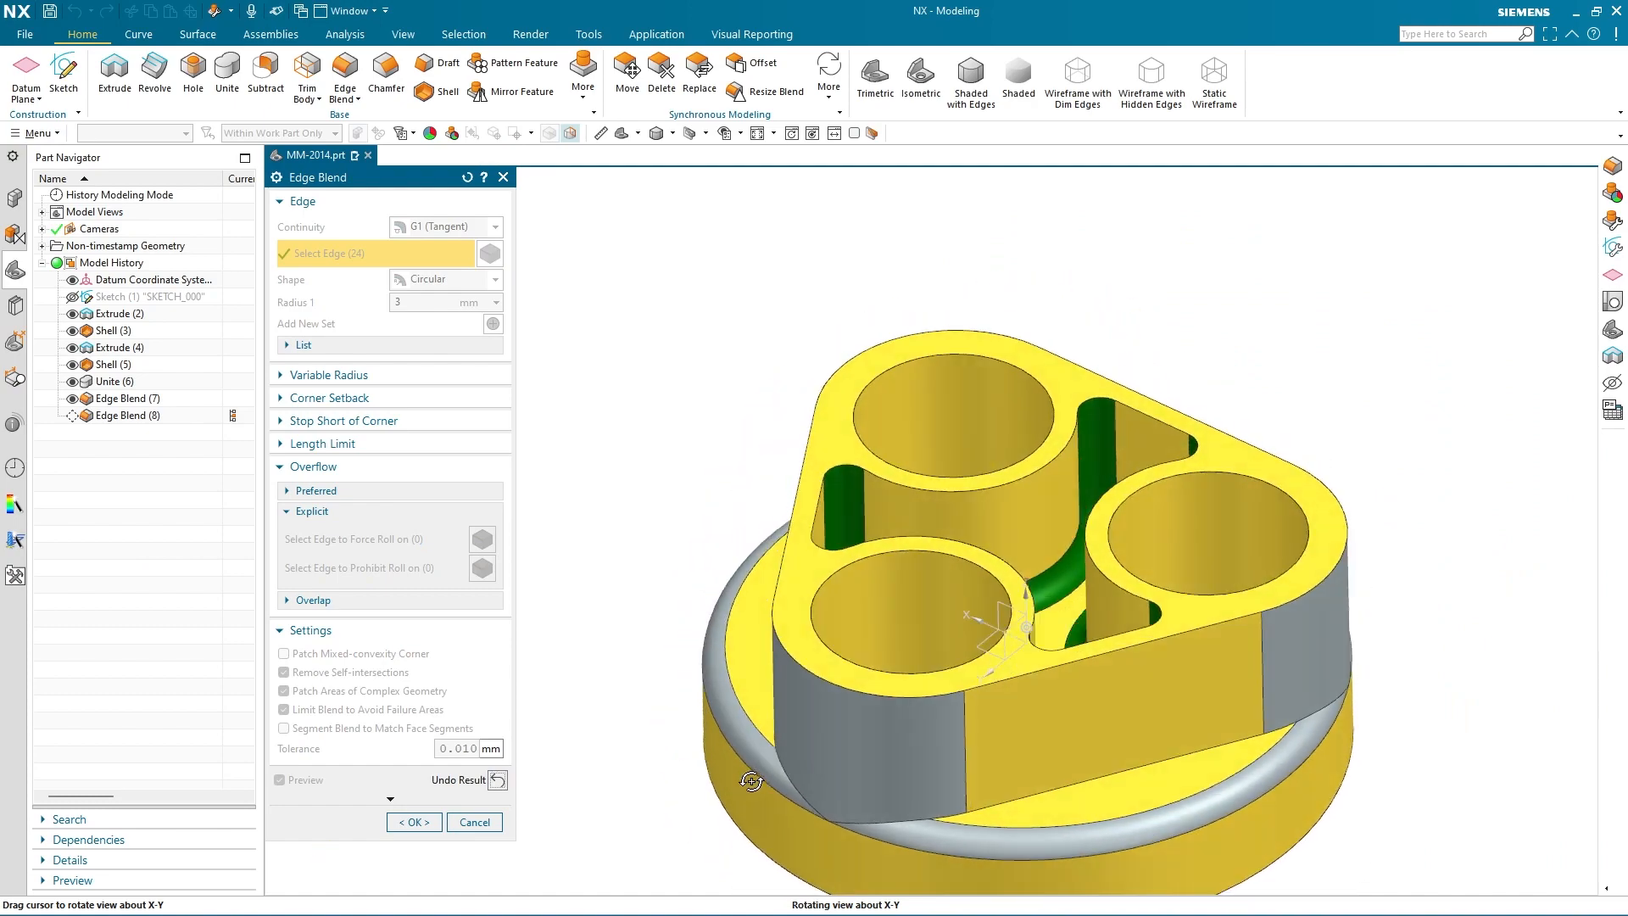
click(495, 781)
Add the tangent edge chain where the boss's outer wall meets the disc to the blend, together with its similar edges
click(883, 186)
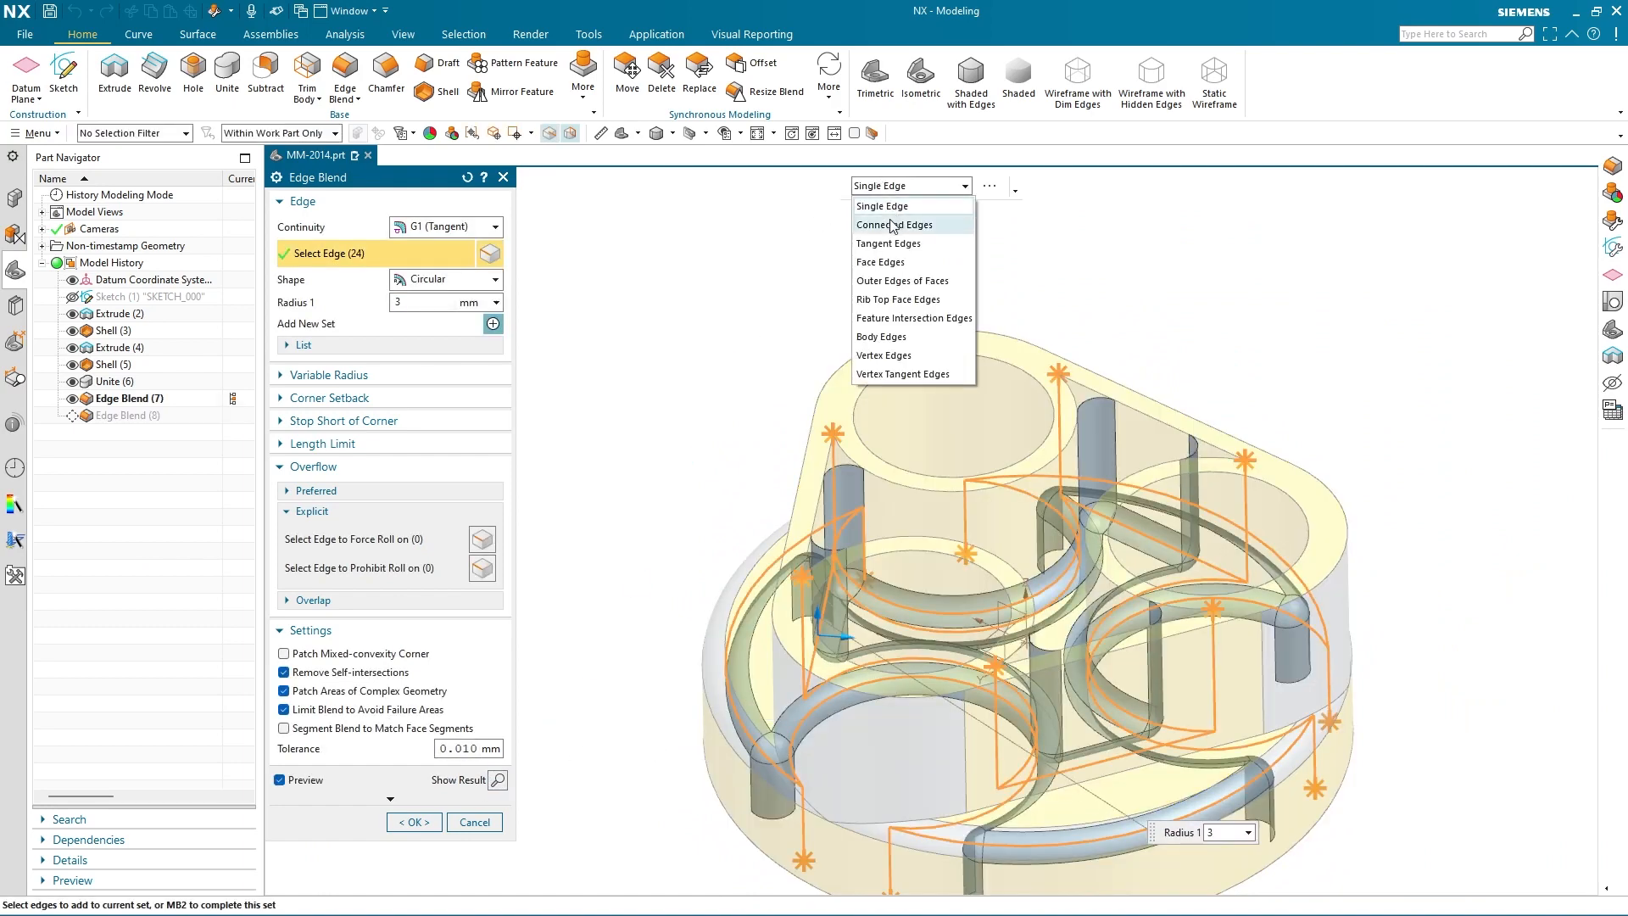
click(889, 243)
middle_drag(842, 854, 909, 861)
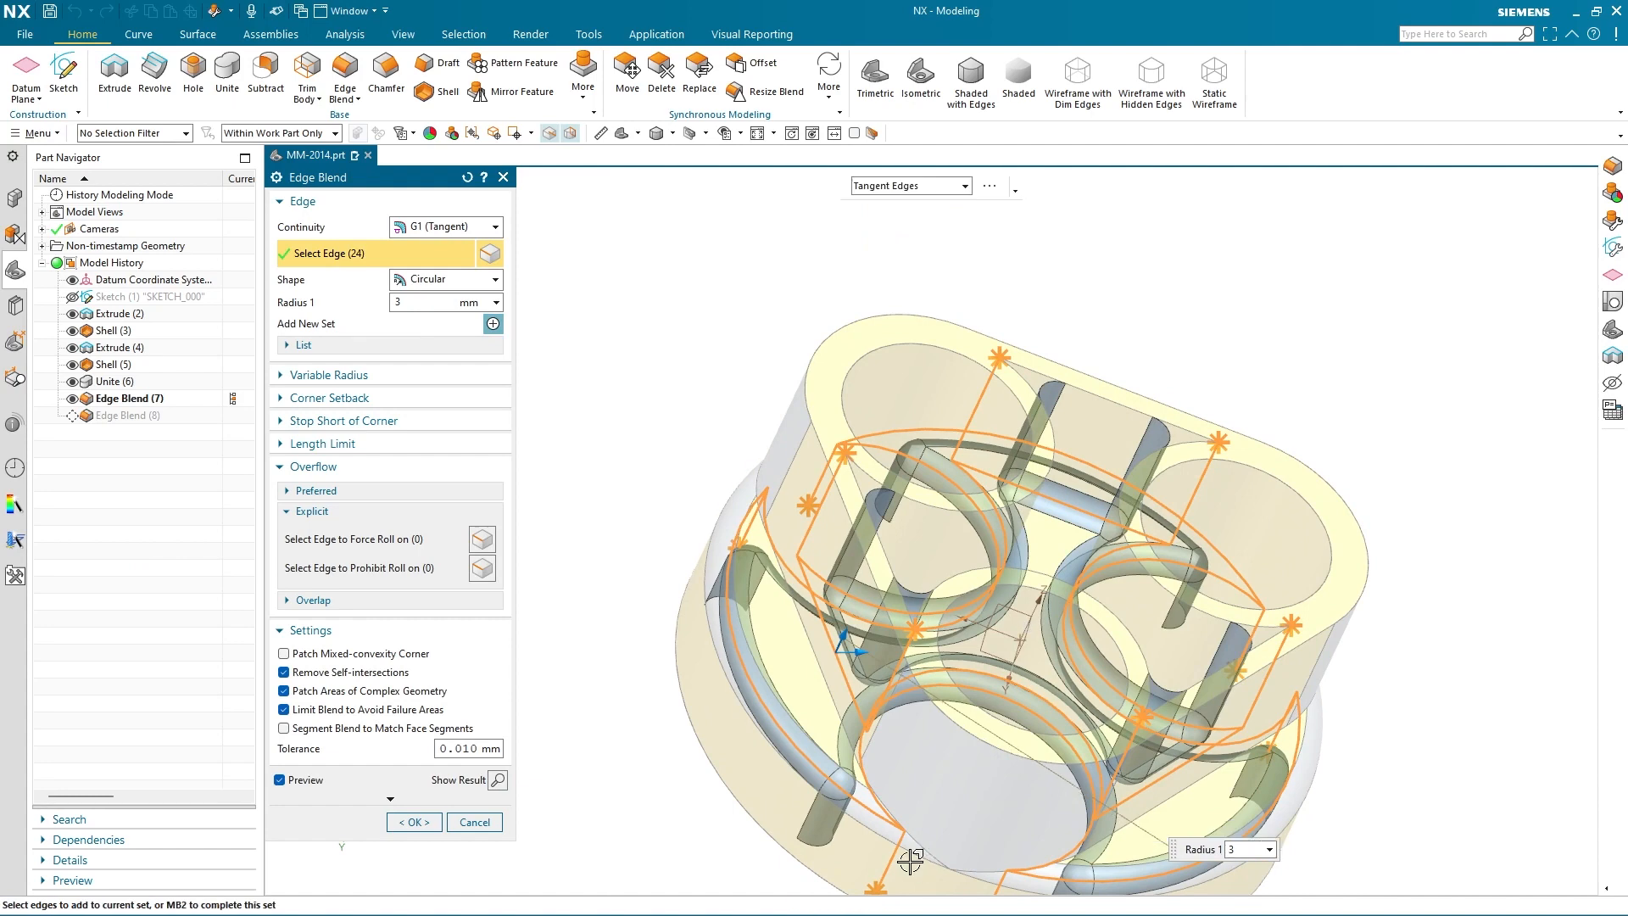
click(814, 662)
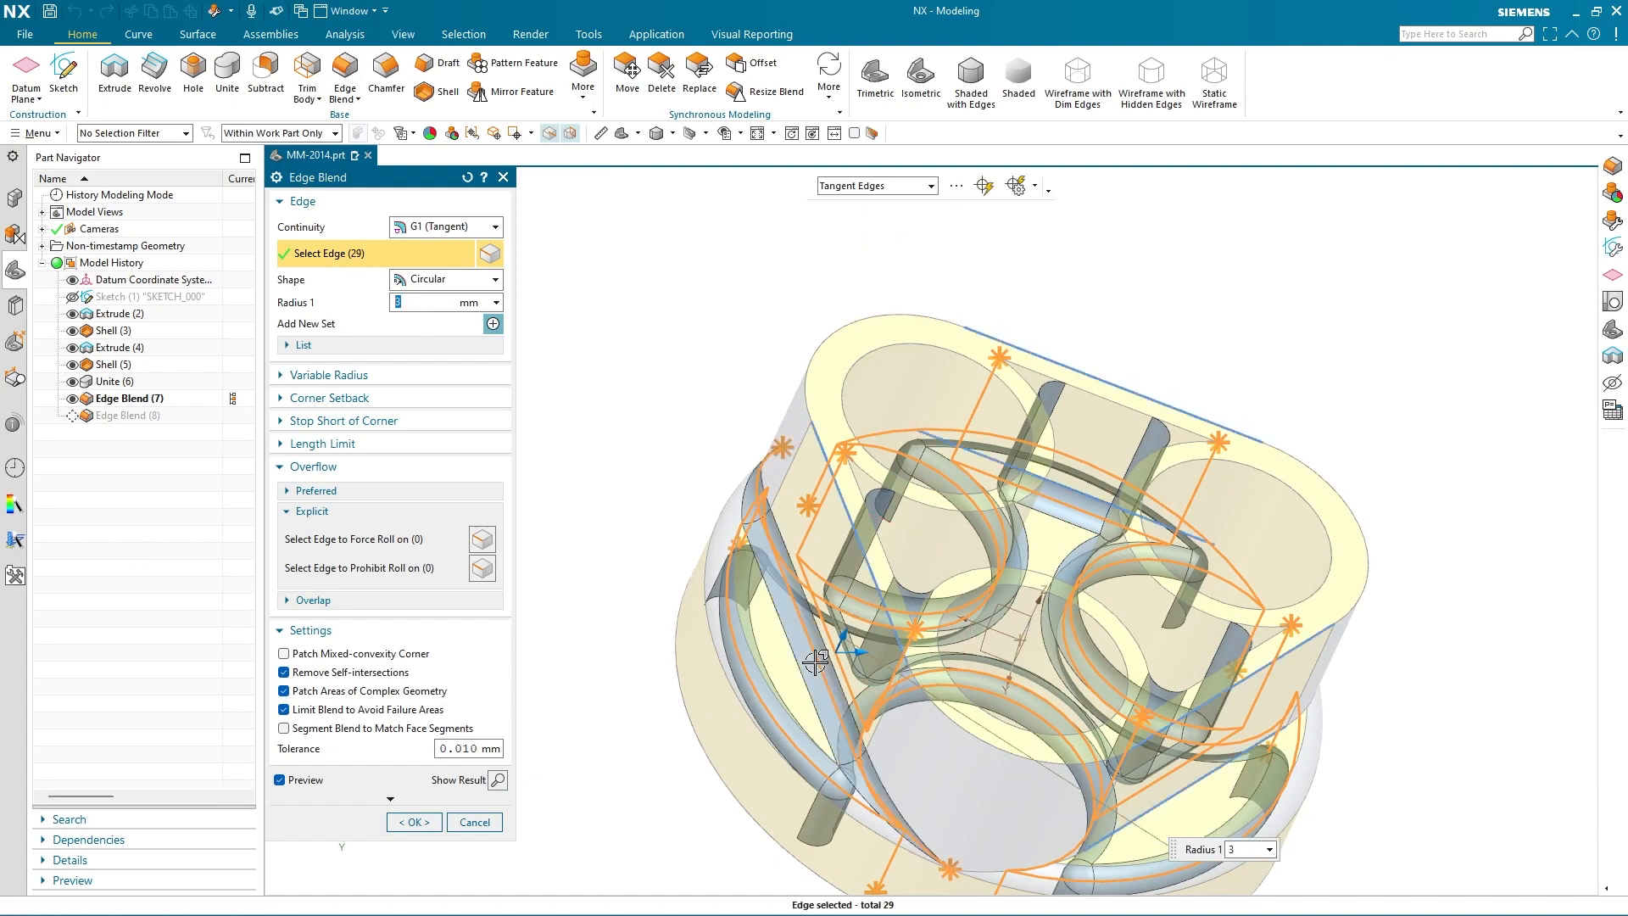
click(985, 188)
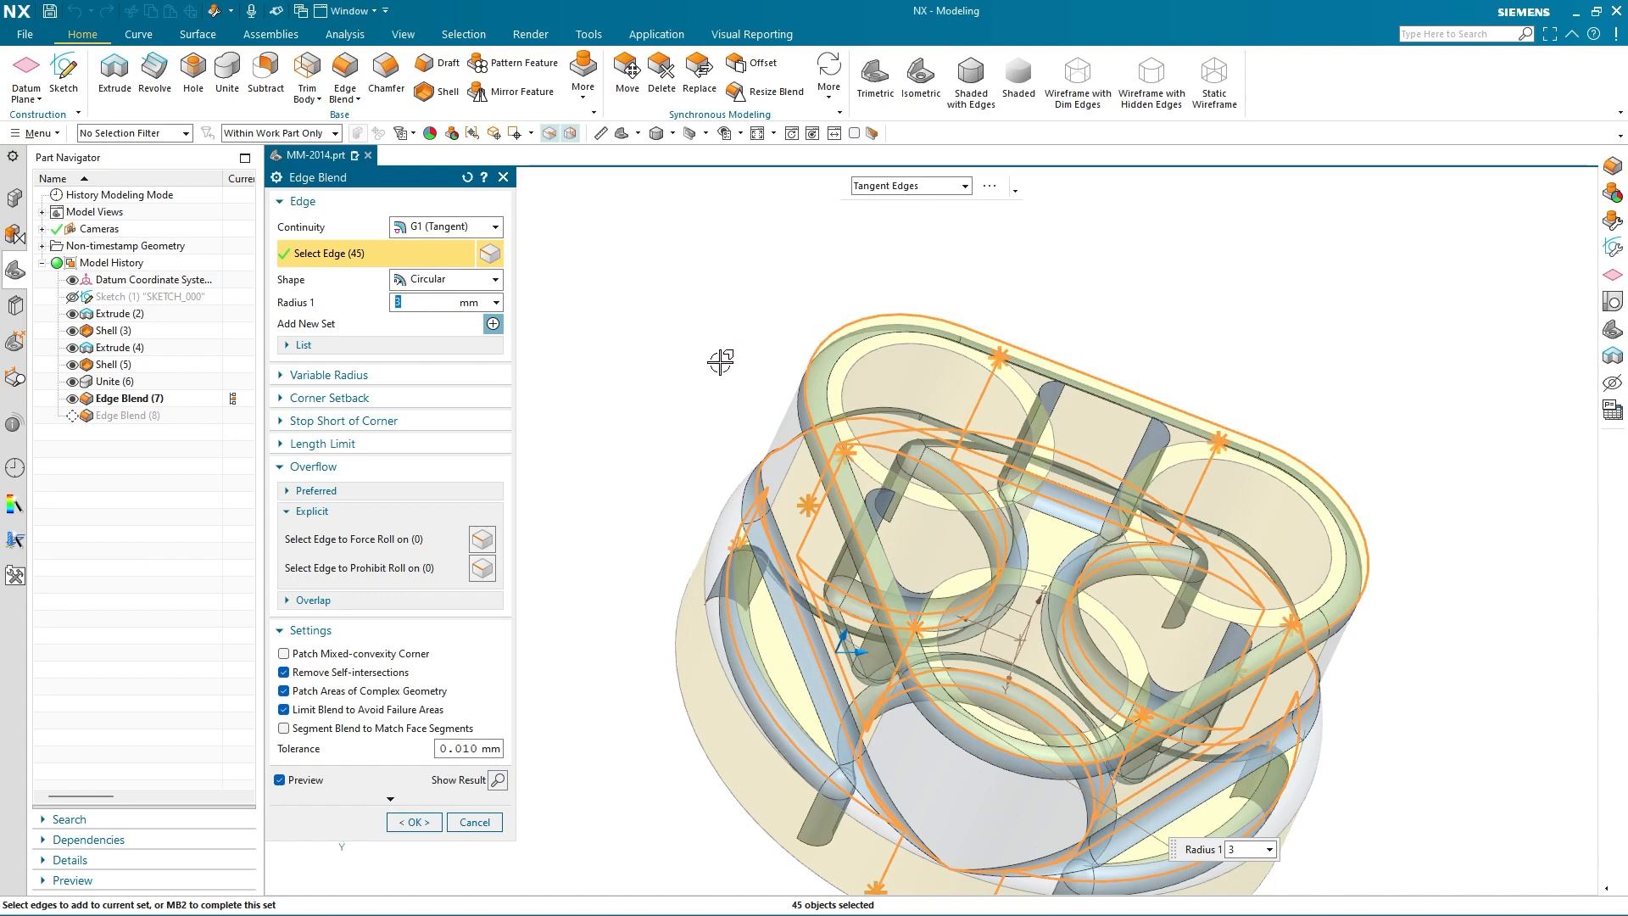
Deselect the outer edges around the boss's top face and accept the edited 3 mm Edge Blend
shift+click(839, 332)
shift+click(1011, 352)
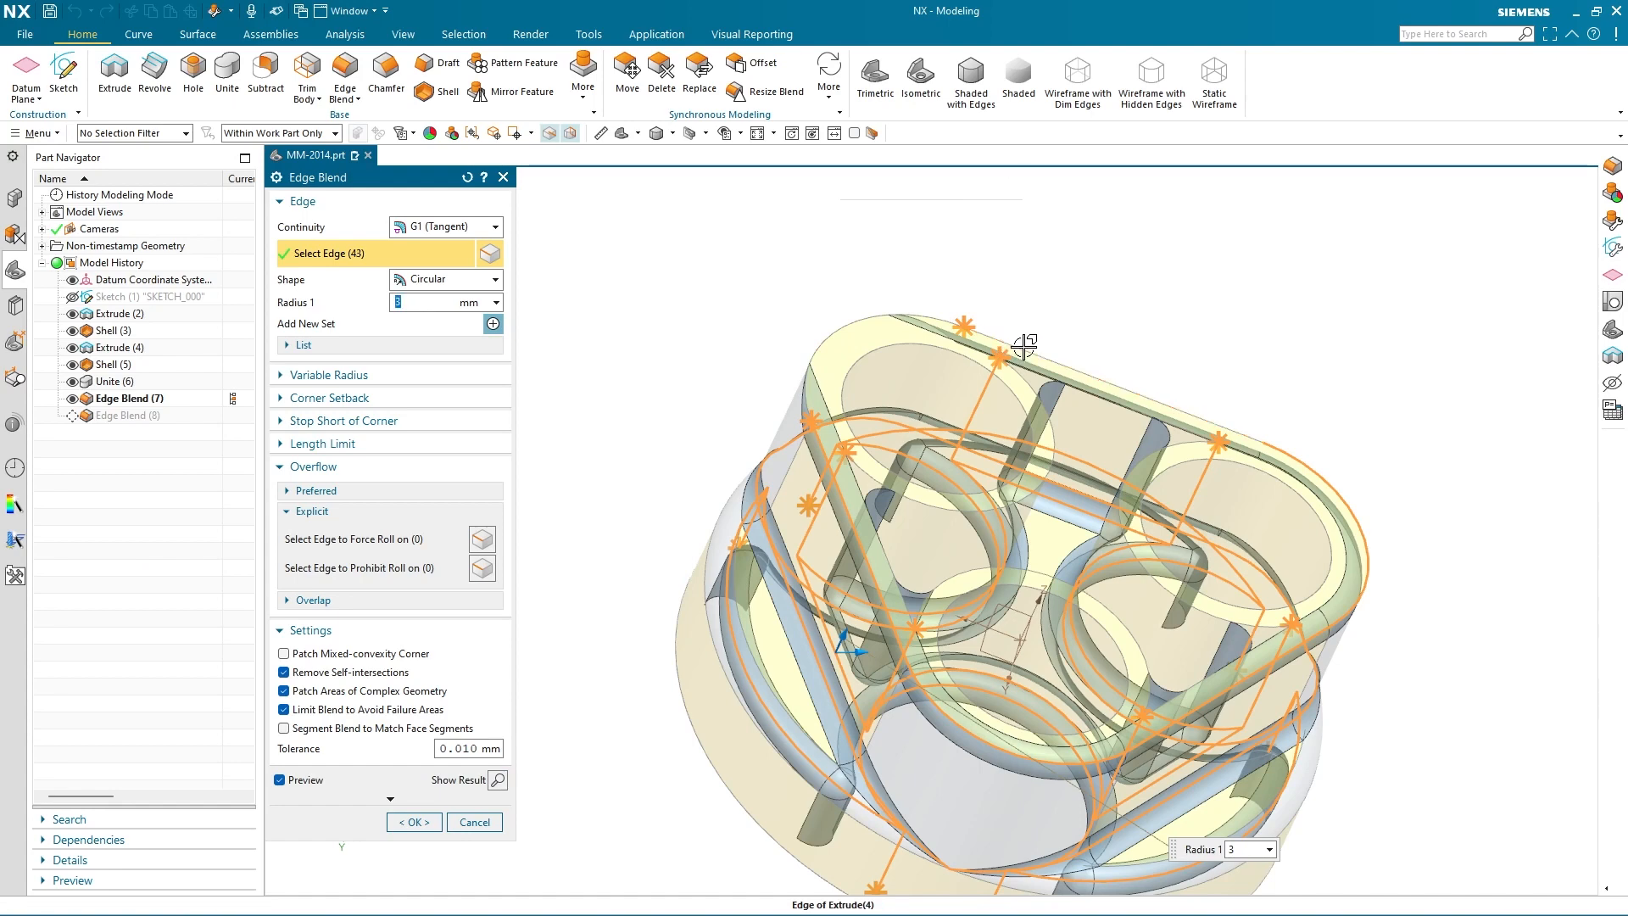
shift+click(816, 447)
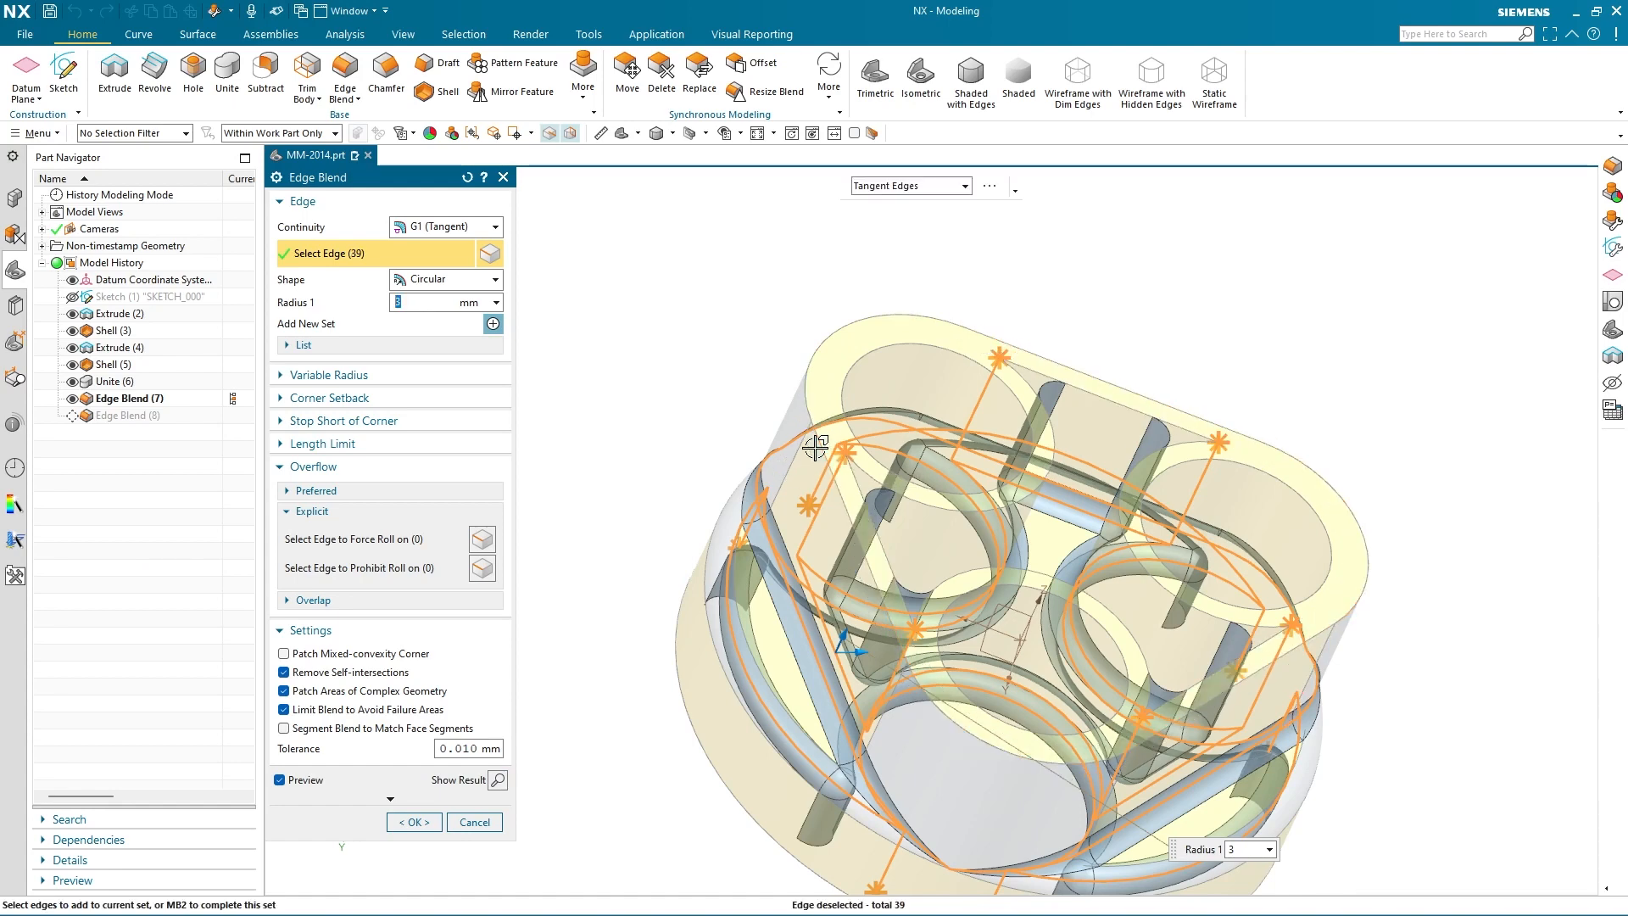
click(499, 780)
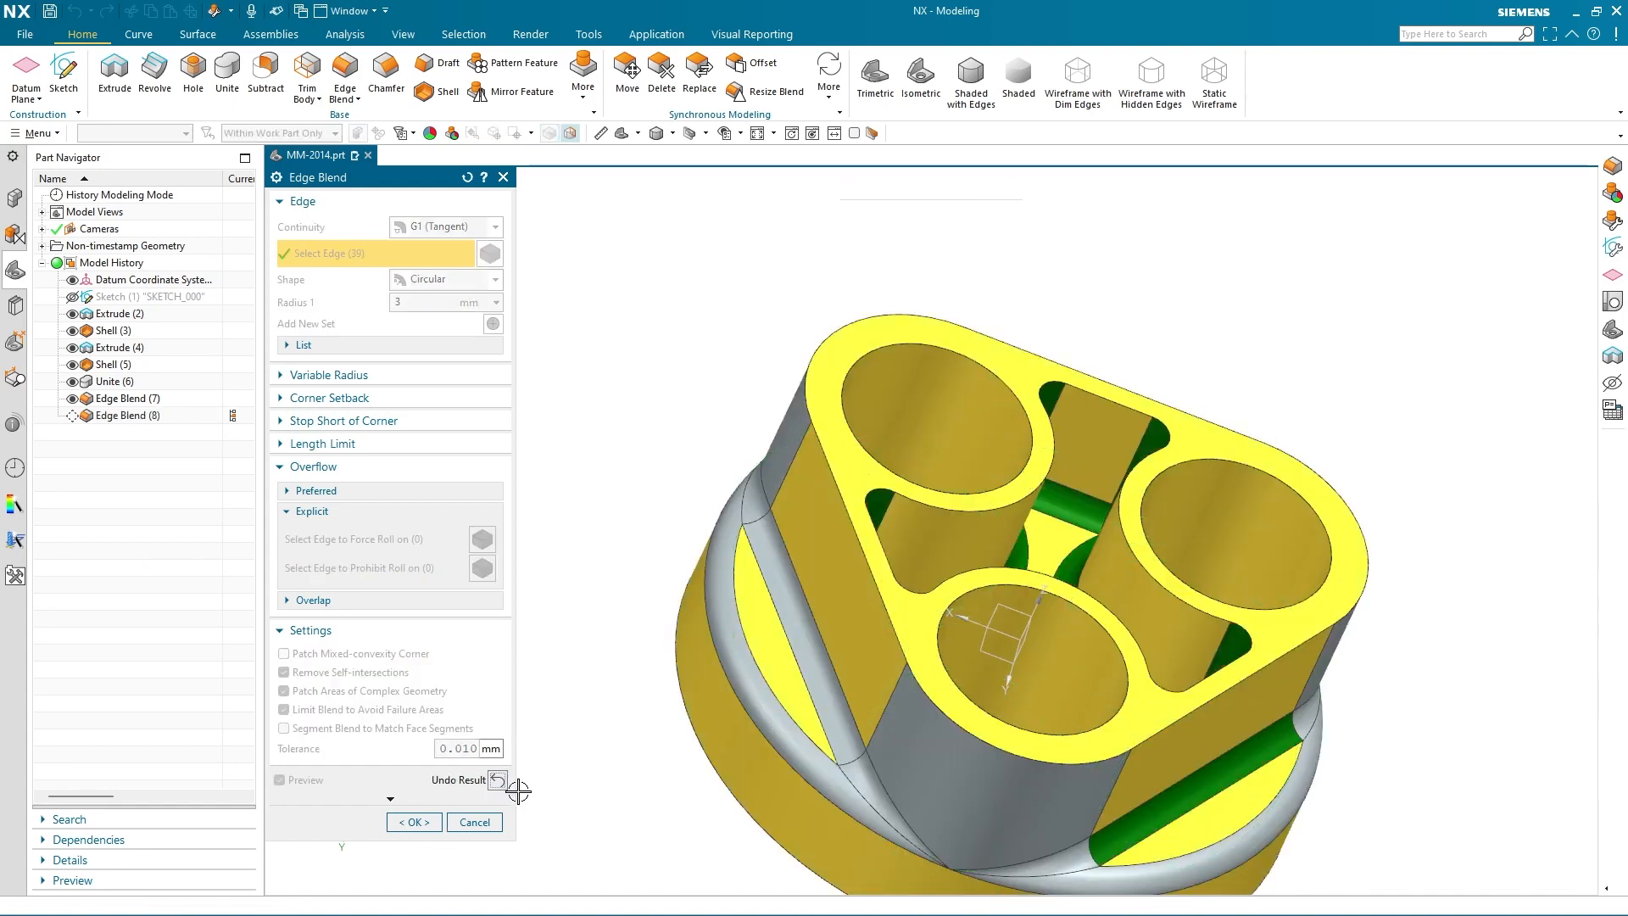
mouse_move(649, 846)
middle_down()
mouse_move(624, 825)
mouse_move(545, 848)
mouse_move(513, 895)
mouse_move(582, 801)
mouse_move(658, 796)
mouse_move(672, 820)
middle_up()
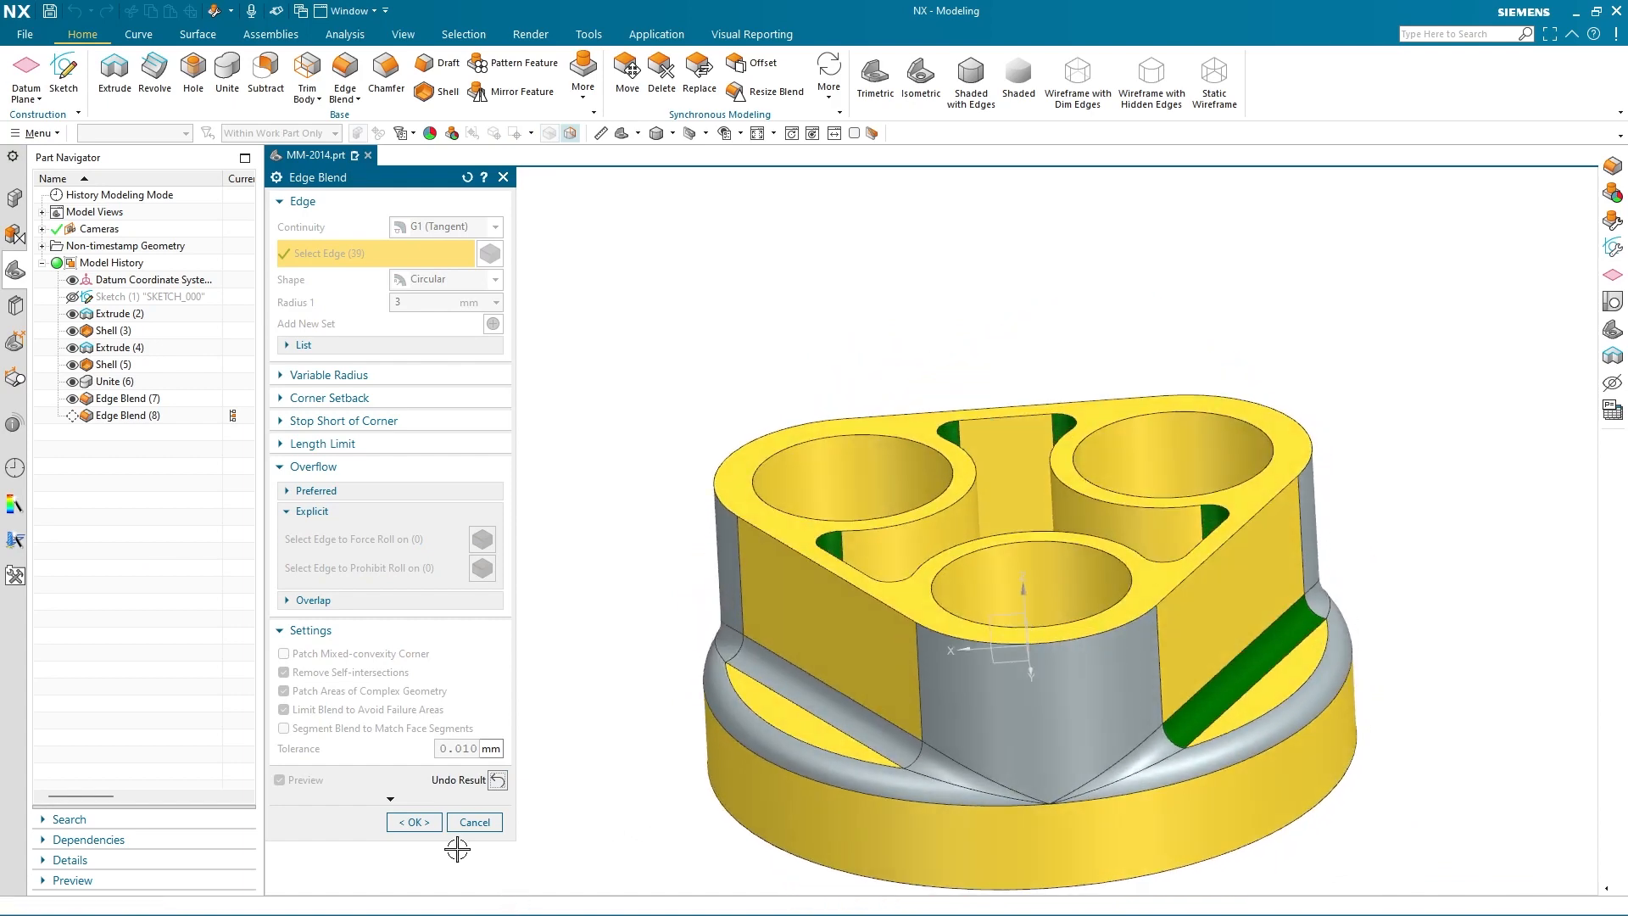
click(433, 831)
Assign the green face color to the Edge Blend (7) and Edge Blend (8) features
click(452, 133)
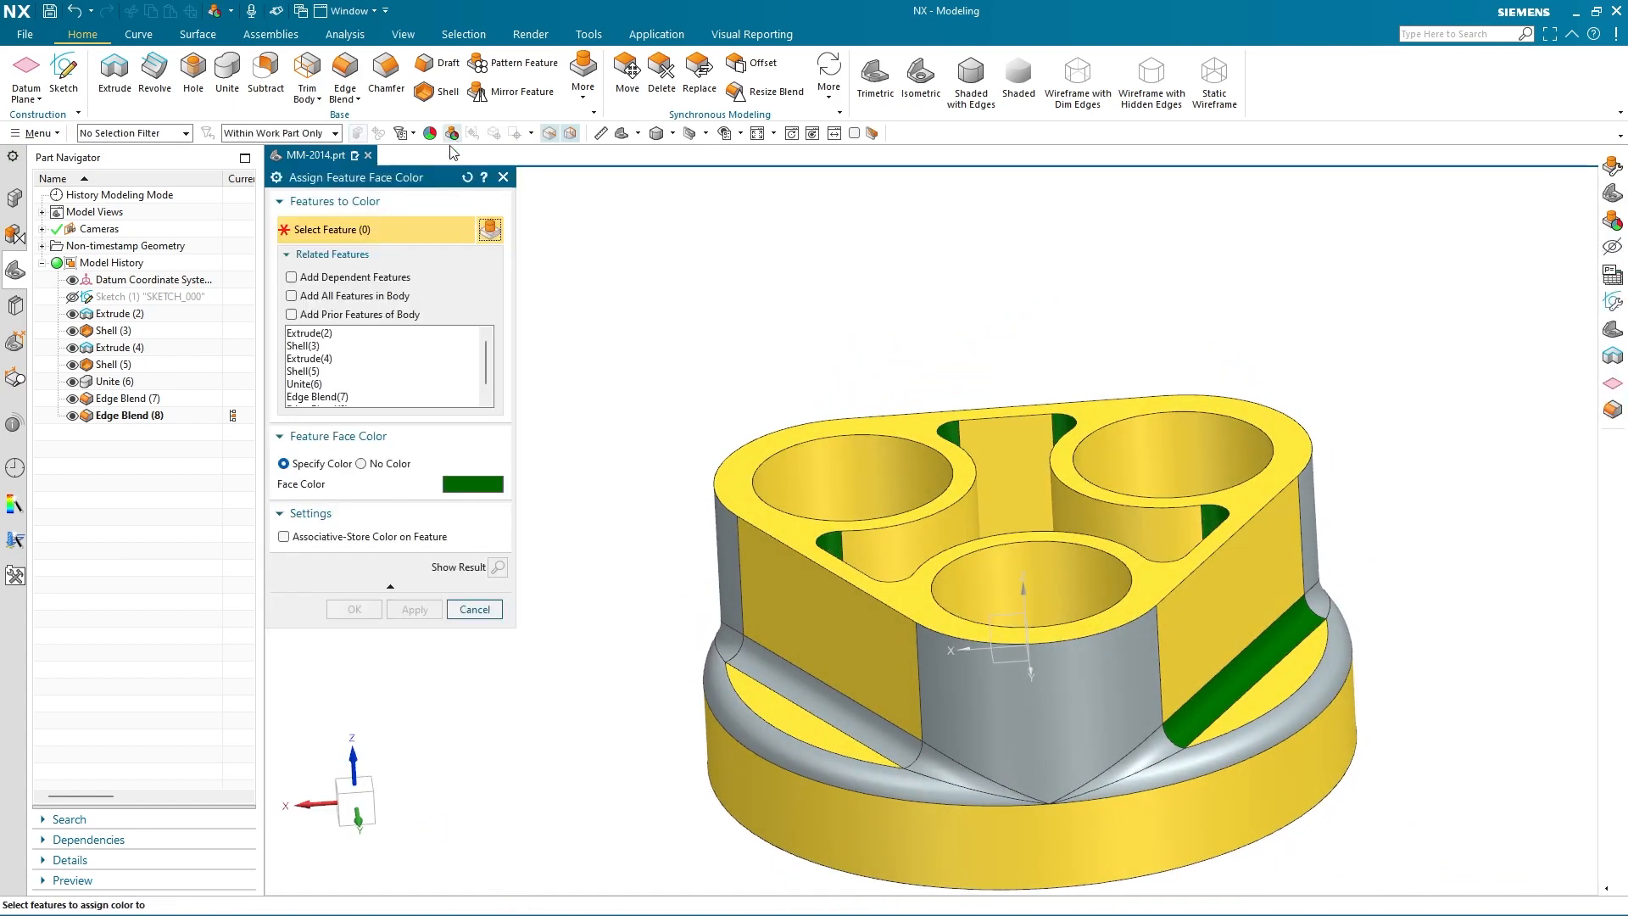
drag(347, 385, 342, 400)
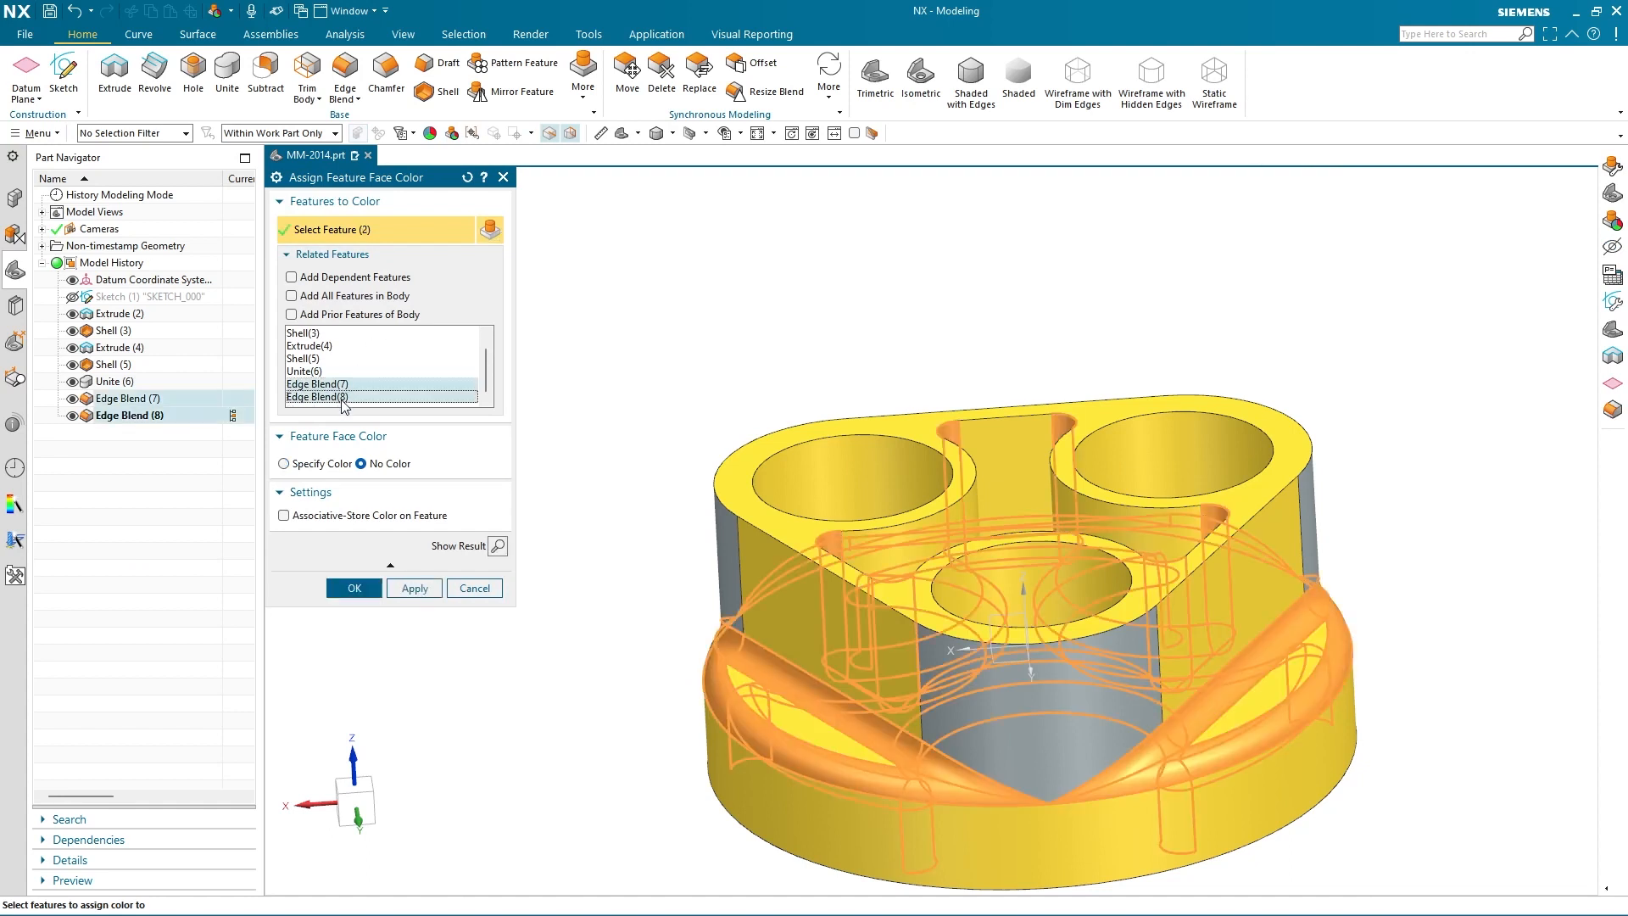
click(284, 464)
click(408, 615)
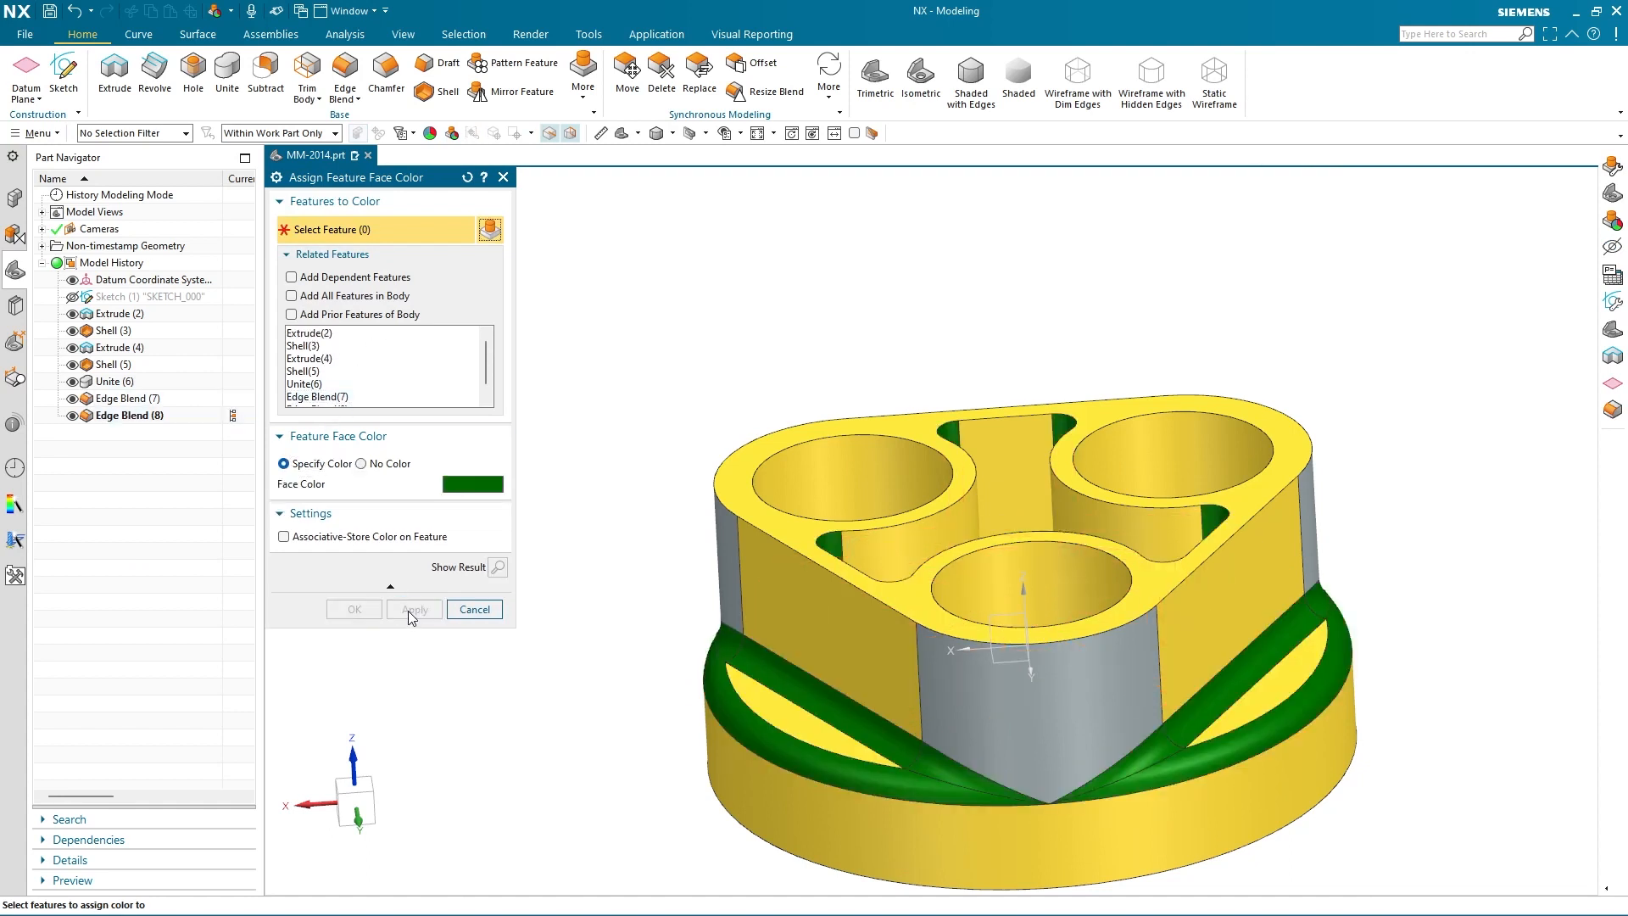
Color both extrudes, both shells and the unite feature yellow, inheriting the color from the boss's top face
drag(361, 334, 354, 374)
click(331, 465)
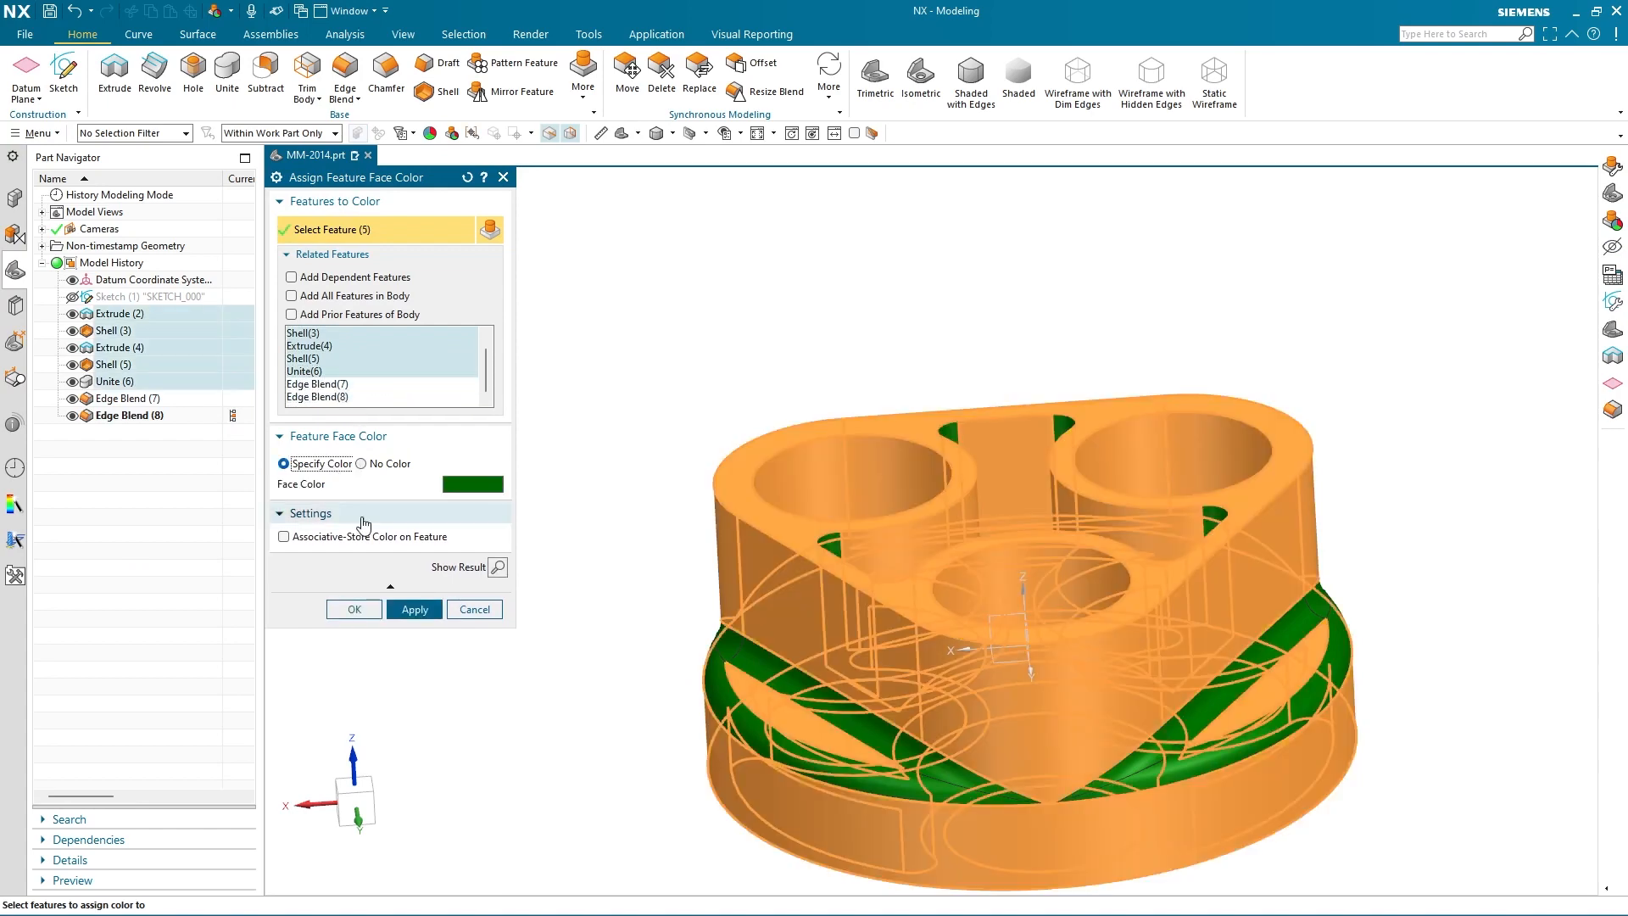
click(461, 485)
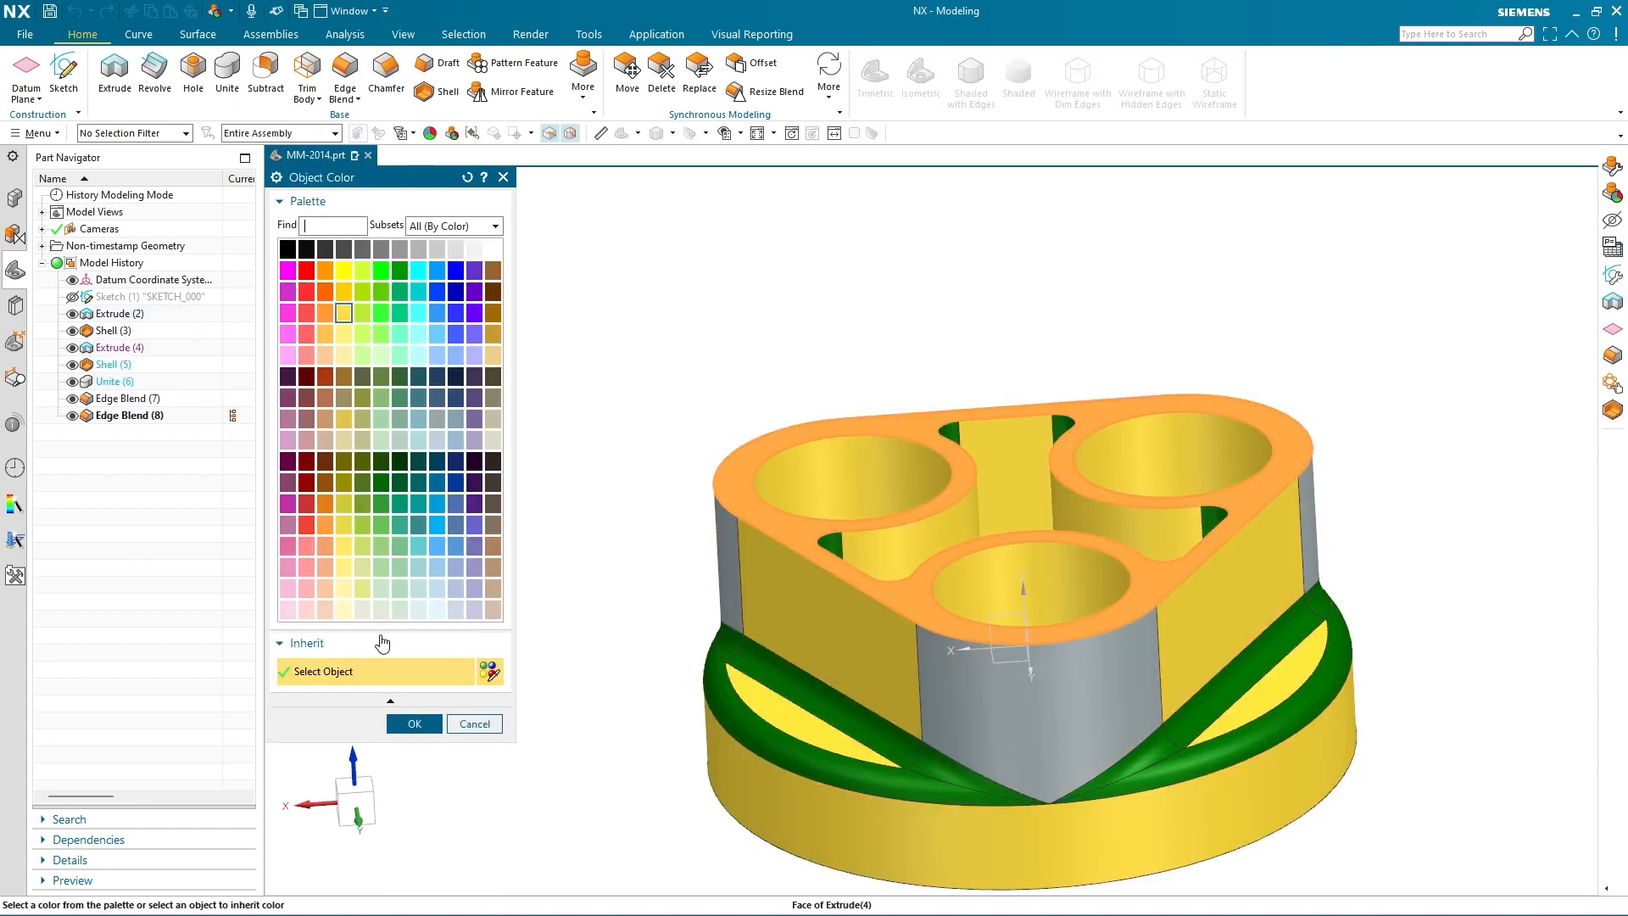
click(415, 723)
click(355, 609)
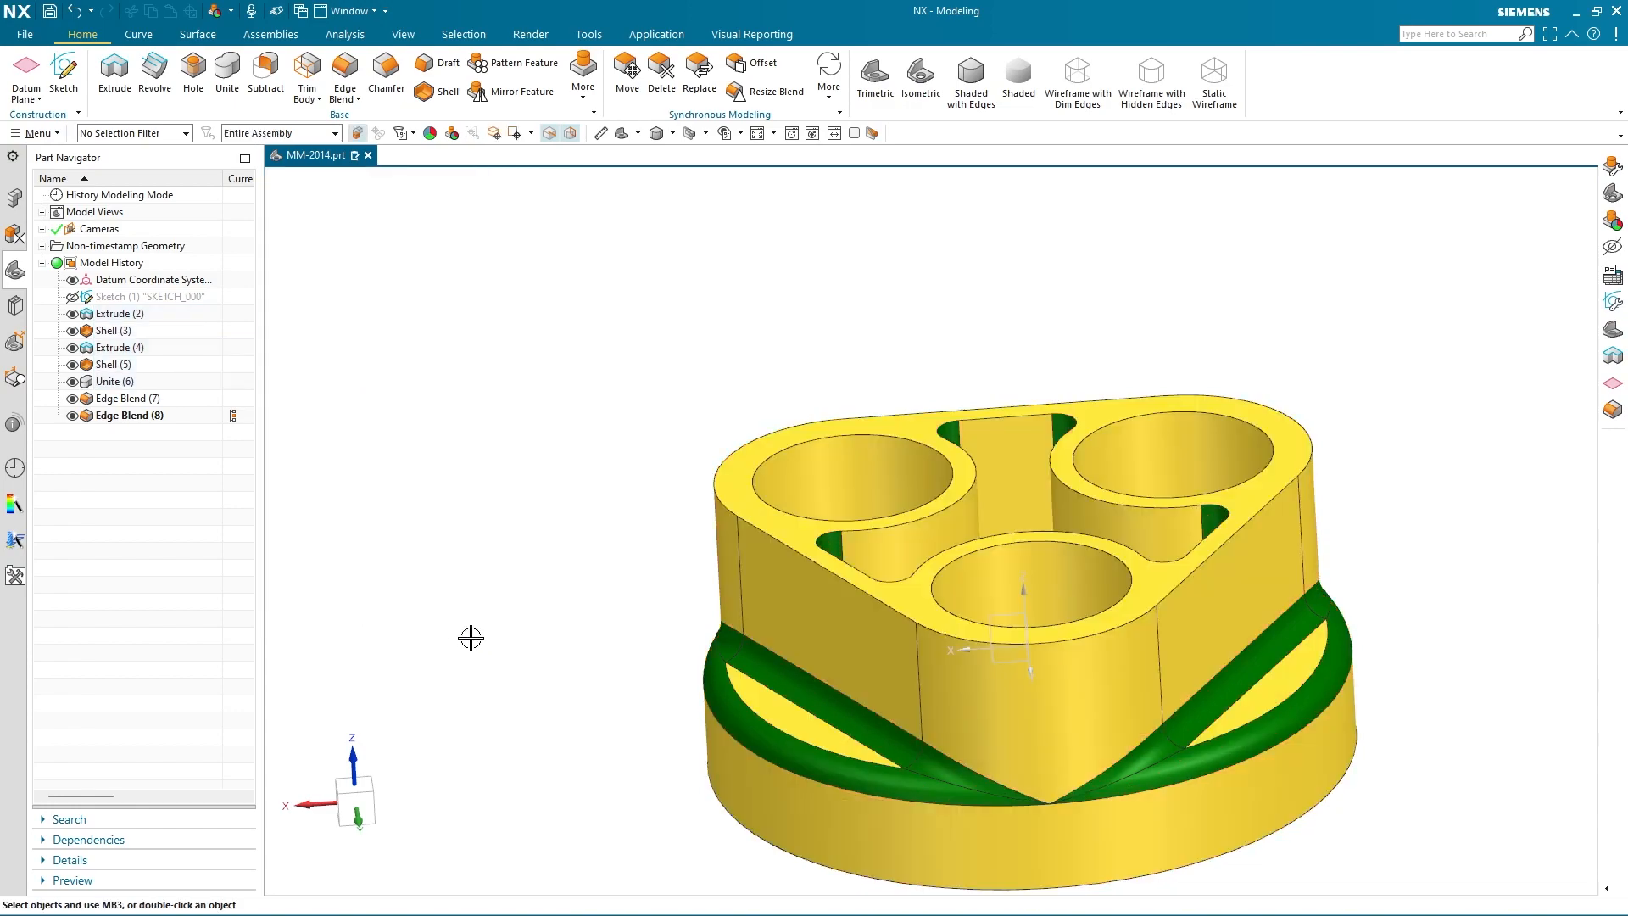
Inspect the recolored part from several sides and save the part file
middle_drag(541, 663, 341, 671)
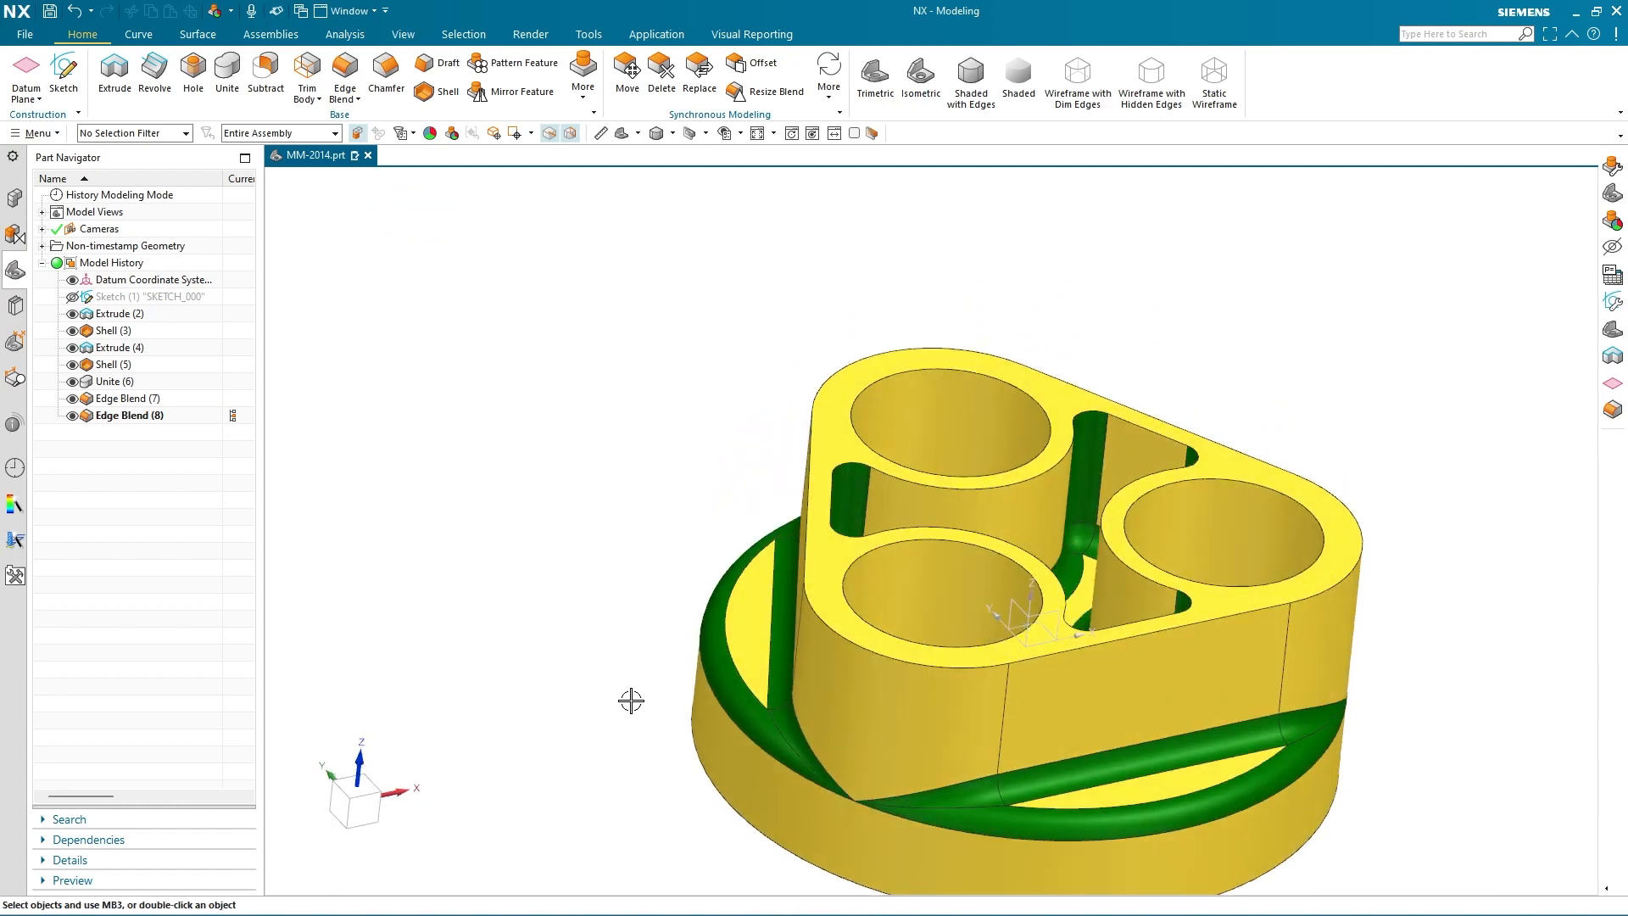
middle_drag(631, 700, 614, 557)
middle_drag(628, 483, 774, 610)
key(Home)
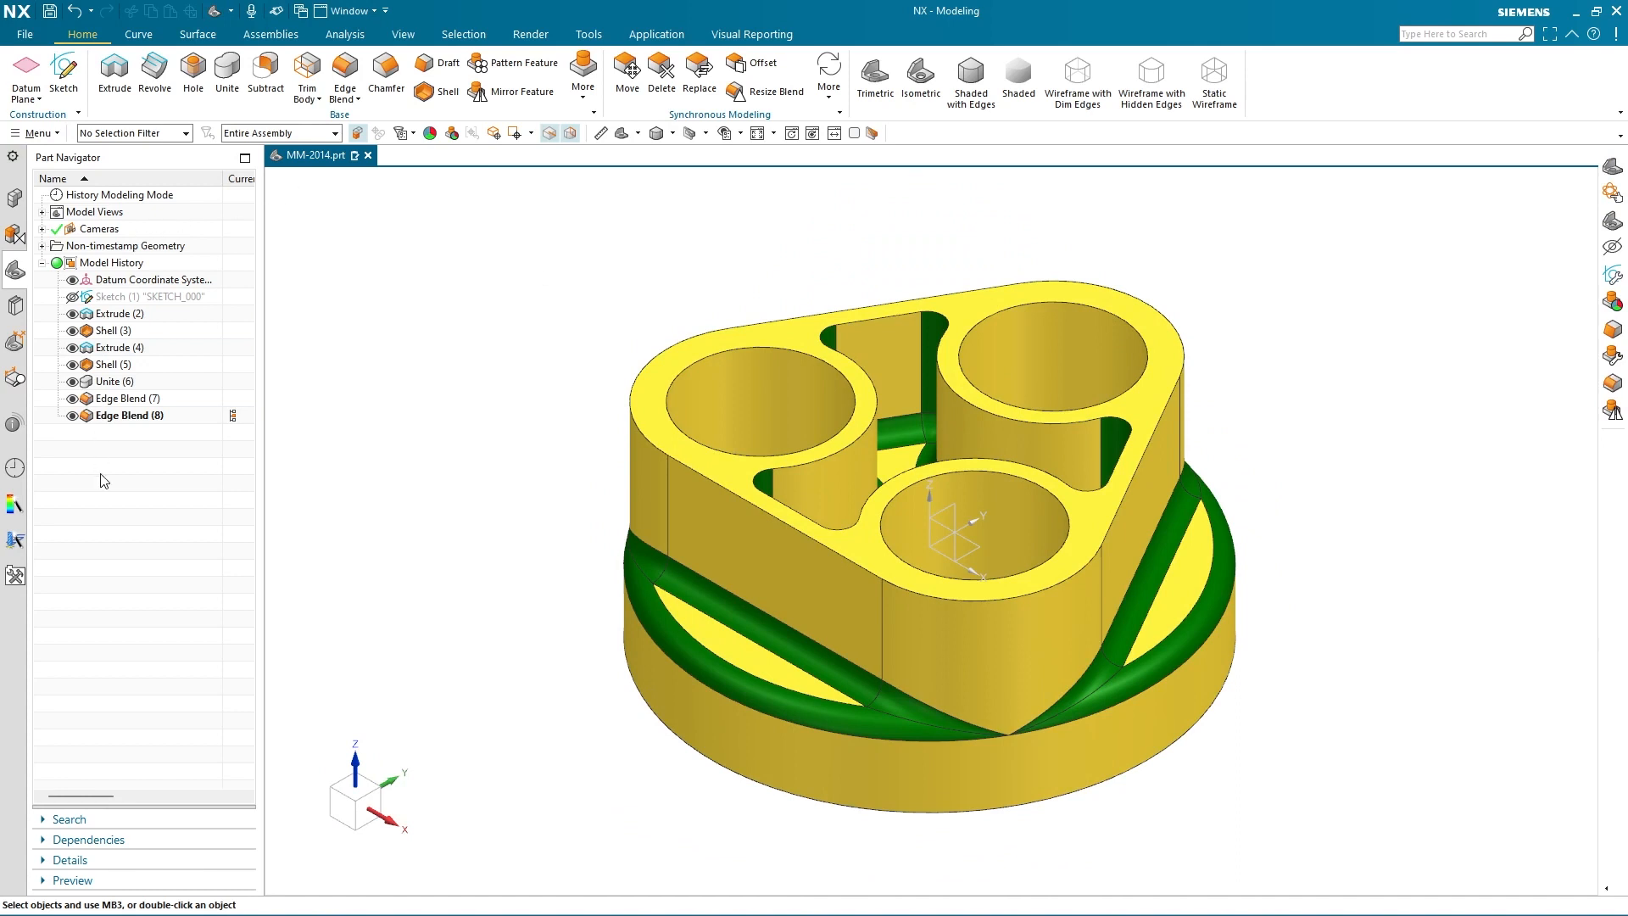
click(56, 17)
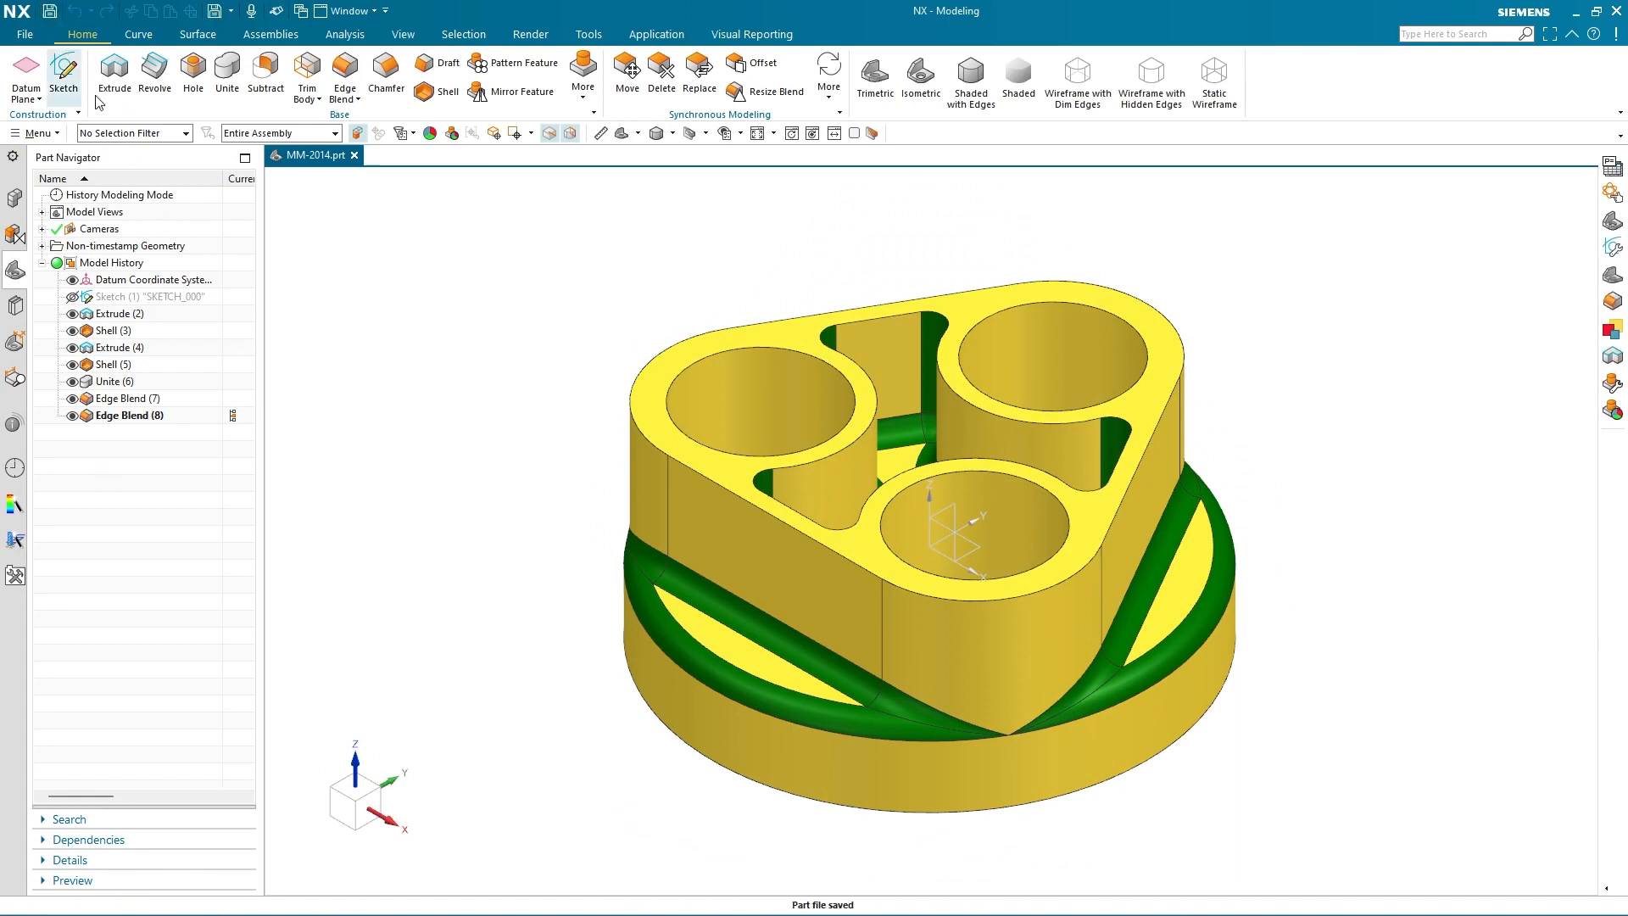
Assign the library material Steel to the solid body
click(589, 34)
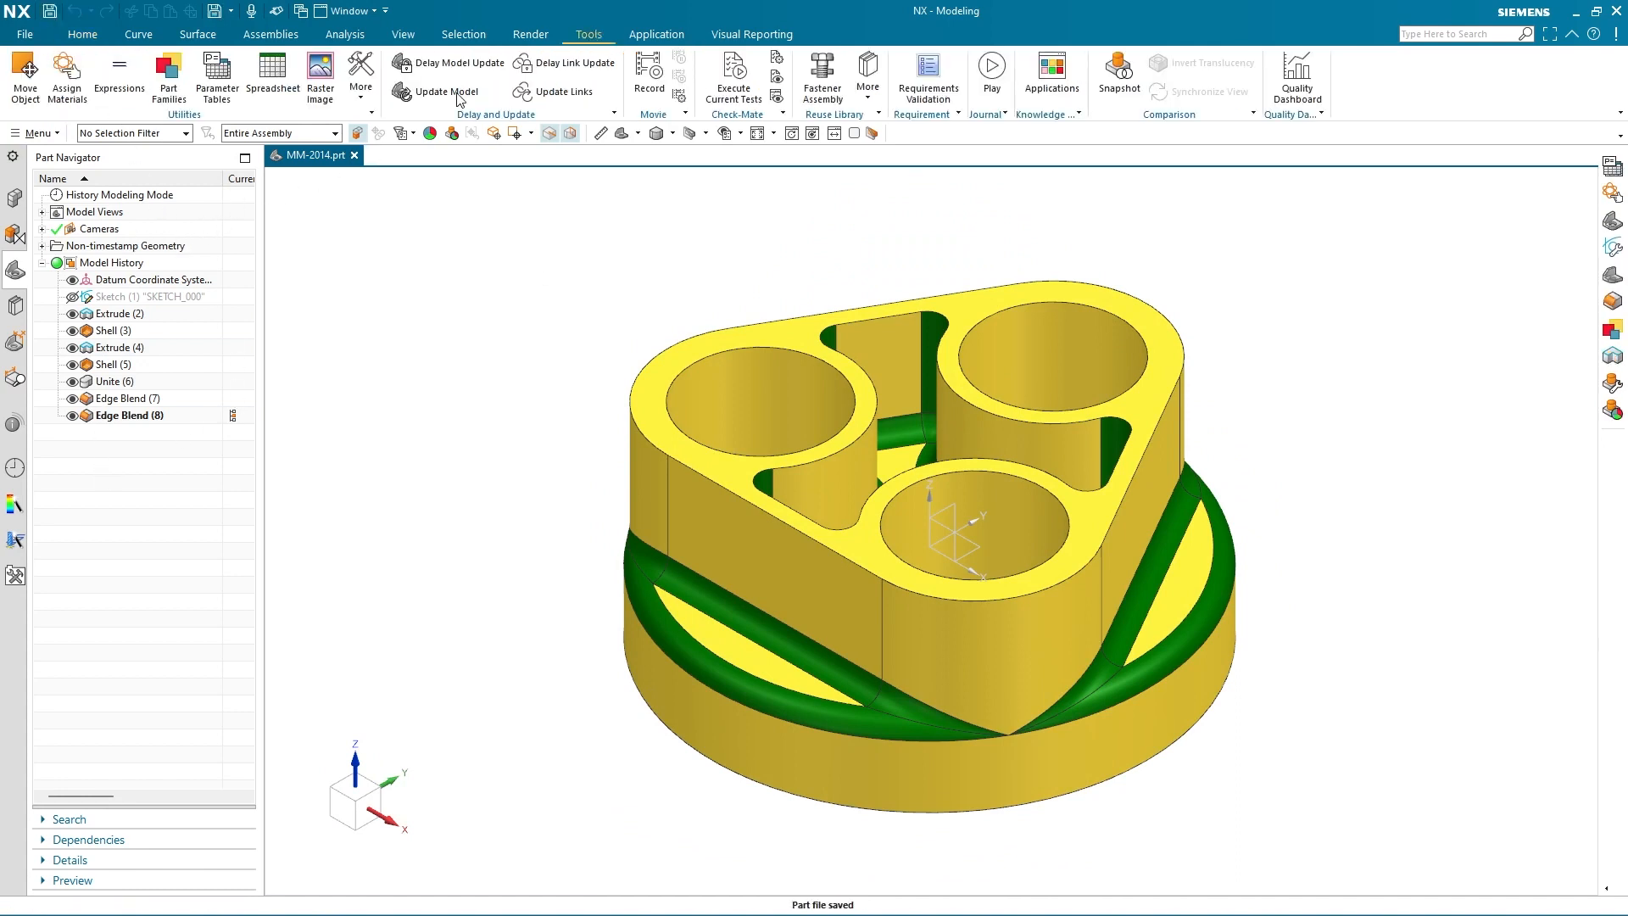
click(66, 72)
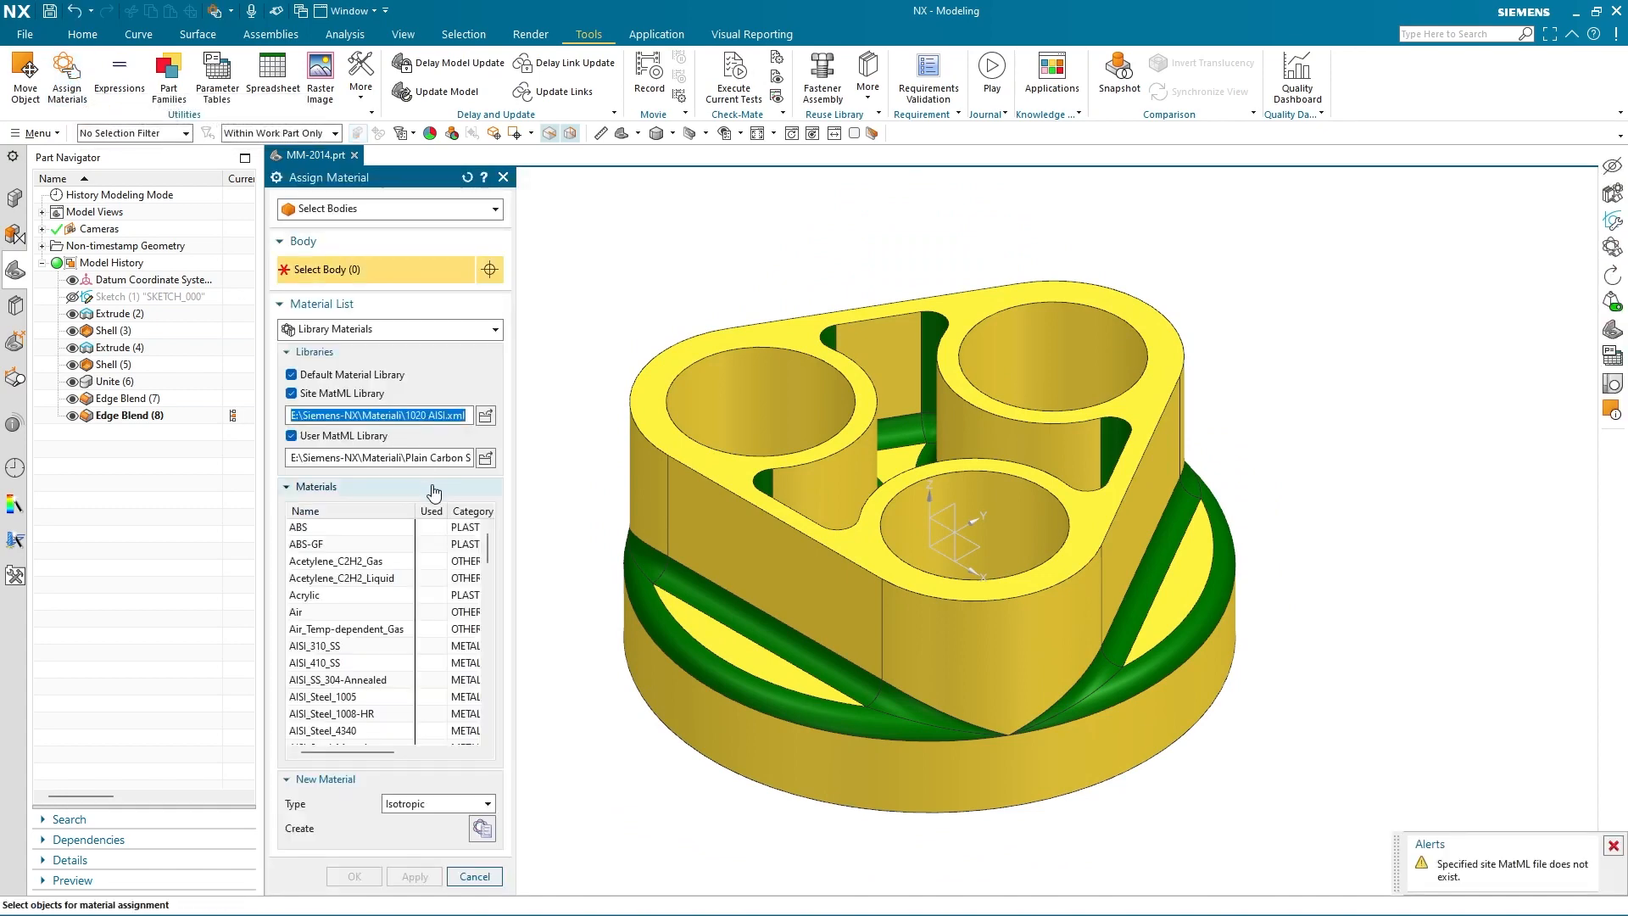
click(699, 378)
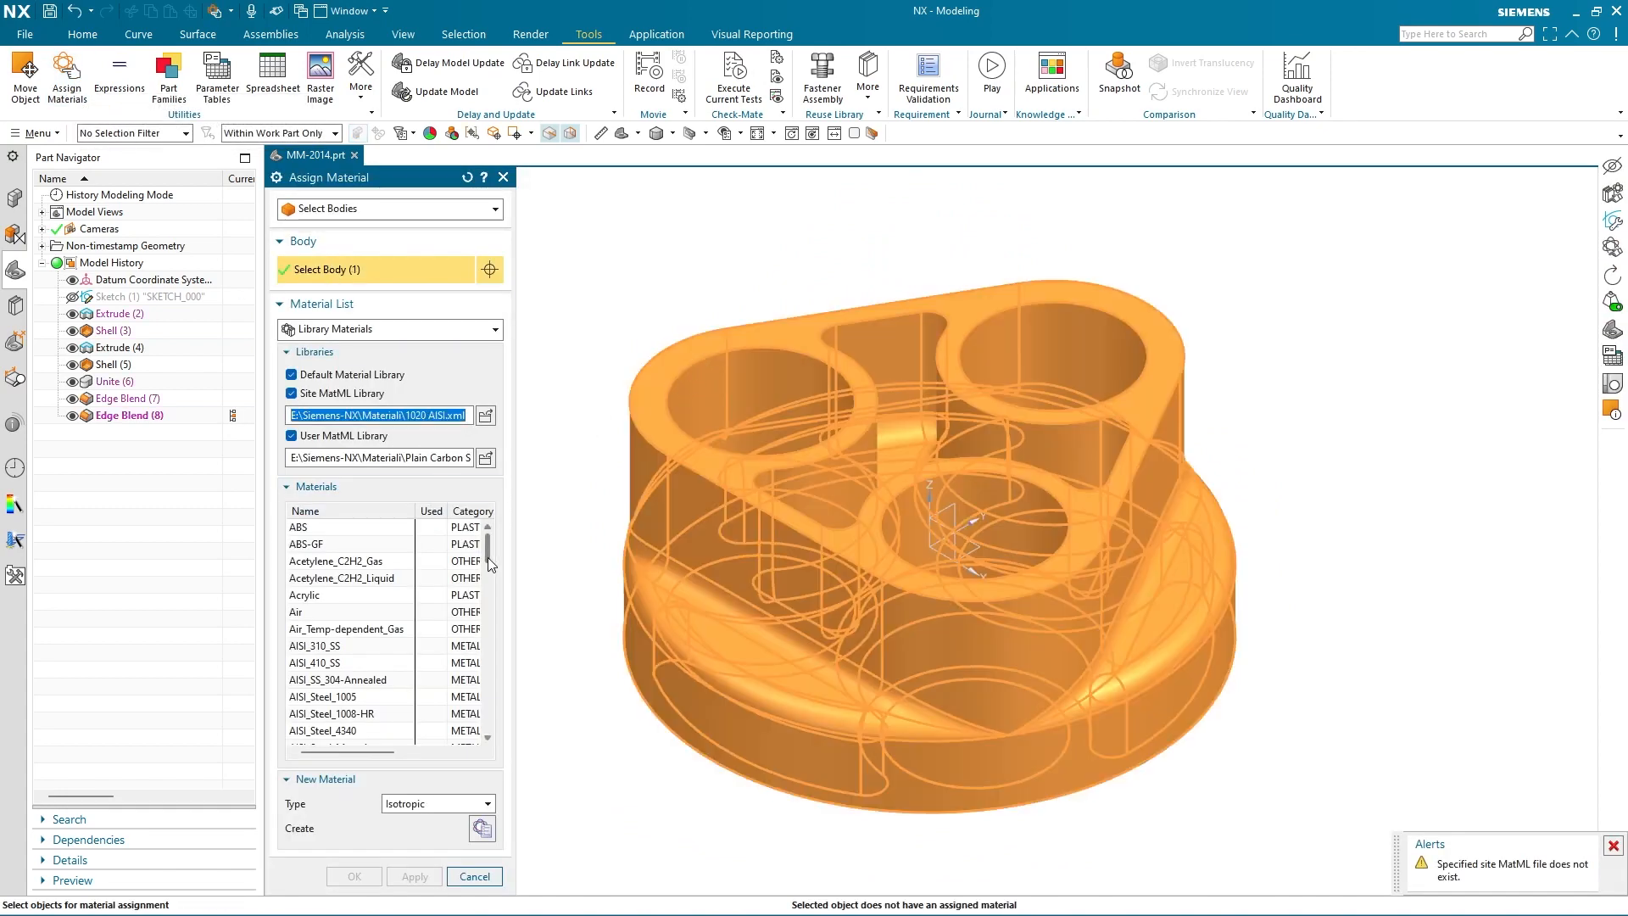
drag(489, 559, 496, 772)
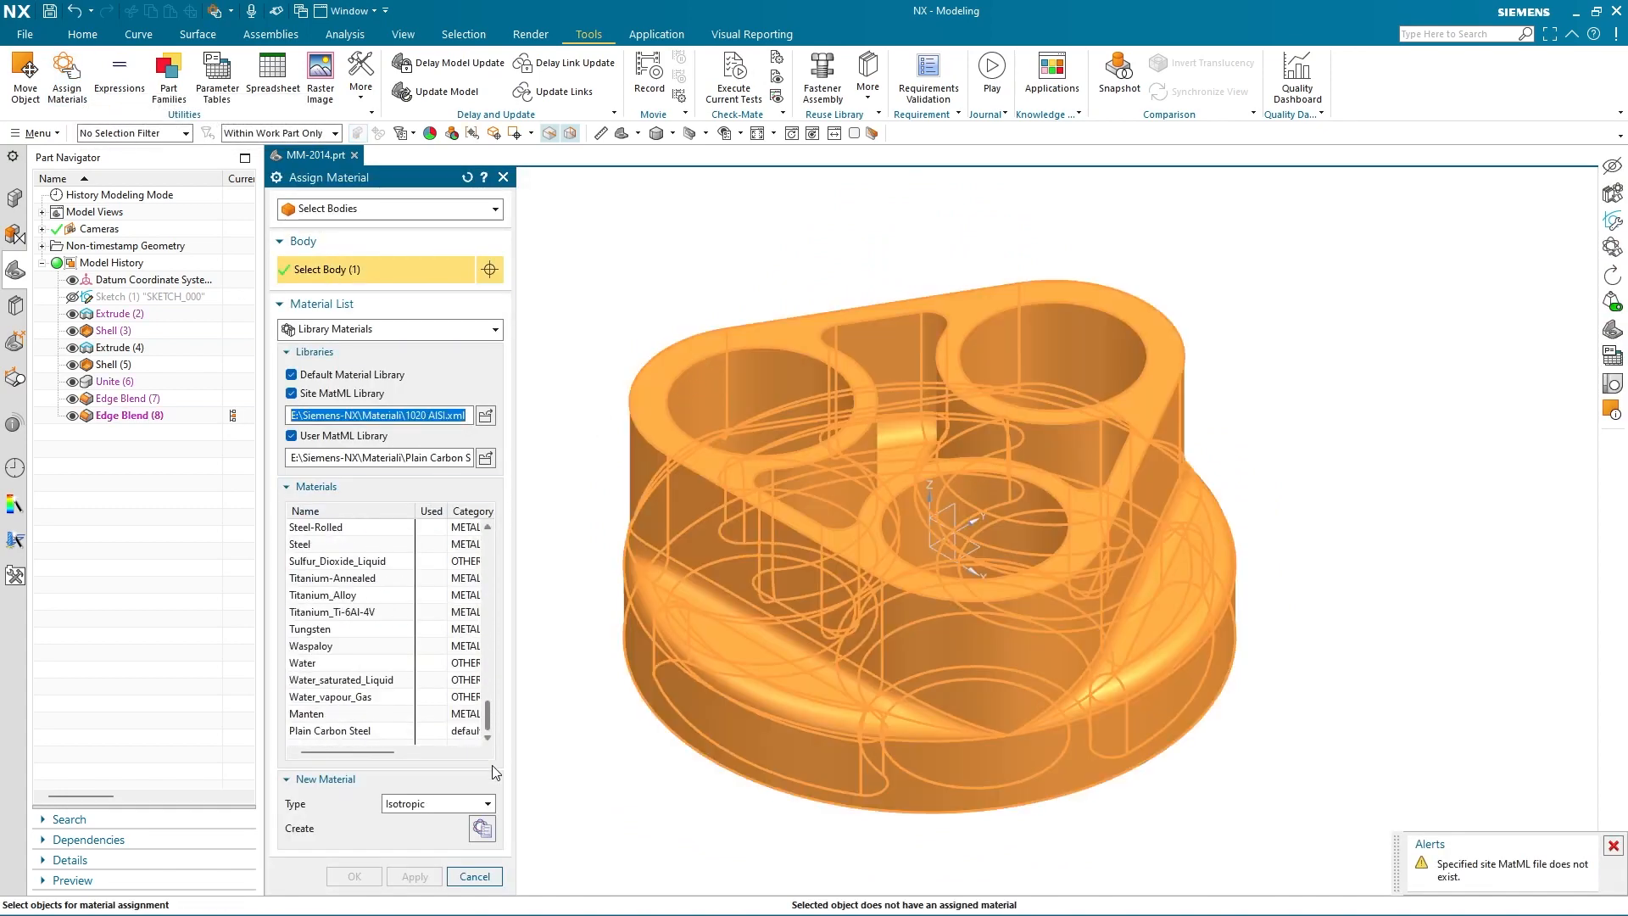
click(307, 544)
click(413, 874)
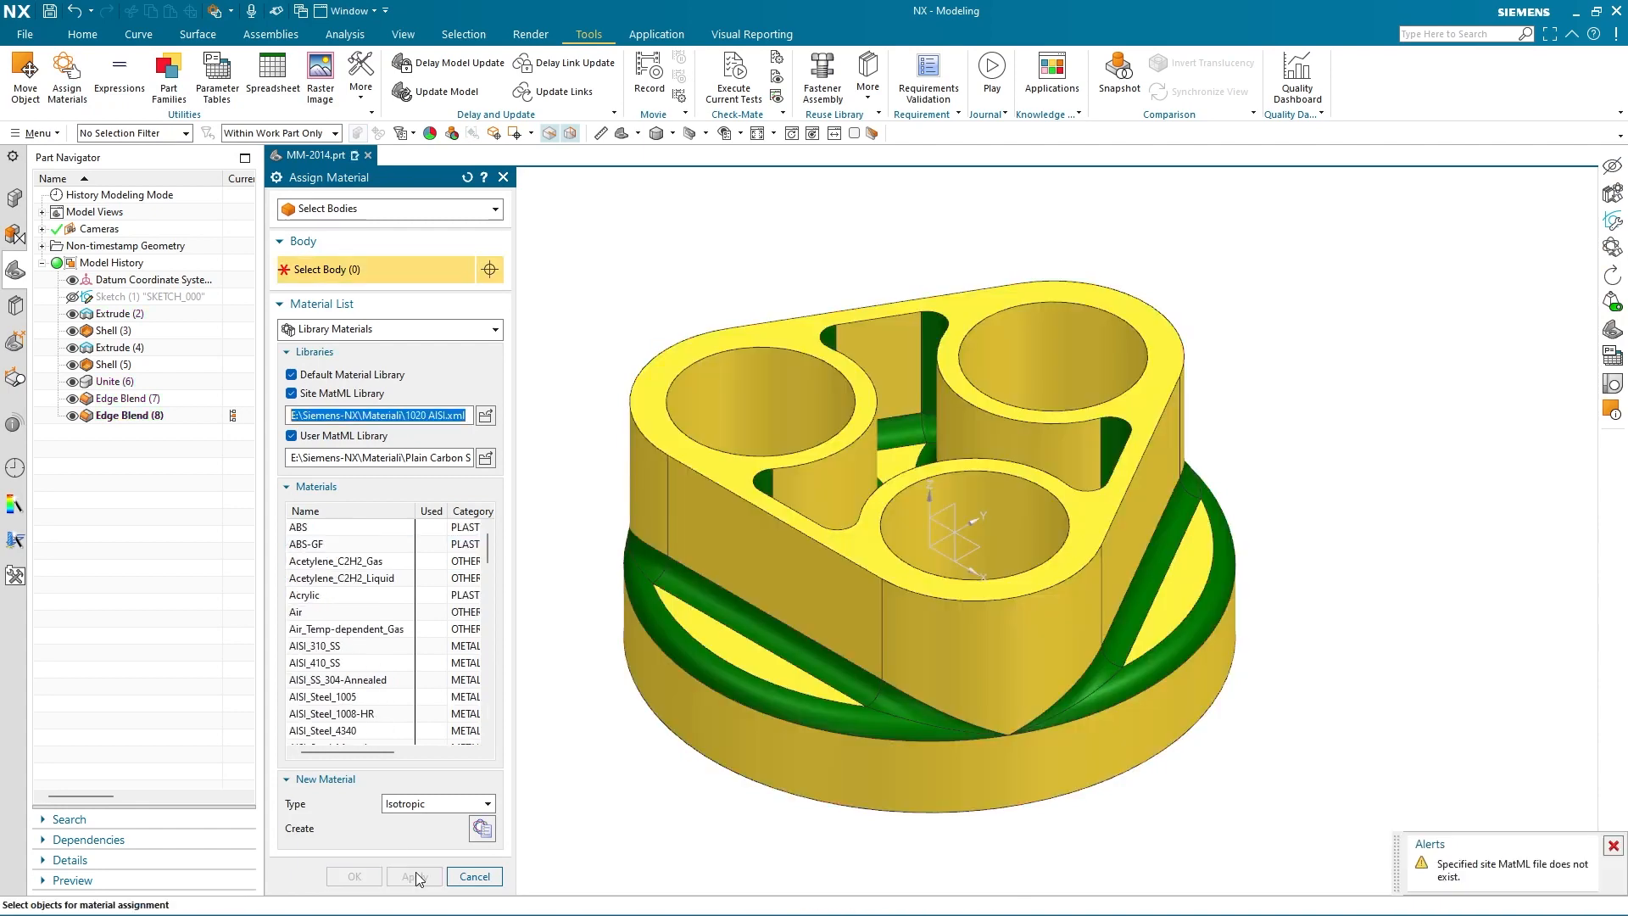
click(473, 876)
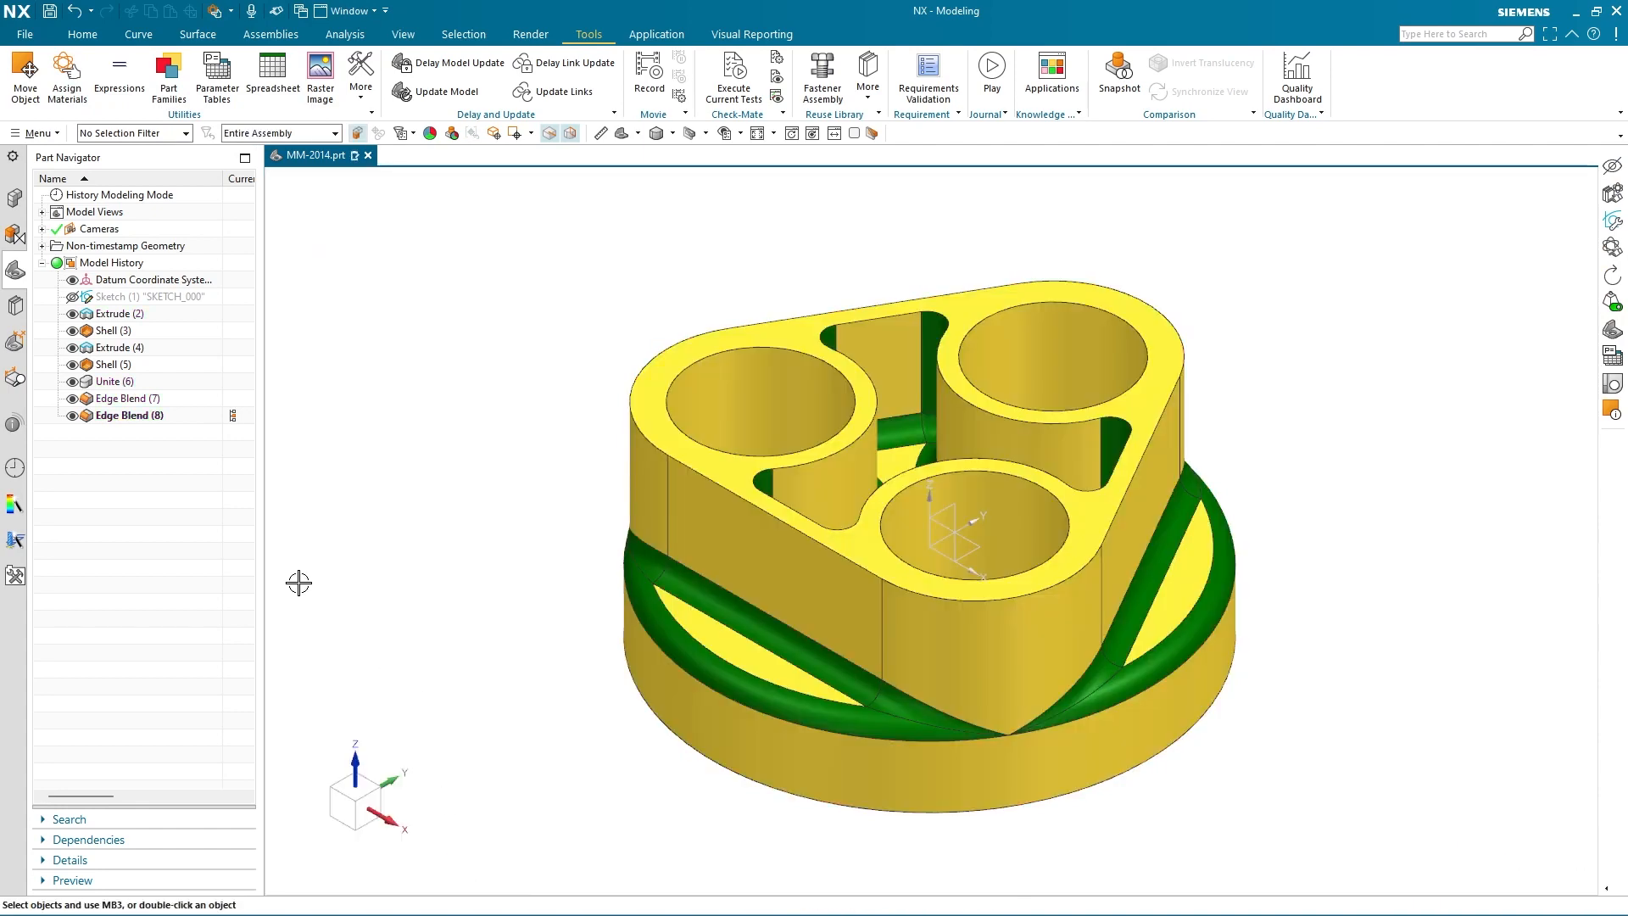
Start the Stress Wizard with a new Simcenter Nastran simulation file named Phase-2 in the MM-2014\Sim folder
click(14, 505)
double_click(95, 417)
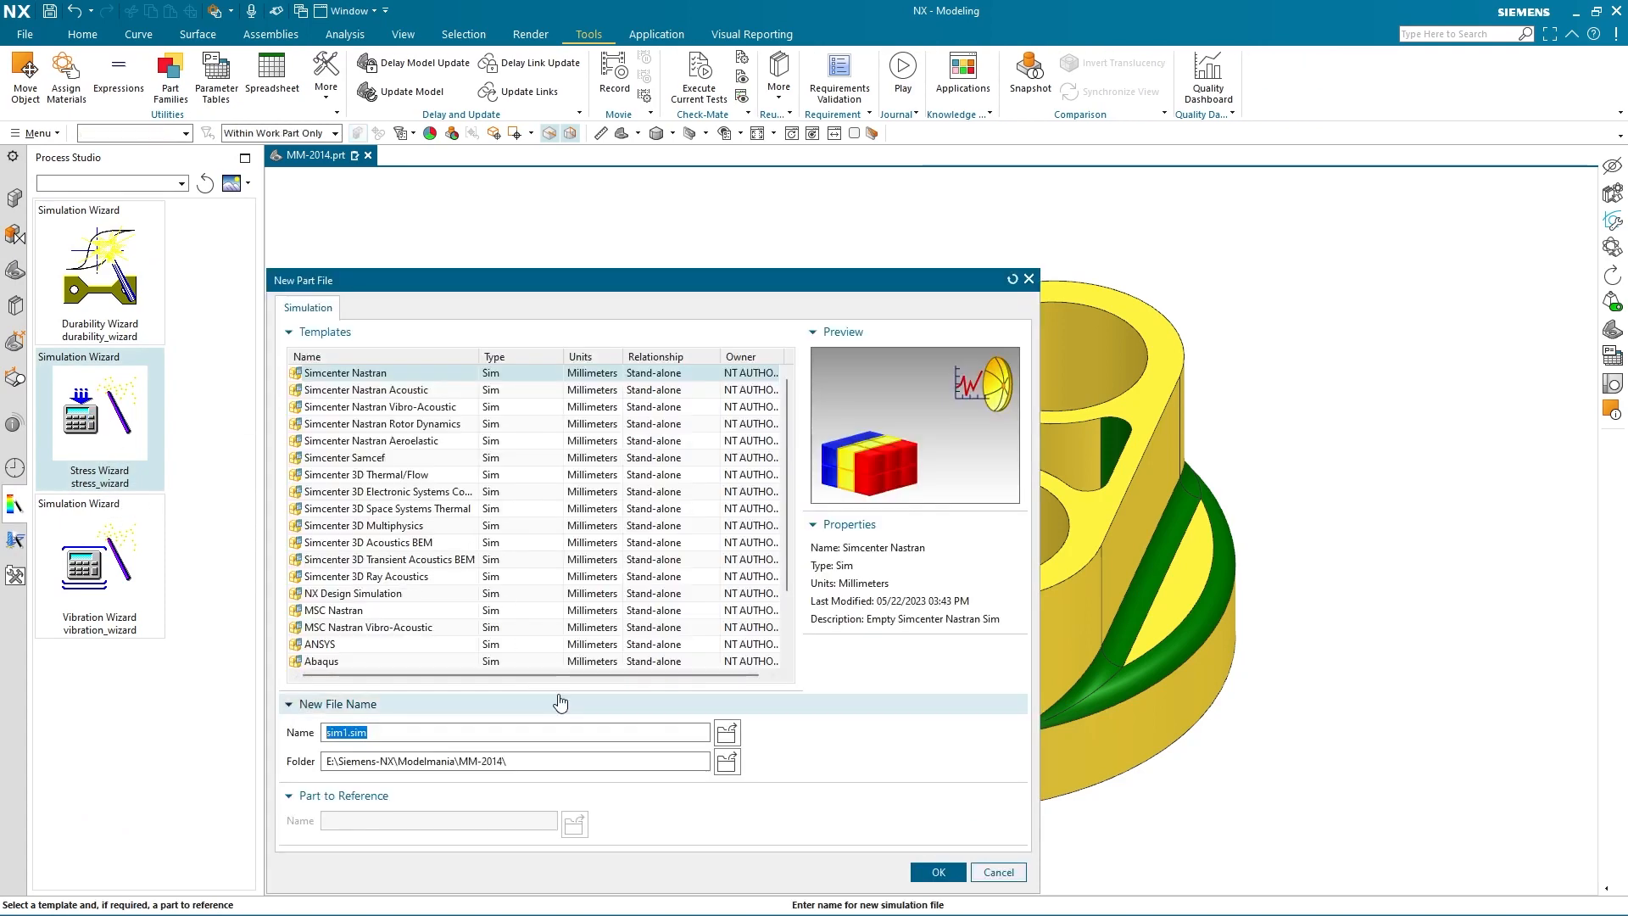
text(Phase-2)
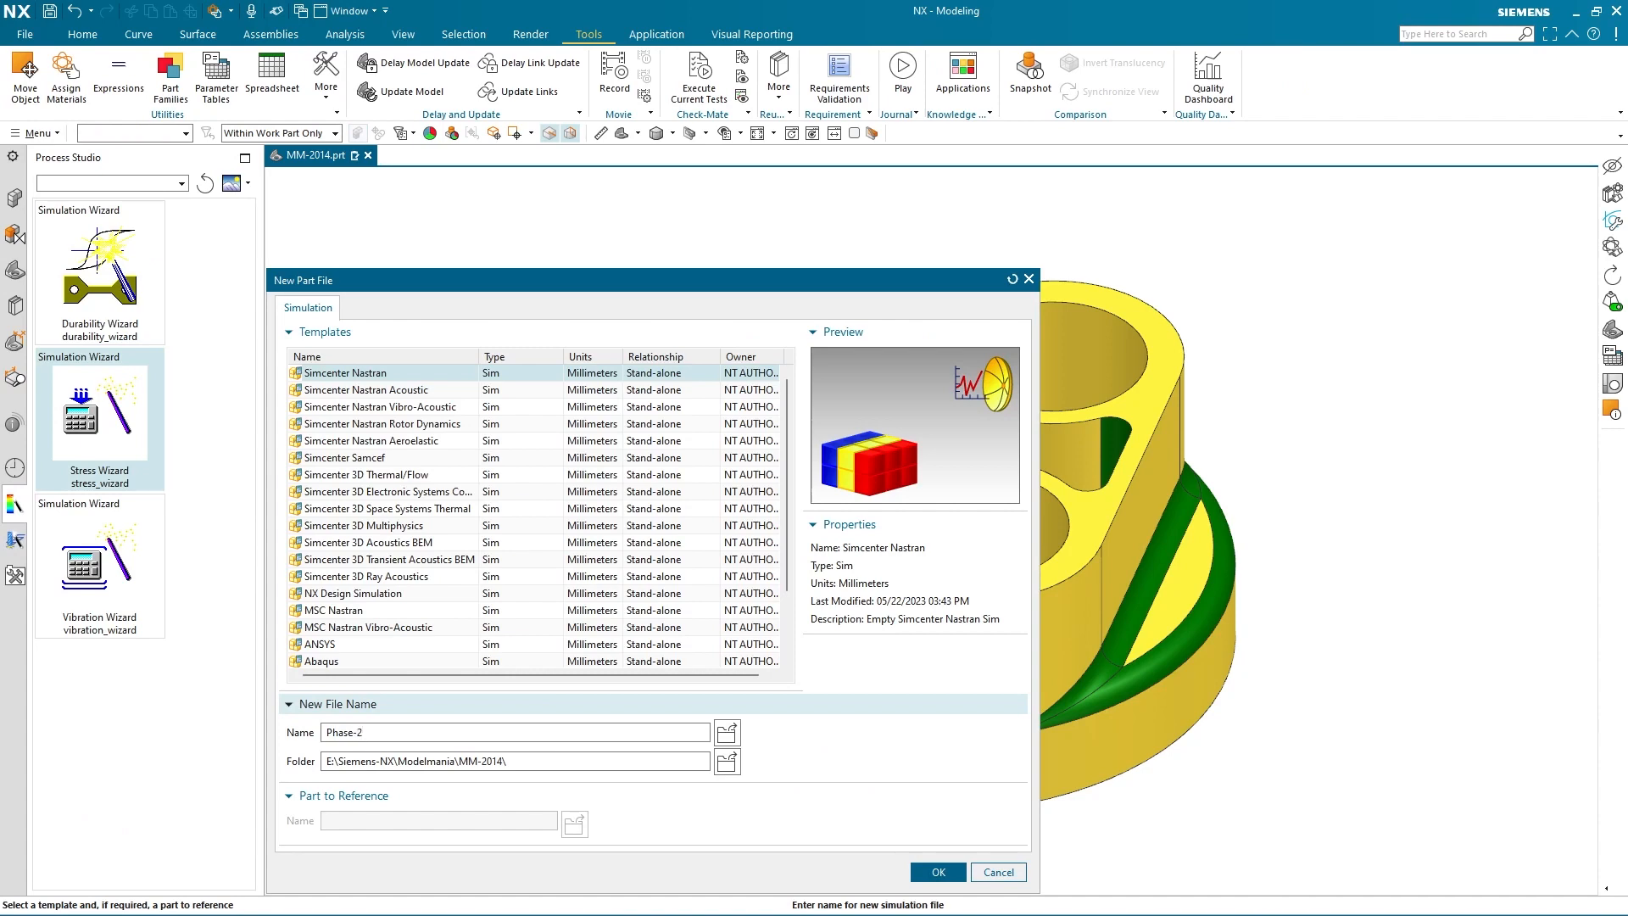
click(726, 762)
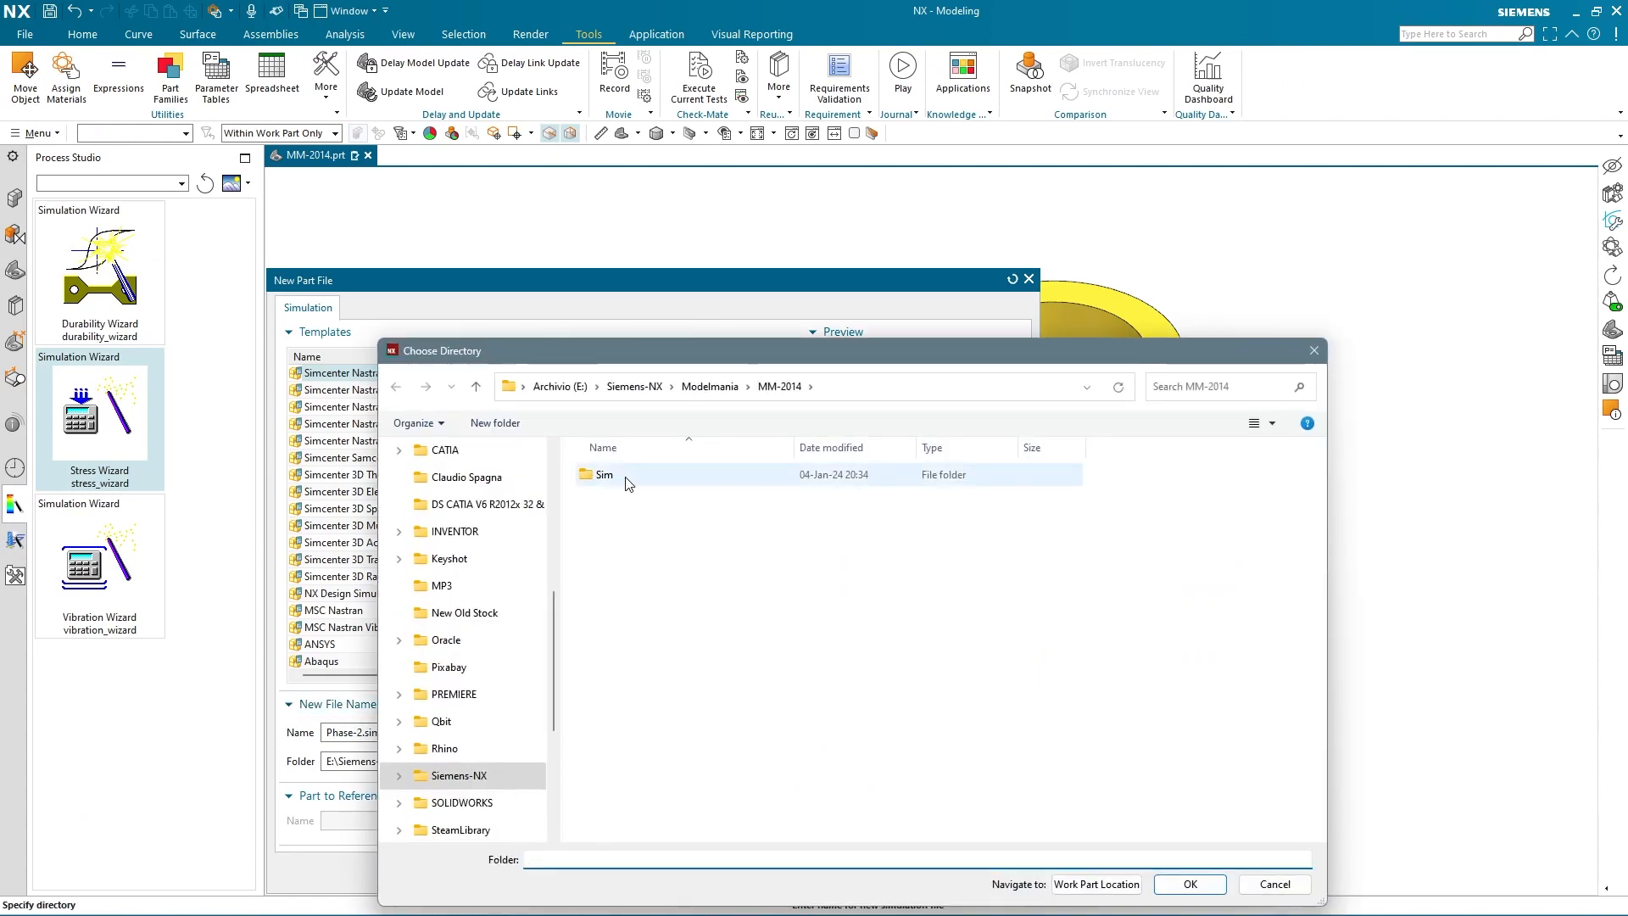
double_click(628, 475)
click(1190, 882)
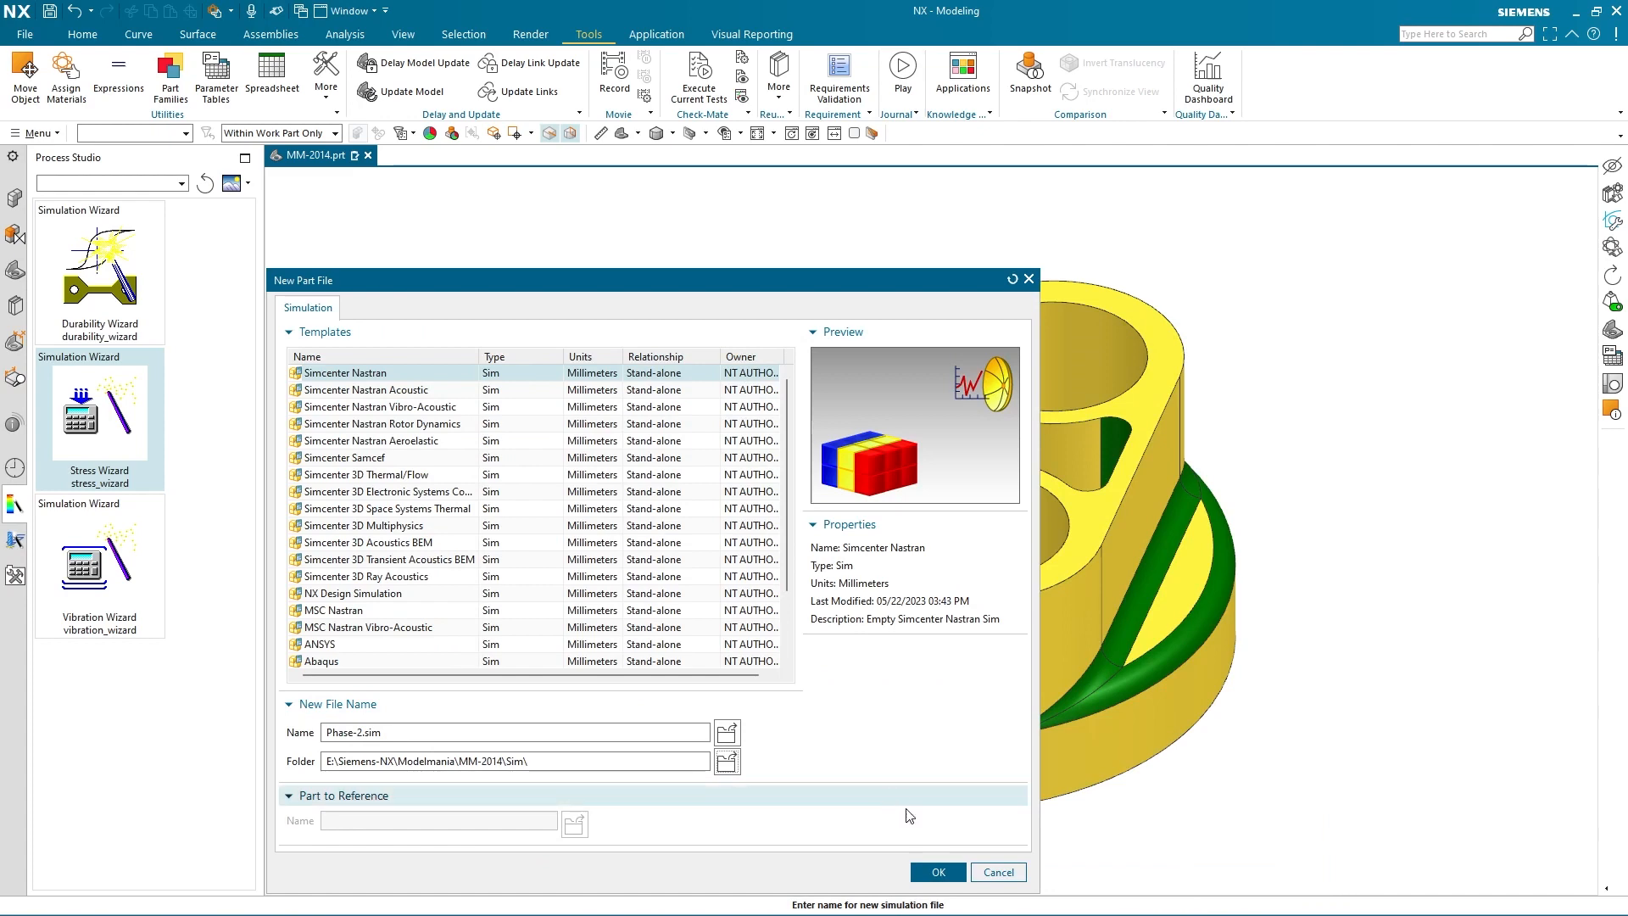
click(938, 873)
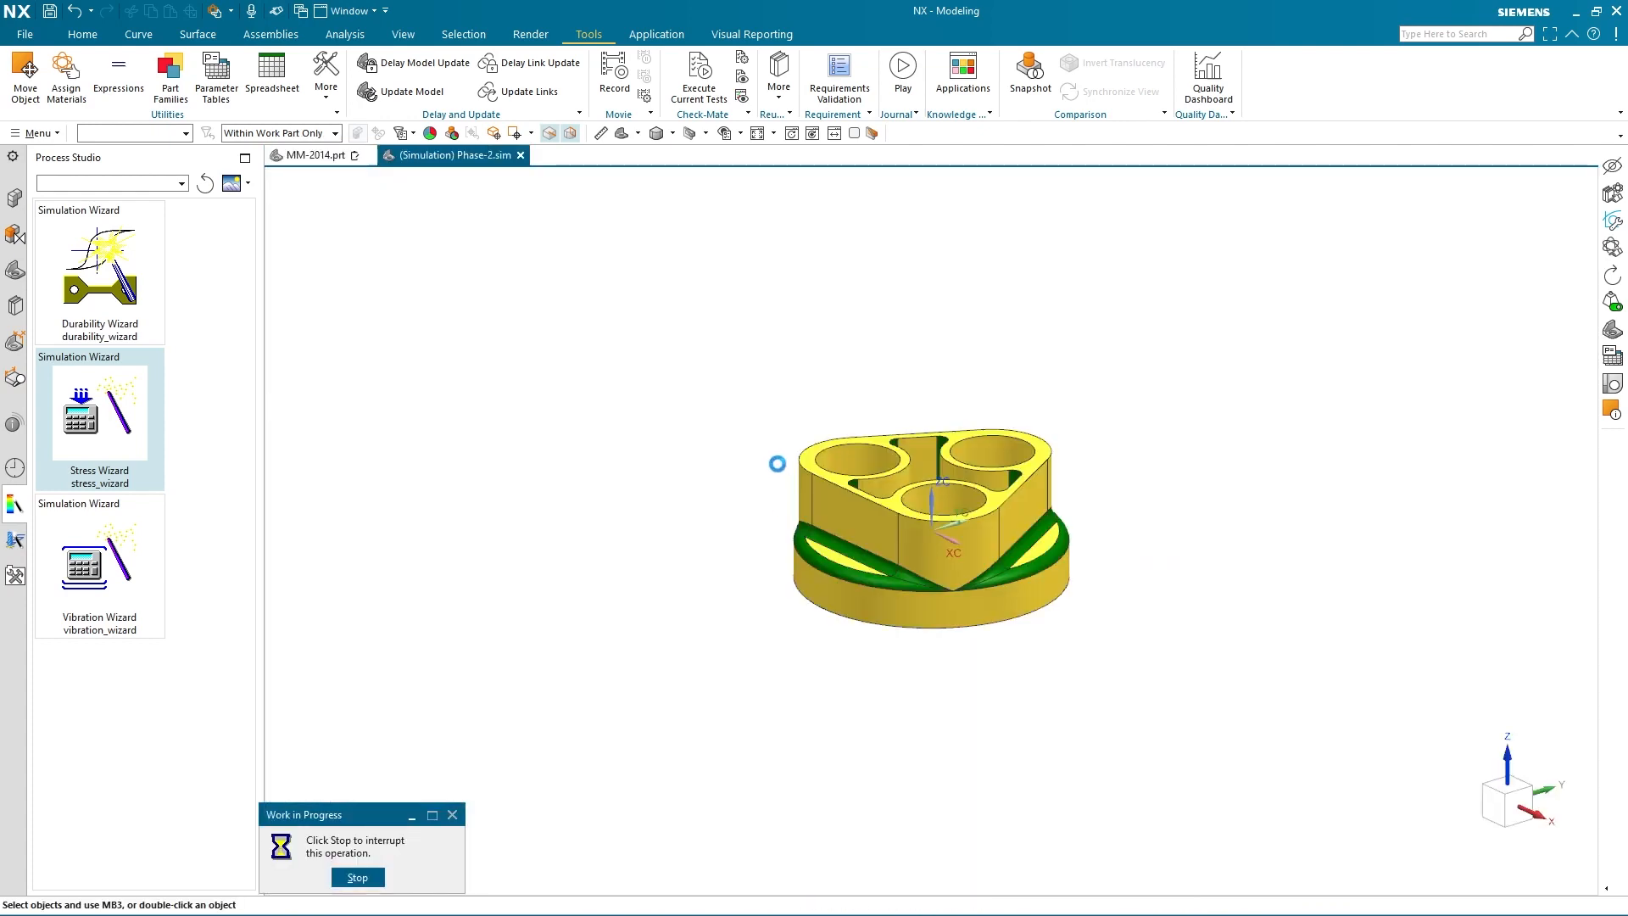
Choose the solid body as the model for the stress analysis and proceed to the loads
click(863, 456)
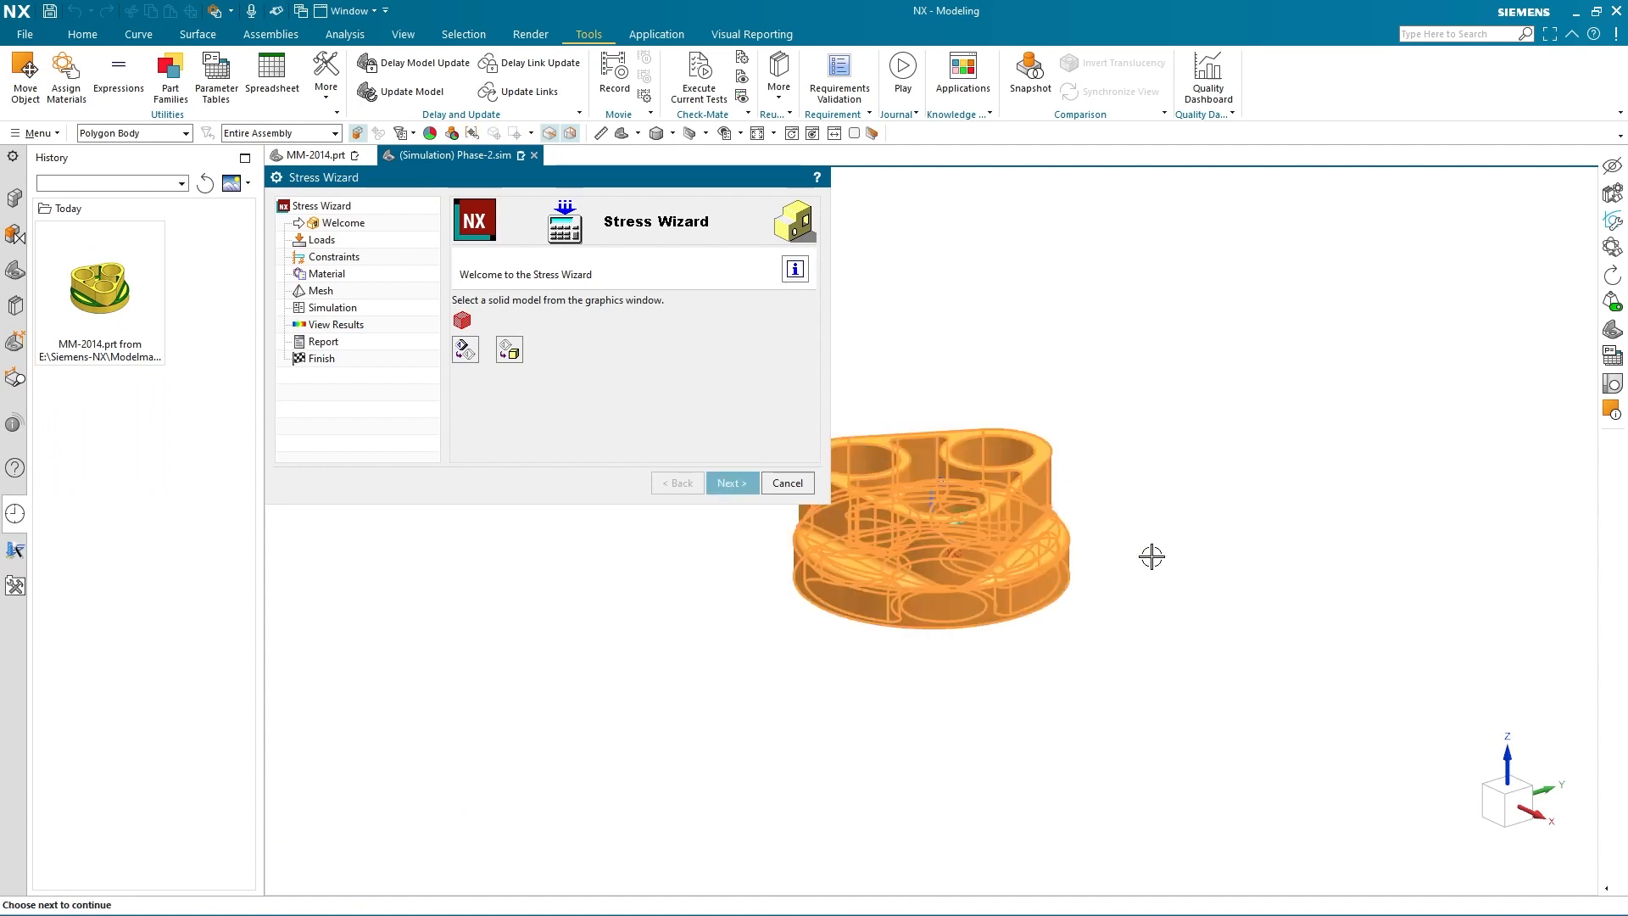
scroll(1150, 556, down, 2)
scroll(1011, 538, up, 3)
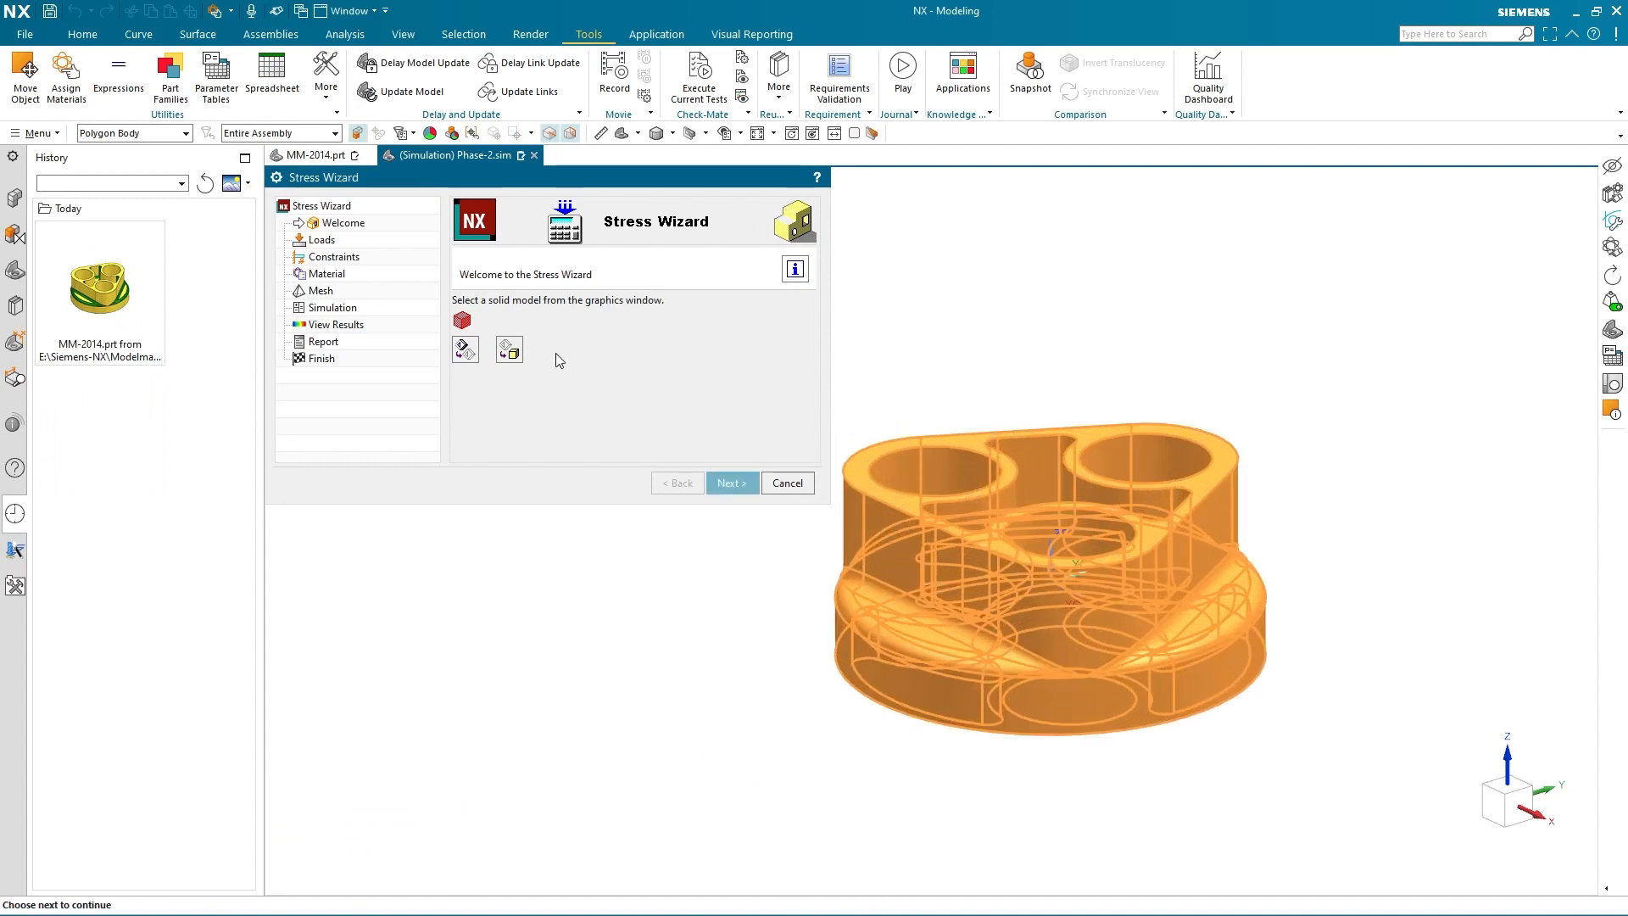
click(729, 482)
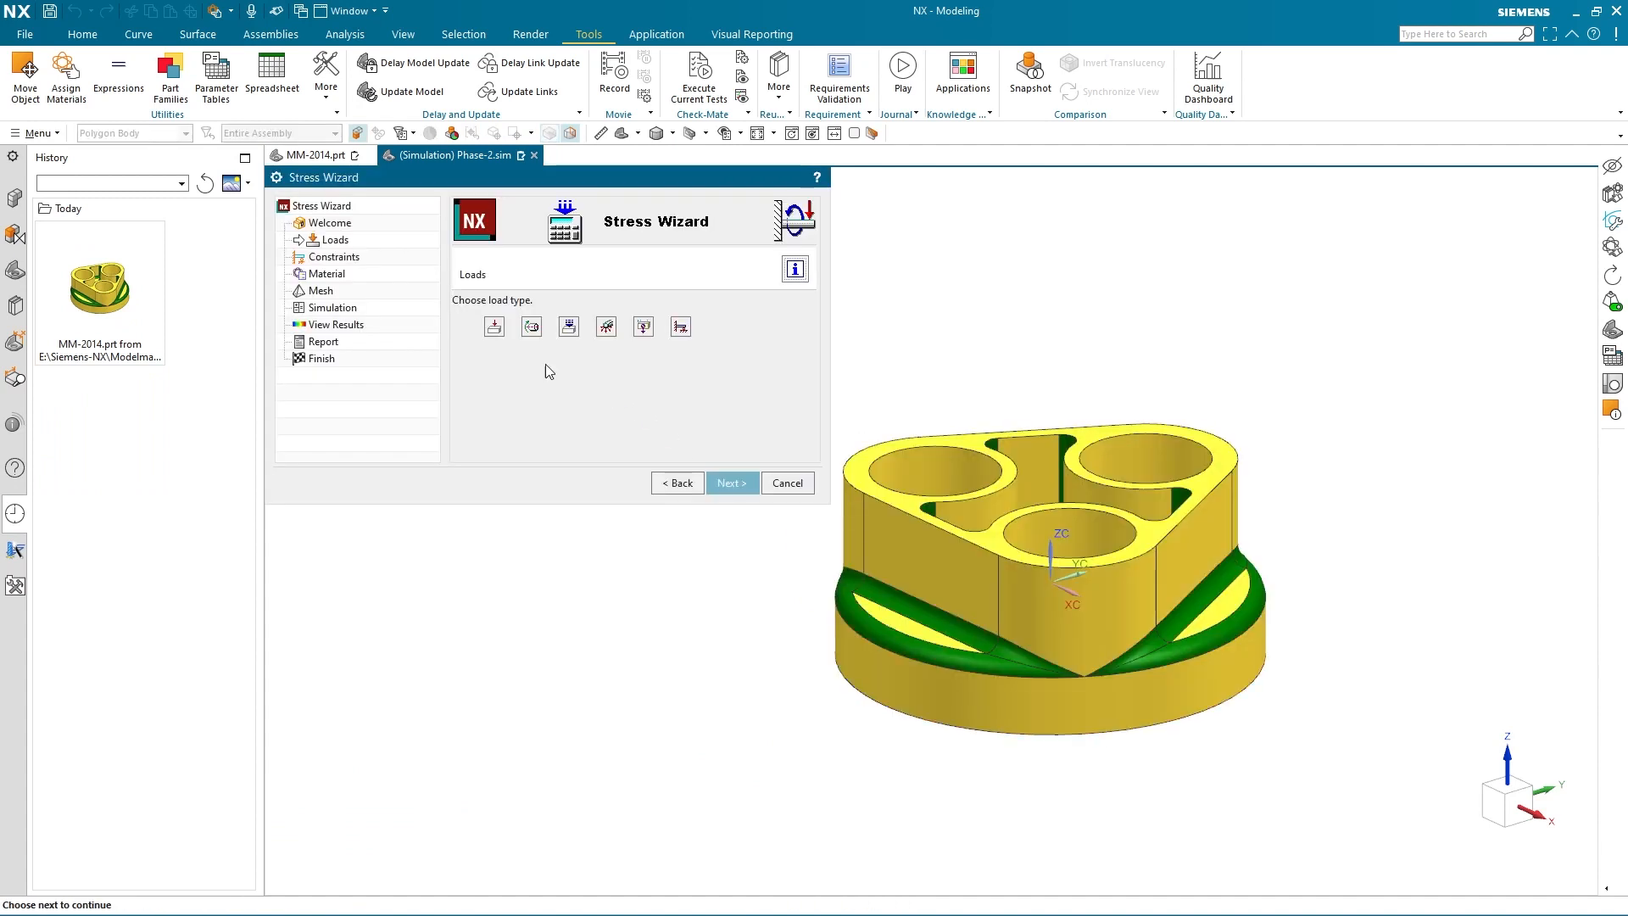
Apply a 10000 N force along the reversed YC vector to the inner face of the boss's +YC bore
click(495, 328)
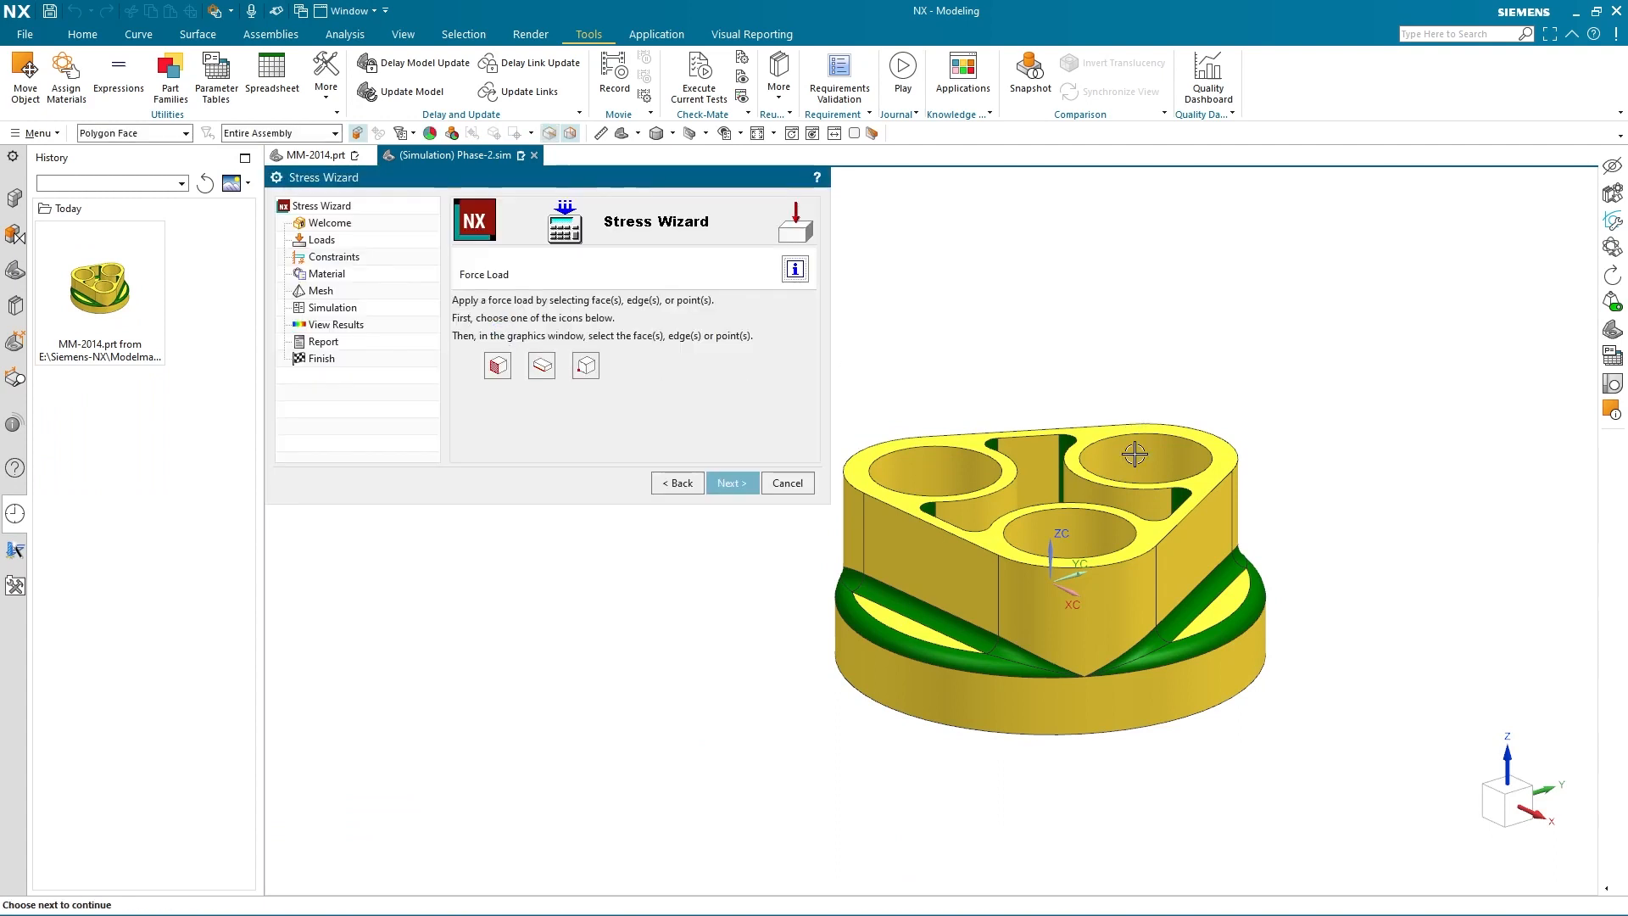
click(733, 483)
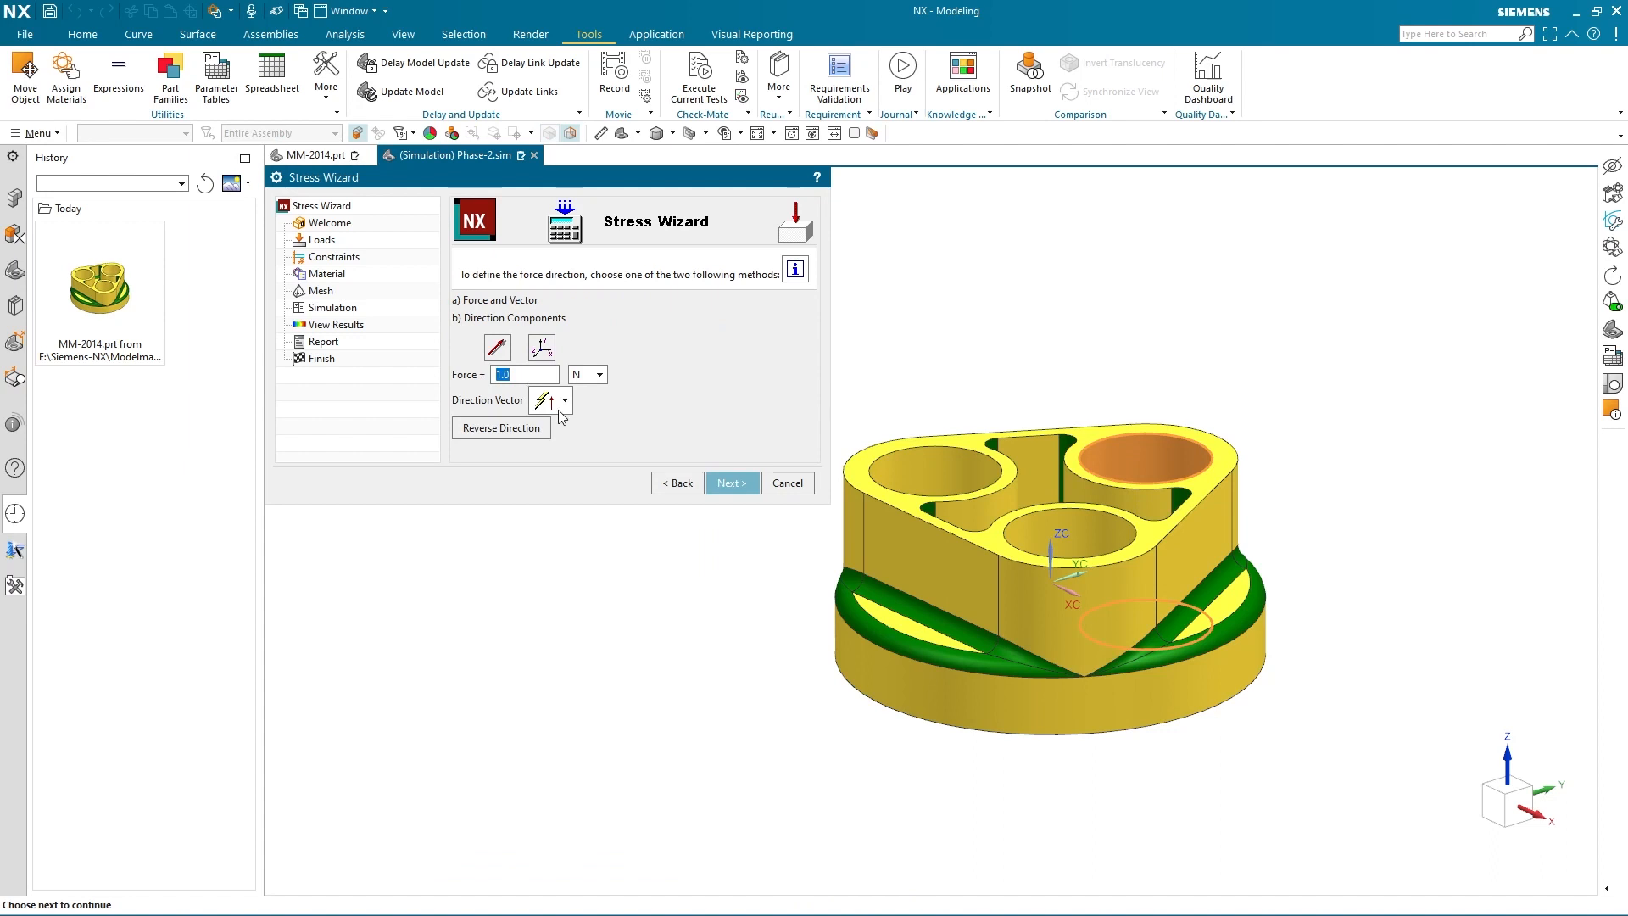
text(1)
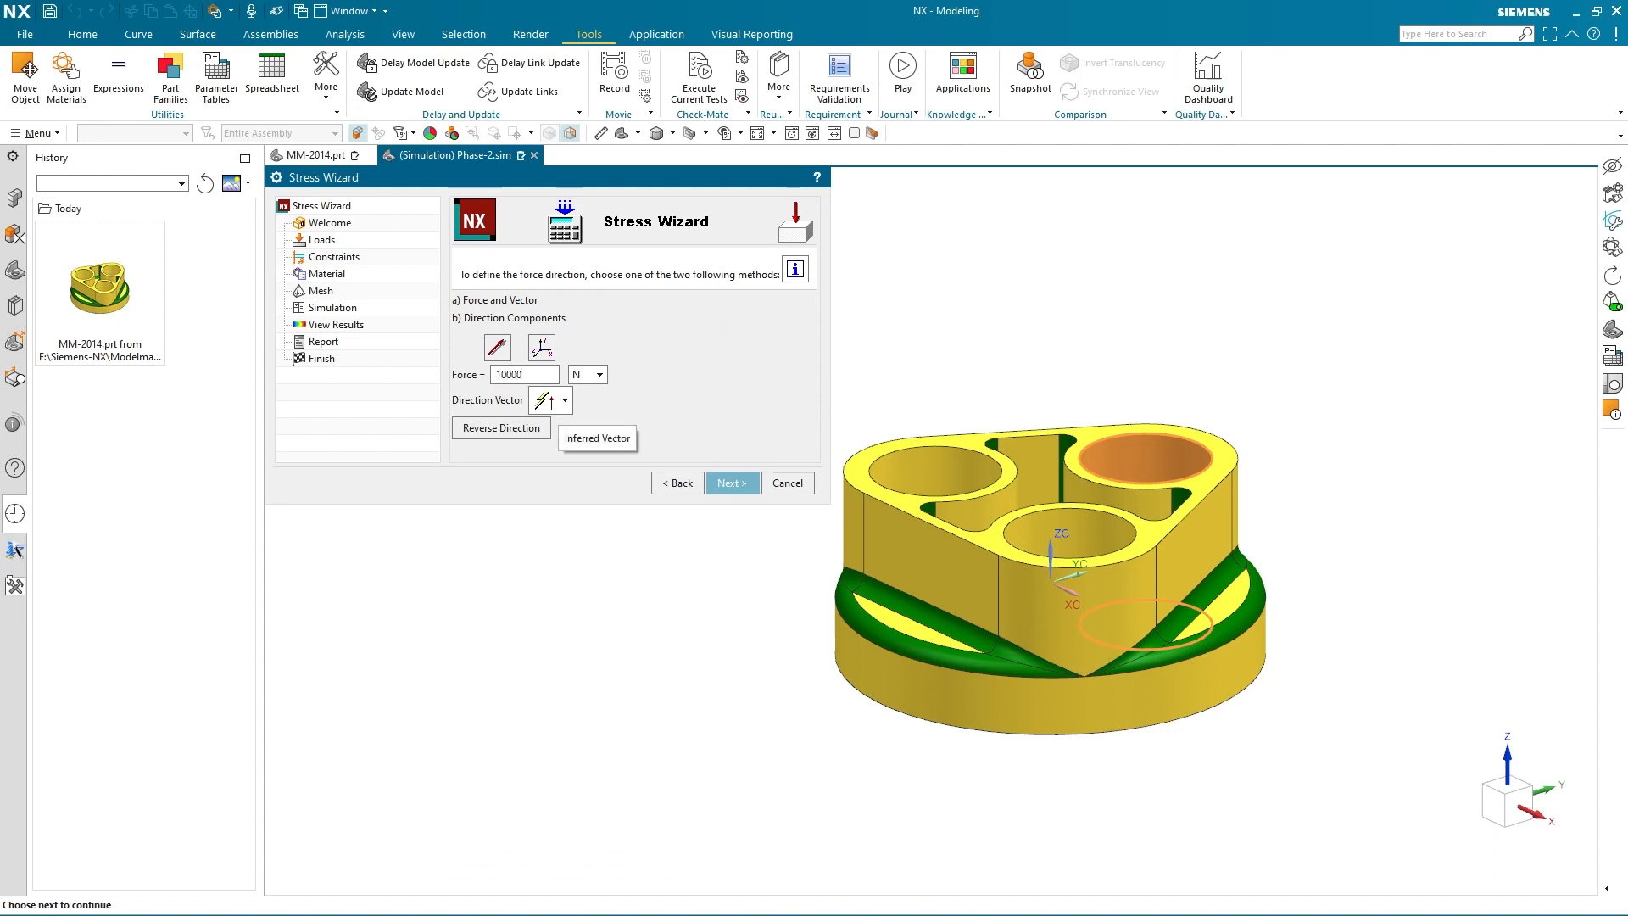
click(564, 400)
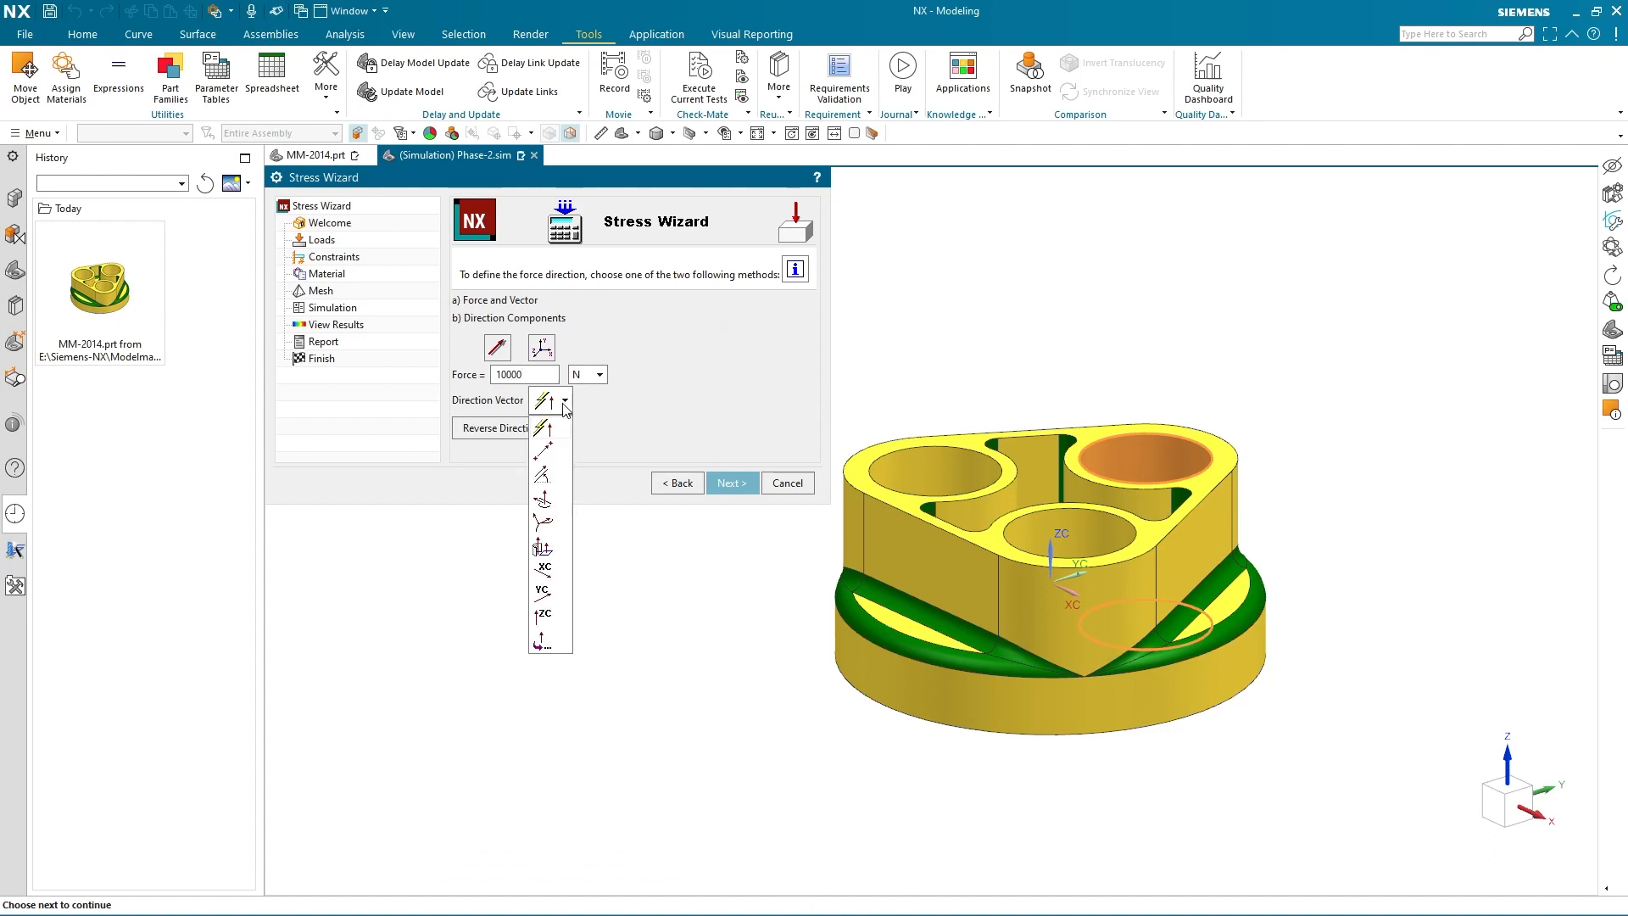
click(542, 593)
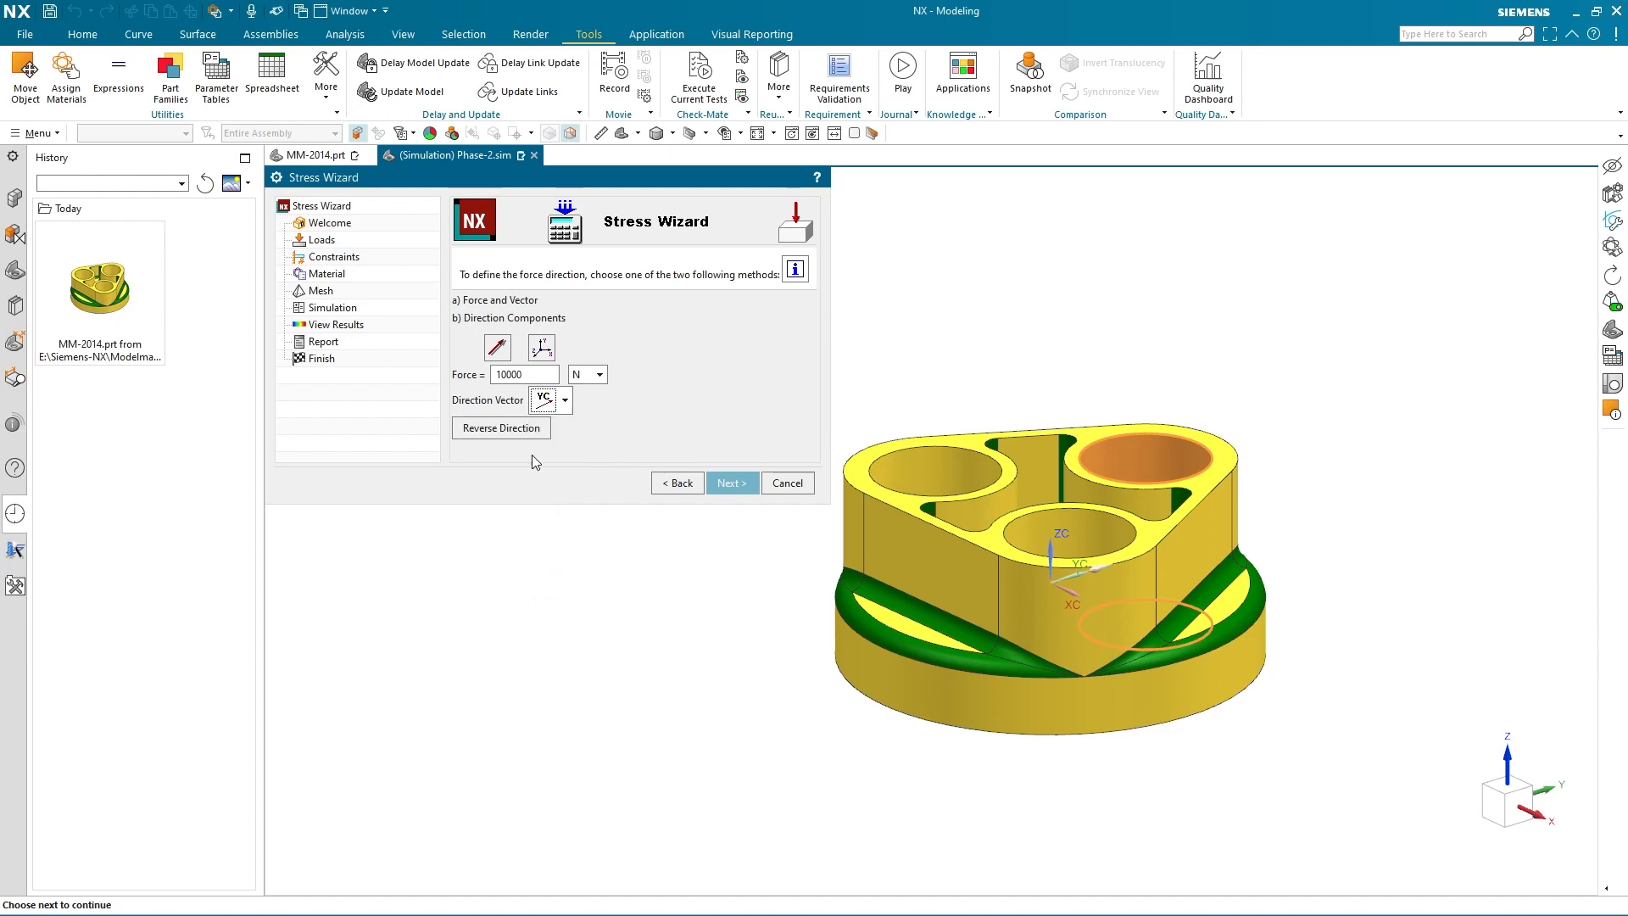
click(522, 432)
click(731, 482)
click(733, 486)
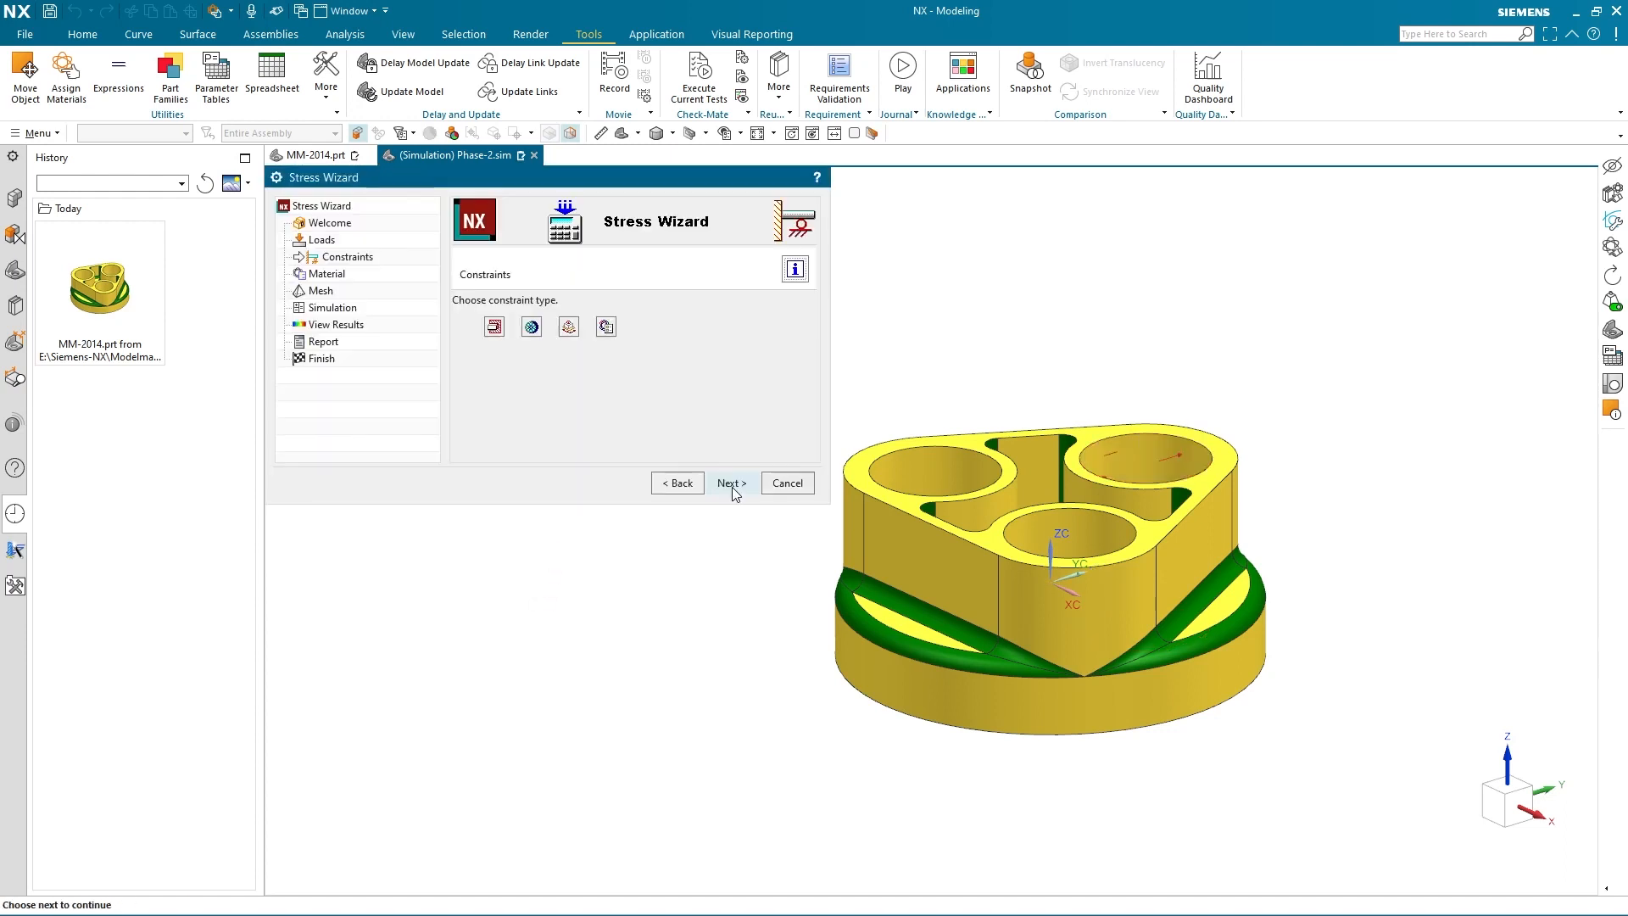
Apply a fixed constraint to the inner faces of the boss's other two bores
click(494, 327)
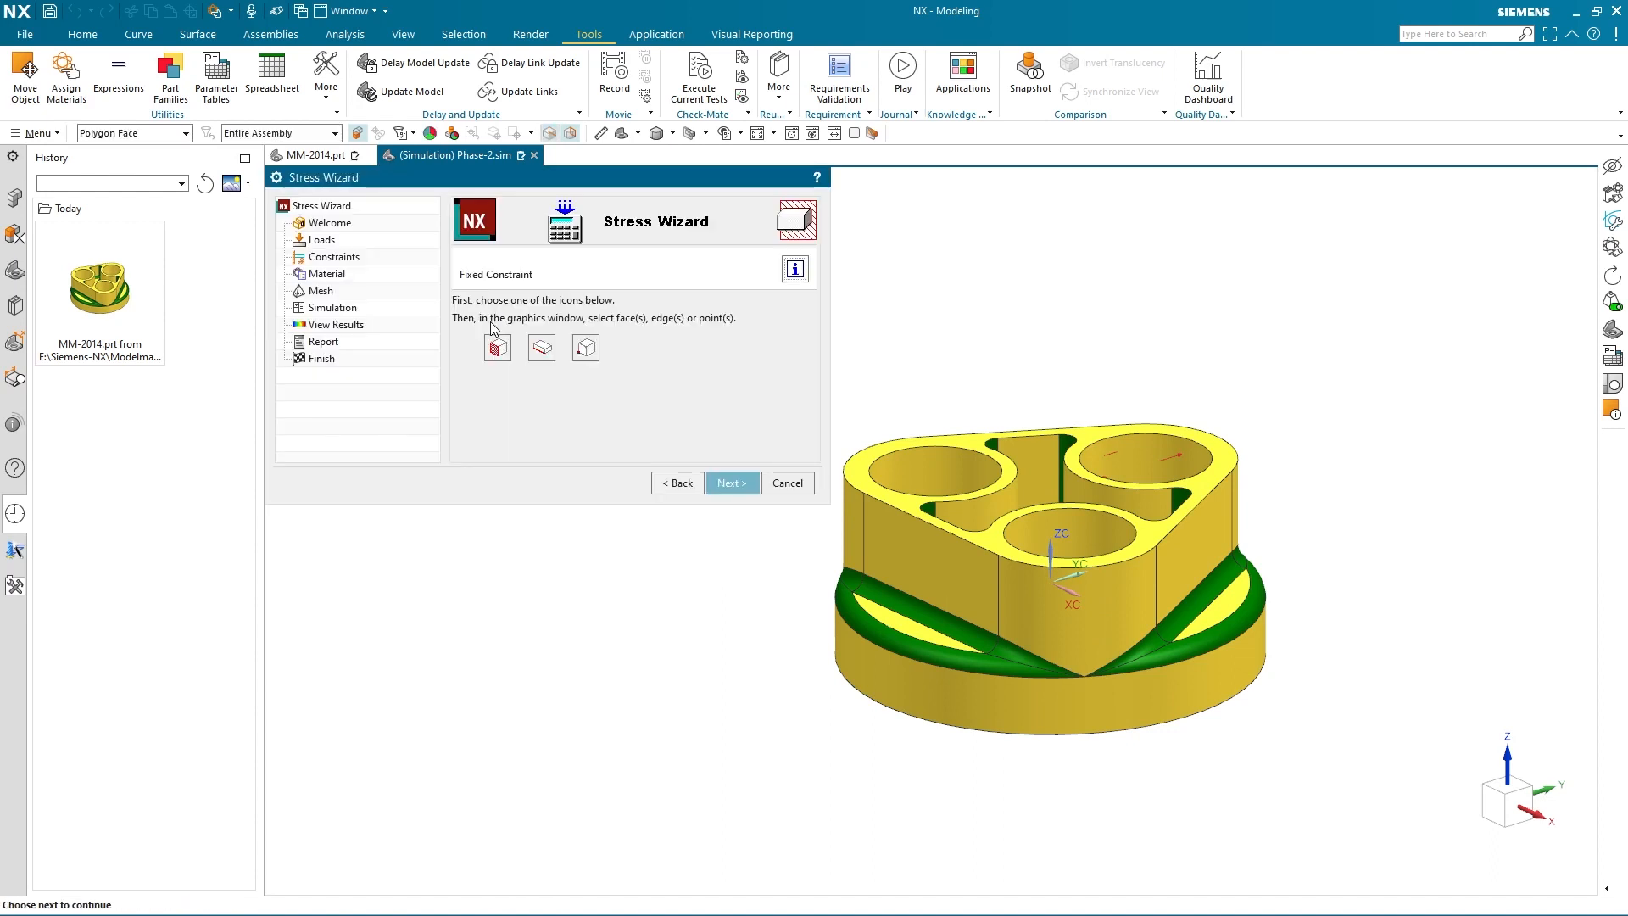
click(932, 471)
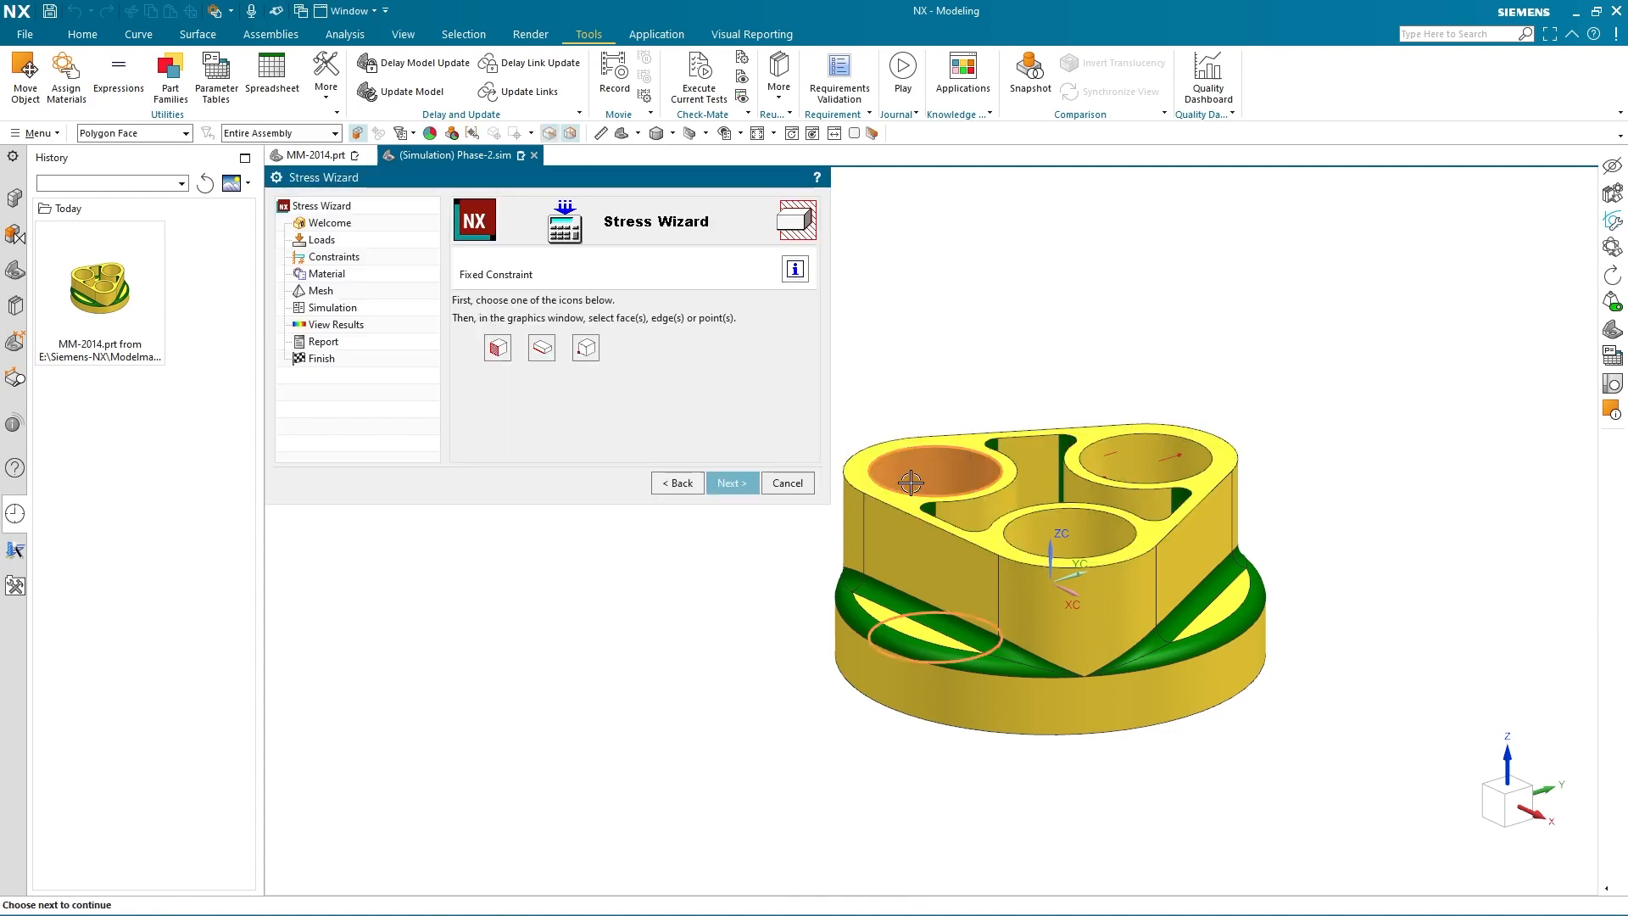
click(1098, 547)
click(731, 483)
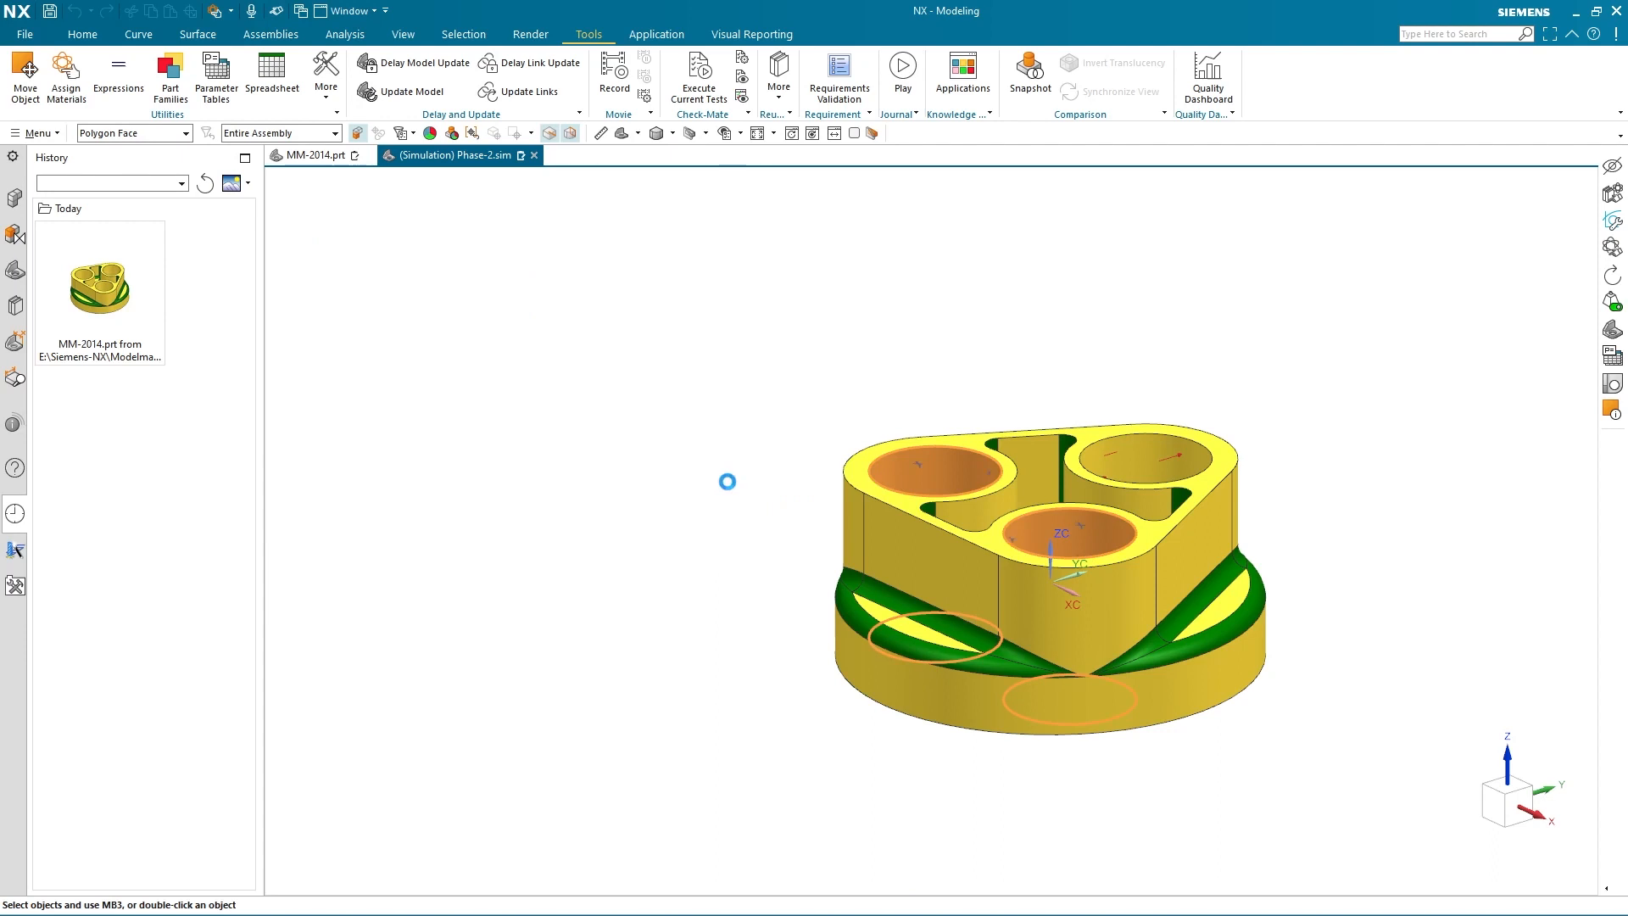
click(730, 482)
Choose the metal Steel as the analysis material and mesh the solid with an element size of 4.5
click(472, 338)
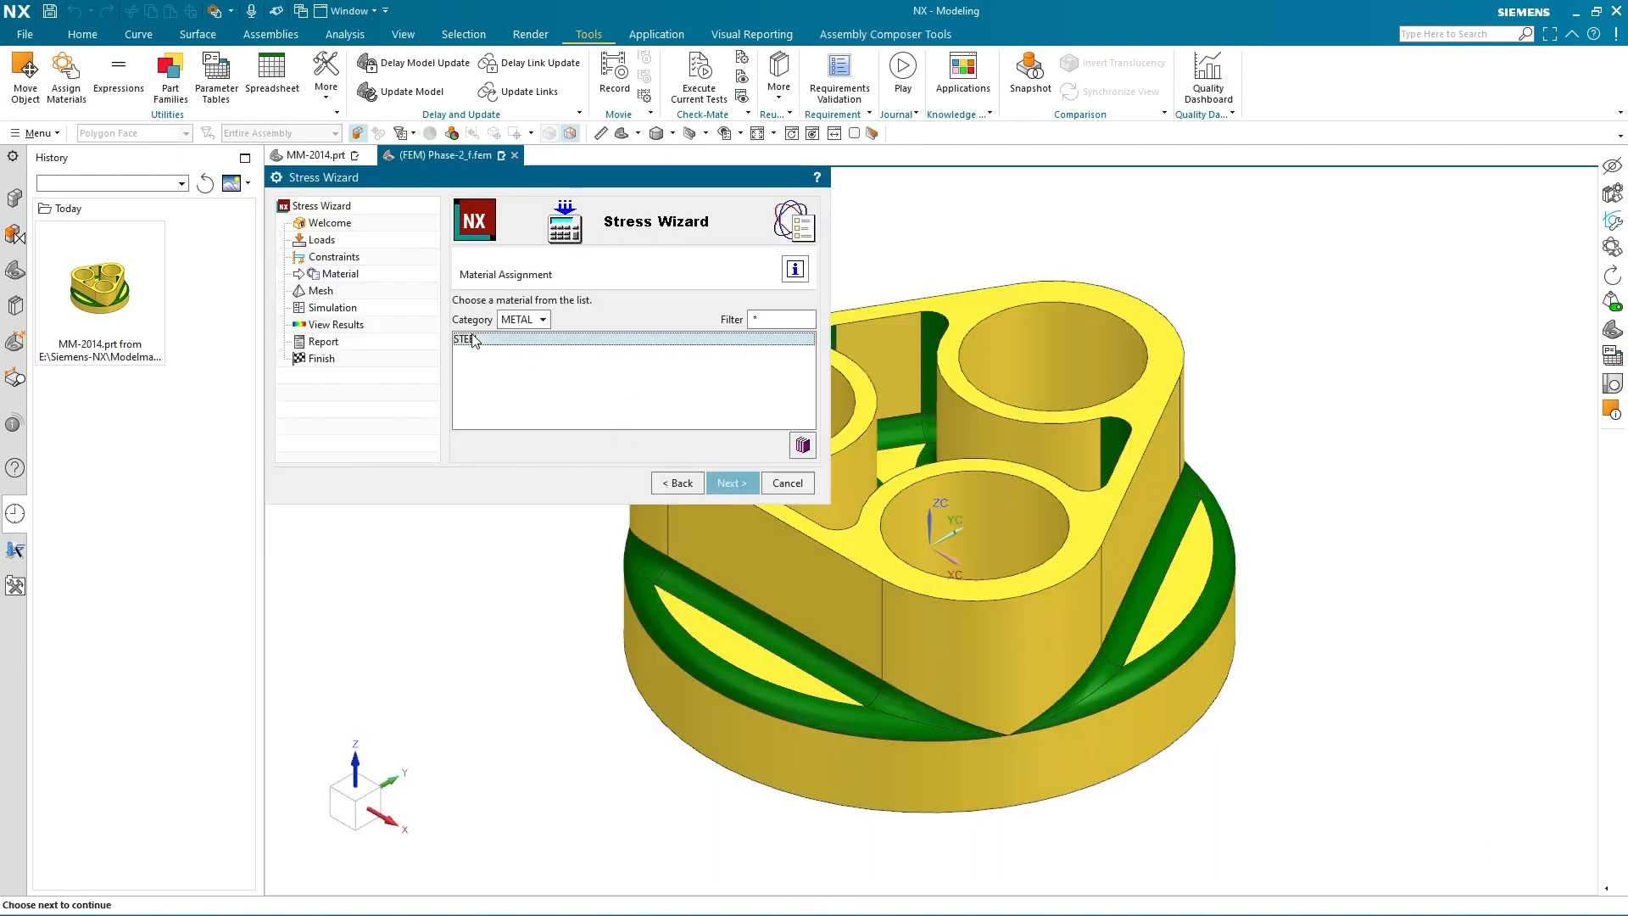
click(731, 483)
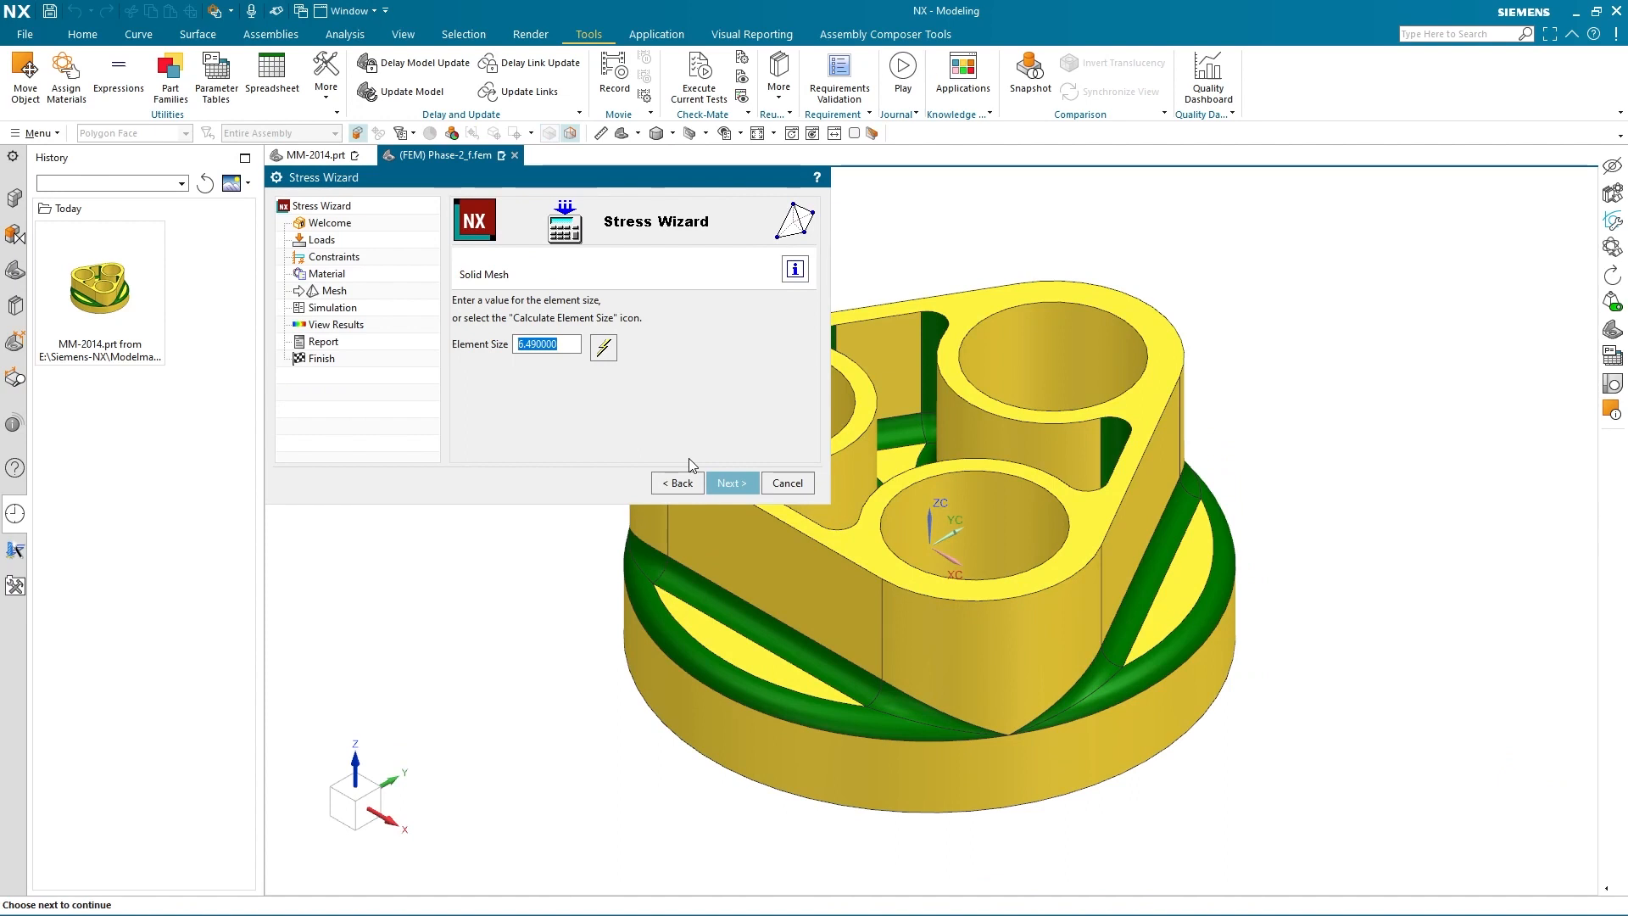
text(4.5)
click(713, 489)
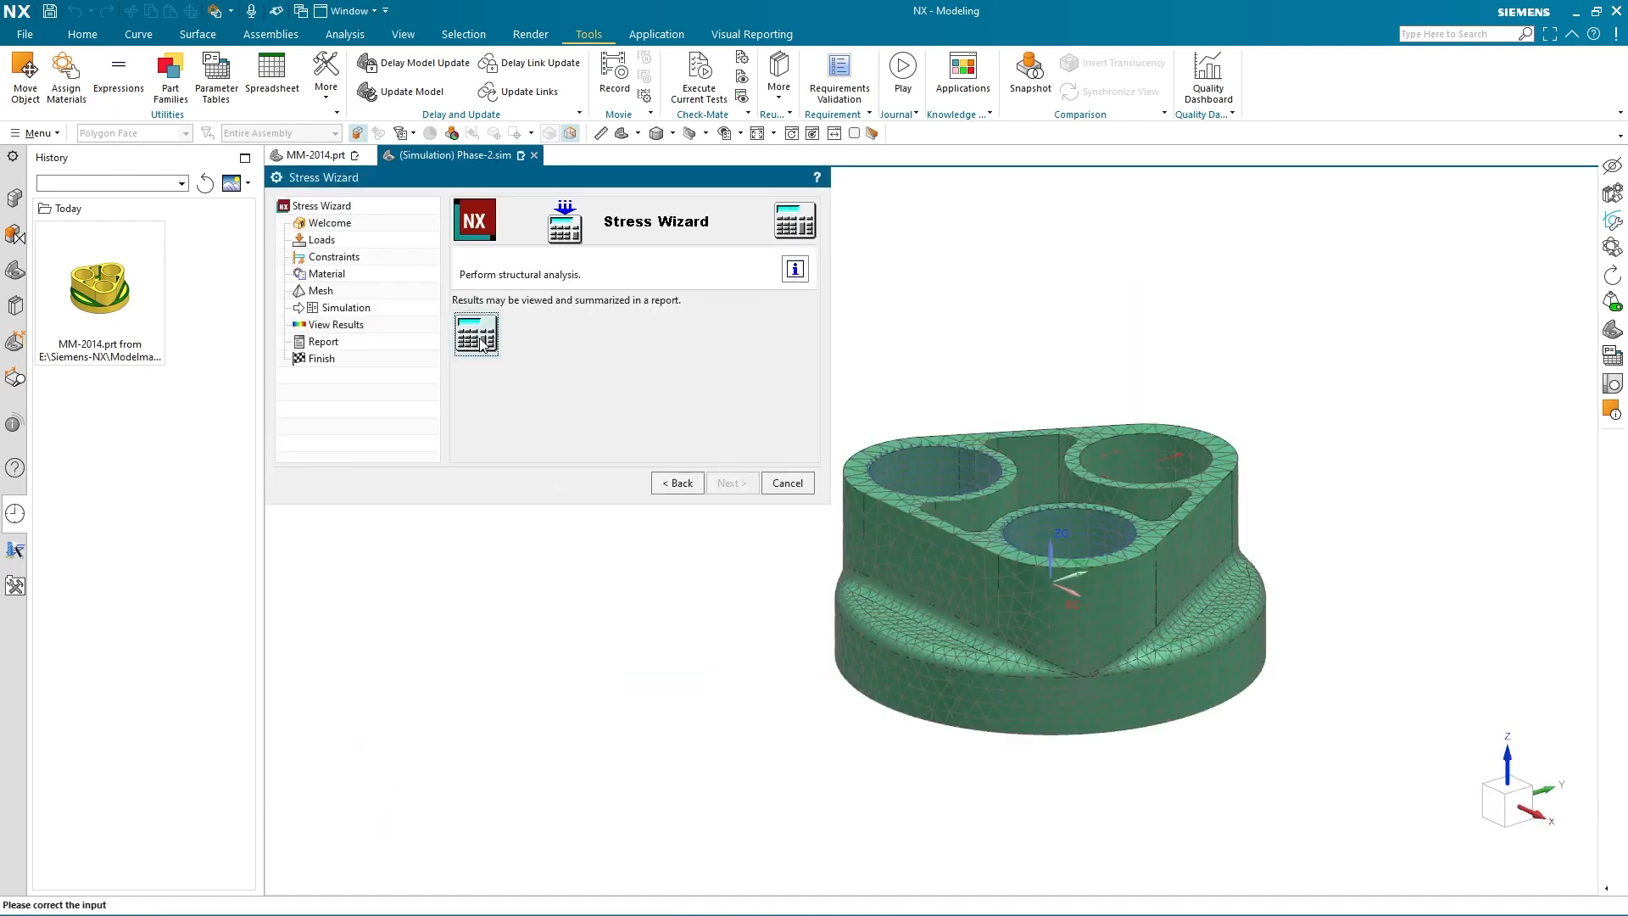
Solve the structural analysis, decline the message review, and close the solution monitor and information report
click(476, 333)
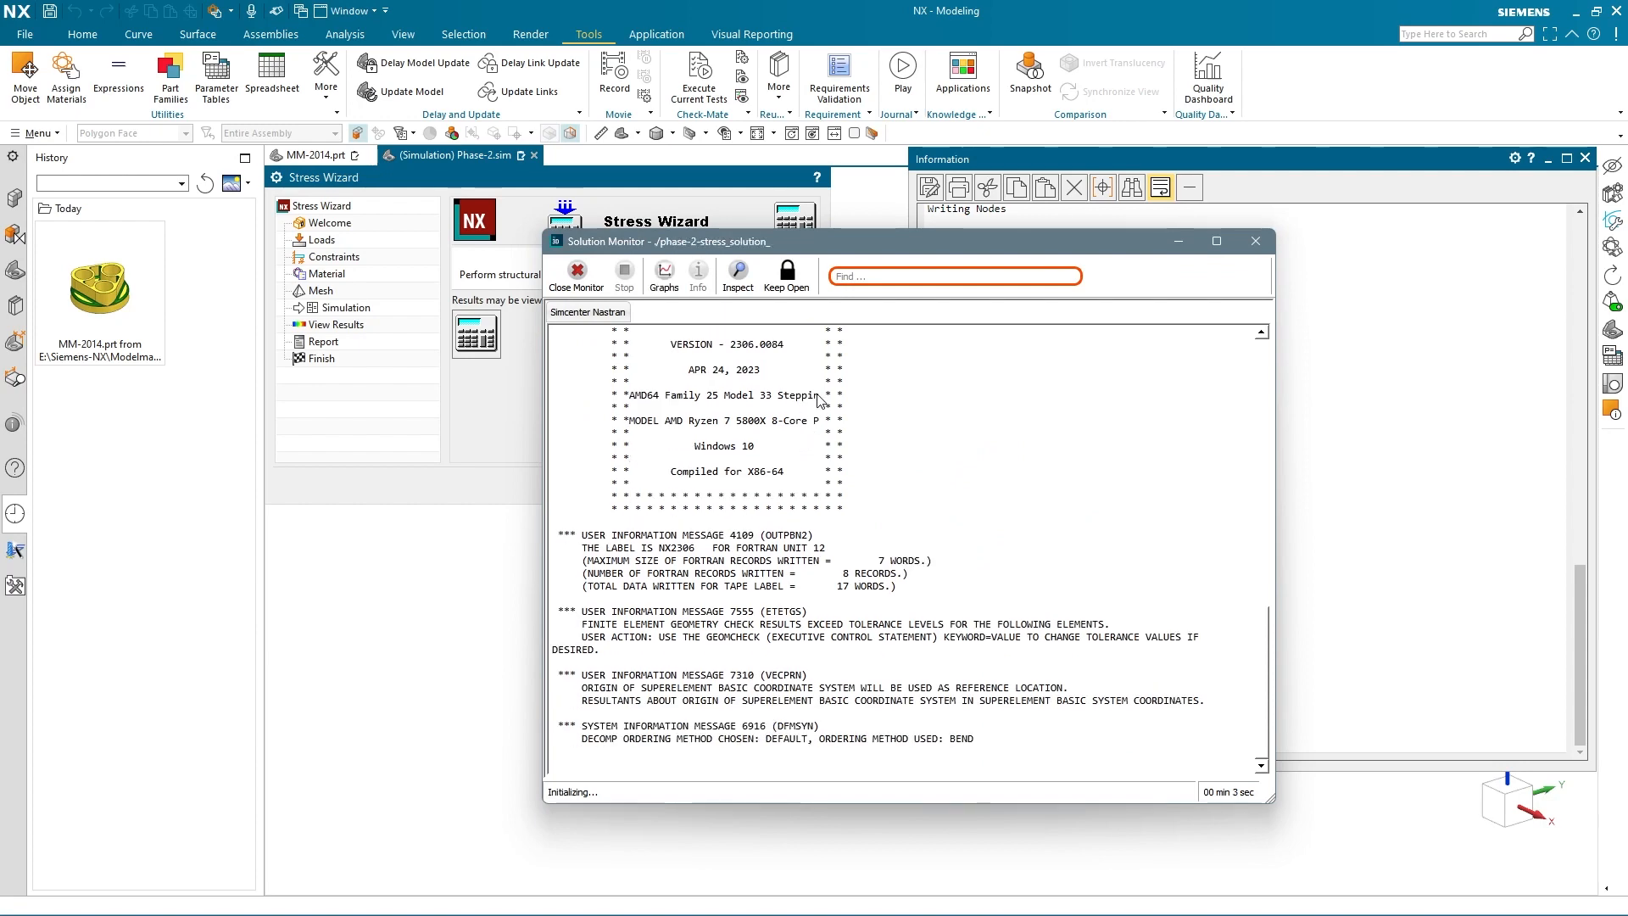
click(851, 477)
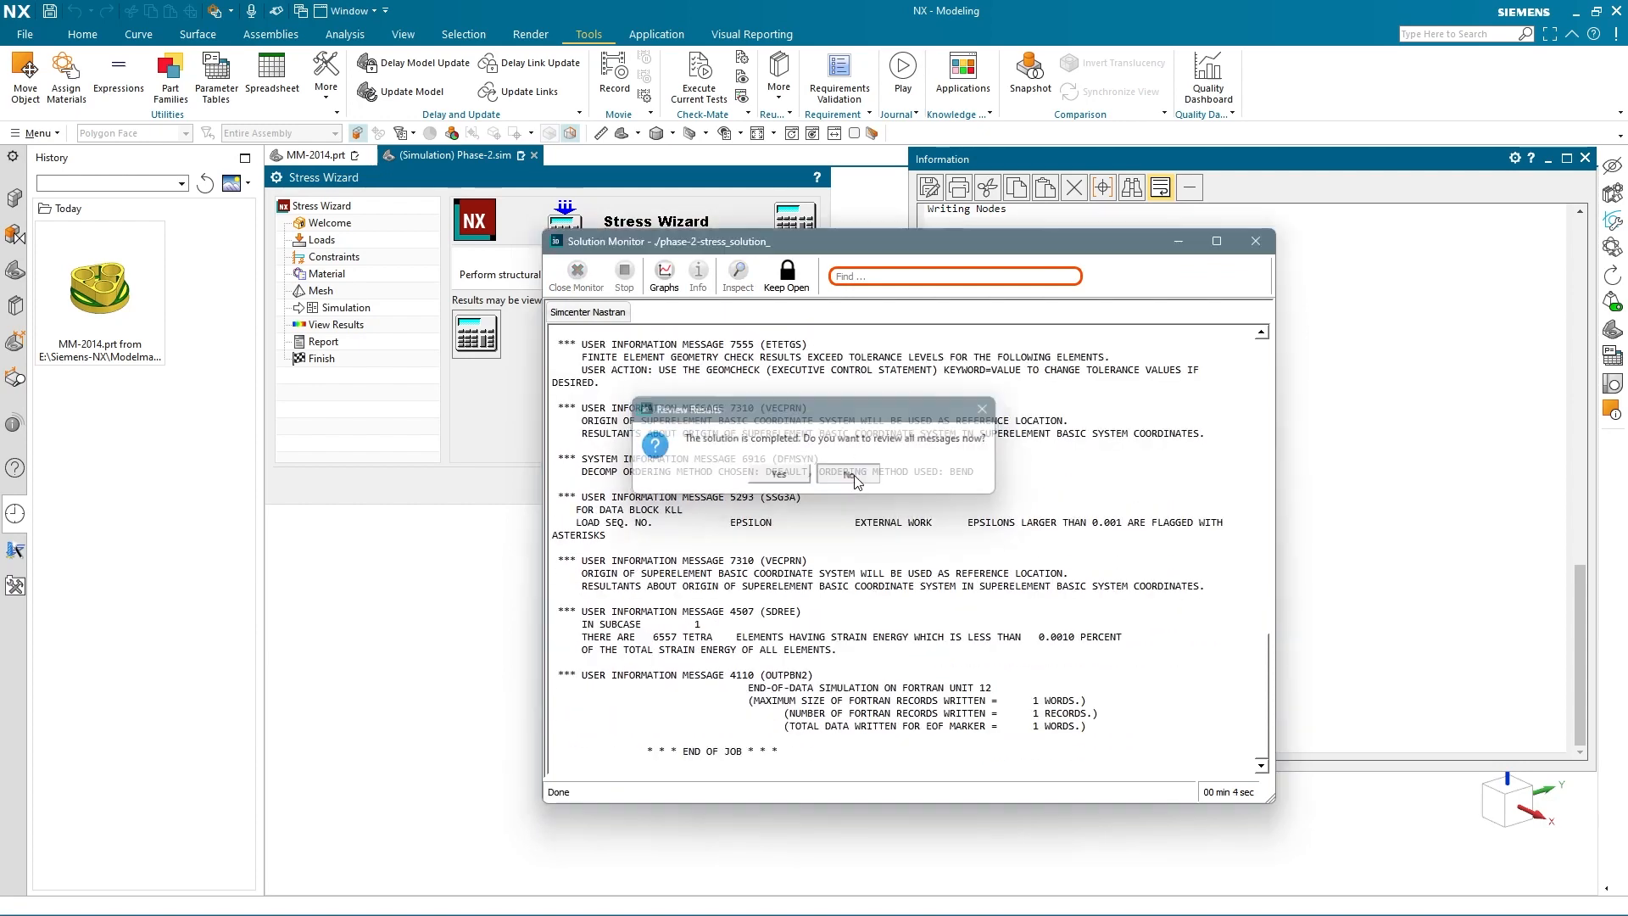
click(1203, 209)
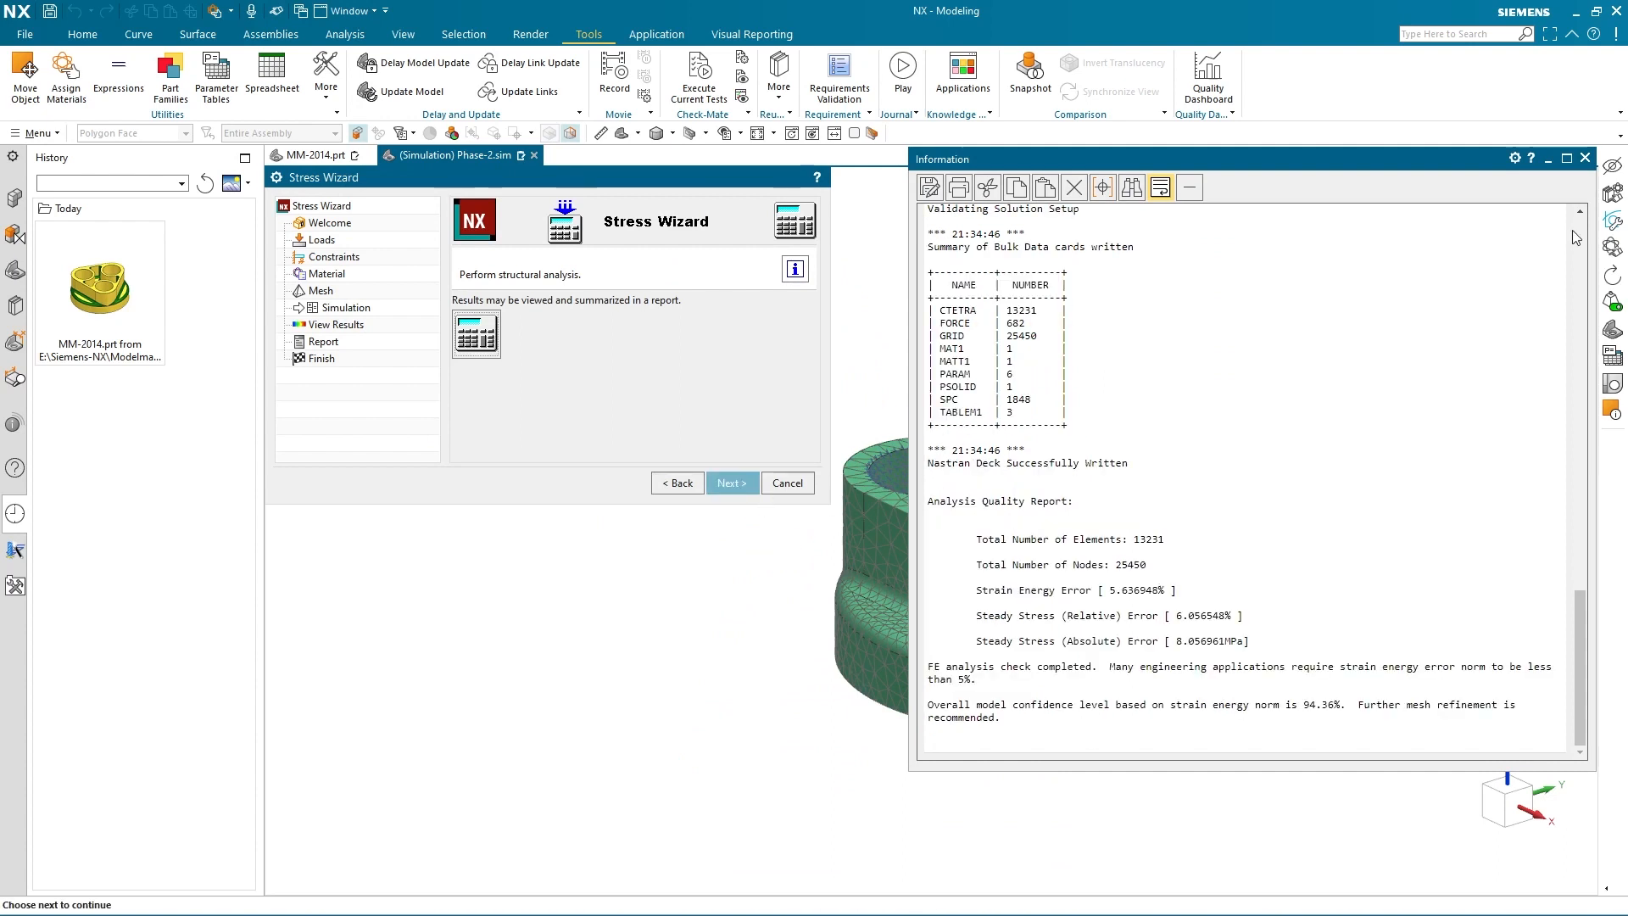
click(1585, 159)
Proceed through the Stress Wizard's result viewing and report generation stages and finish the wizard
click(731, 483)
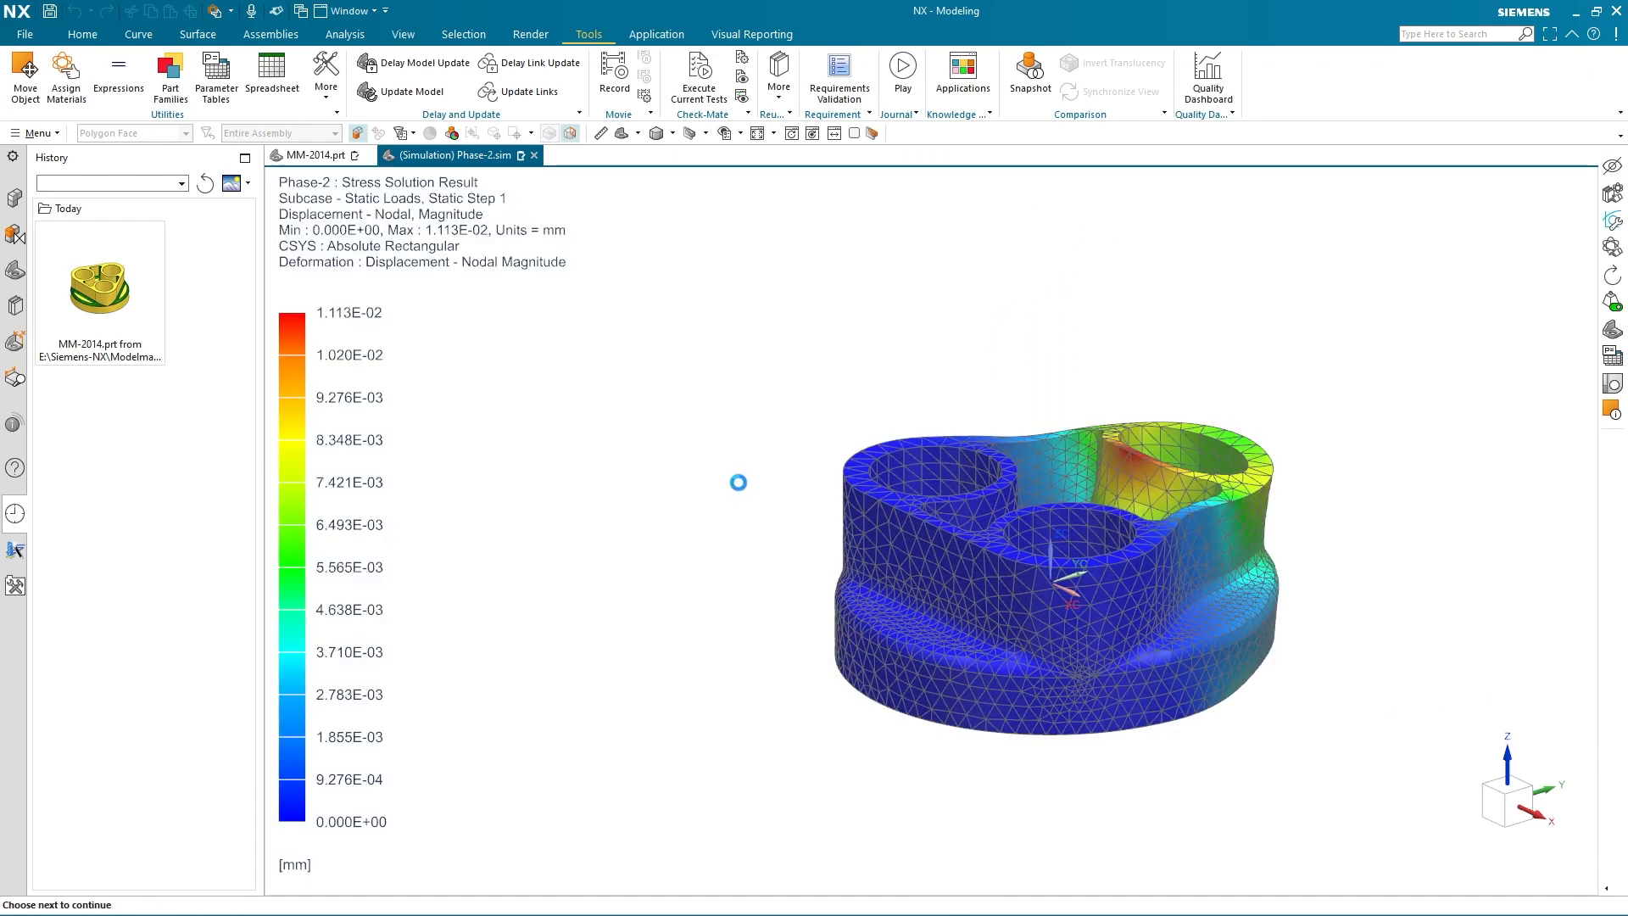
click(568, 331)
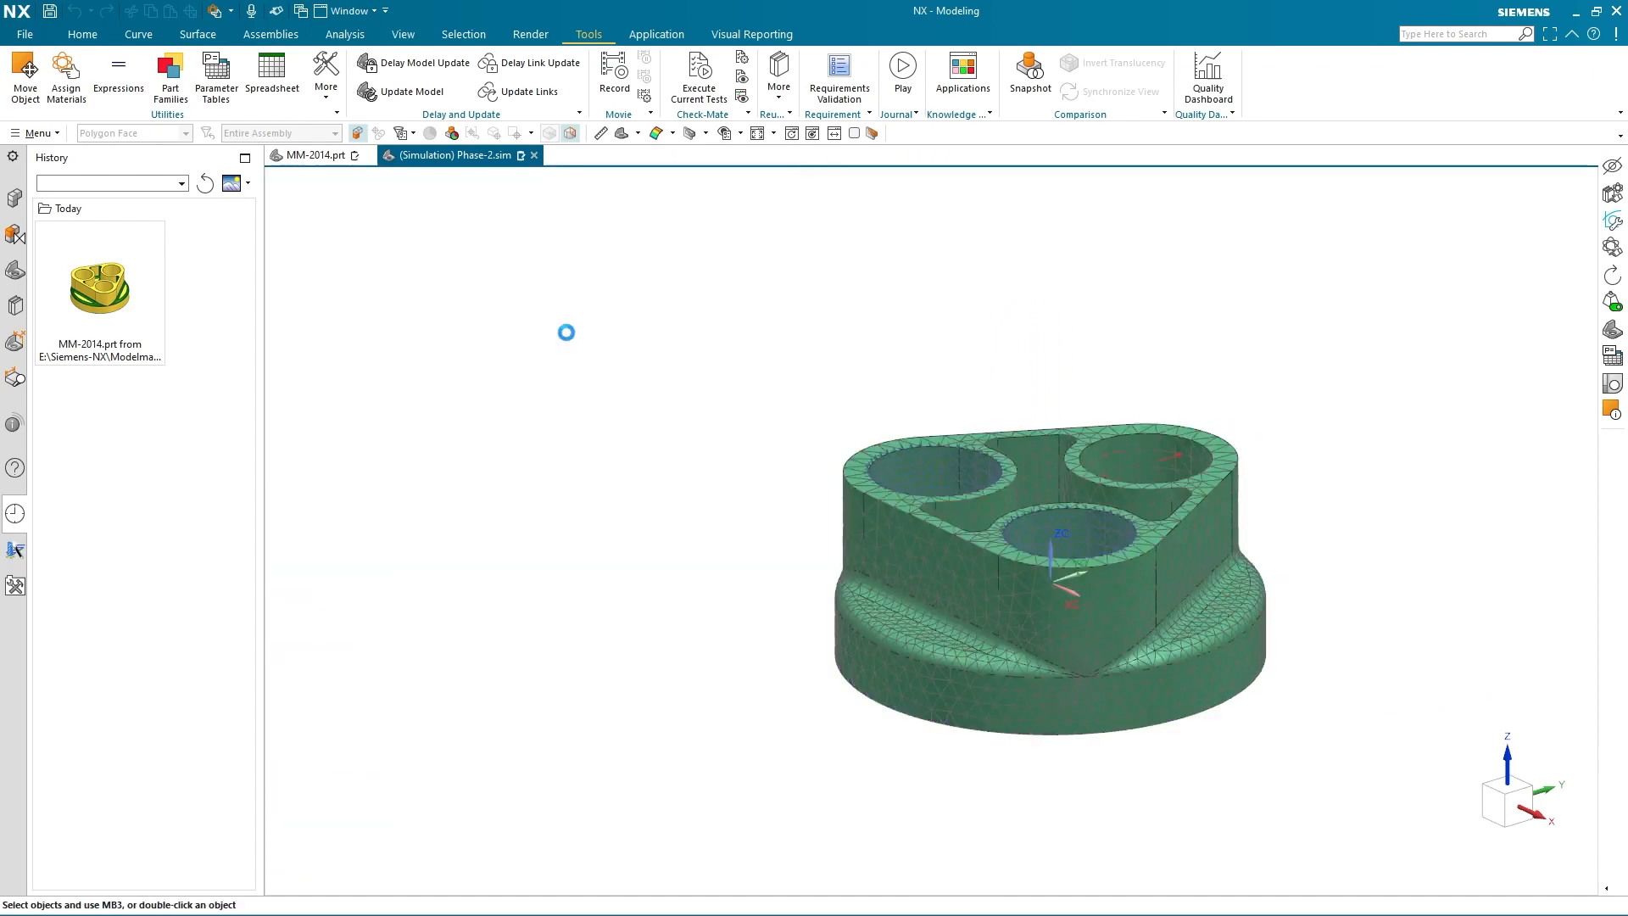
click(731, 485)
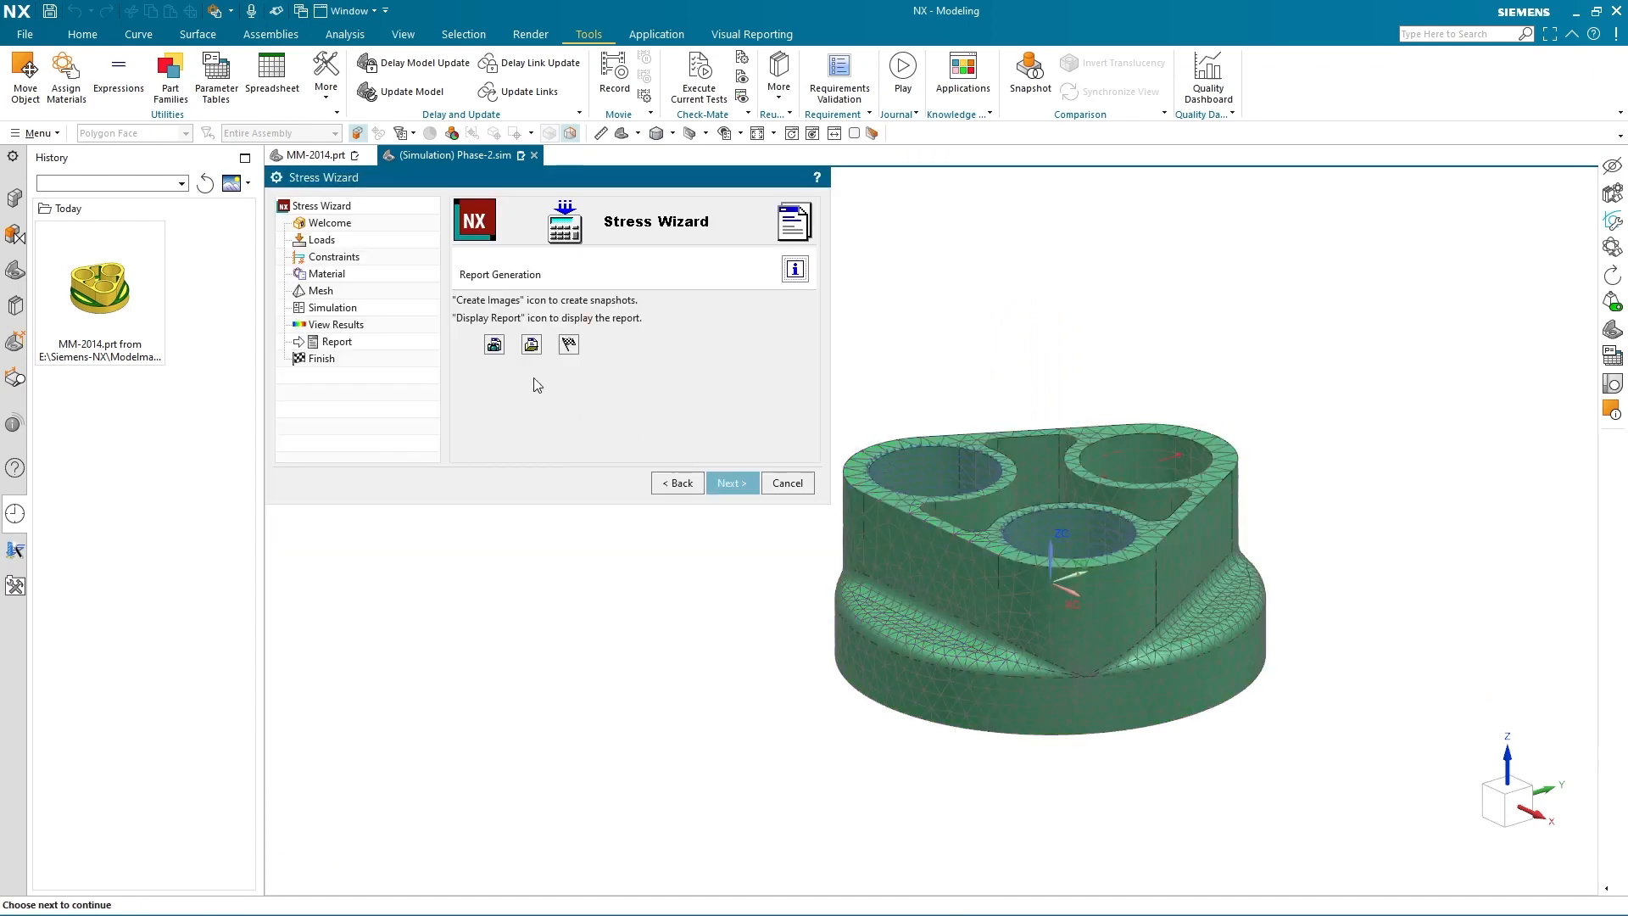
click(505, 346)
click(724, 483)
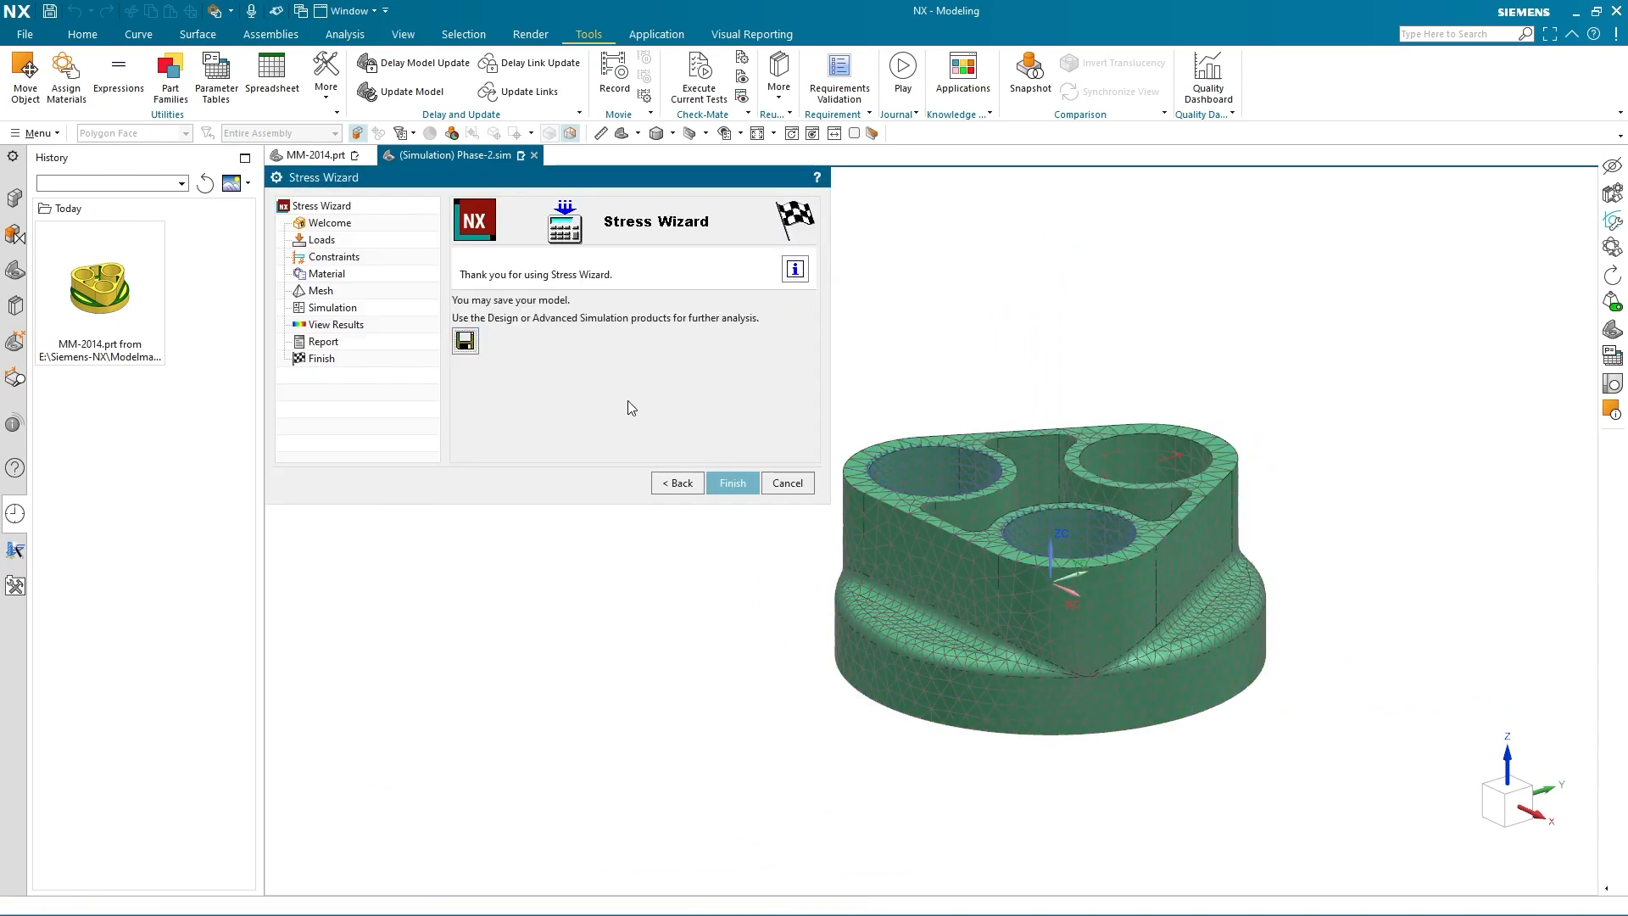
click(732, 485)
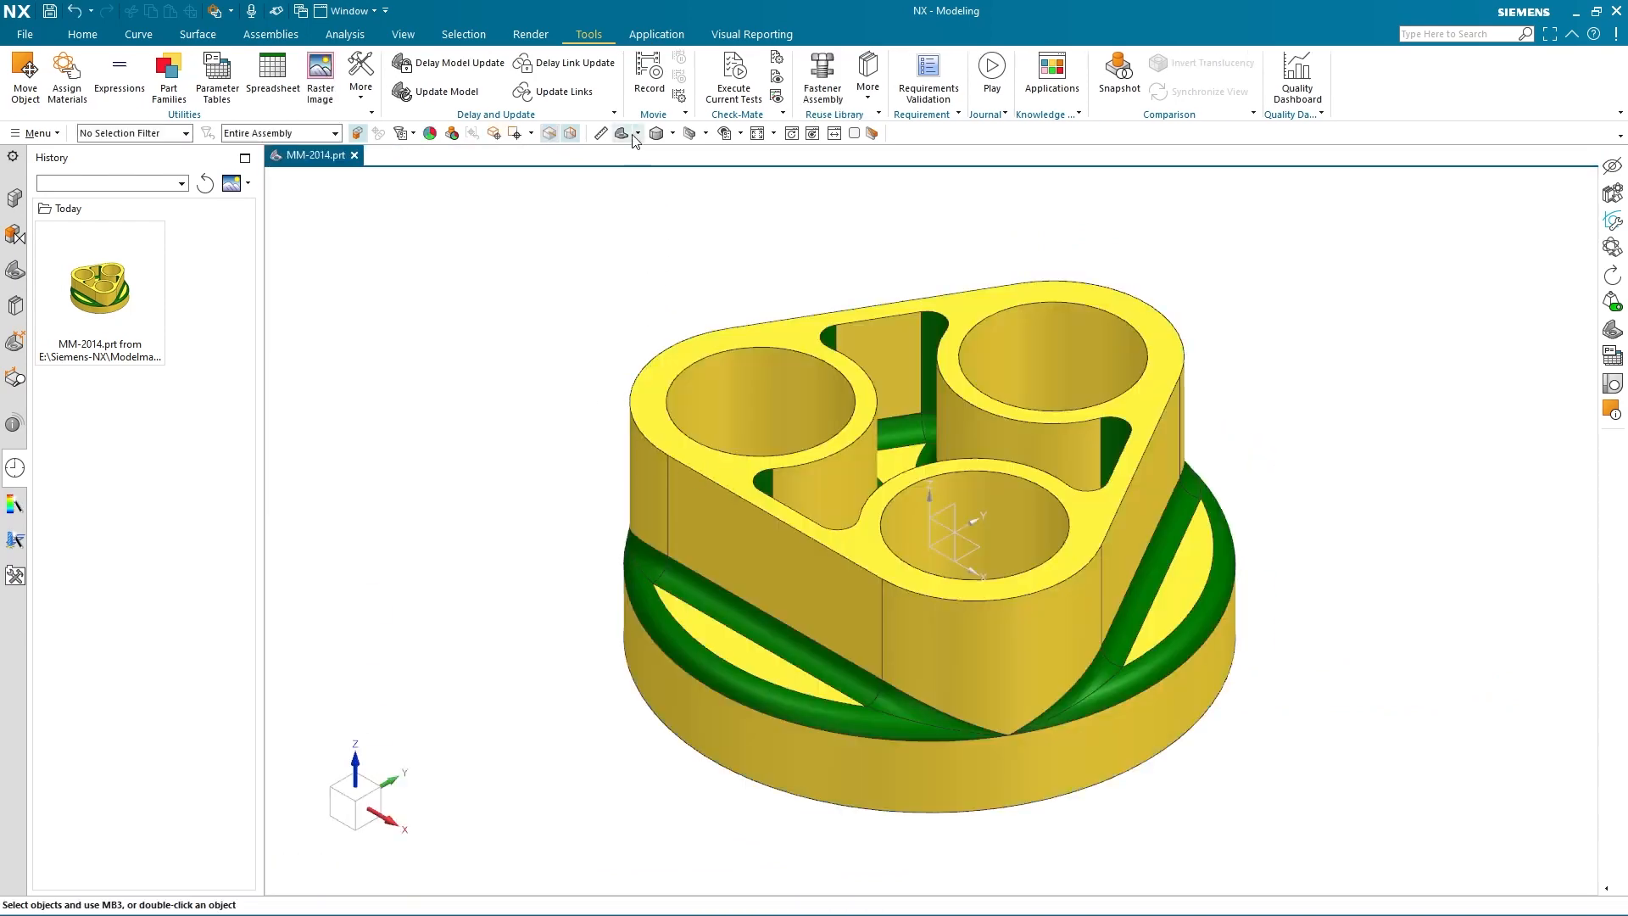
Switch to Pre/Post, open the Phase-2 simulation, and load and expand the Stress Solution's structural results
click(666, 36)
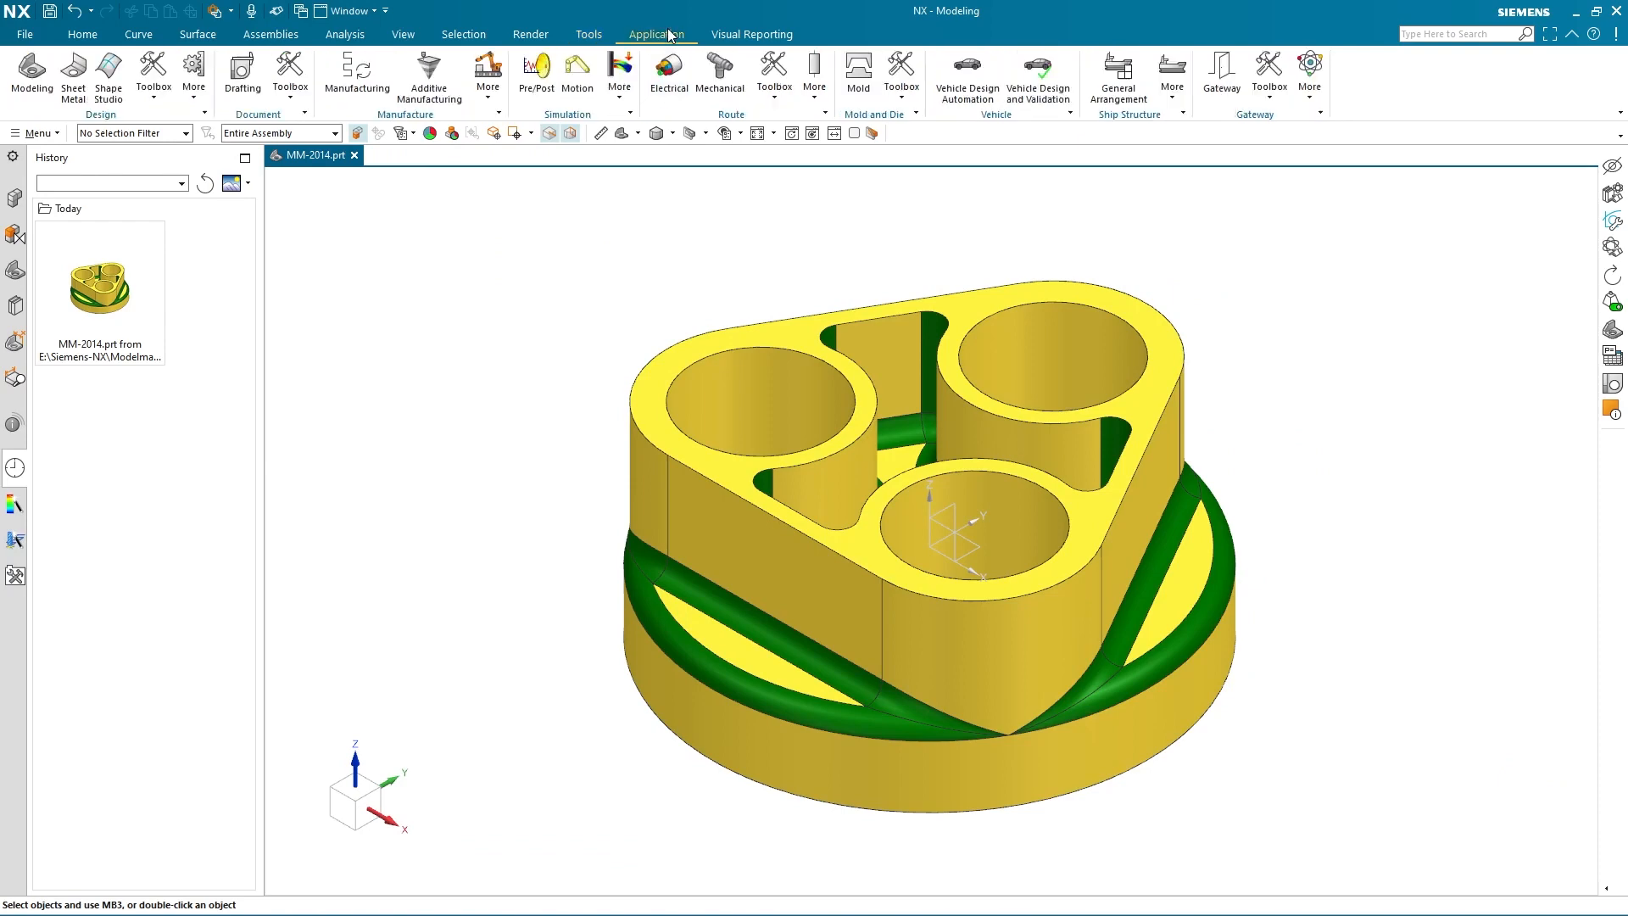
click(544, 88)
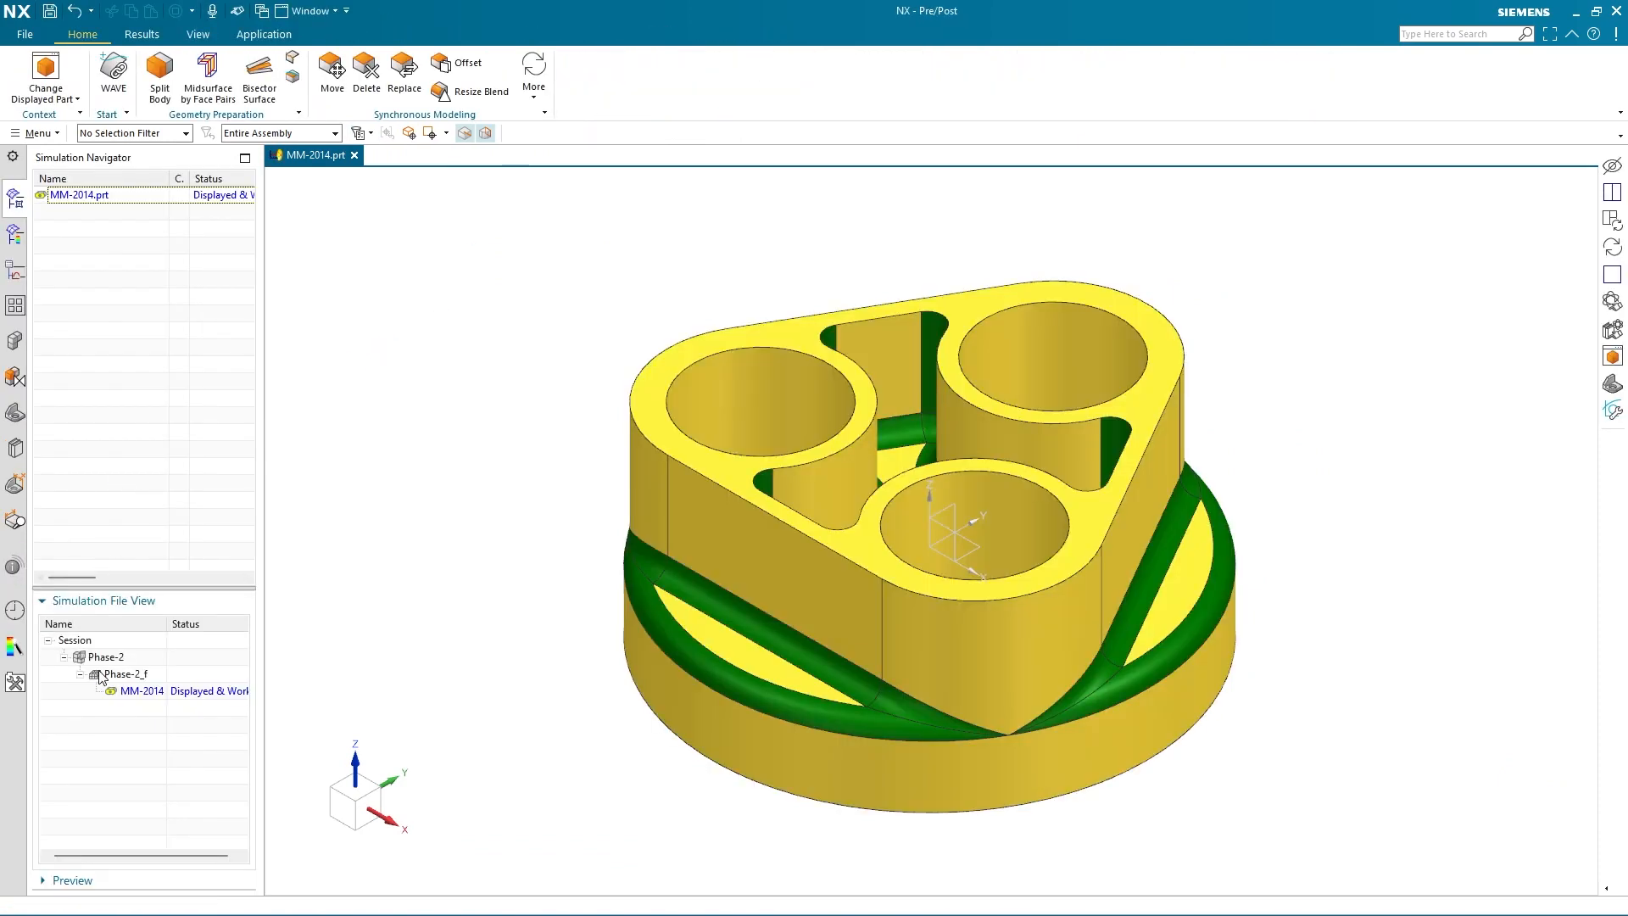
double_click(108, 657)
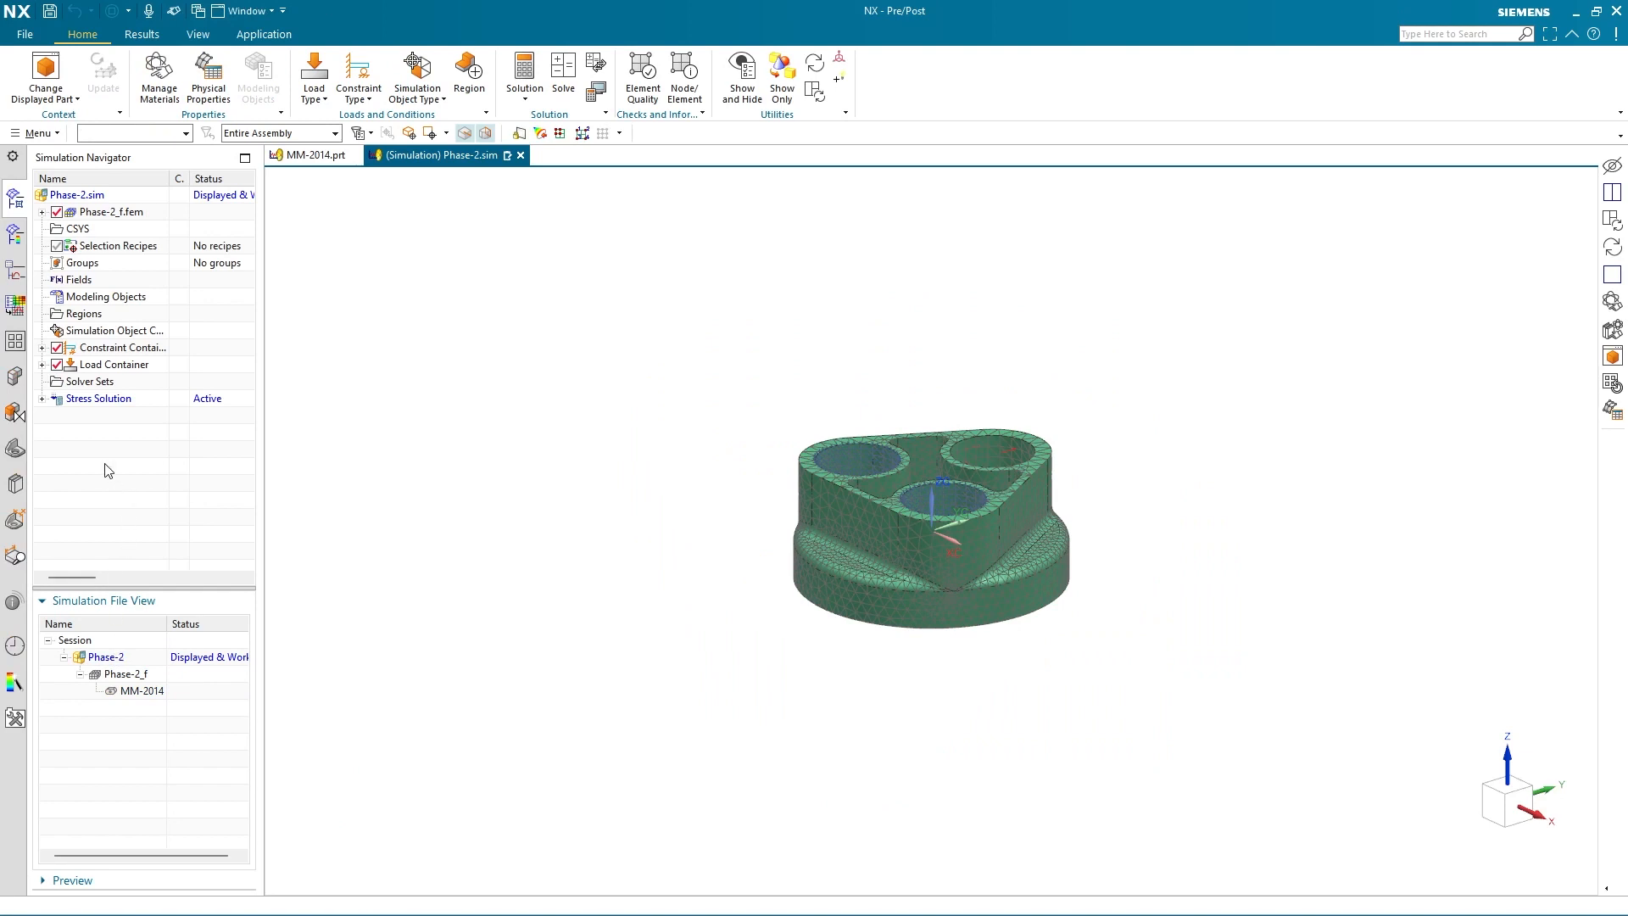
click(42, 398)
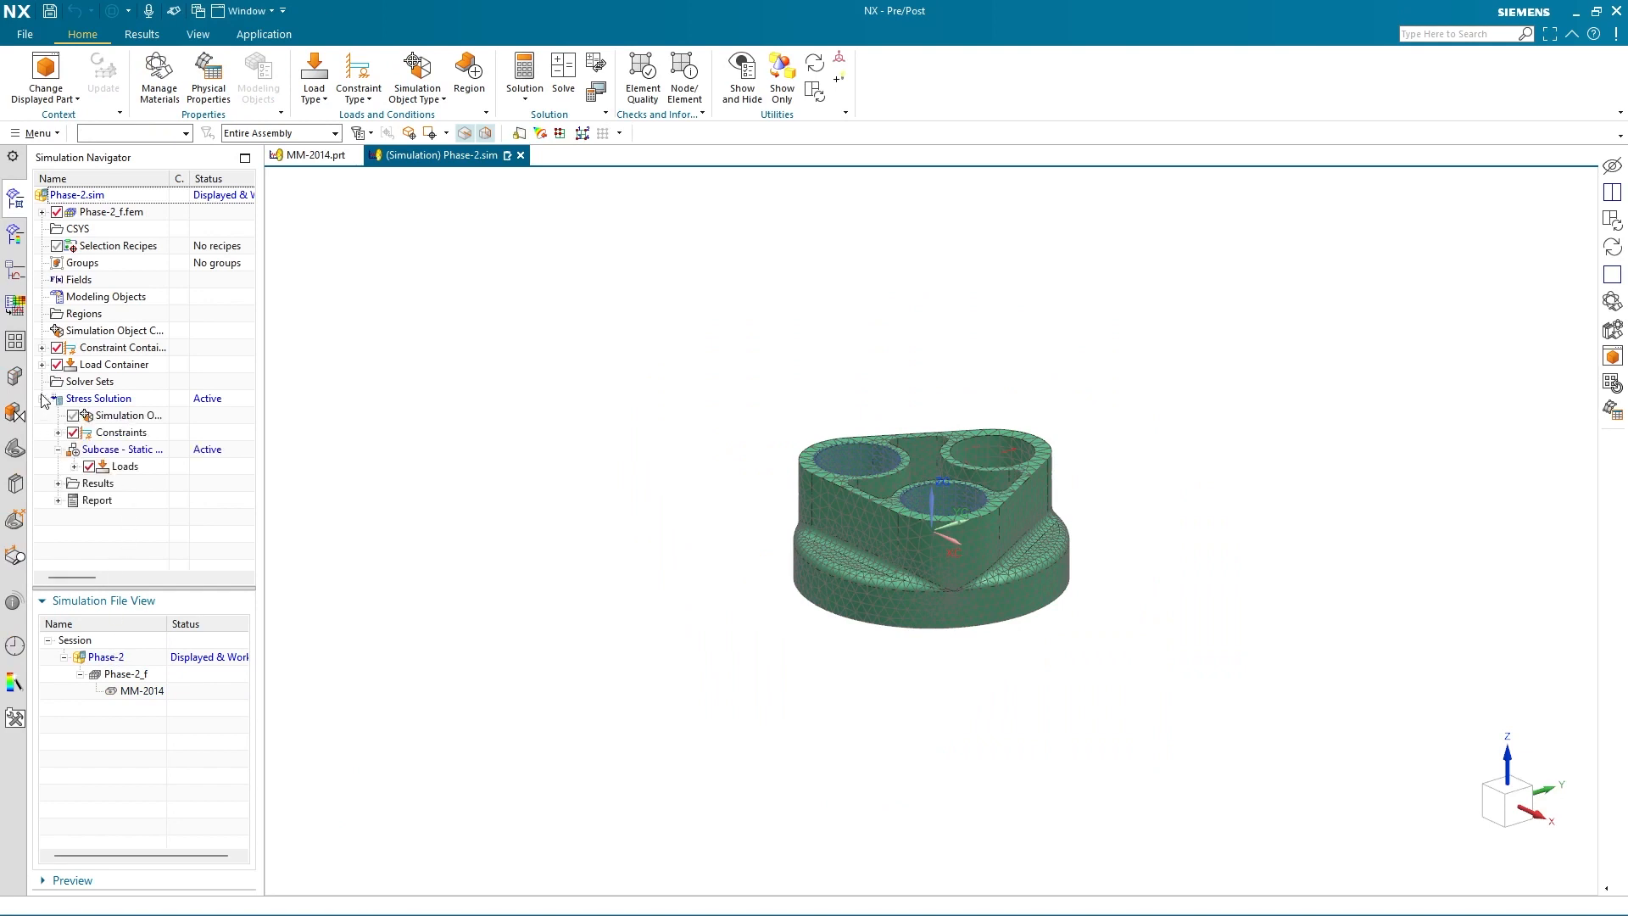
click(58, 484)
double_click(127, 501)
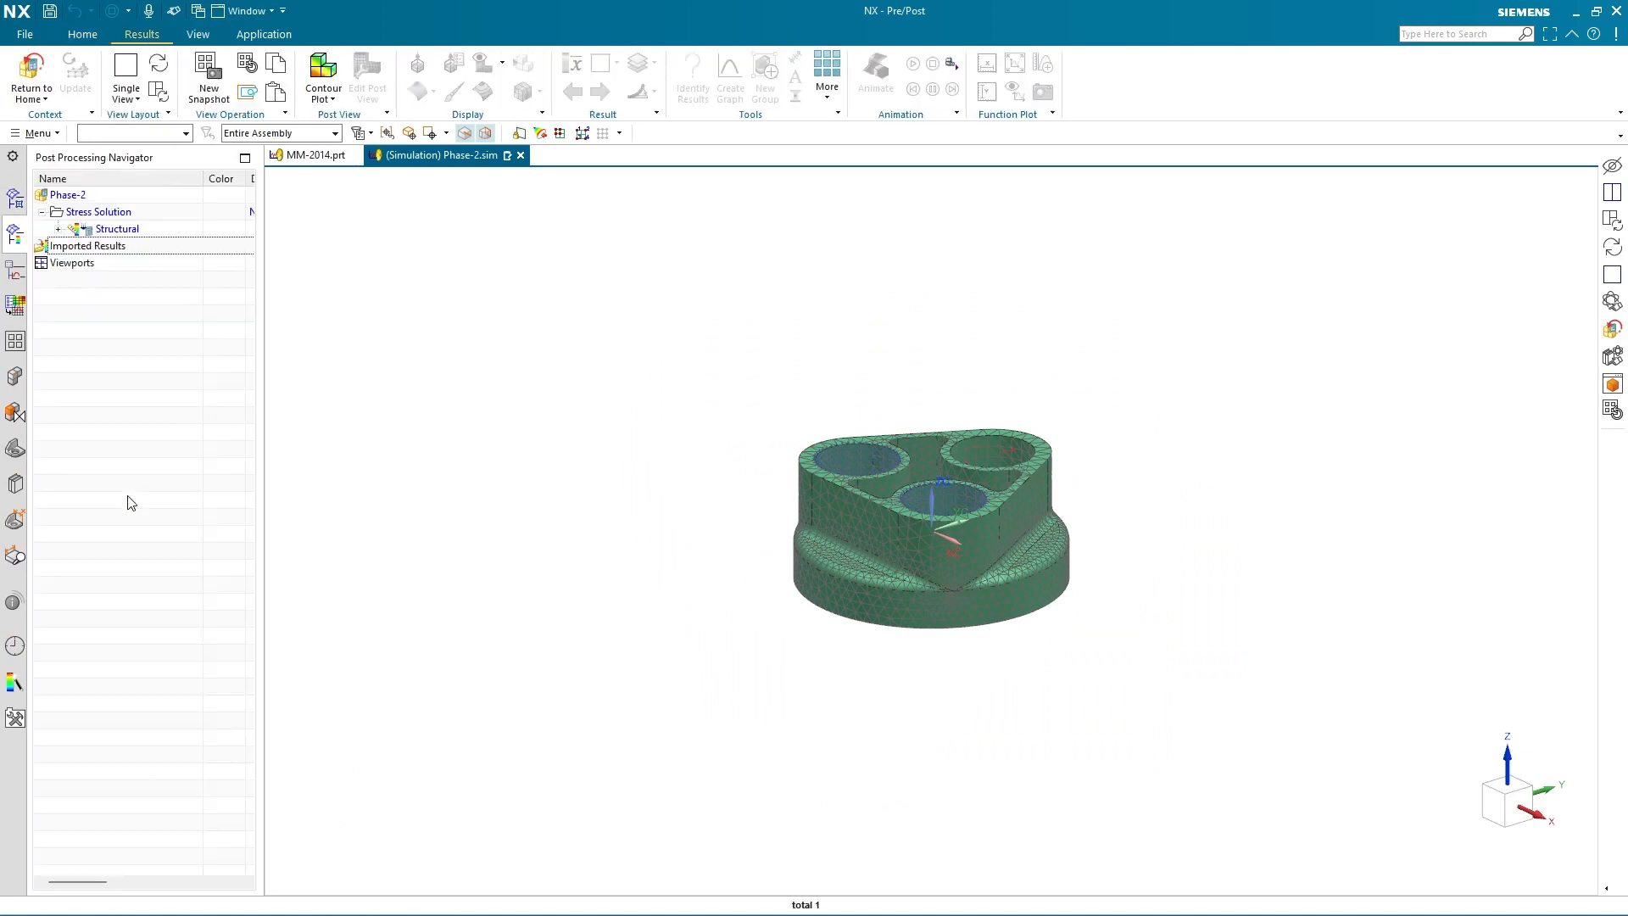
click(58, 229)
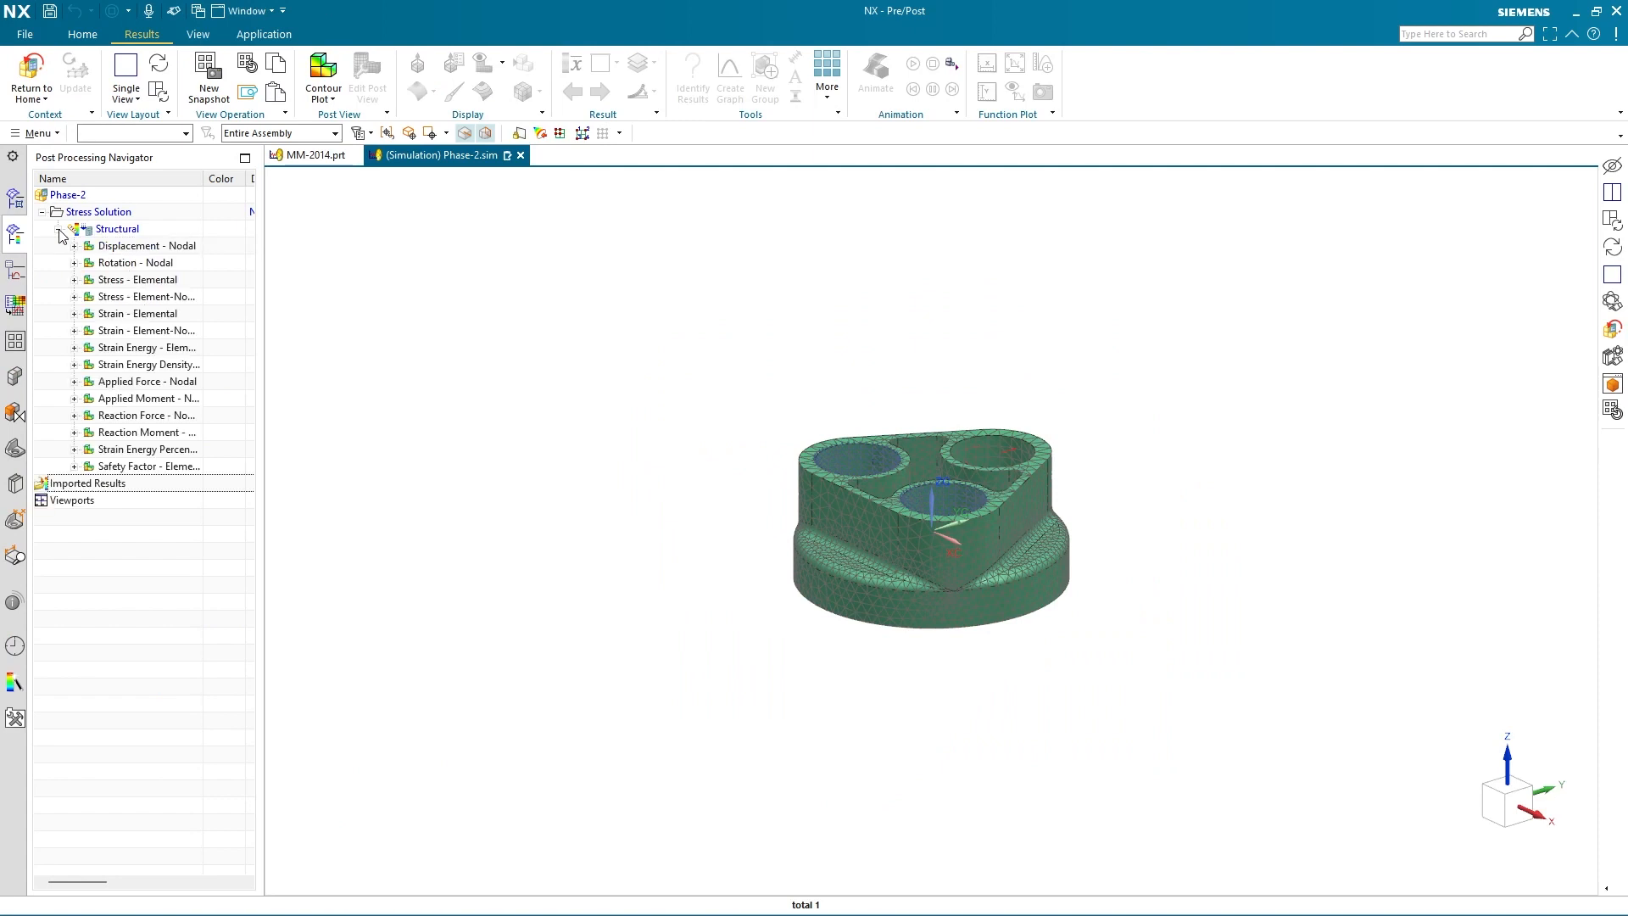
Split the graphics area into a side-by-side layout and synchronize the two views
click(126, 95)
click(158, 127)
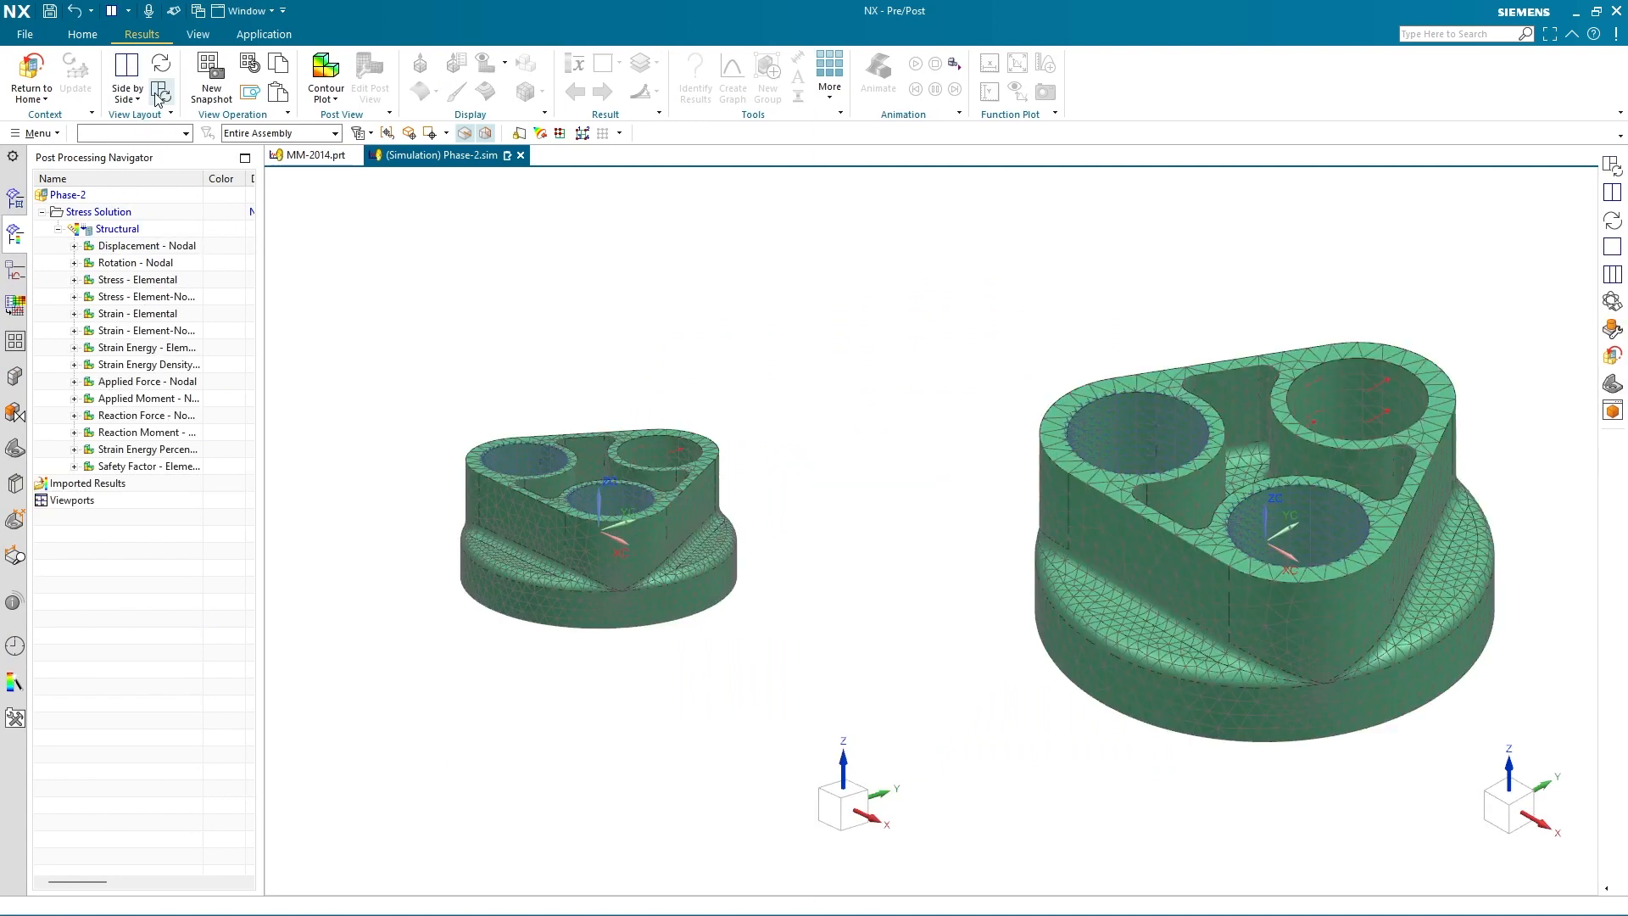
click(159, 93)
Plot the Displacement - Nodal result in the first view and the Safety Factor - Element-Nodal result in the second
click(125, 248)
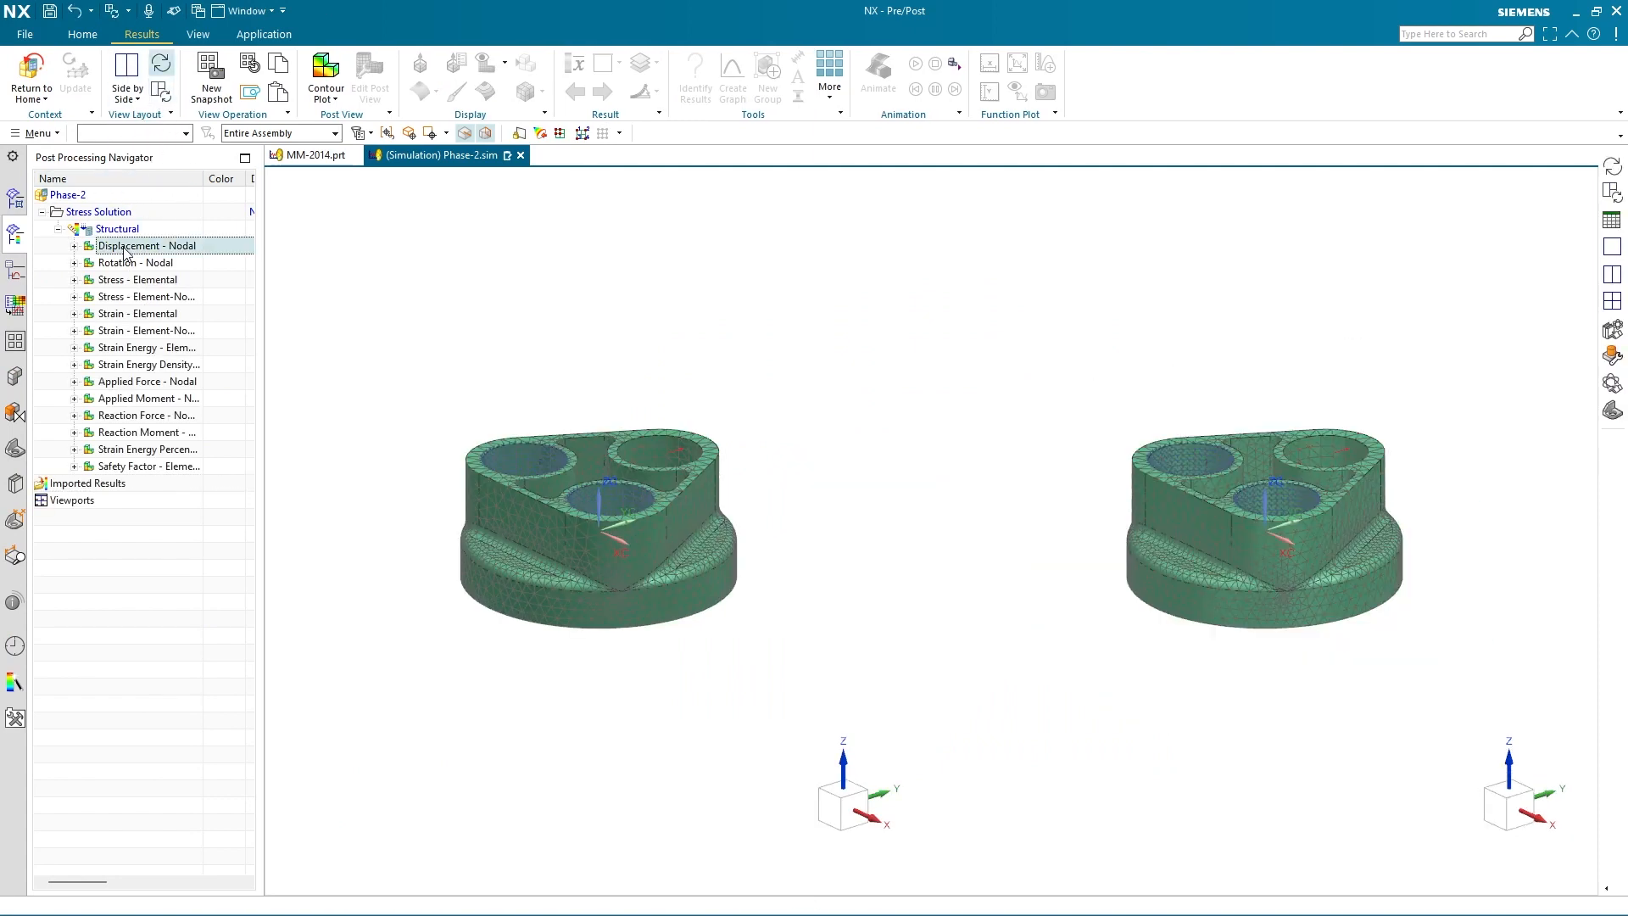
drag(125, 248, 463, 298)
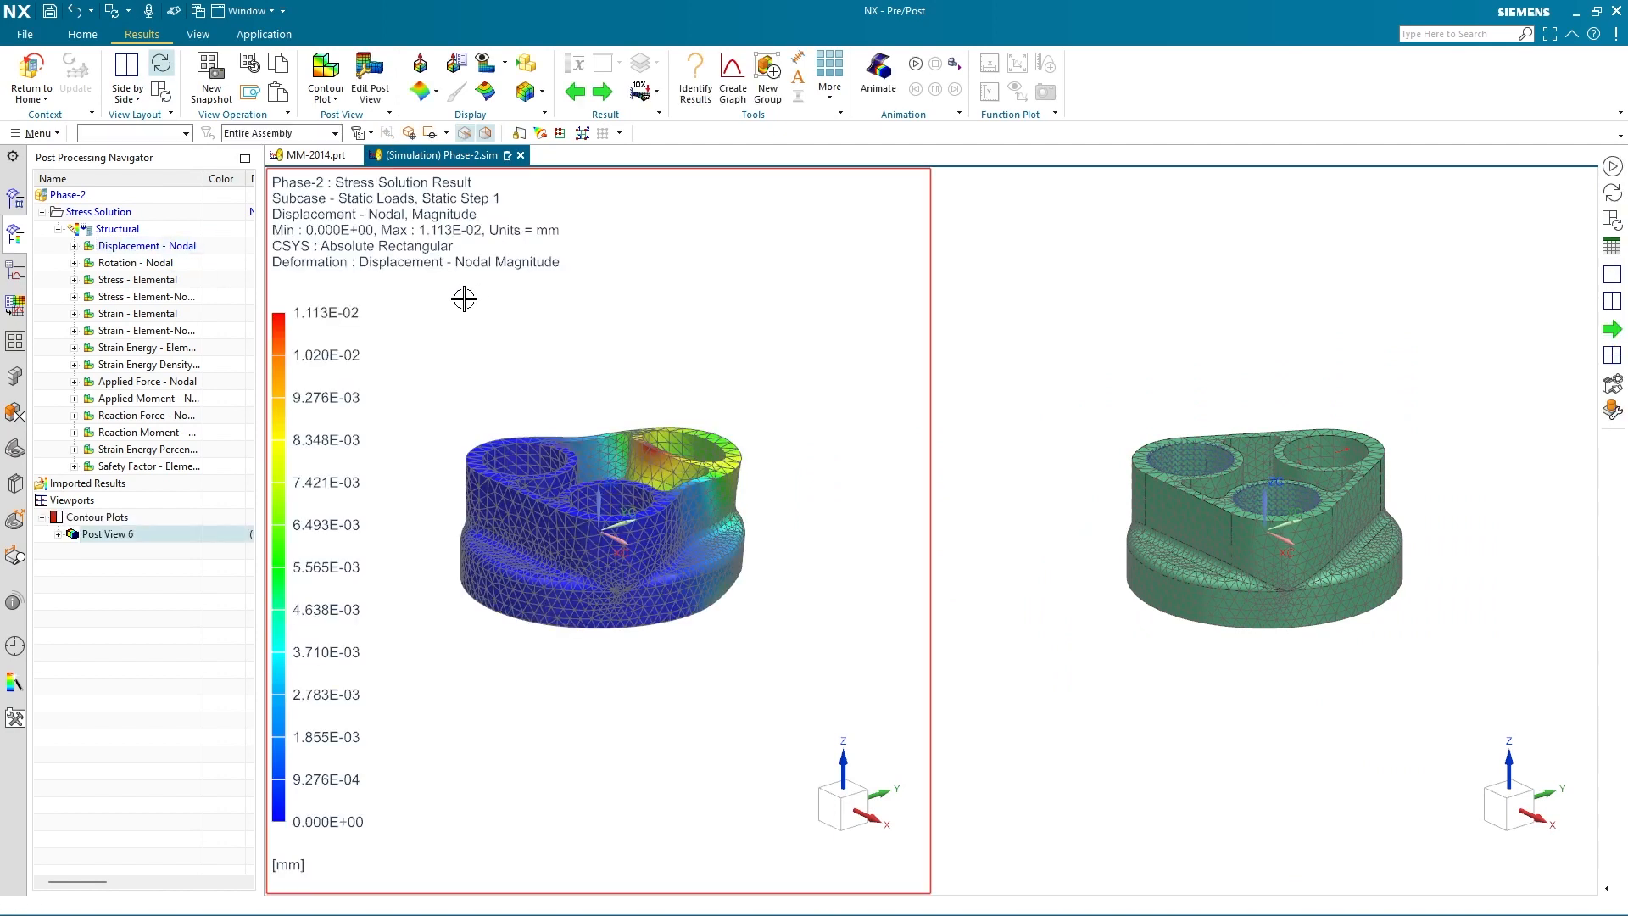
right_click(149, 467)
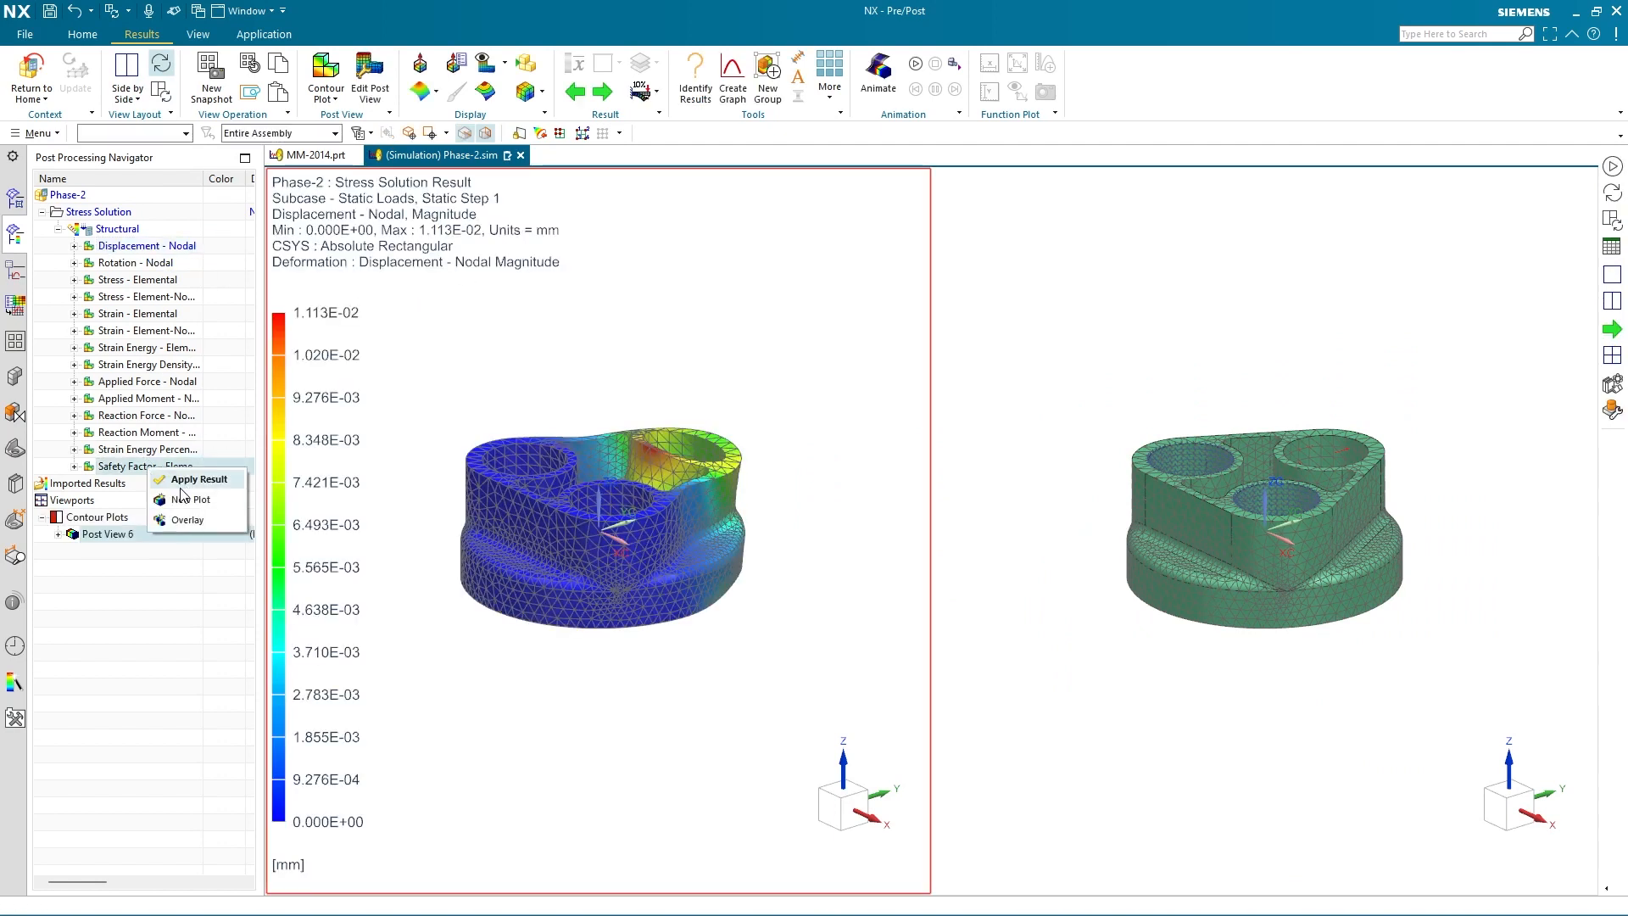
click(179, 491)
click(1036, 333)
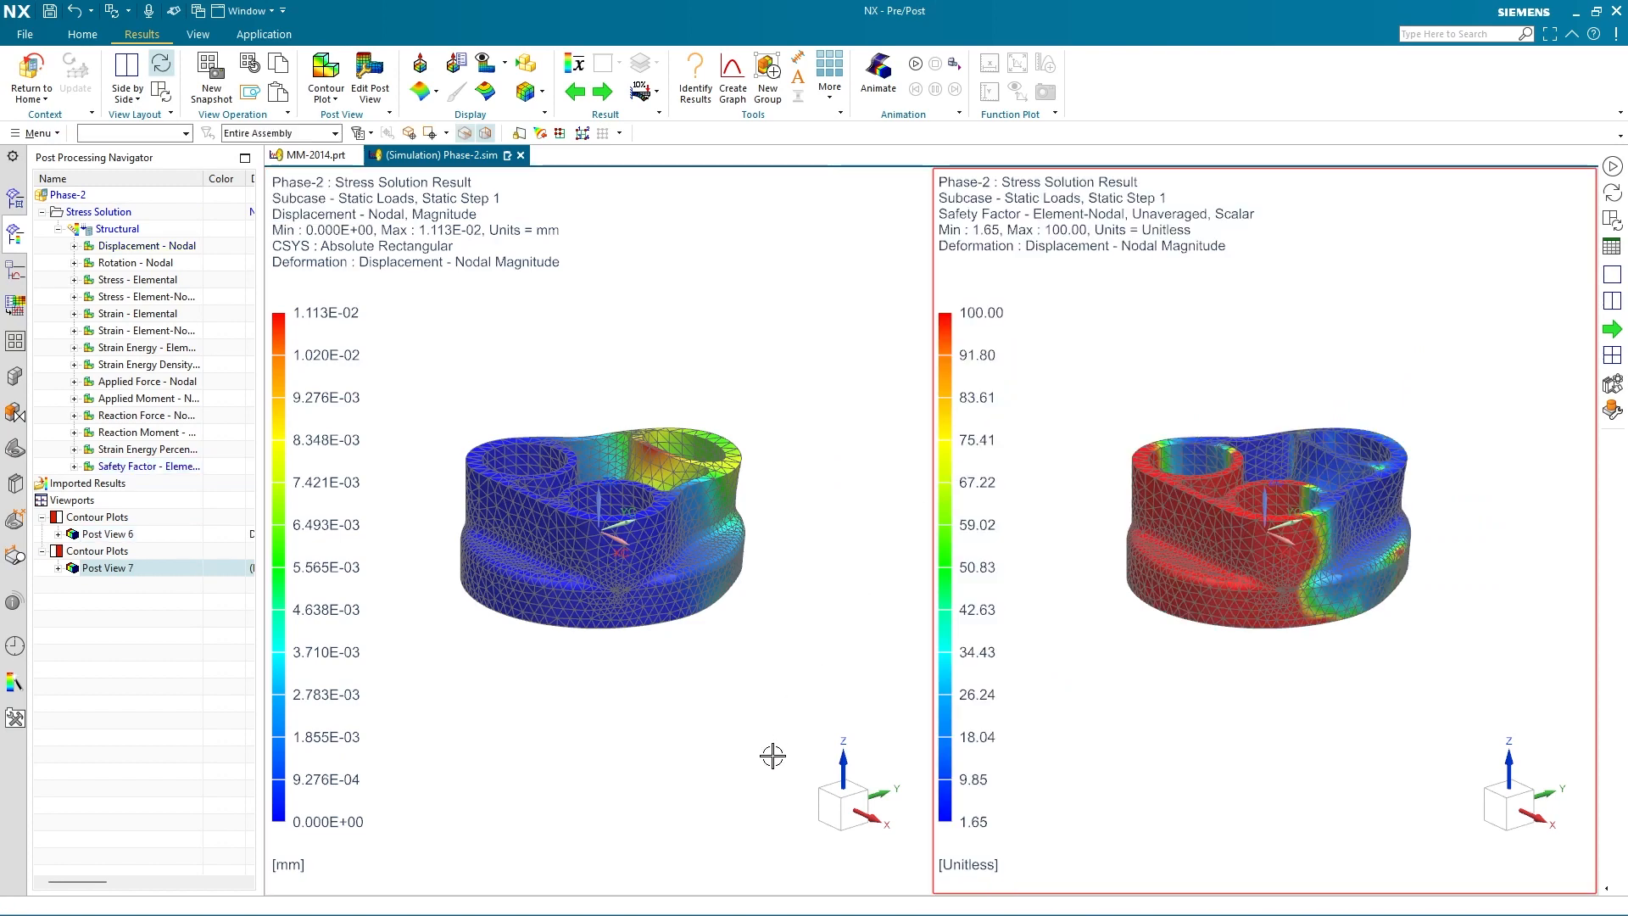
Animate the displacement plot and the safety factor plot in turn, stopping each animation after viewing
click(804, 408)
click(914, 64)
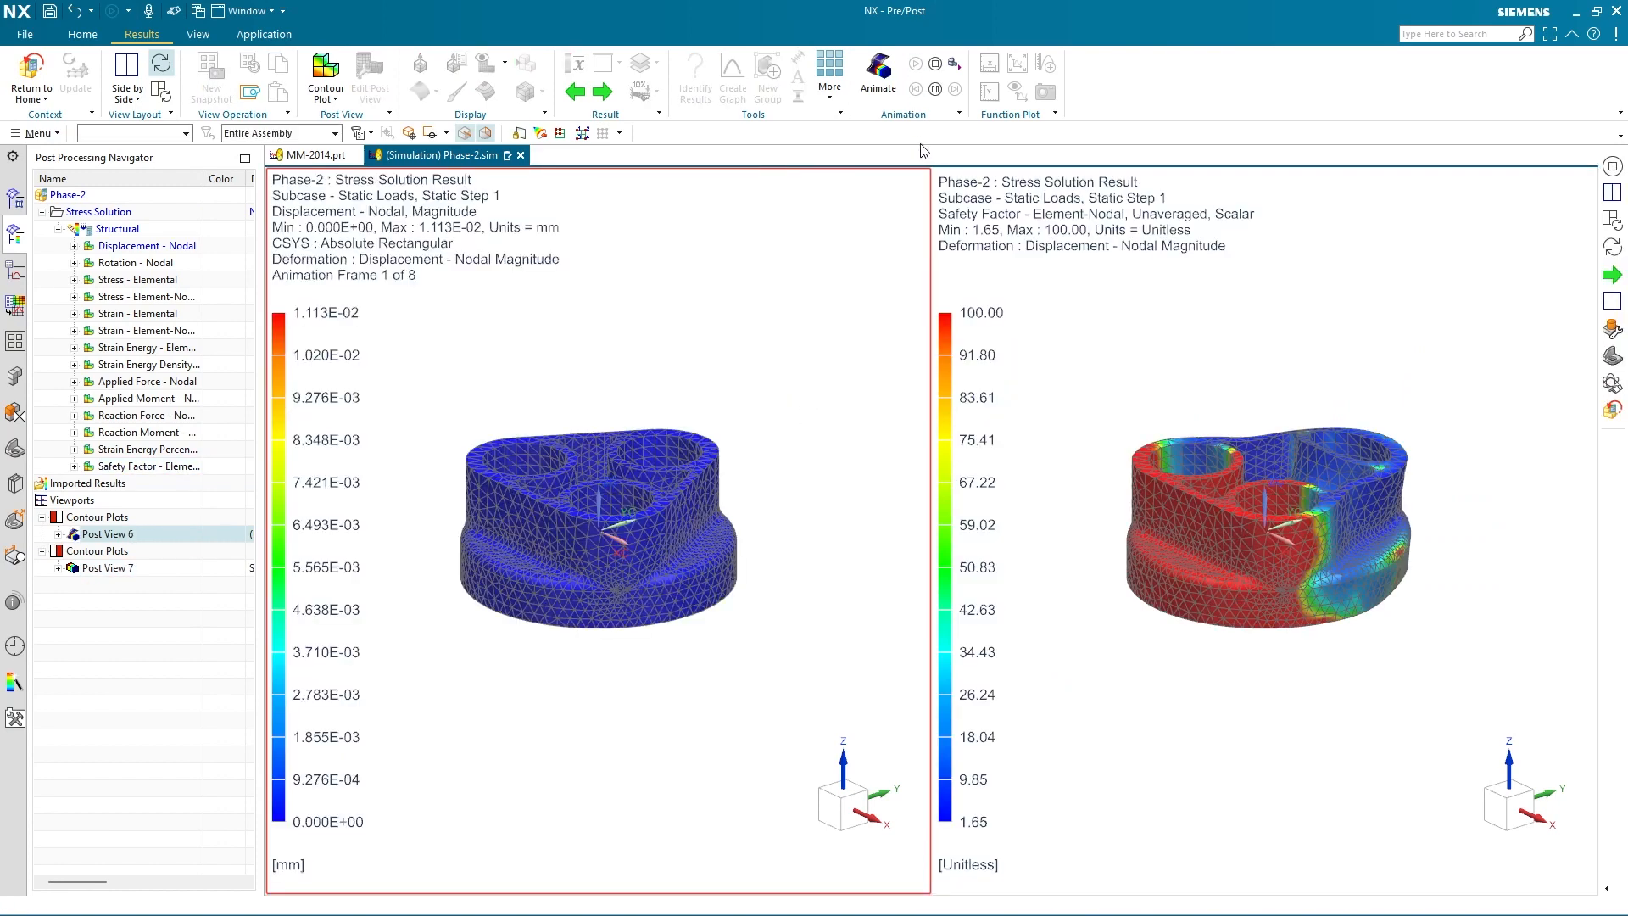
click(936, 65)
click(1214, 278)
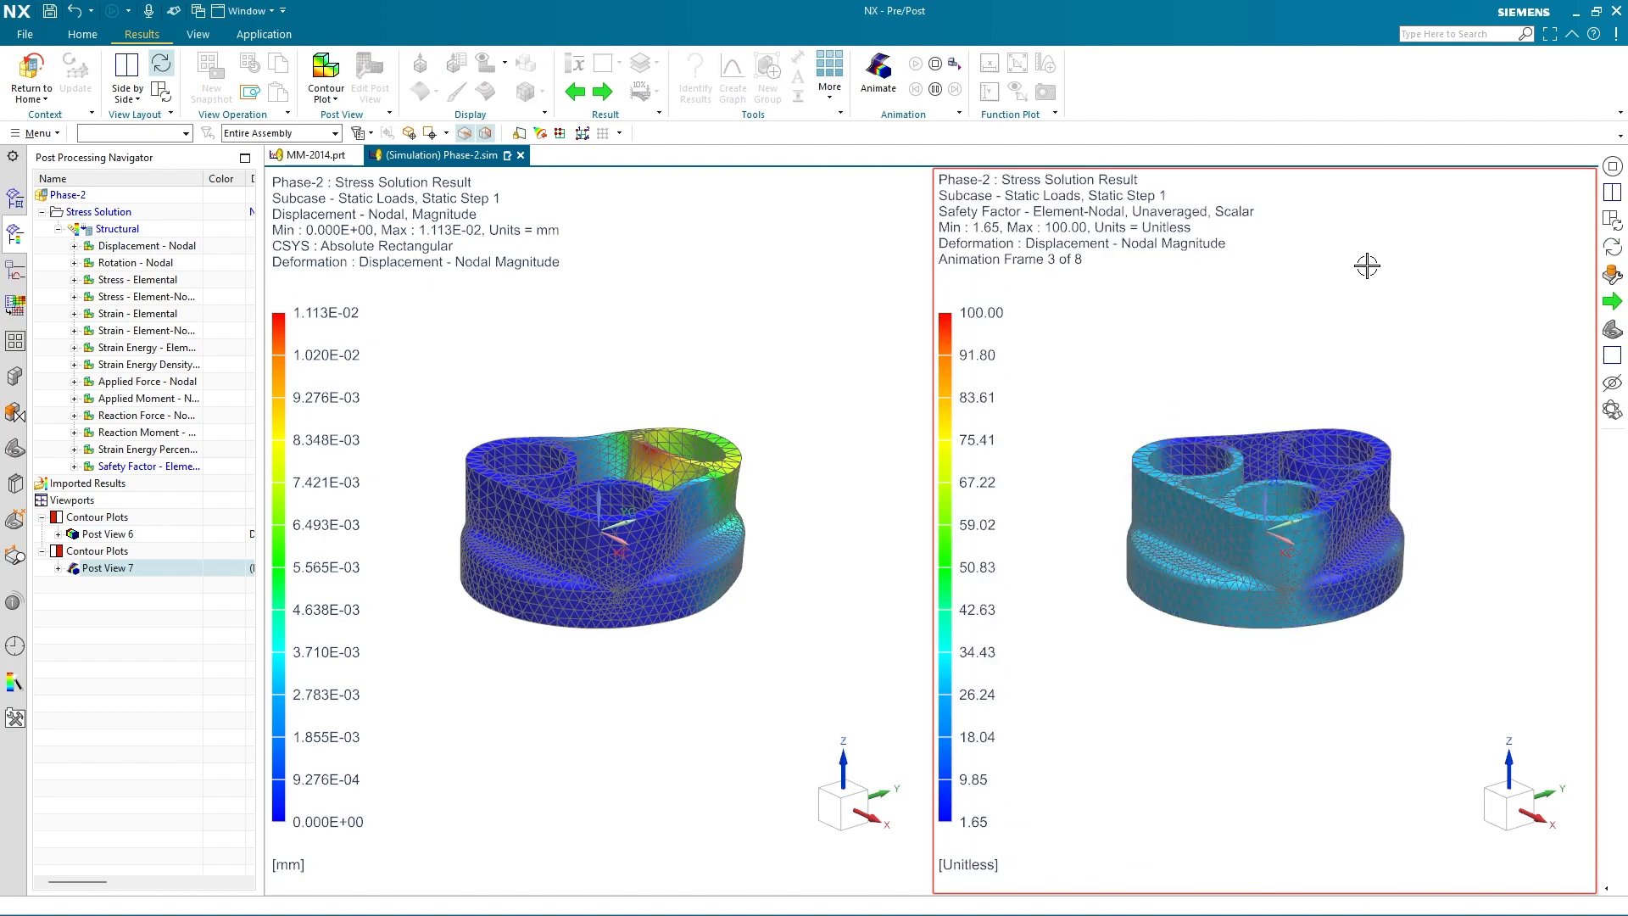
click(935, 64)
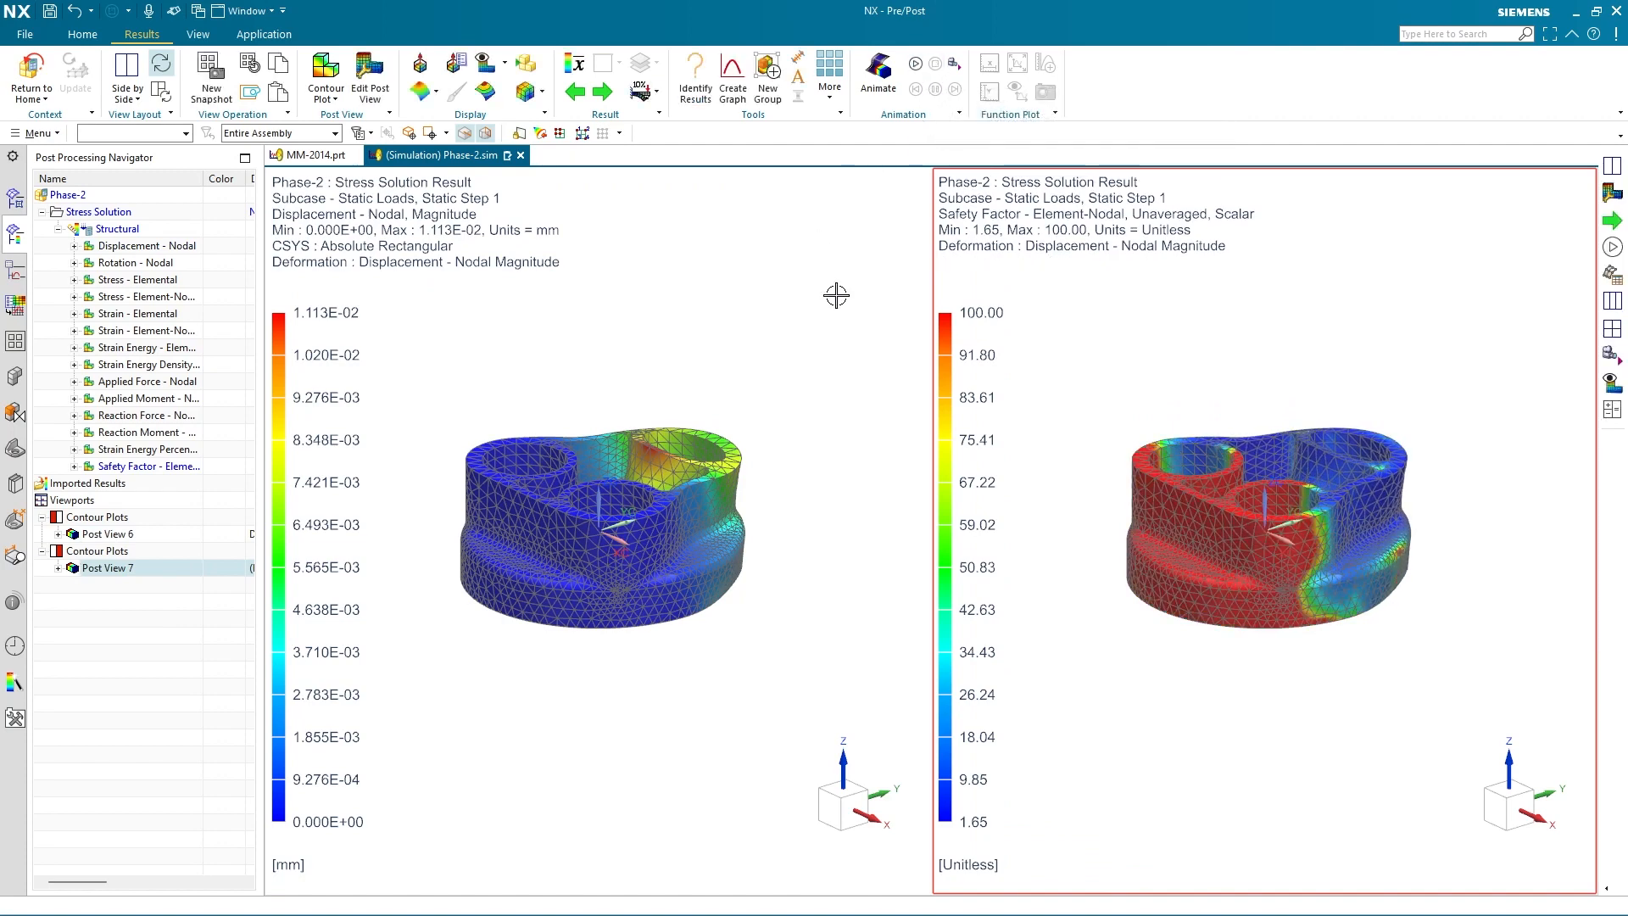